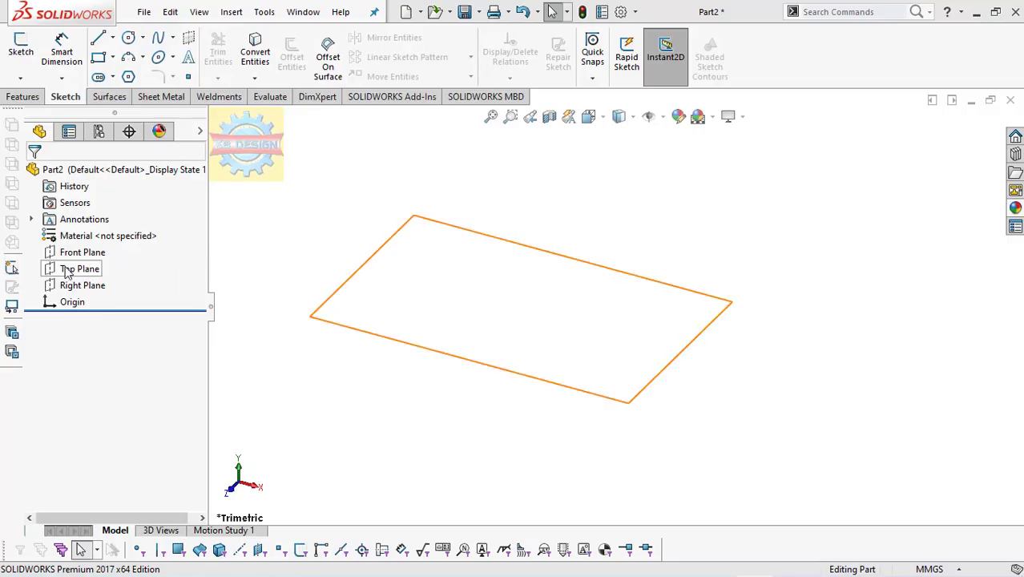
Sketch a Ø28 mm circle centred on the origin of the Top Plane
{"action": "left_click", "coordinate": [79, 269]}
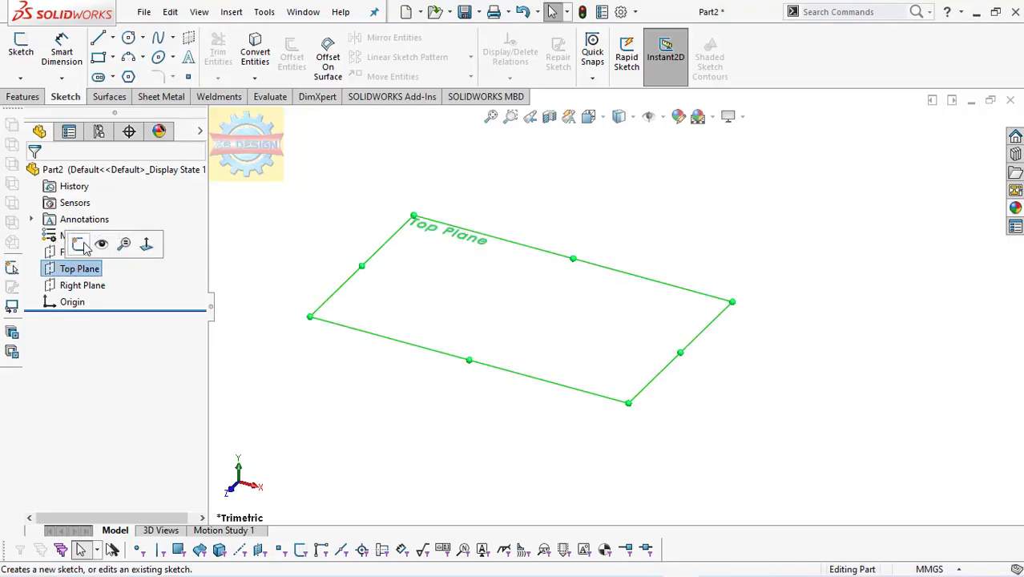
{"action": "left_click", "coordinate": [129, 37]}
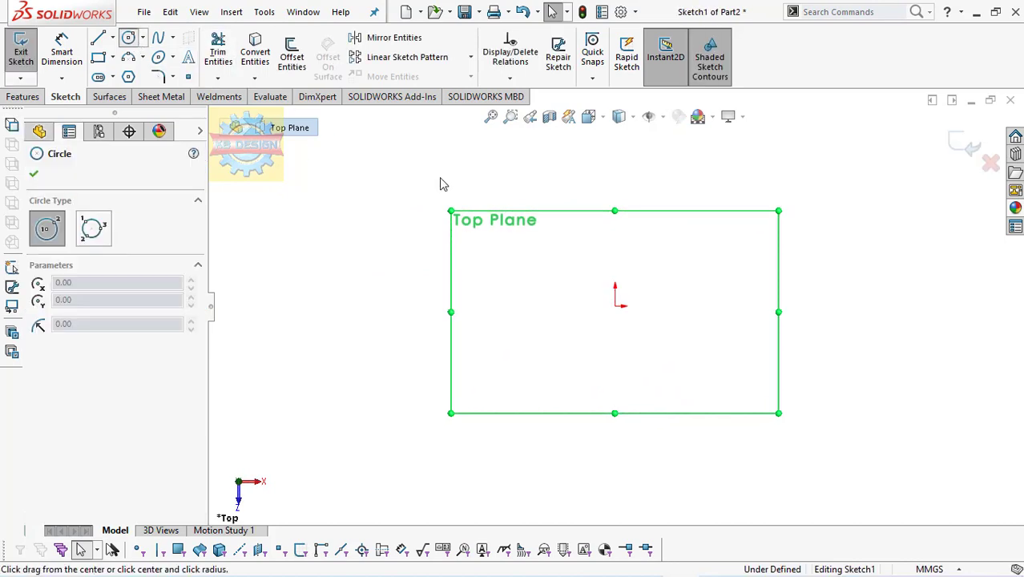
{"action": "left_click", "coordinate": [615, 307]}
{"action": "left_click", "coordinate": [663, 237]}
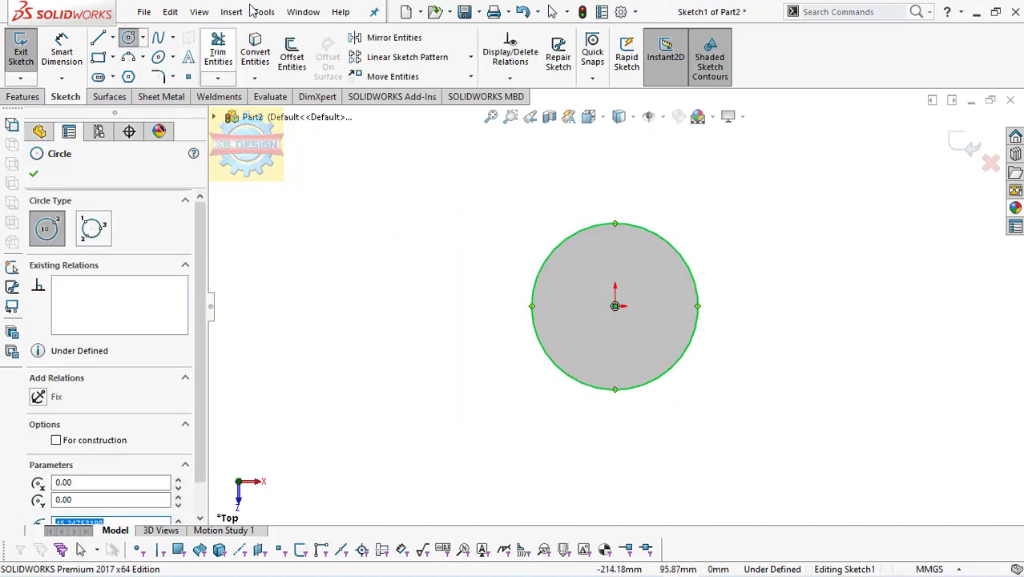
{"action": "left_click", "coordinate": [62, 55]}
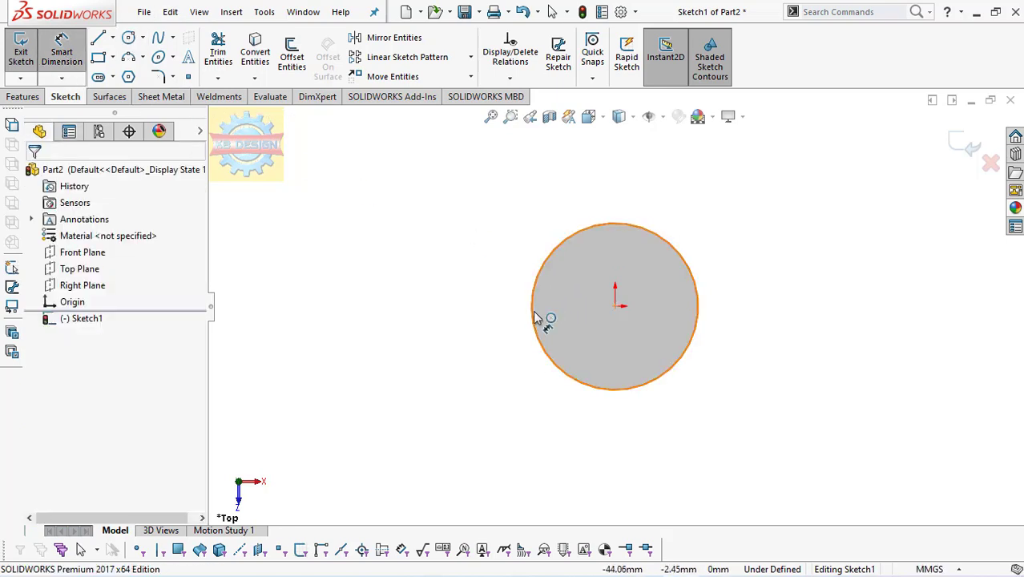
{"action": "left_click", "coordinate": [536, 313]}
{"action": "left_click", "coordinate": [499, 356]}
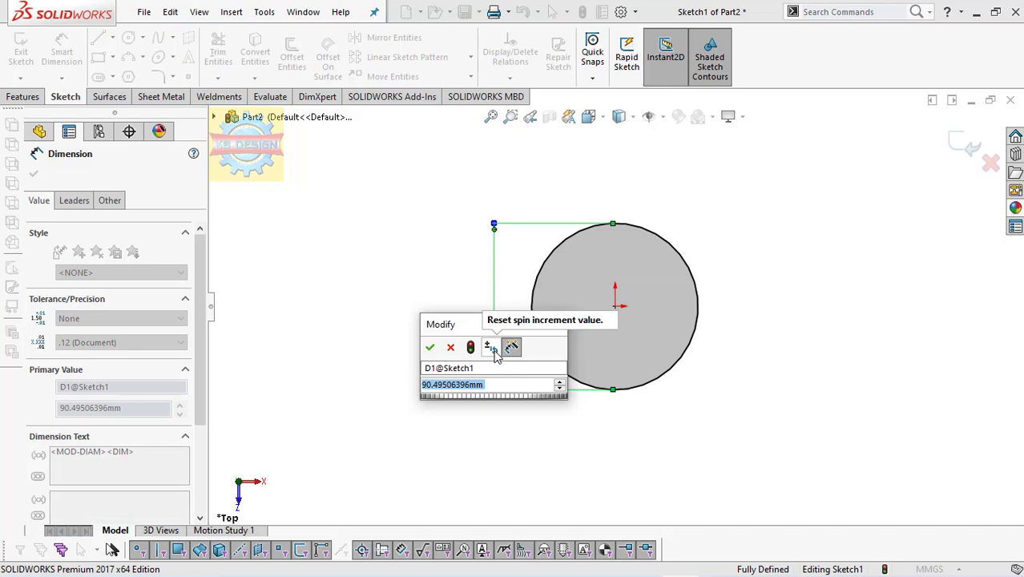
{"action": "type", "text": "28"}
{"action": "key", "text": "Return"}
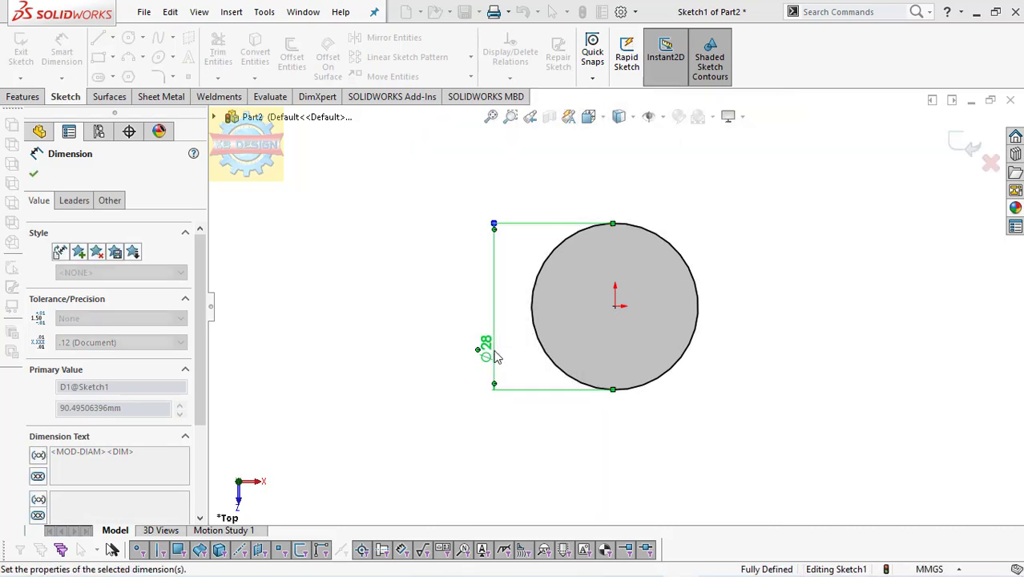
Offset the circle 1 mm inward to form the tube wall ring
{"action": "left_click", "coordinate": [292, 56]}
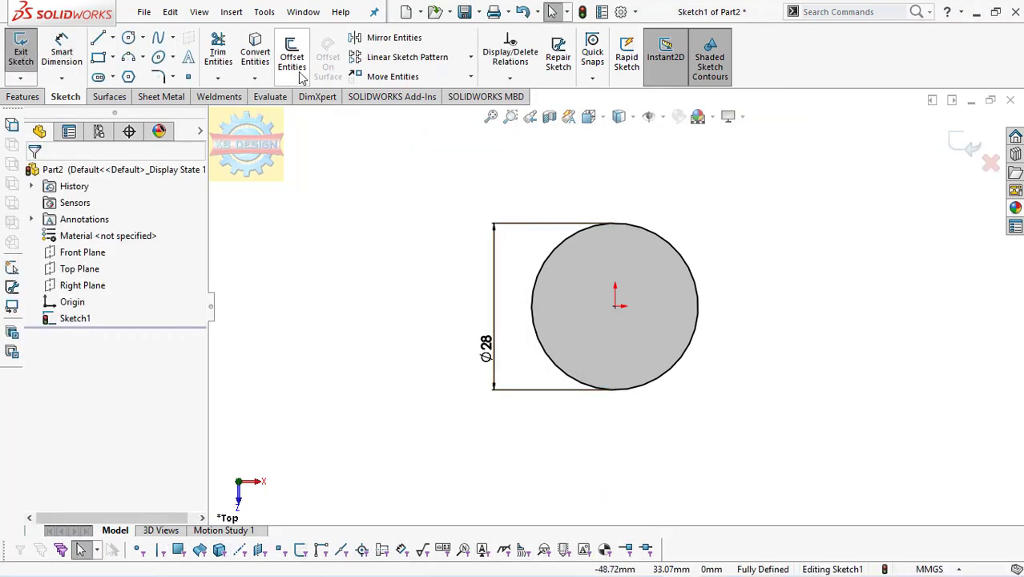
{"action": "left_click", "coordinate": [563, 257]}
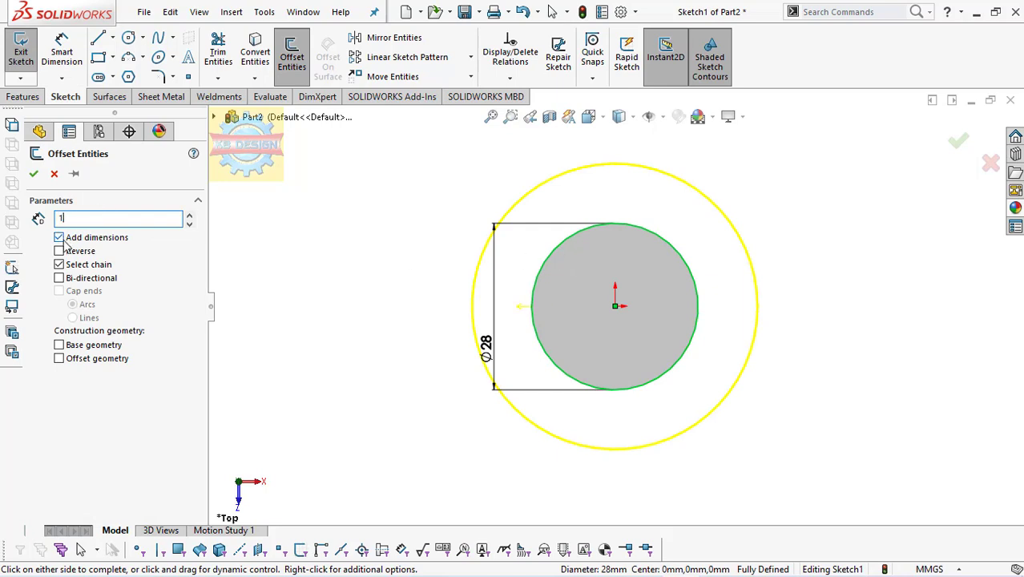
{"action": "left_click", "coordinate": [34, 173]}
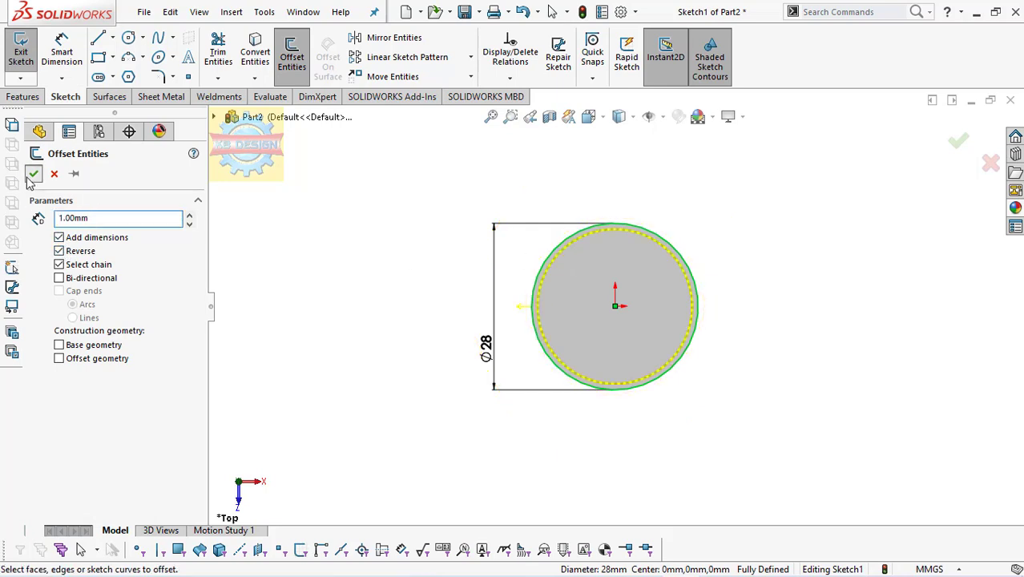
{"action": "left_click", "coordinate": [24, 96]}
Extrude the ring profile 1300 mm blind into a tall tube and zoom to fit it
{"action": "left_click", "coordinate": [27, 55]}
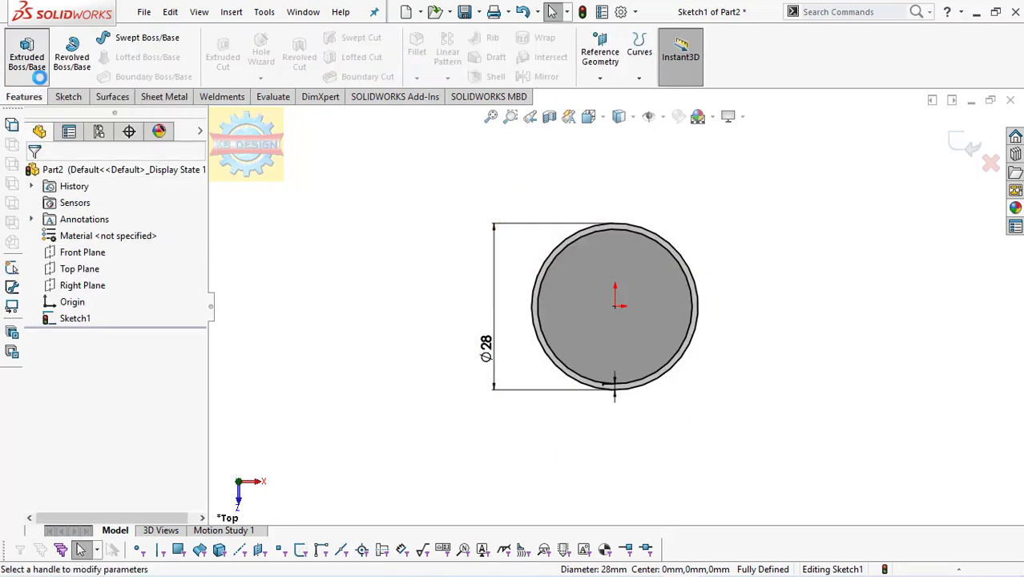
{"action": "type", "text": "1300"}
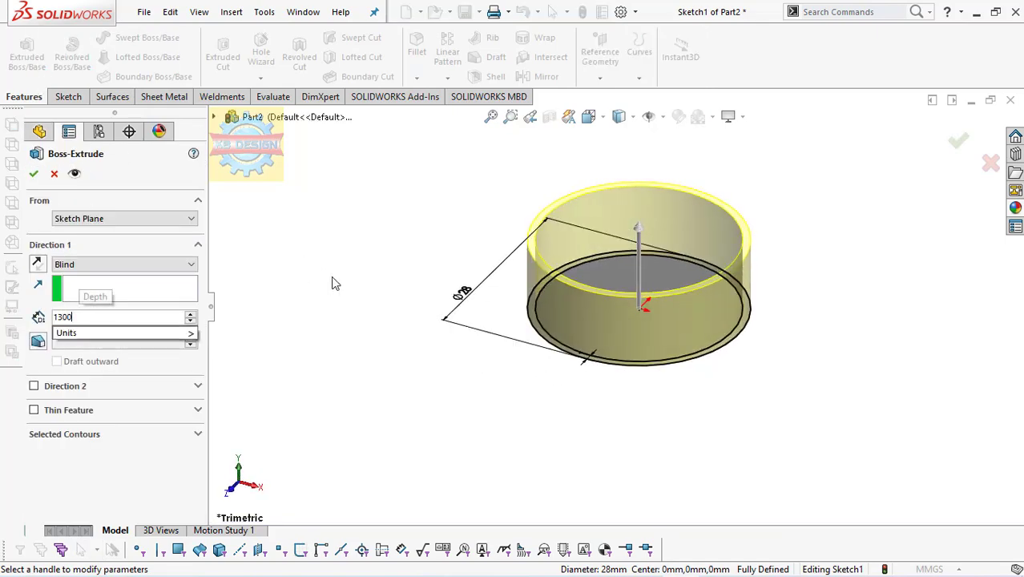
{"action": "key", "text": "Return"}
{"action": "left_click", "coordinate": [33, 174]}
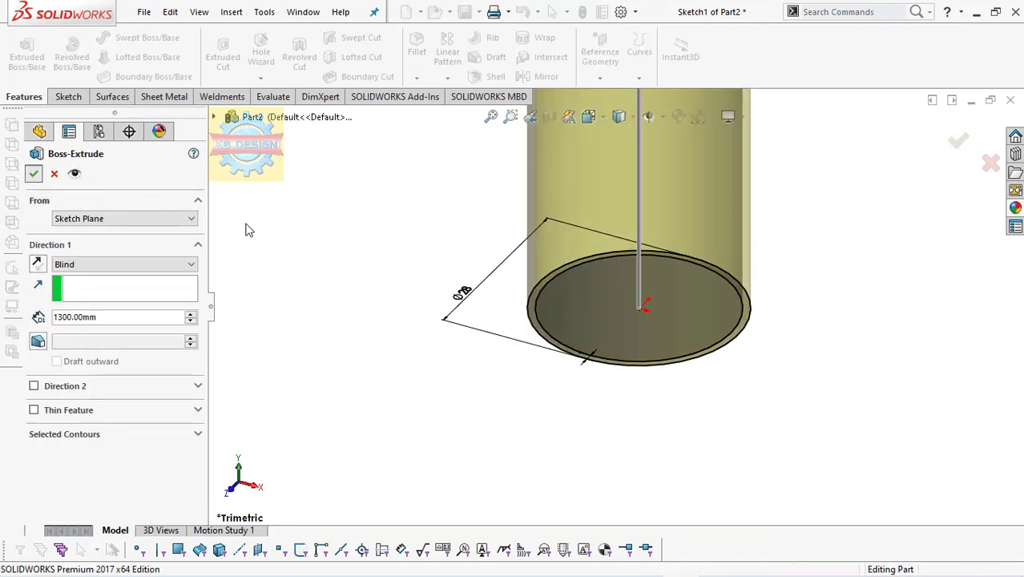
{"action": "left_click", "coordinate": [490, 117]}
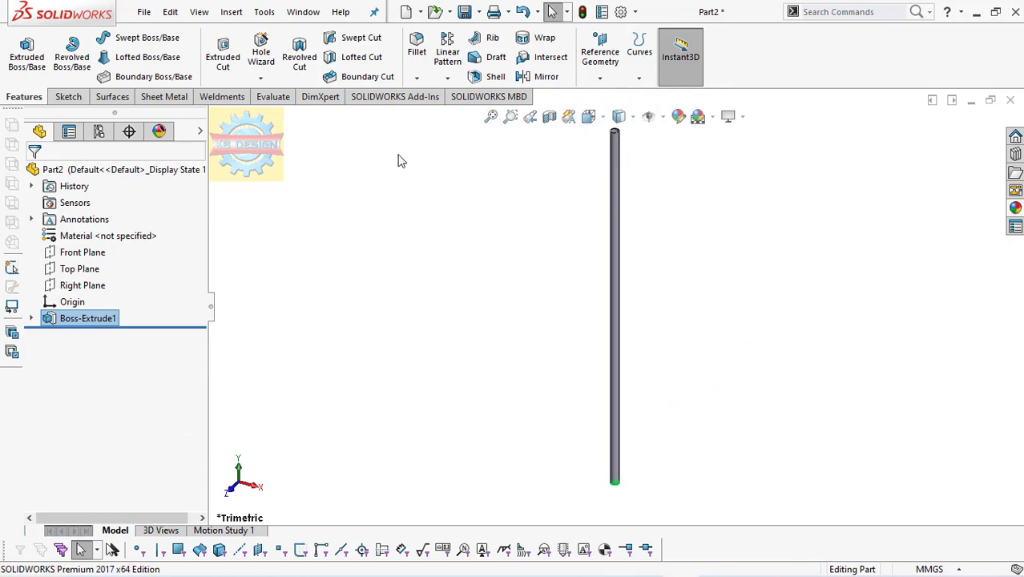
Start a Front Plane sketch viewed head-on and draw two rectangles beside the pole
{"action": "left_click", "coordinate": [90, 253]}
{"action": "left_click", "coordinate": [122, 239]}
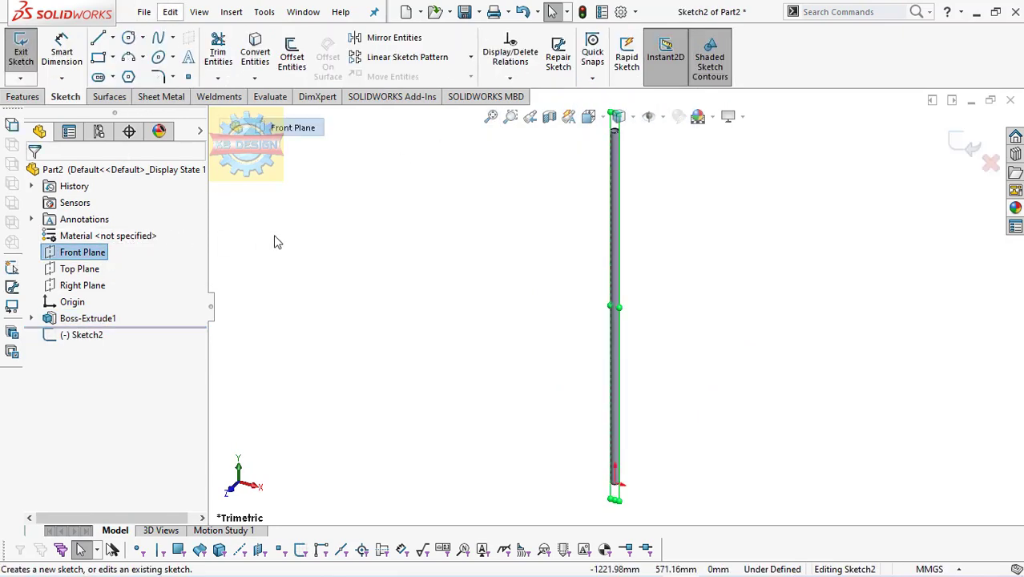
{"action": "key", "text": "space"}
{"action": "left_click", "coordinate": [572, 291]}
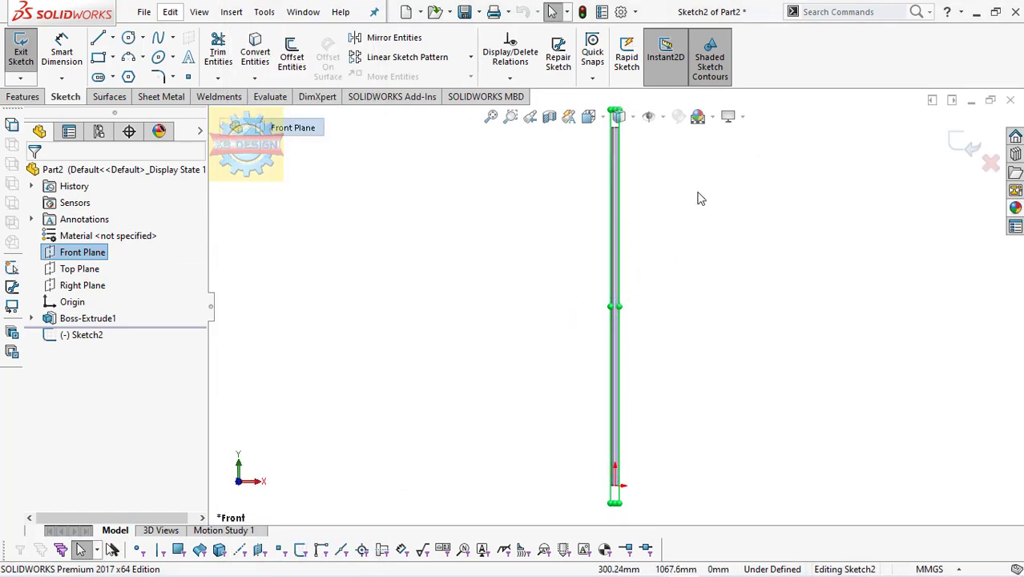
{"action": "scroll", "coordinate": [698, 199], "scroll_direction": "down", "scroll_amount": 1}
{"action": "left_click", "coordinate": [104, 60]}
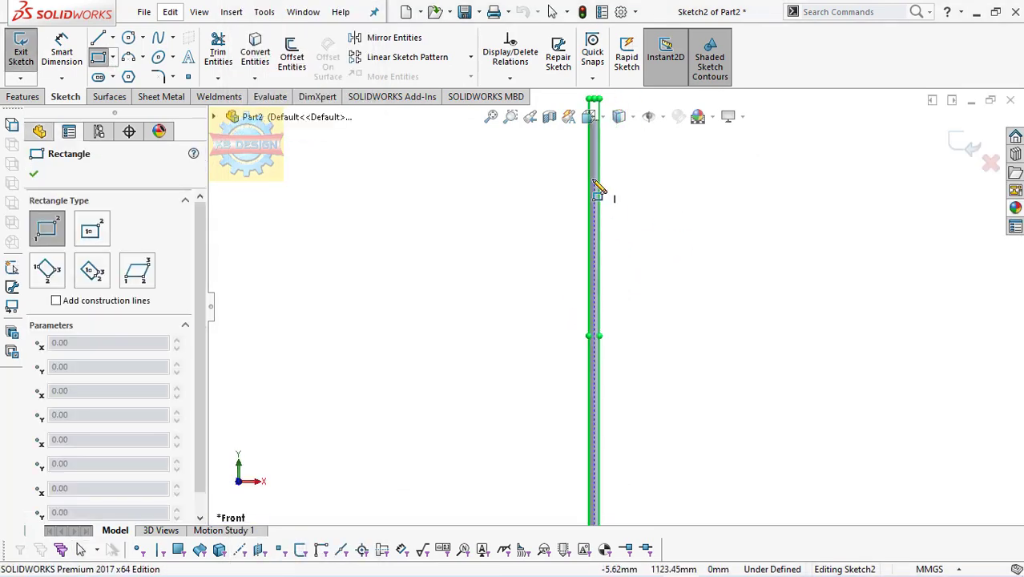
{"action": "left_click", "coordinate": [599, 170]}
{"action": "left_click", "coordinate": [613, 225]}
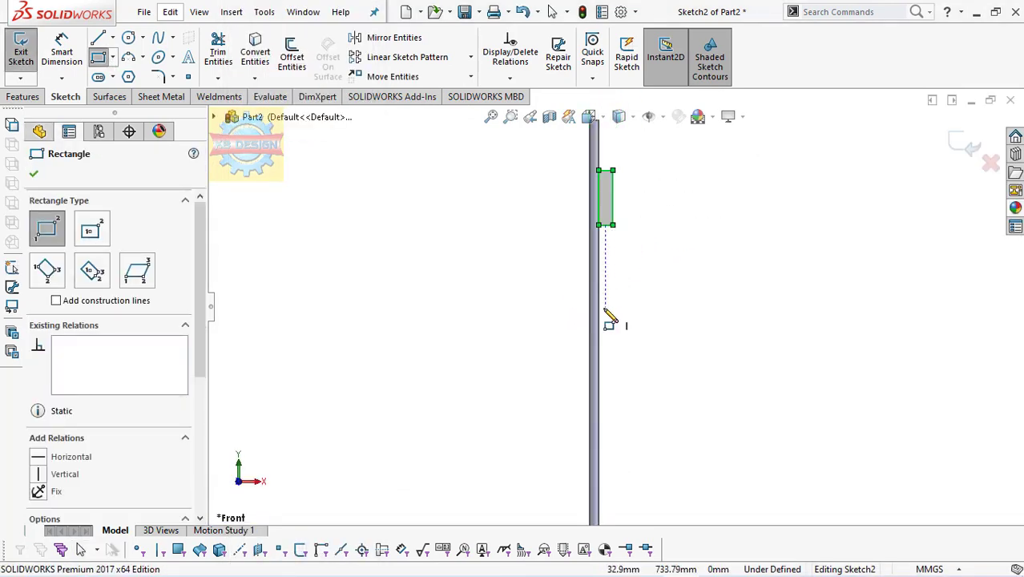
{"action": "left_click", "coordinate": [599, 311]}
{"action": "left_click", "coordinate": [613, 374]}
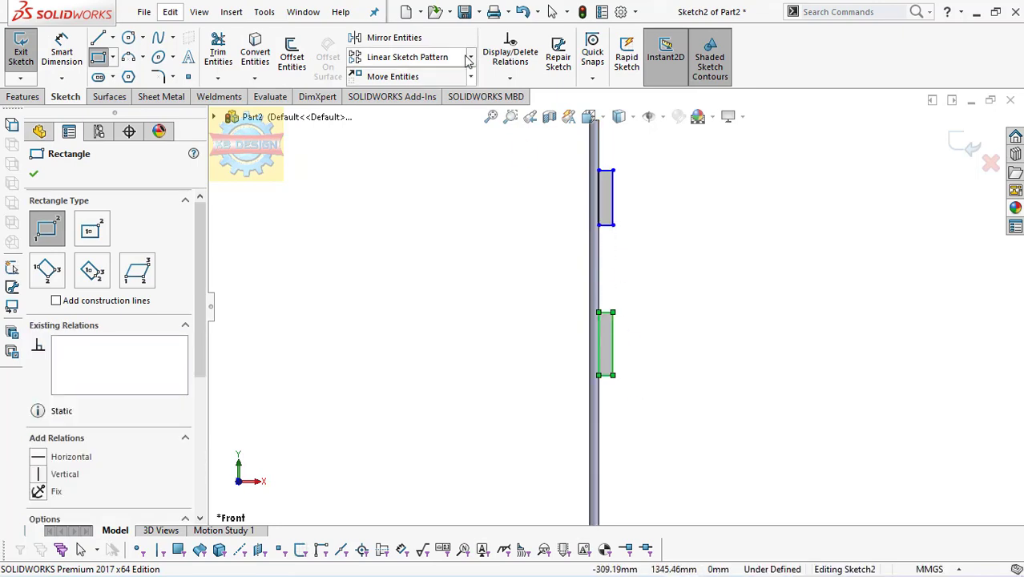
Make the outer edges of the two rectangles collinear
{"action": "left_click", "coordinate": [509, 78]}
{"action": "left_click", "coordinate": [521, 114]}
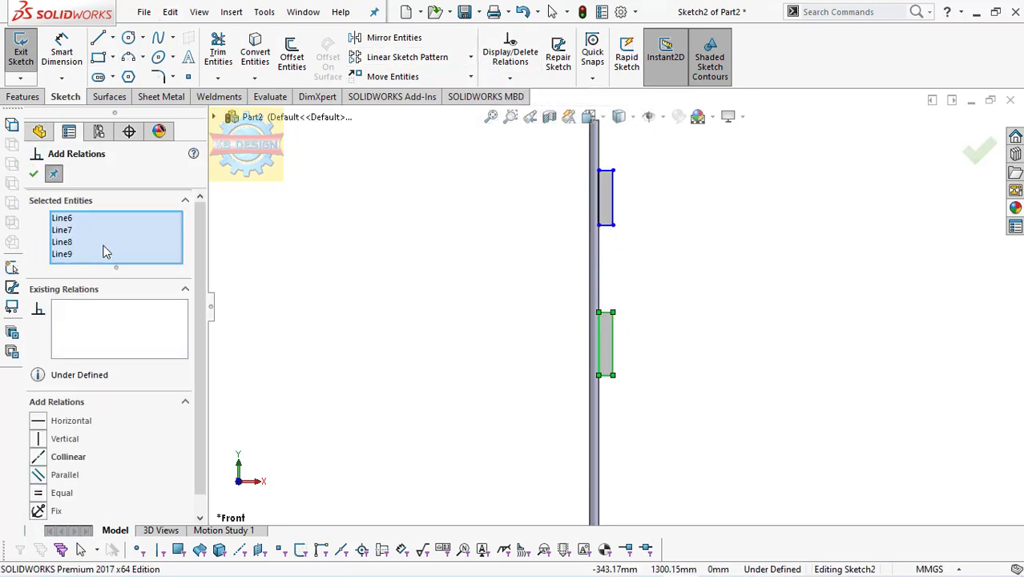
{"action": "right_click", "coordinate": [104, 252]}
{"action": "left_click", "coordinate": [165, 256]}
{"action": "left_click", "coordinate": [614, 343]}
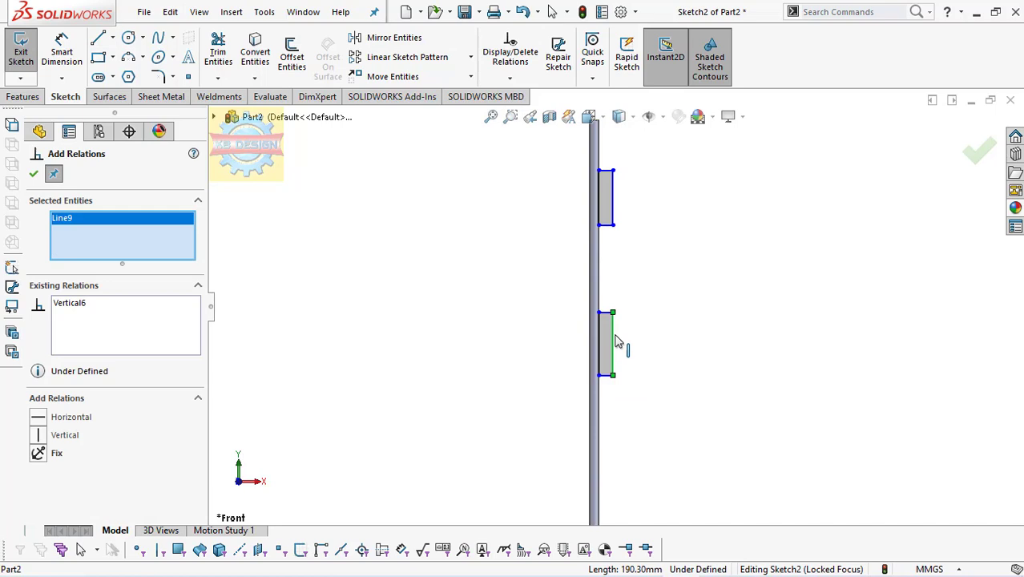
{"action": "left_click", "coordinate": [614, 208]}
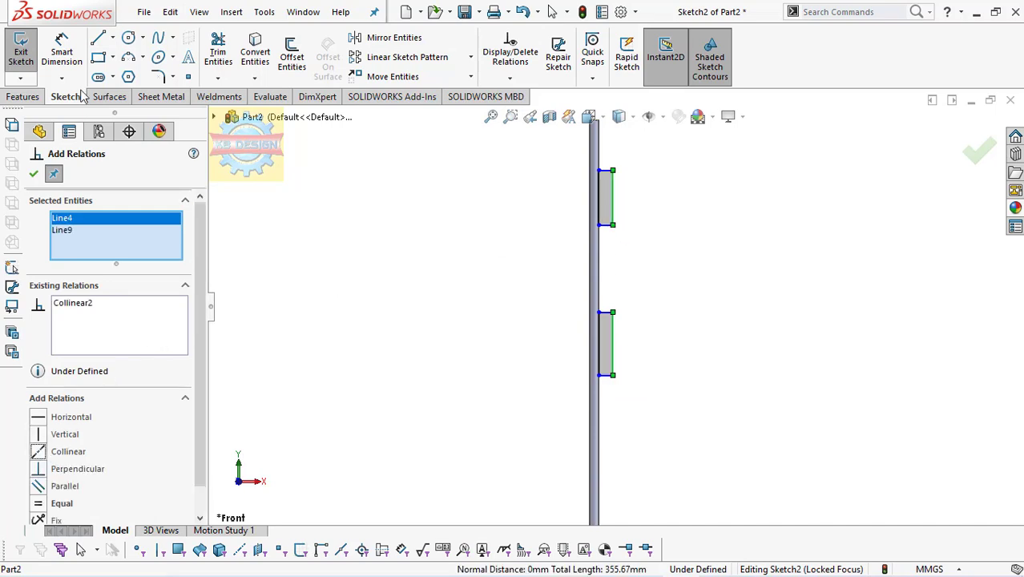
{"action": "left_click", "coordinate": [61, 53]}
Place the upper rectangle 150 mm from the pole top and the lower one 380 mm below it
{"action": "left_click", "coordinate": [612, 172]}
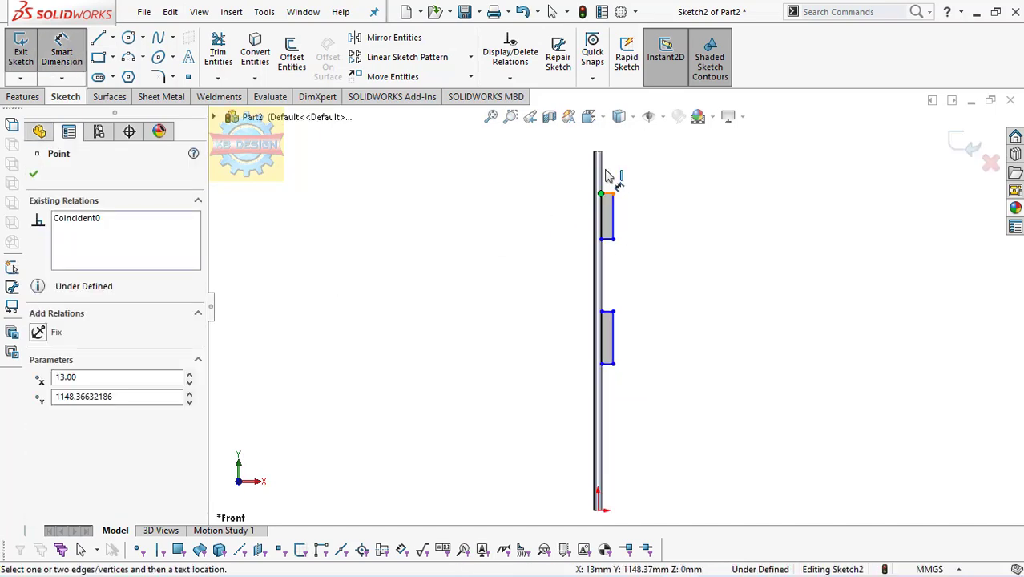
{"action": "left_click", "coordinate": [605, 160]}
{"action": "left_click", "coordinate": [625, 143]}
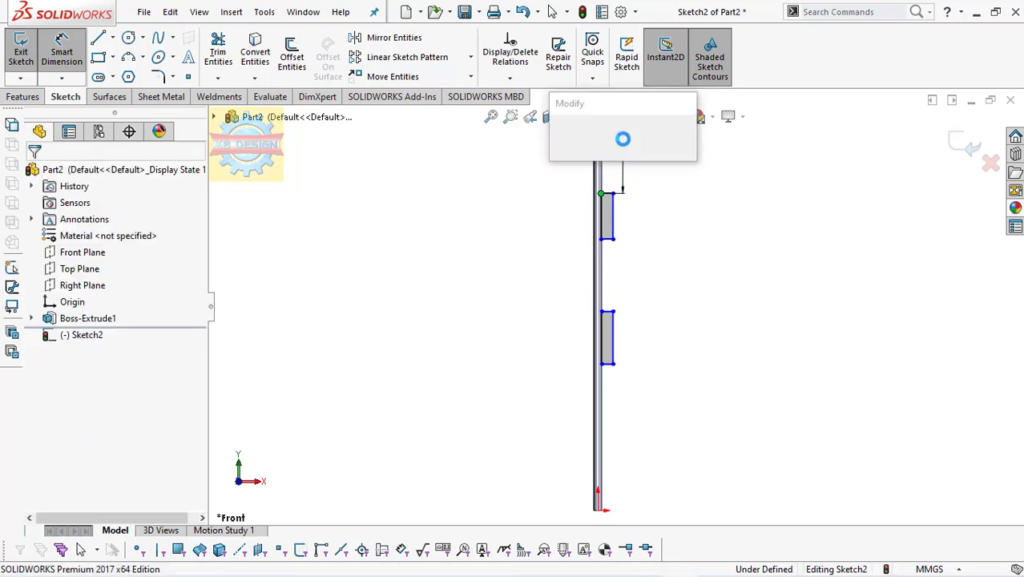
{"action": "type", "text": "150"}
{"action": "key", "text": "Return"}
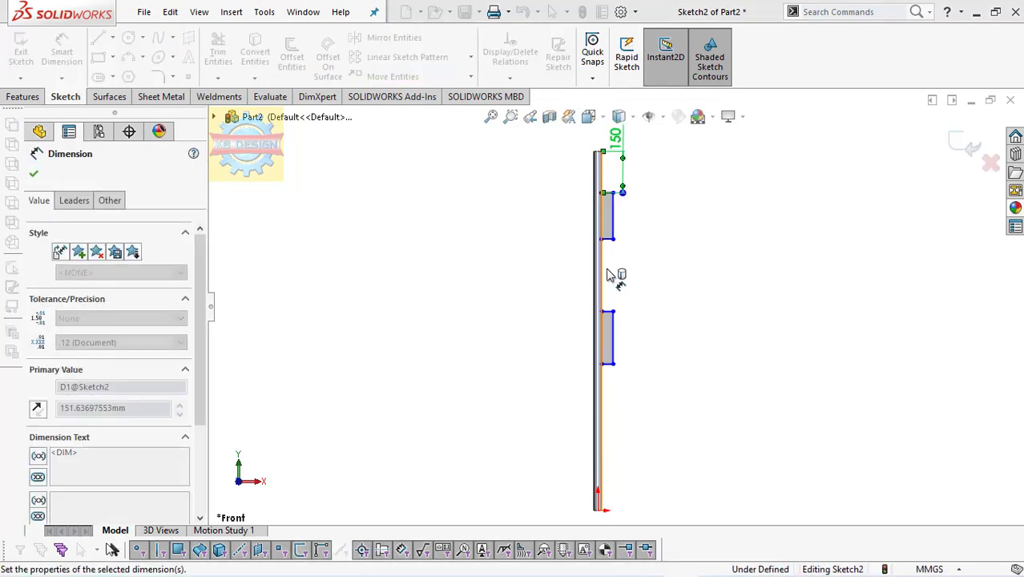
{"action": "left_click", "coordinate": [603, 240]}
{"action": "left_click", "coordinate": [603, 313]}
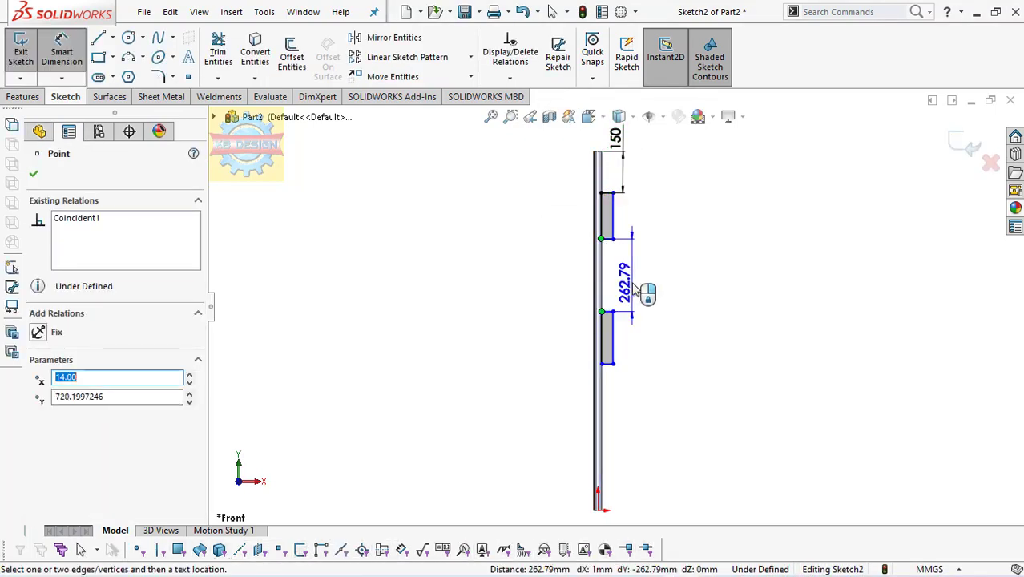
{"action": "left_click", "coordinate": [642, 291]}
{"action": "type", "text": "380"}
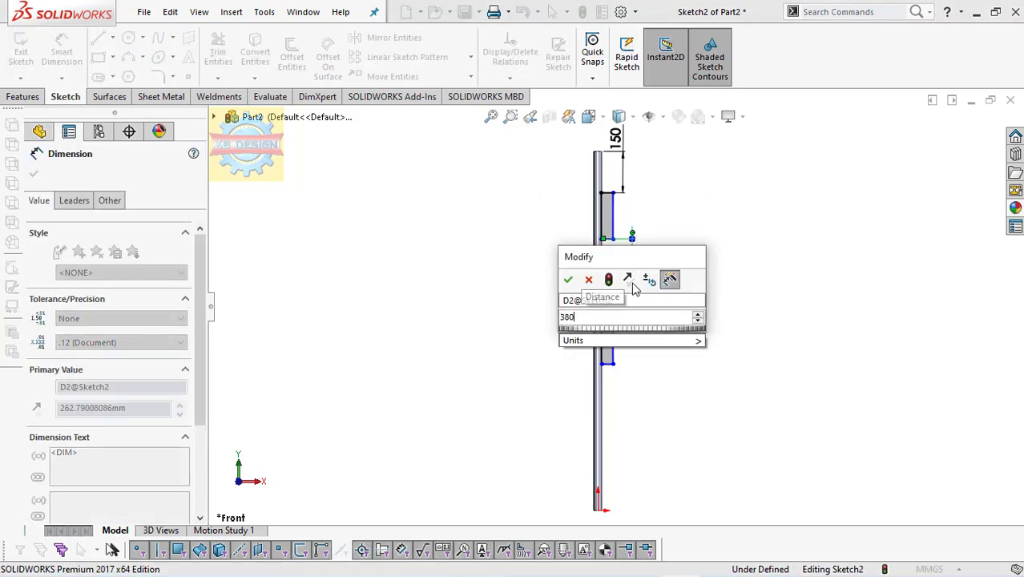
{"action": "key", "text": "Return"}
Set both rectangle heights to 40 mm, fully defining the collar sketch
{"action": "left_click", "coordinate": [628, 219]}
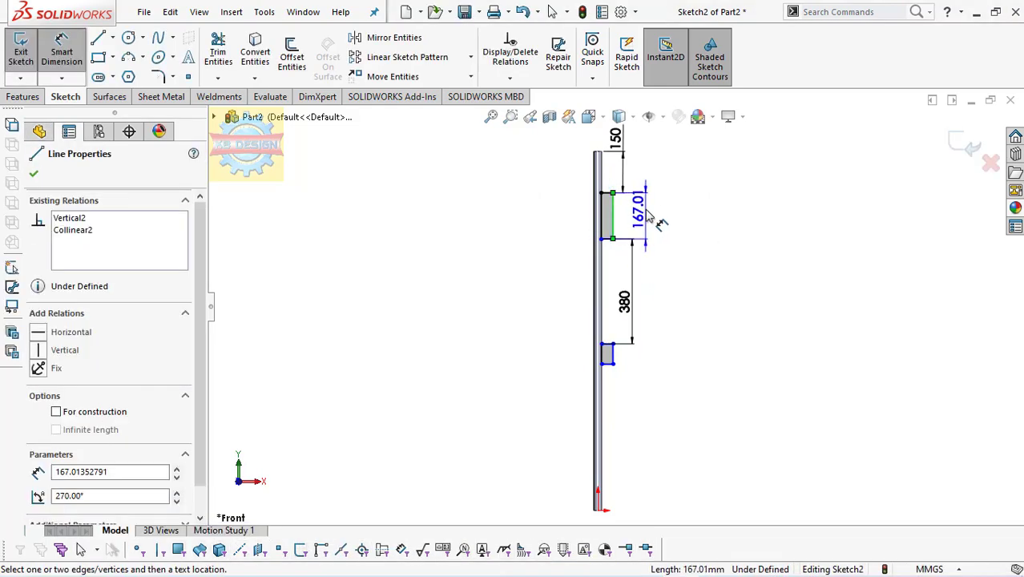
{"action": "left_click", "coordinate": [647, 217]}
{"action": "type", "text": "40"}
{"action": "key", "text": "Return"}
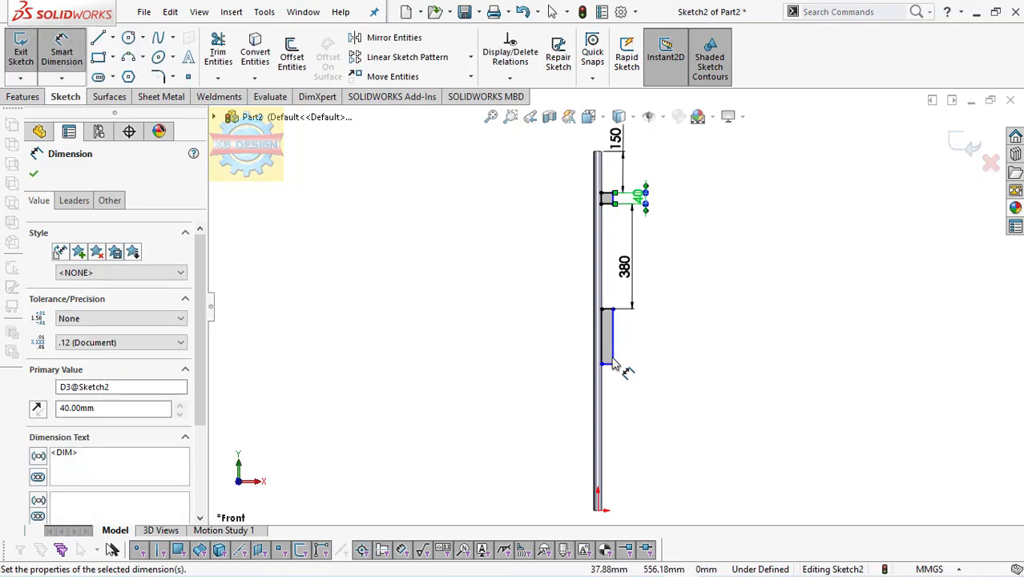
{"action": "left_click", "coordinate": [622, 361]}
{"action": "left_click", "coordinate": [652, 355]}
{"action": "type", "text": "4"}
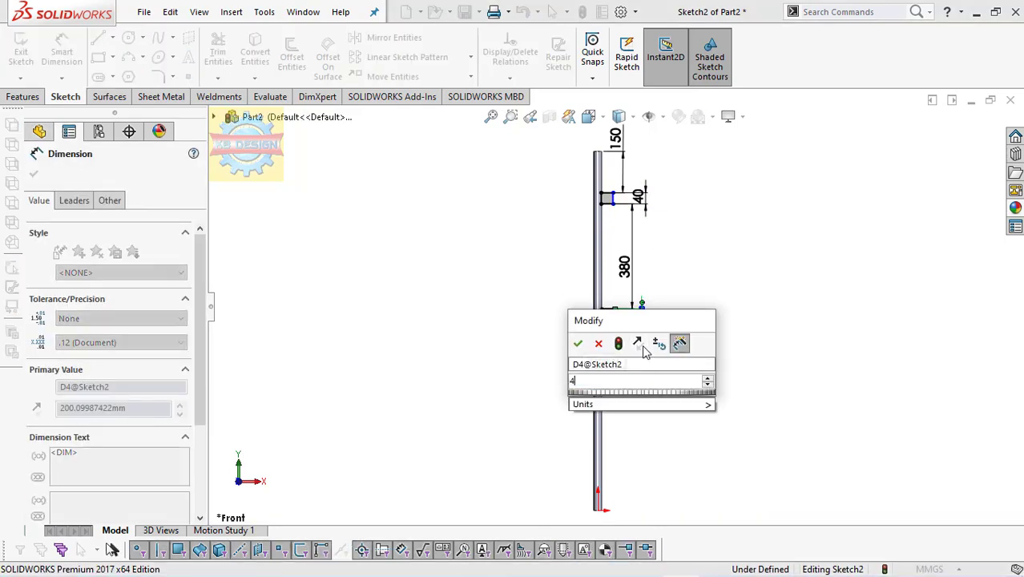
{"action": "type", "text": "0"}
{"action": "key", "text": "Return"}
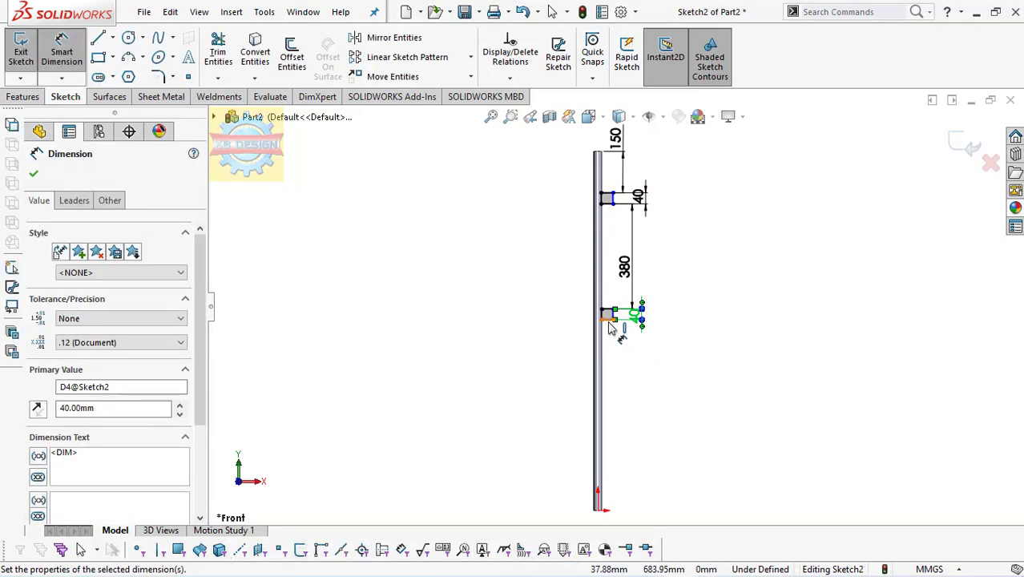
{"action": "left_click", "coordinate": [602, 319]}
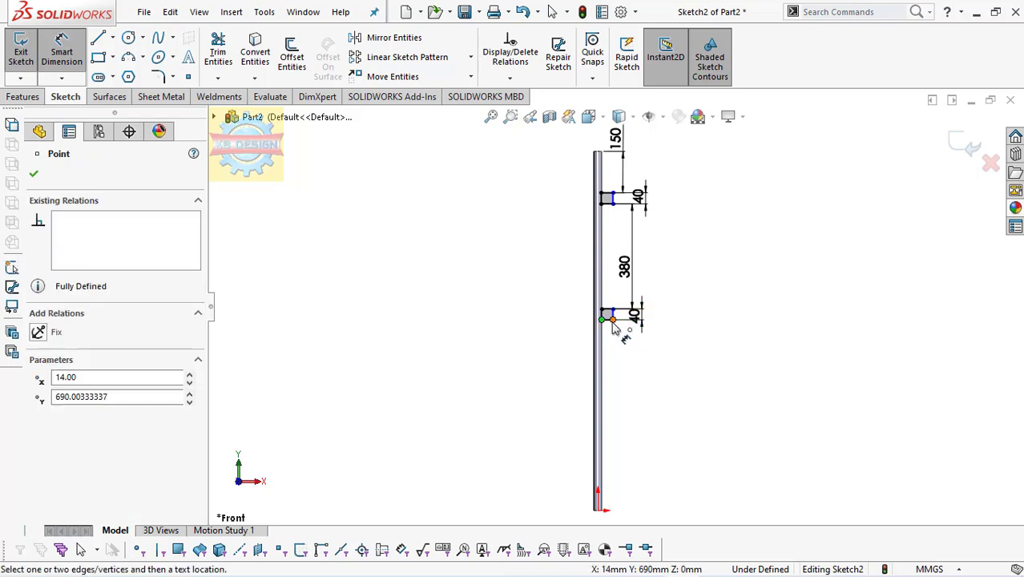
{"action": "left_click", "coordinate": [597, 337]}
{"action": "left_click", "coordinate": [619, 365]}
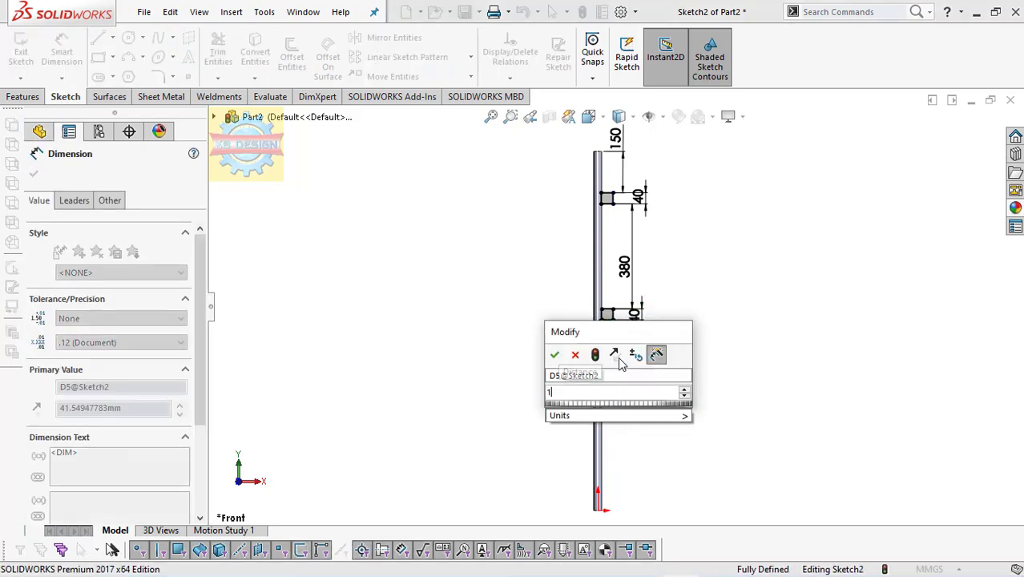
{"action": "key", "text": "Escape"}
{"action": "key", "text": "Escape"}
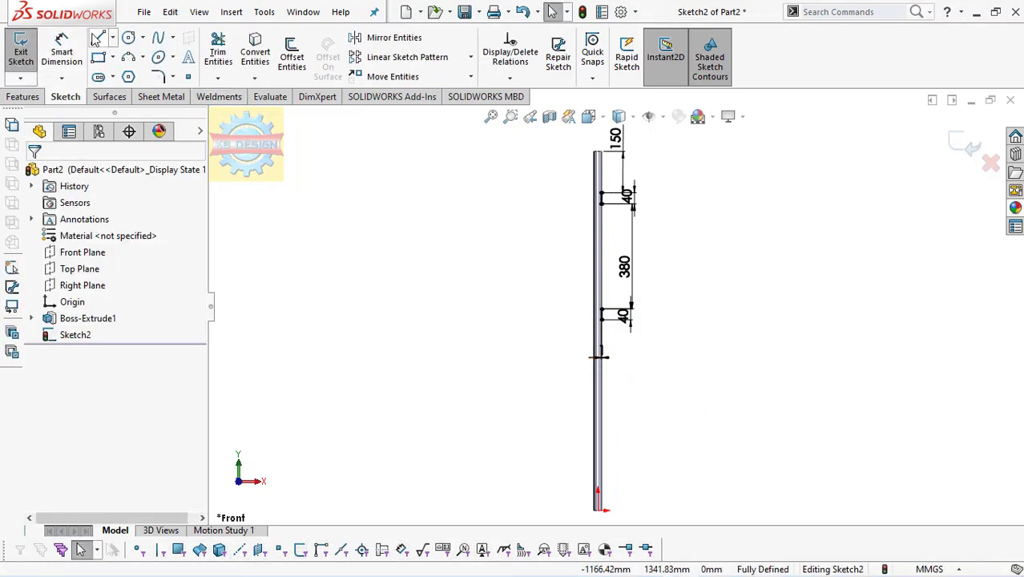
Draw a vertical centreline along the pole from its top to its bottom
{"action": "left_click", "coordinate": [116, 41]}
{"action": "left_click", "coordinate": [132, 73]}
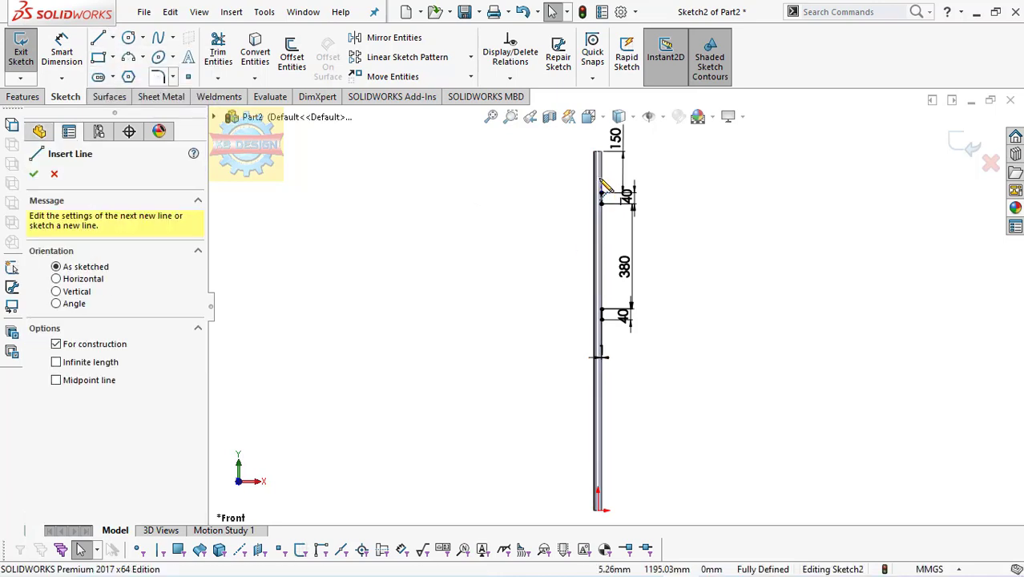
{"action": "left_click", "coordinate": [597, 151]}
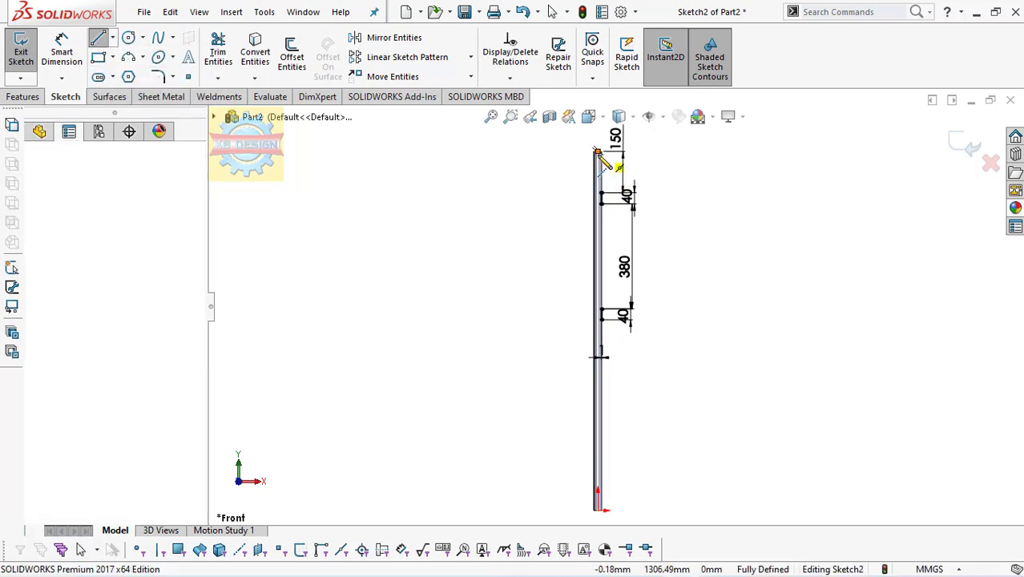
{"action": "left_click", "coordinate": [599, 510]}
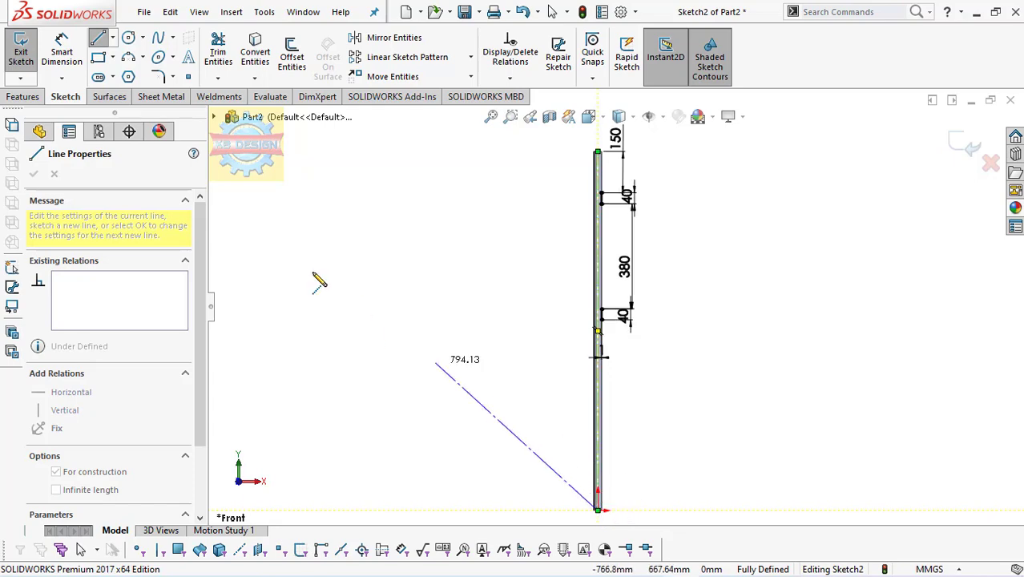
{"action": "key", "text": "Escape"}
Revolve both collar profiles 360° around the centreline
{"action": "left_click", "coordinate": [42, 98]}
{"action": "left_click", "coordinate": [67, 69]}
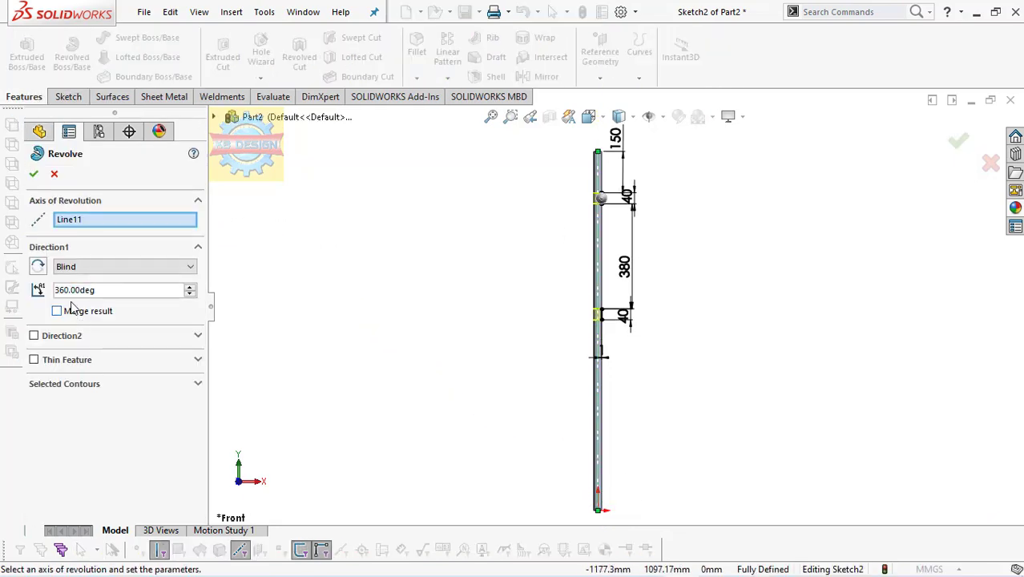
{"action": "left_click", "coordinate": [34, 174]}
{"action": "left_click", "coordinate": [84, 268]}
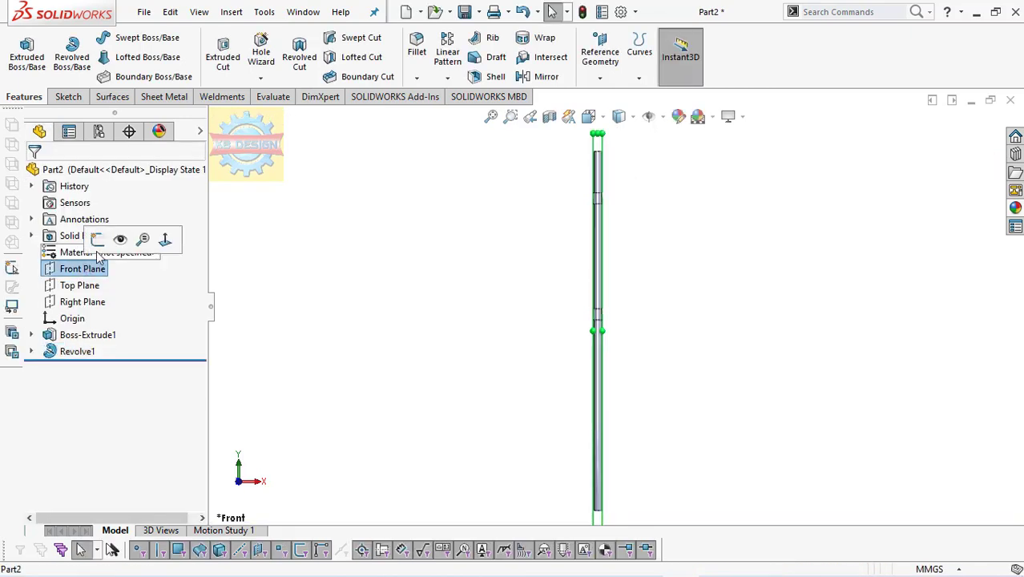
{"action": "left_click", "coordinate": [102, 240]}
Draw a vertical line beside the pole for the hook's shank
{"action": "scroll", "coordinate": [617, 206], "scroll_direction": "down", "scroll_amount": 2}
{"action": "scroll", "coordinate": [572, 203], "scroll_direction": "down", "scroll_amount": 2}
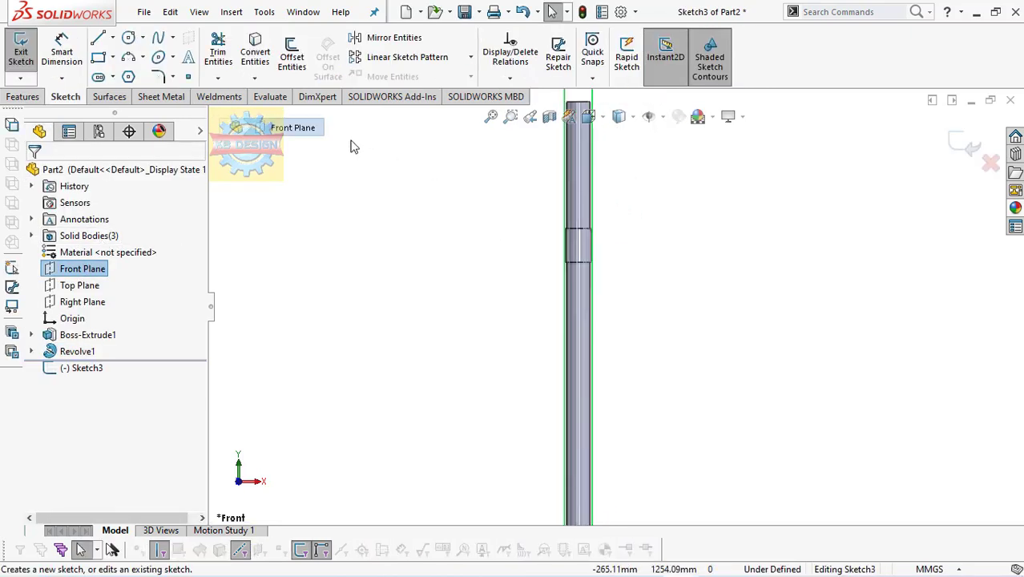
{"action": "left_click", "coordinate": [97, 45]}
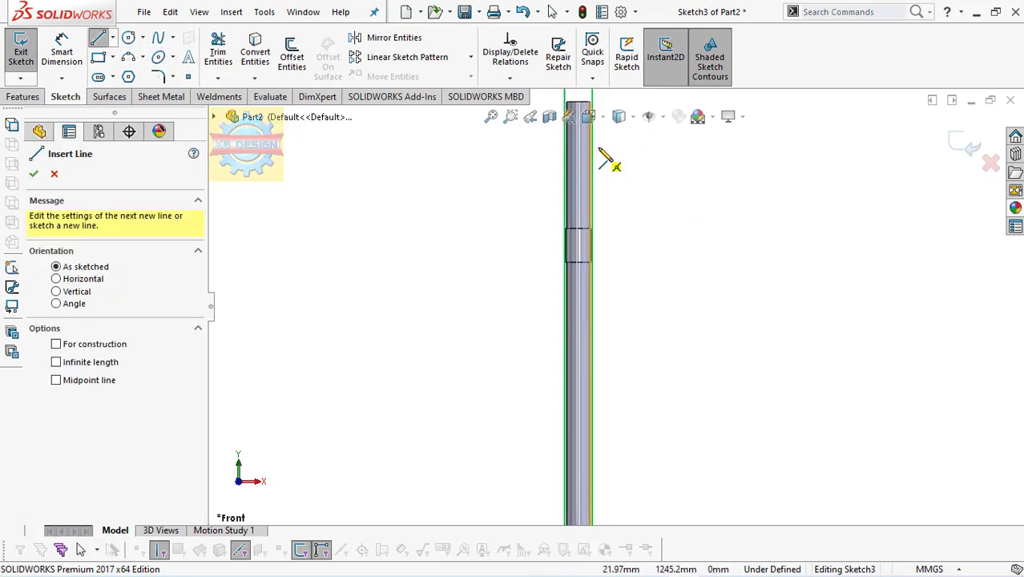
{"action": "left_click", "coordinate": [604, 143]}
{"action": "left_click", "coordinate": [604, 251]}
{"action": "key", "text": "Escape"}
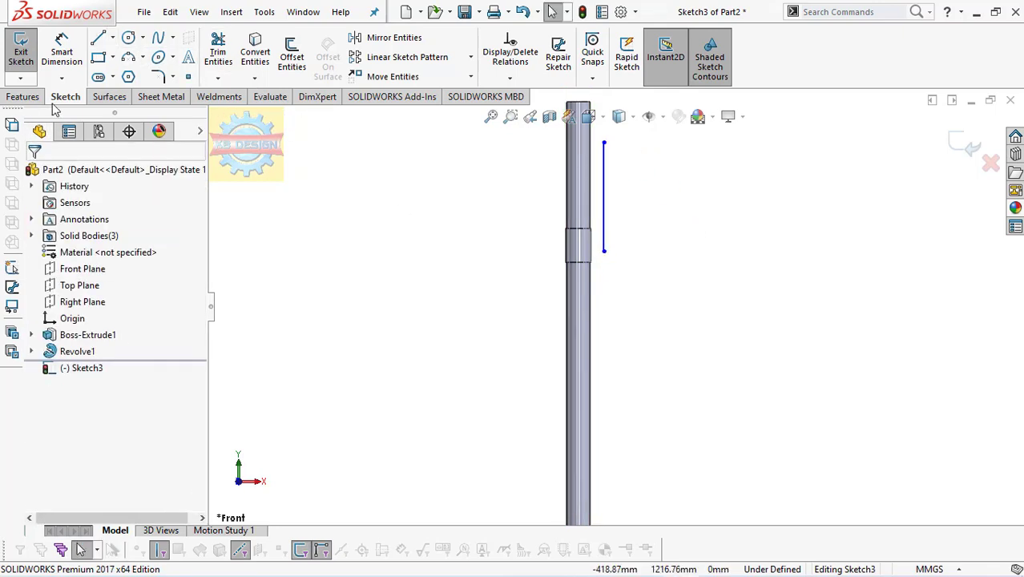
Add a lower arc and two upper three-point arcs to complete the hook outline
{"action": "left_click", "coordinate": [128, 58]}
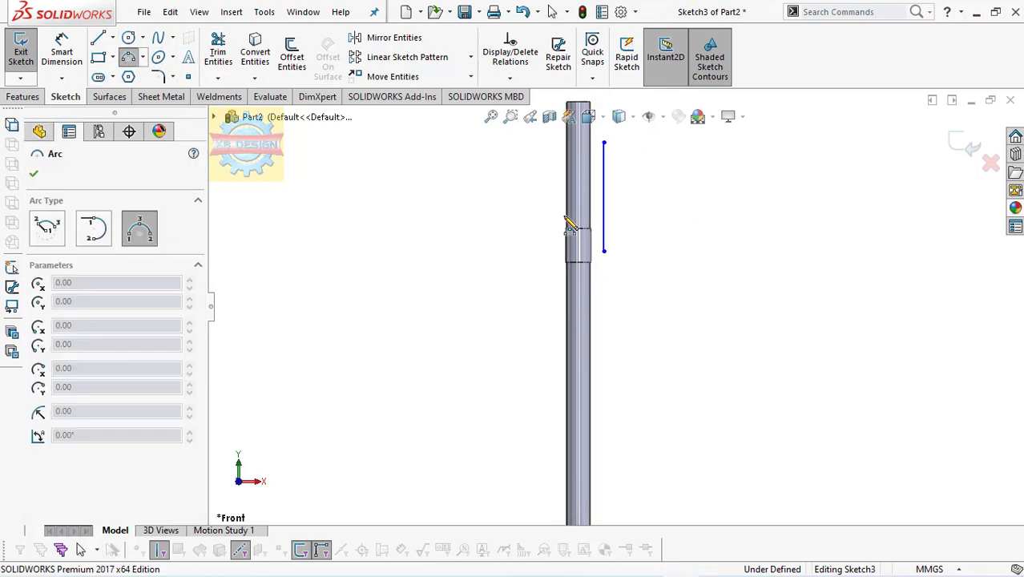
{"action": "left_click", "coordinate": [605, 252]}
{"action": "left_click", "coordinate": [655, 296]}
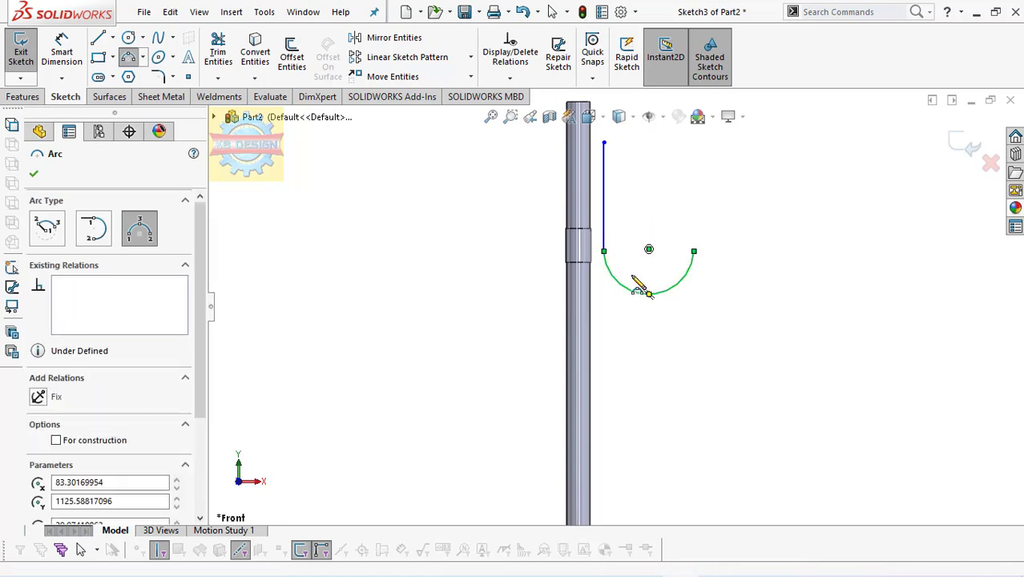
{"action": "left_click", "coordinate": [604, 143]}
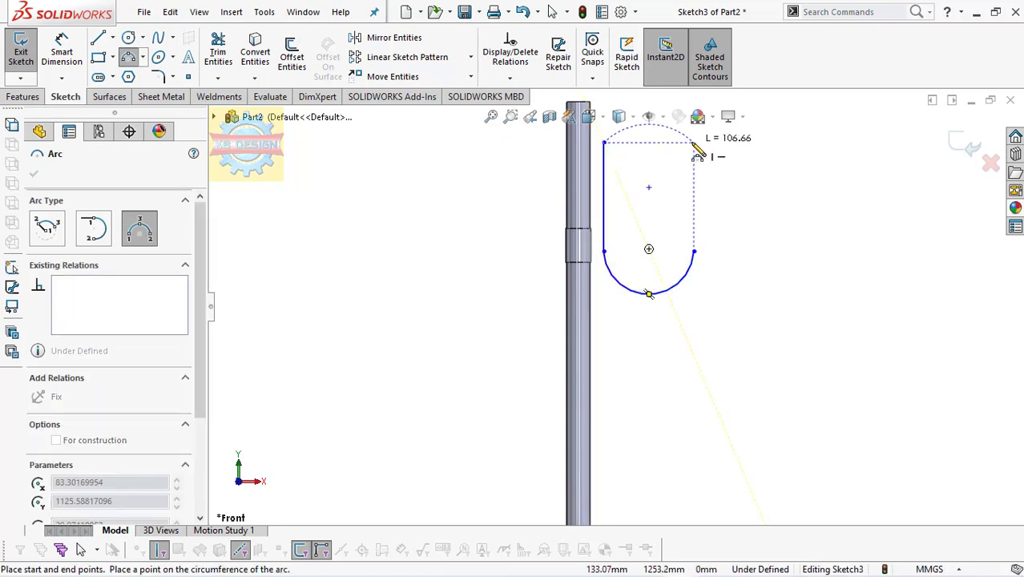
{"action": "left_click", "coordinate": [694, 152]}
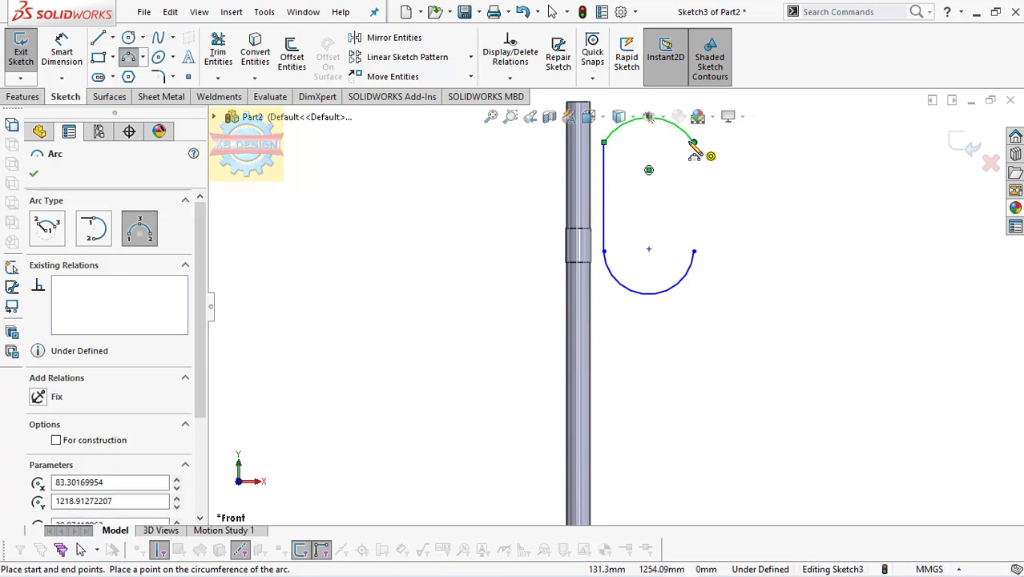
{"action": "left_click", "coordinate": [694, 143]}
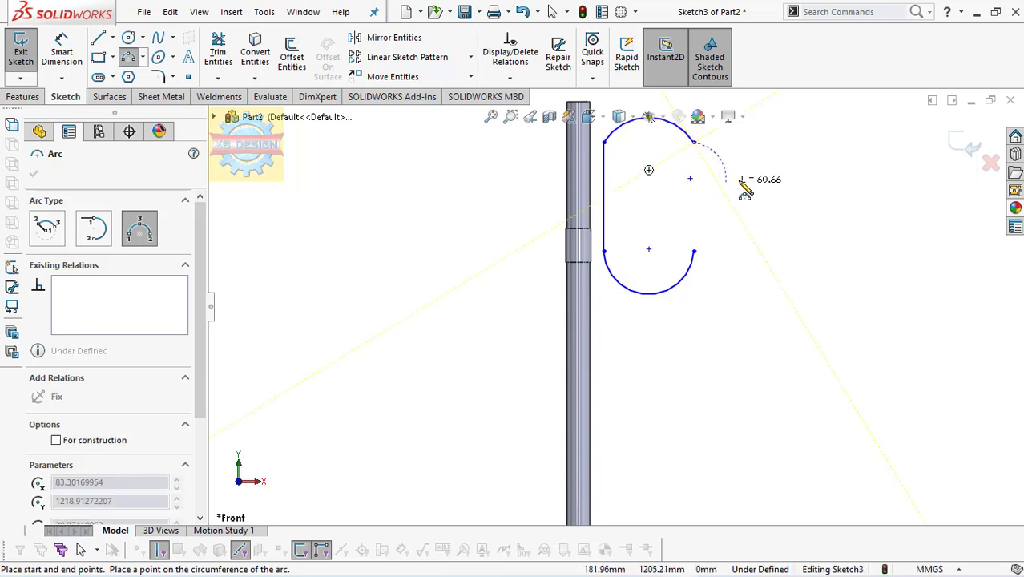
{"action": "left_click", "coordinate": [770, 142]}
{"action": "left_click", "coordinate": [731, 166]}
{"action": "left_click", "coordinate": [509, 78]}
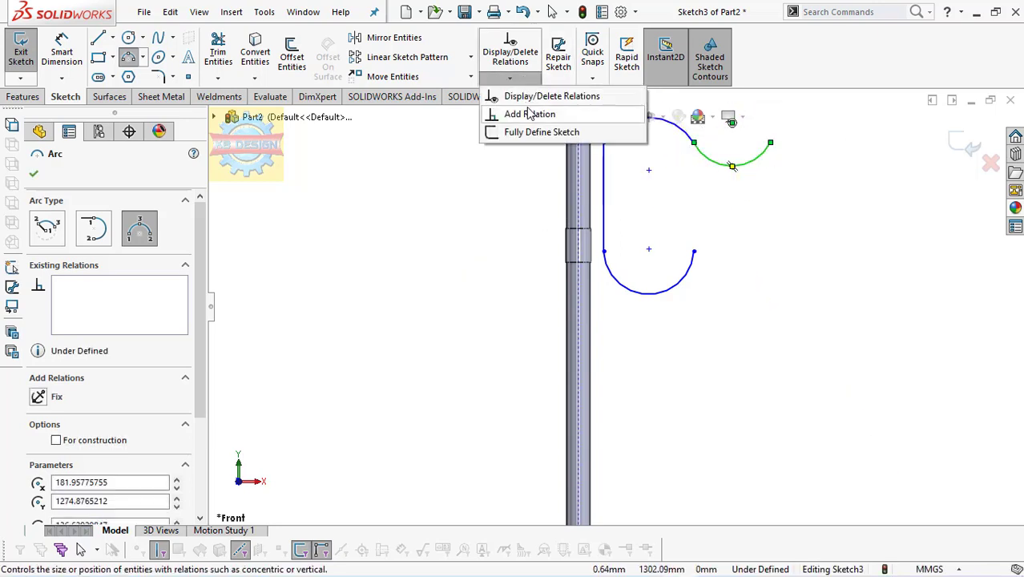
{"action": "left_click", "coordinate": [530, 114]}
Make the upper arc tangent to the vertical line
{"action": "left_click", "coordinate": [648, 200]}
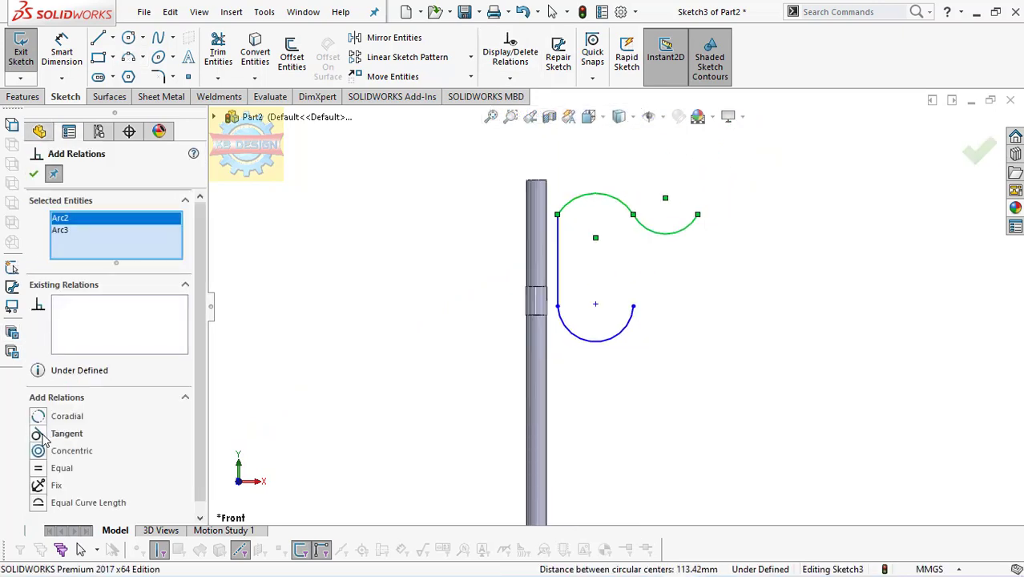
{"action": "key", "text": "Escape"}
{"action": "left_click", "coordinate": [509, 78]}
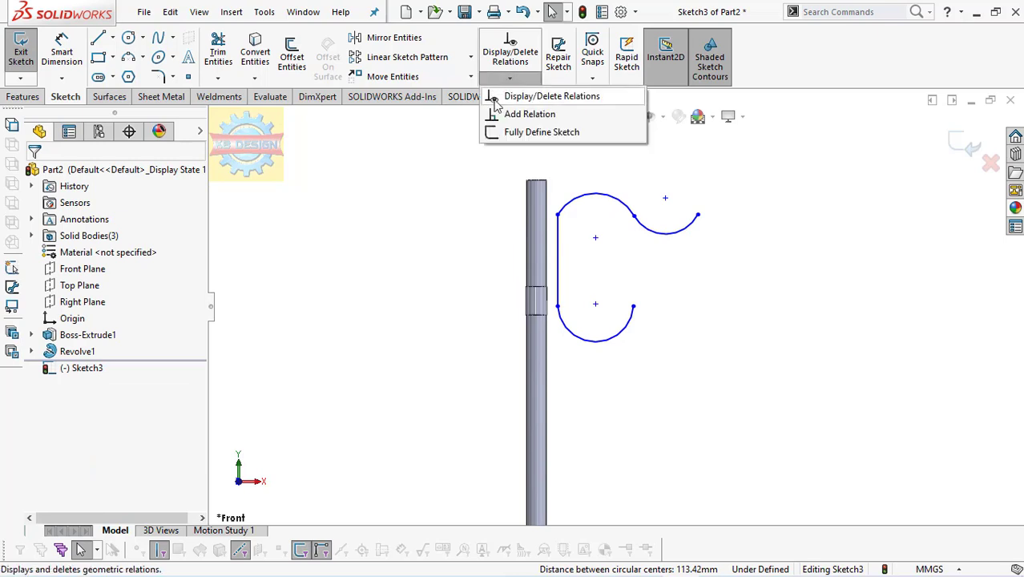
{"action": "left_click", "coordinate": [529, 114]}
{"action": "left_click", "coordinate": [559, 234]}
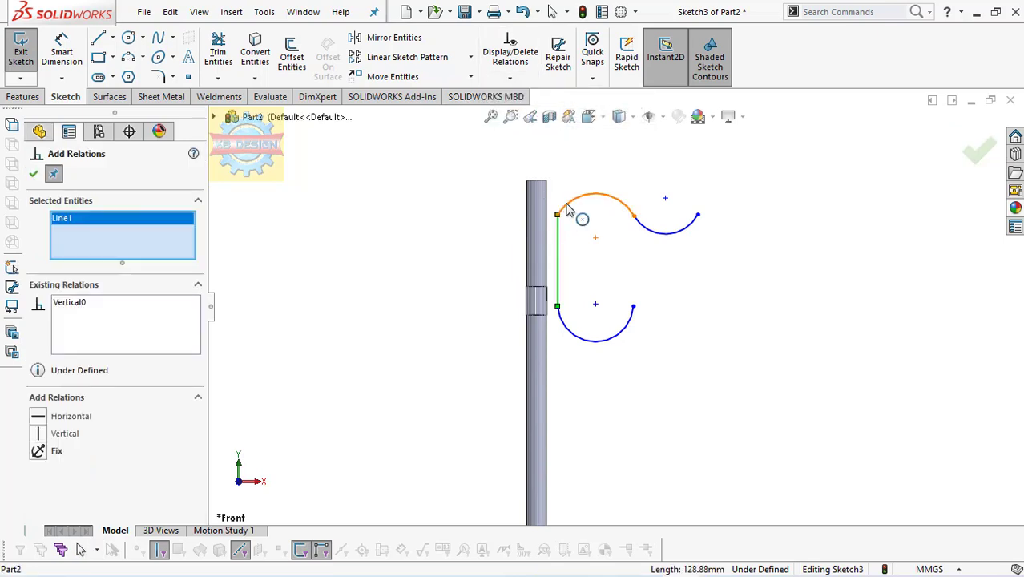
{"action": "left_click", "coordinate": [567, 207]}
{"action": "left_click", "coordinate": [40, 418]}
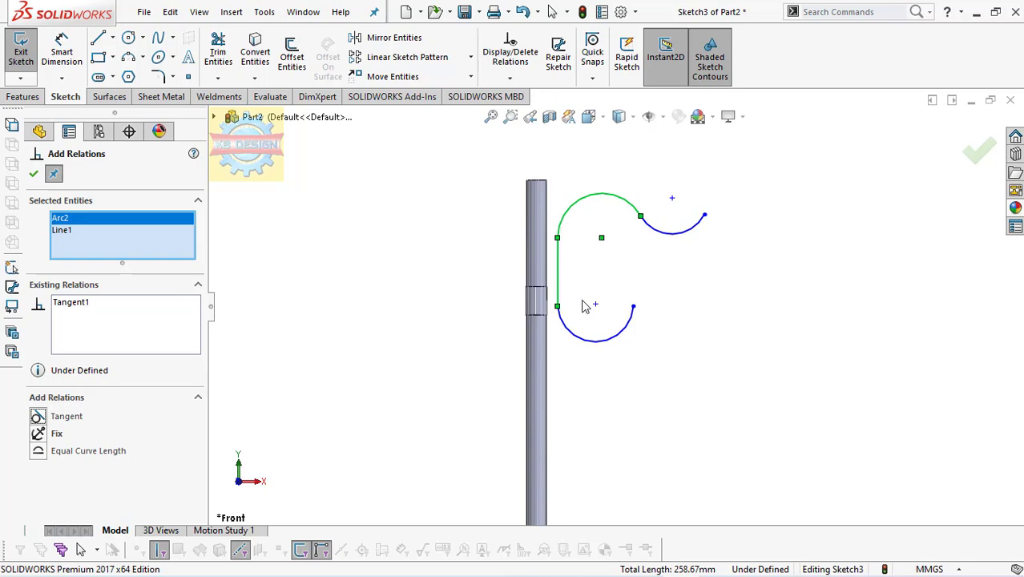
{"action": "key", "text": "Escape"}
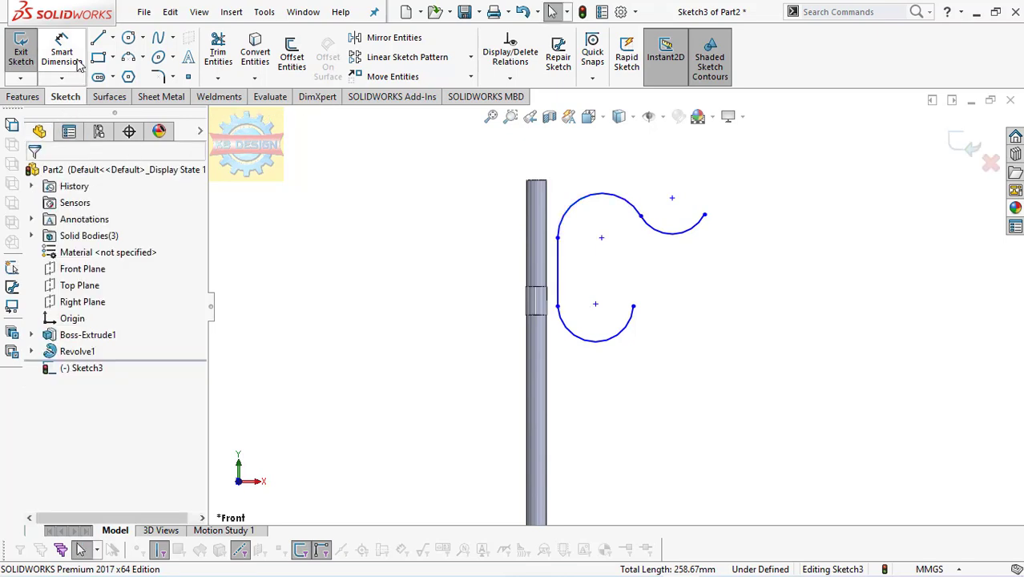
Set the vertical line 5 mm from the pole's edge
{"action": "left_click", "coordinate": [78, 66]}
{"action": "left_click", "coordinate": [557, 276]}
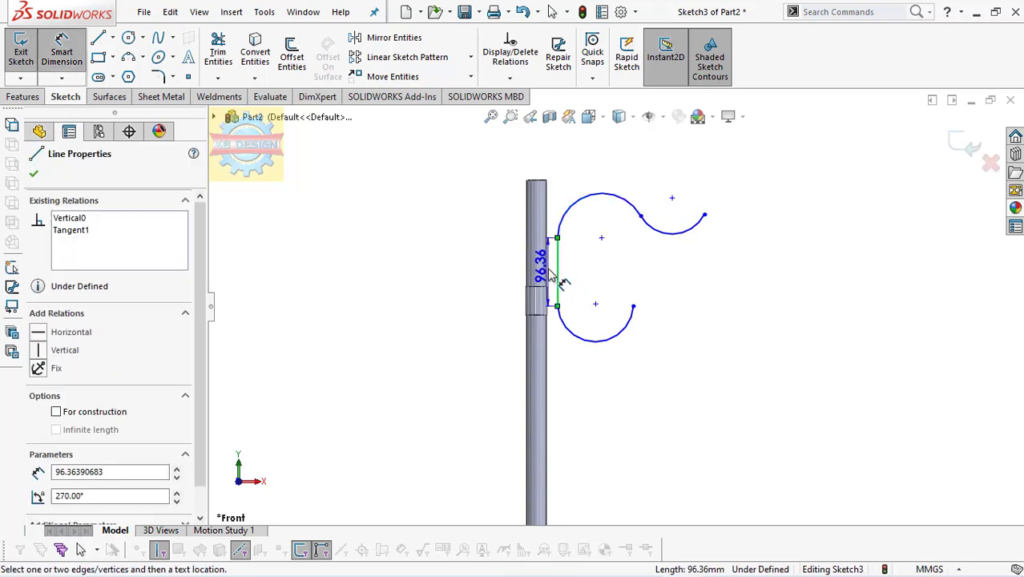
{"action": "scroll", "coordinate": [563, 303], "scroll_direction": "down", "scroll_amount": 3}
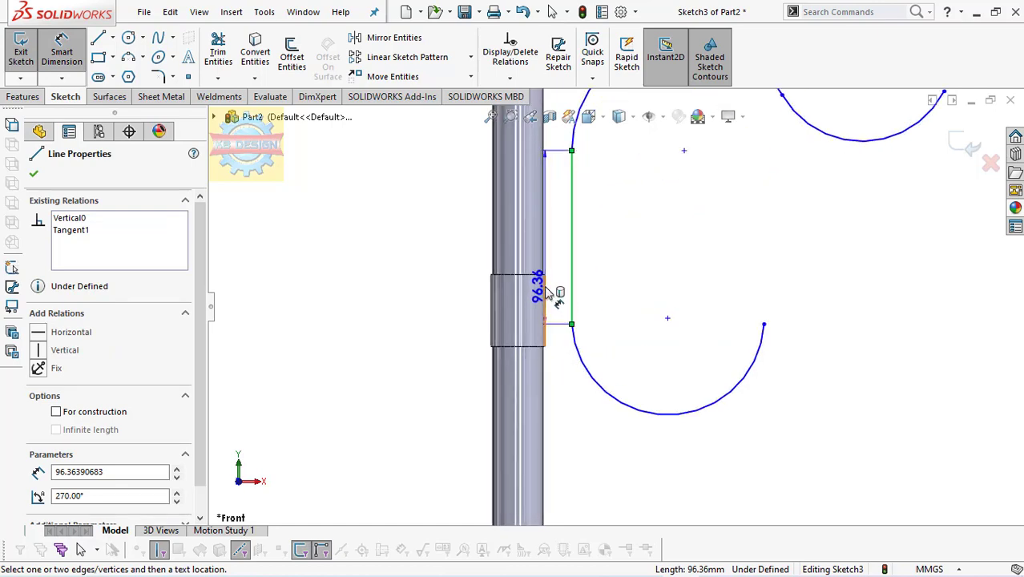
{"action": "left_click", "coordinate": [546, 294]}
{"action": "left_click", "coordinate": [551, 259]}
{"action": "type", "text": "5"}
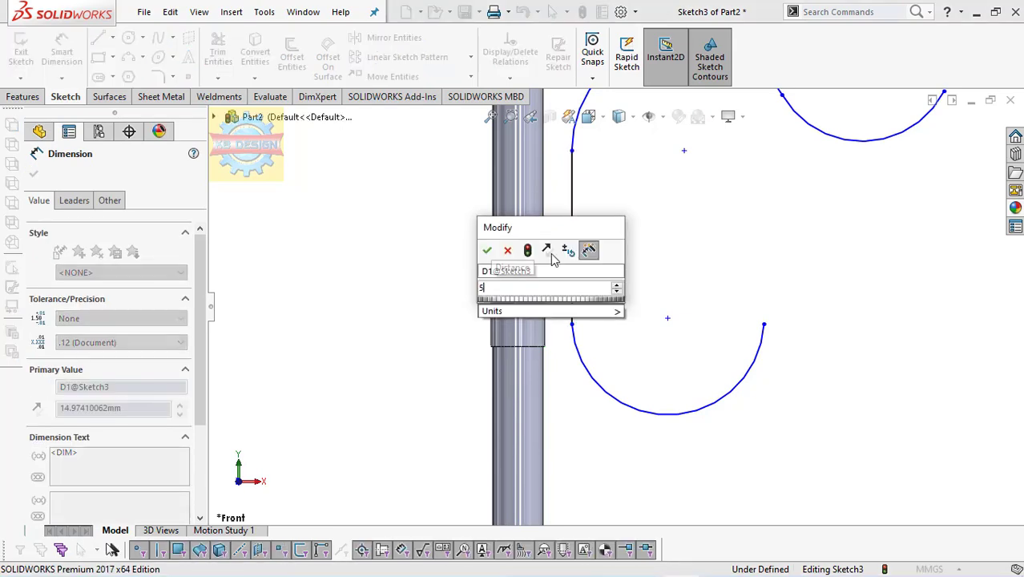
{"action": "key", "text": "Return"}
{"action": "key", "text": "Escape"}
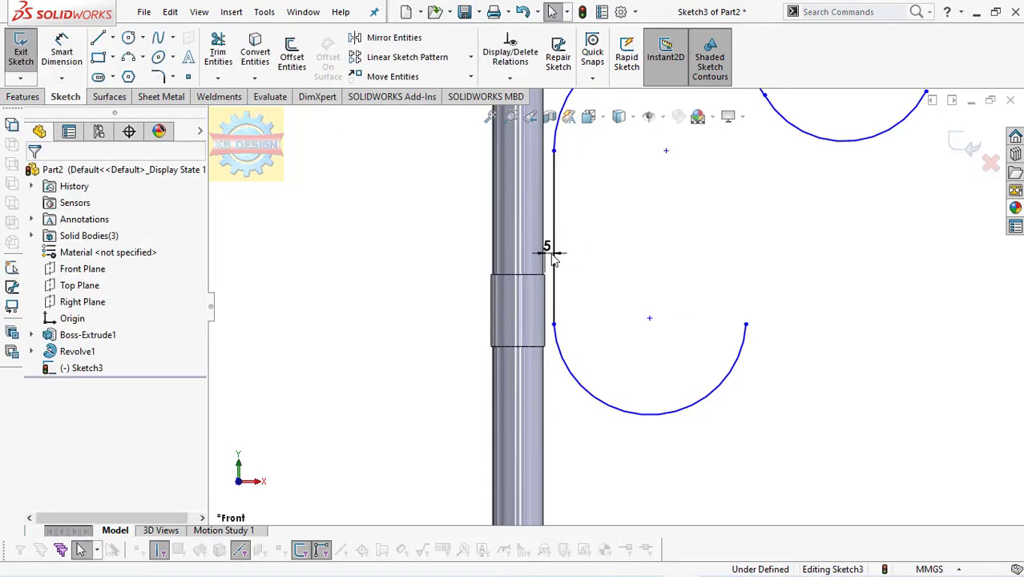
Give the lower arc a radius of 75/2 (37.5 mm)
{"action": "left_click", "coordinate": [64, 50]}
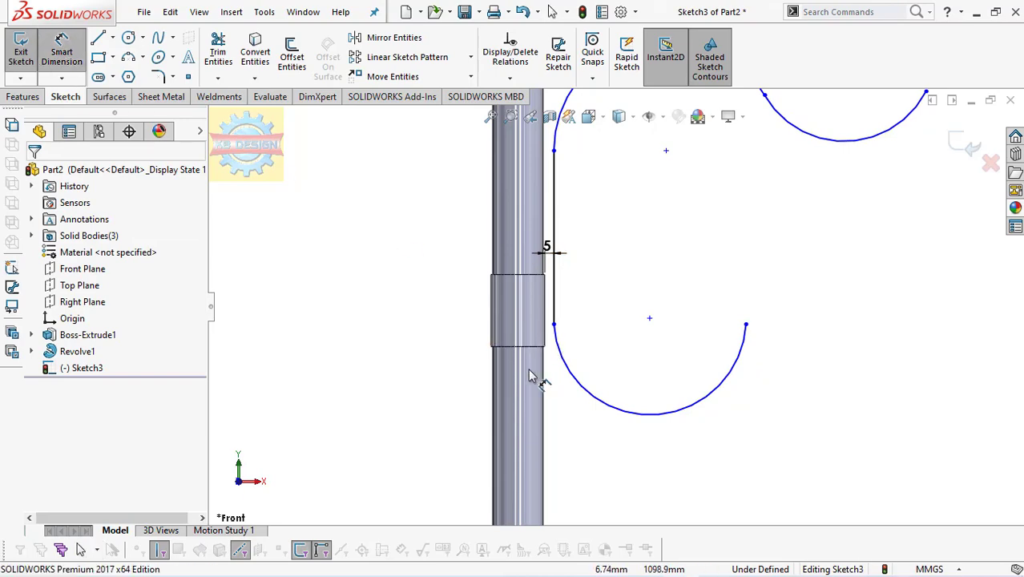
{"action": "left_click", "coordinate": [574, 383]}
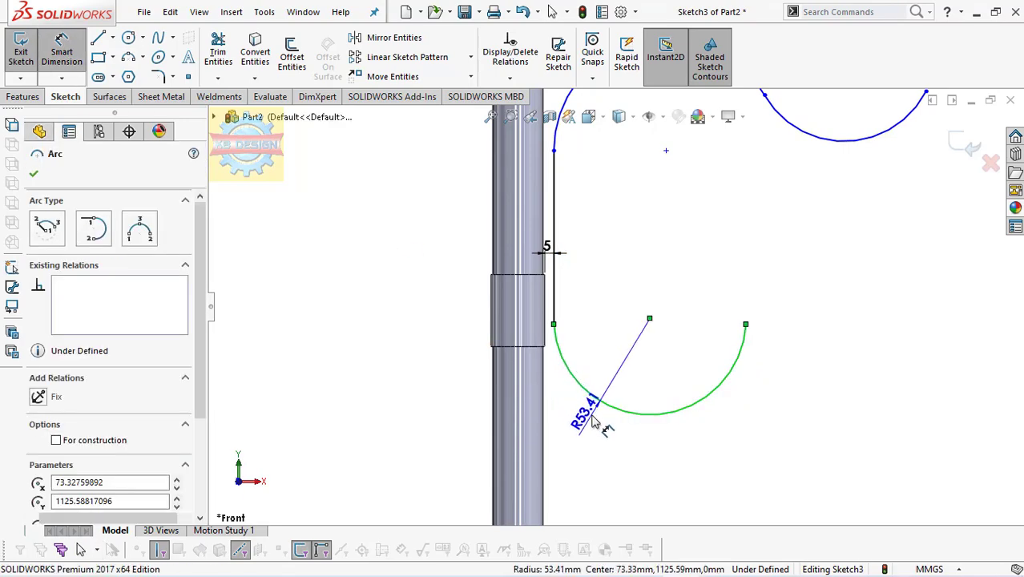
{"action": "left_click", "coordinate": [591, 417]}
{"action": "type", "text": "75"}
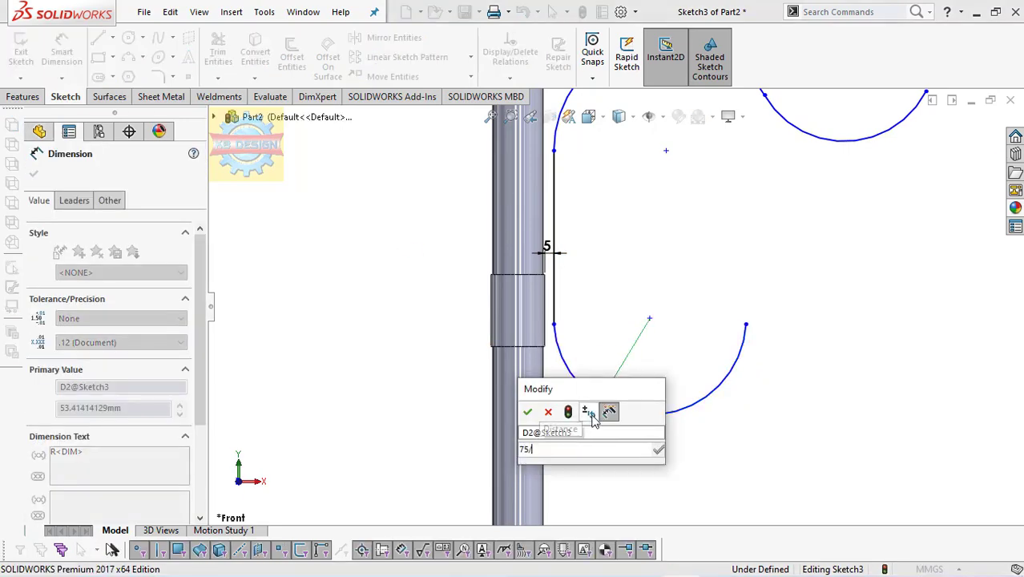
{"action": "type", "text": "/2"}
{"action": "key", "text": "Return"}
{"action": "key", "text": "Escape"}
{"action": "scroll", "coordinate": [593, 420], "scroll_direction": "up", "scroll_amount": 3}
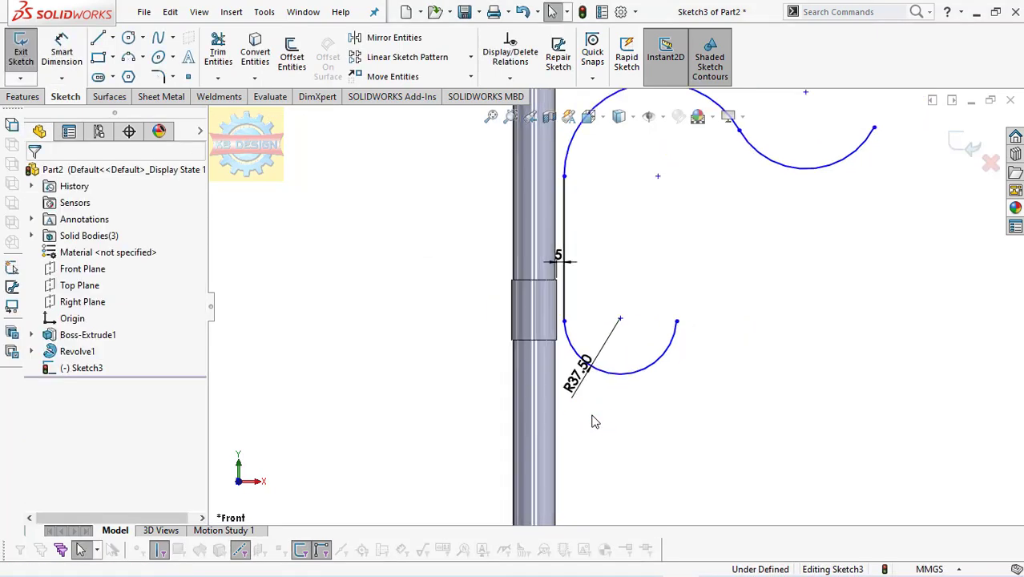
{"action": "scroll", "coordinate": [751, 225], "scroll_direction": "down", "scroll_amount": 1}
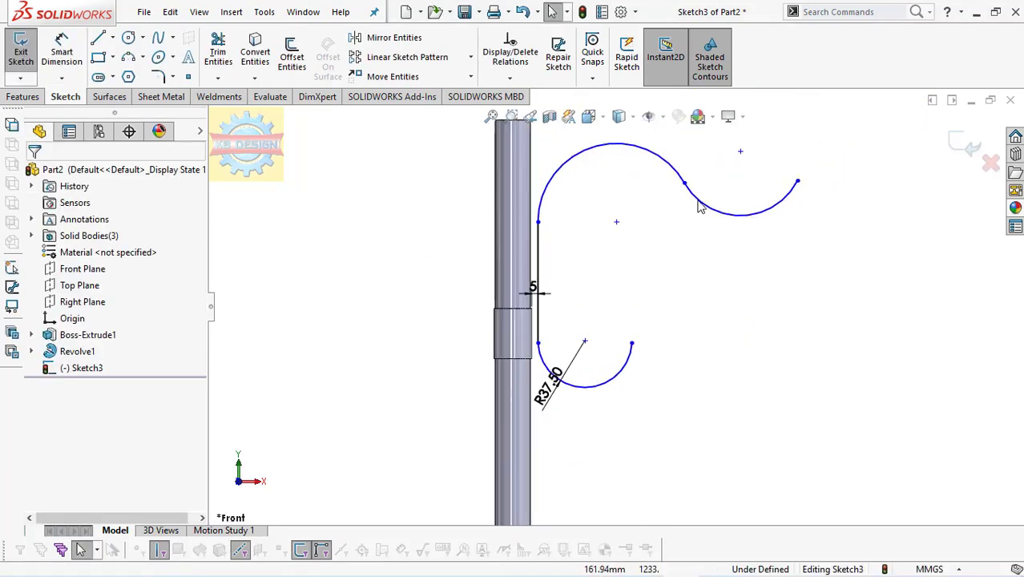
Give both upper arcs a 37.5 mm radius
{"action": "left_click", "coordinate": [76, 51]}
{"action": "left_click", "coordinate": [612, 153]}
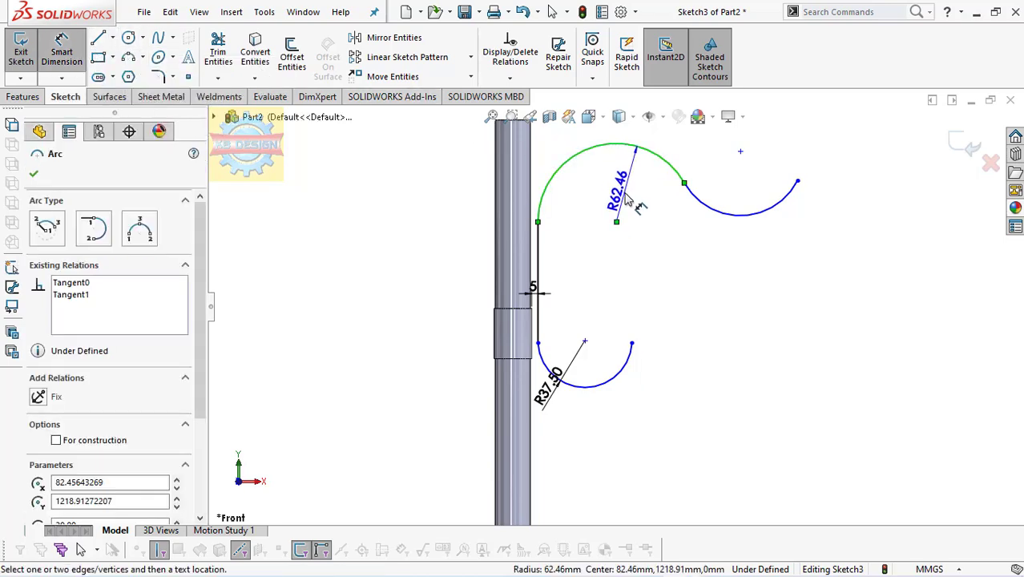
{"action": "left_click", "coordinate": [627, 197]}
{"action": "type", "text": "37"}
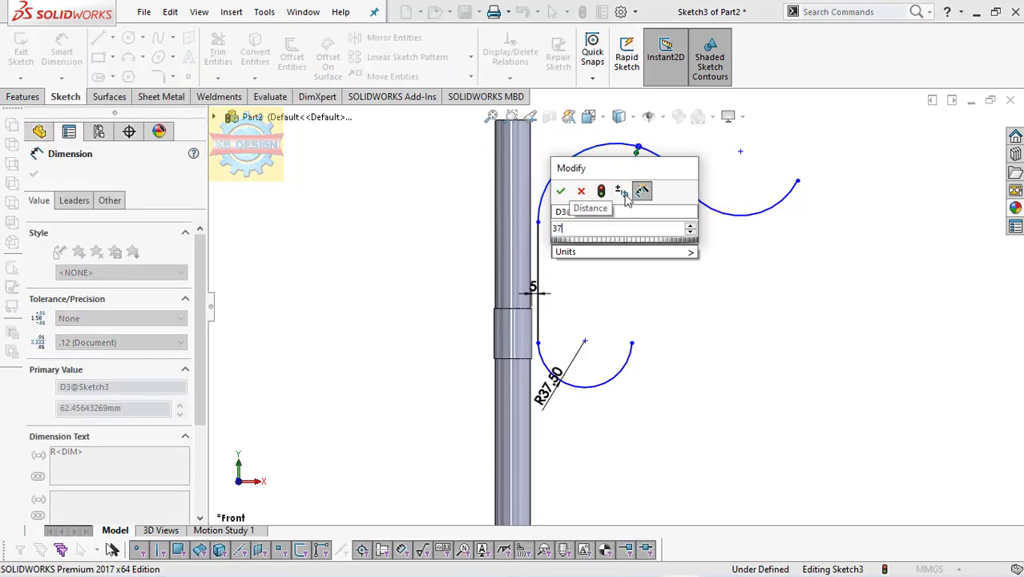
{"action": "type", "text": ".5"}
{"action": "key", "text": "Return"}
{"action": "key", "text": "Escape"}
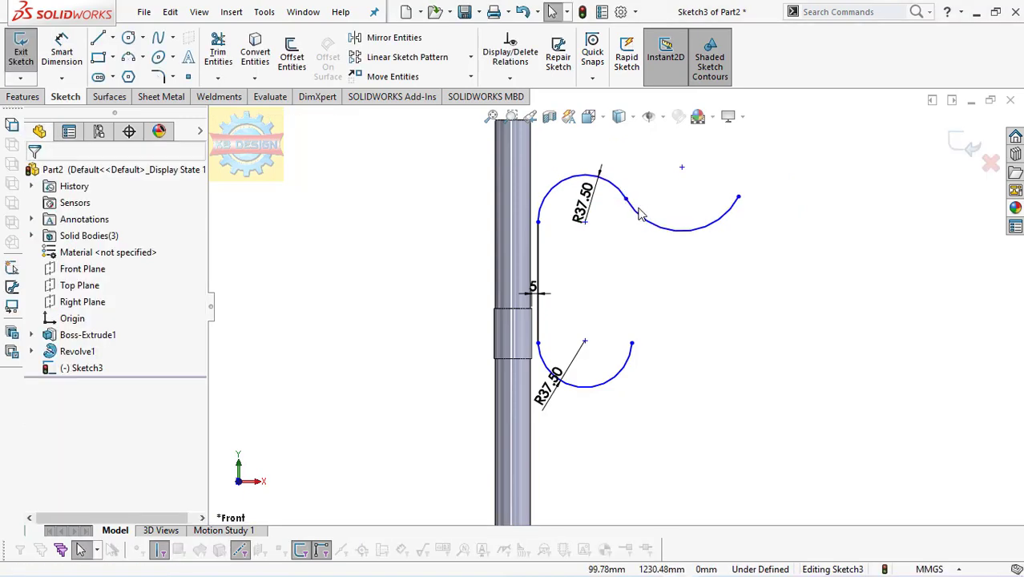
{"action": "scroll", "coordinate": [641, 212], "scroll_direction": "down", "scroll_amount": 1}
{"action": "left_click", "coordinate": [62, 52]}
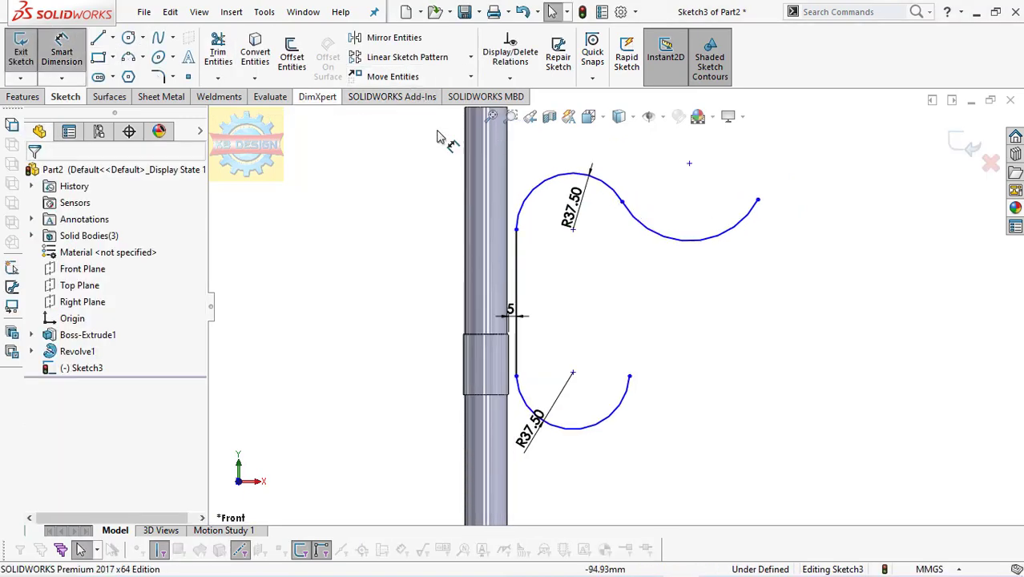
{"action": "left_click", "coordinate": [693, 237]}
{"action": "left_click", "coordinate": [668, 286]}
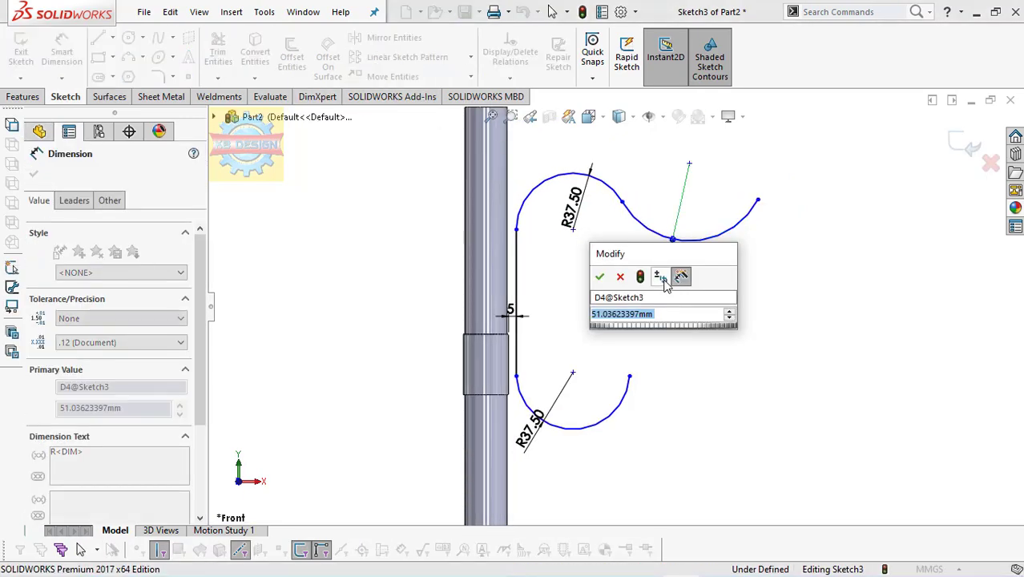
{"action": "type", "text": "37.5"}
{"action": "key", "text": "Return"}
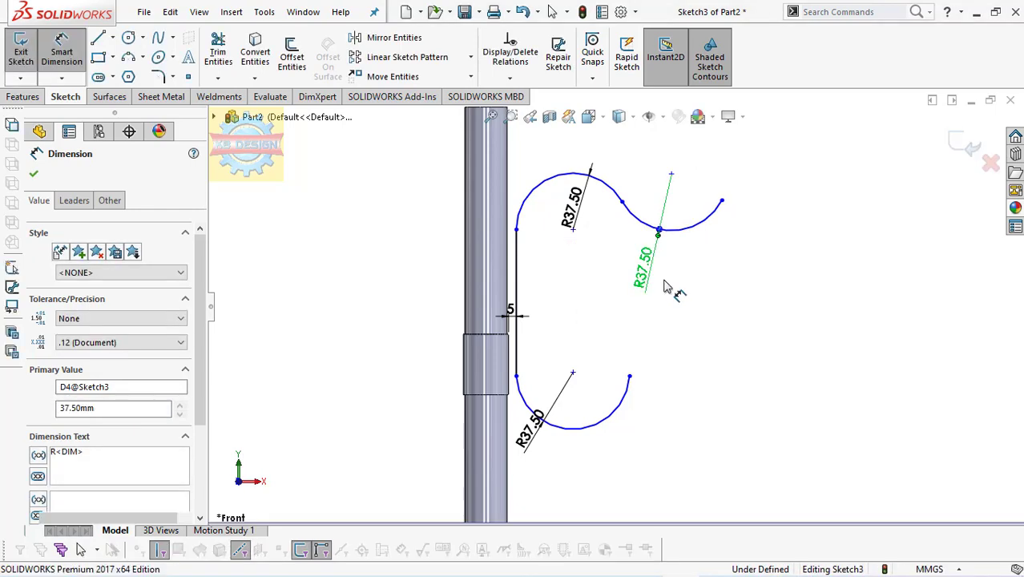
{"action": "key", "text": "Escape"}
Make the vertical line's top end horizontal with the joint between the two upper arcs
{"action": "left_click", "coordinate": [509, 77]}
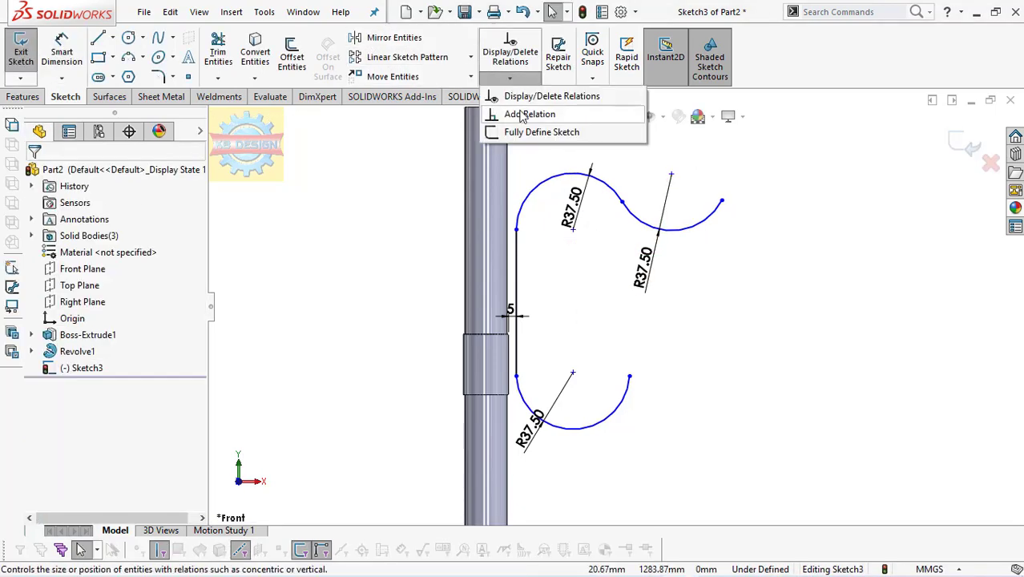
{"action": "left_click", "coordinate": [520, 109]}
{"action": "left_click", "coordinate": [622, 203]}
{"action": "left_click", "coordinate": [516, 230]}
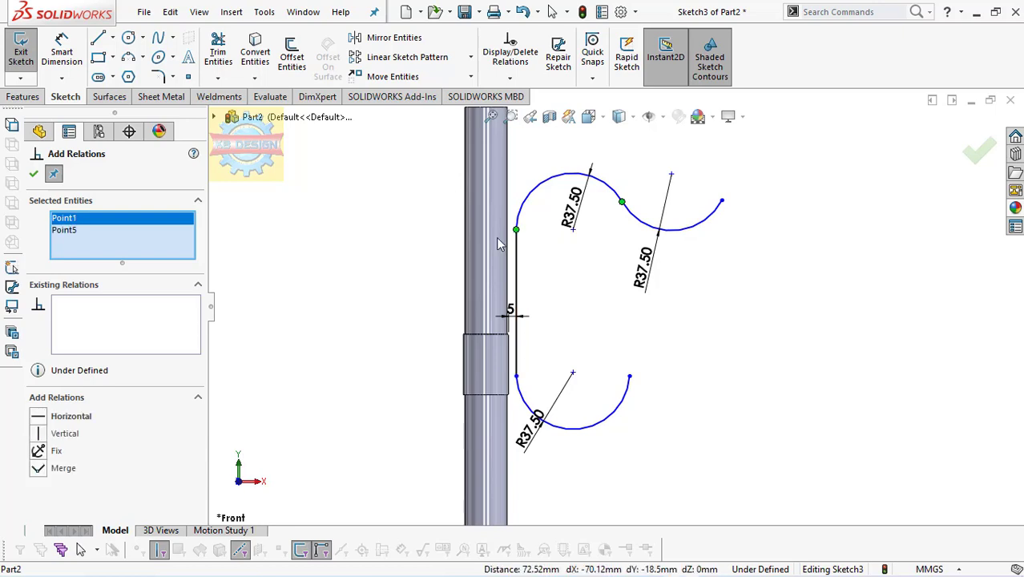
{"action": "left_click", "coordinate": [38, 416]}
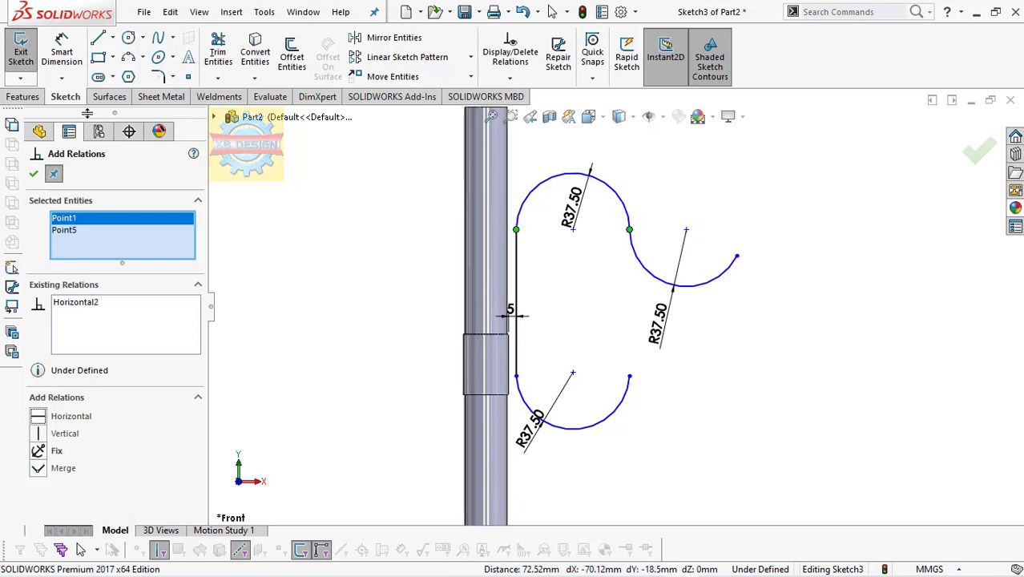
{"action": "left_click", "coordinate": [62, 52]}
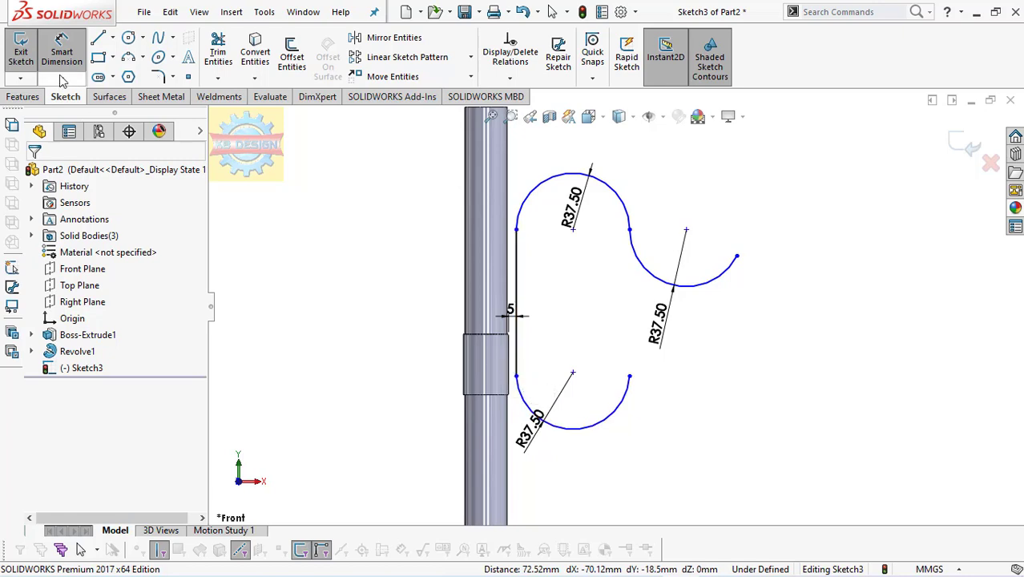
Place a point on the vertical line and dimension it 70 mm above the lower arc's bottom
{"action": "left_click", "coordinate": [189, 76]}
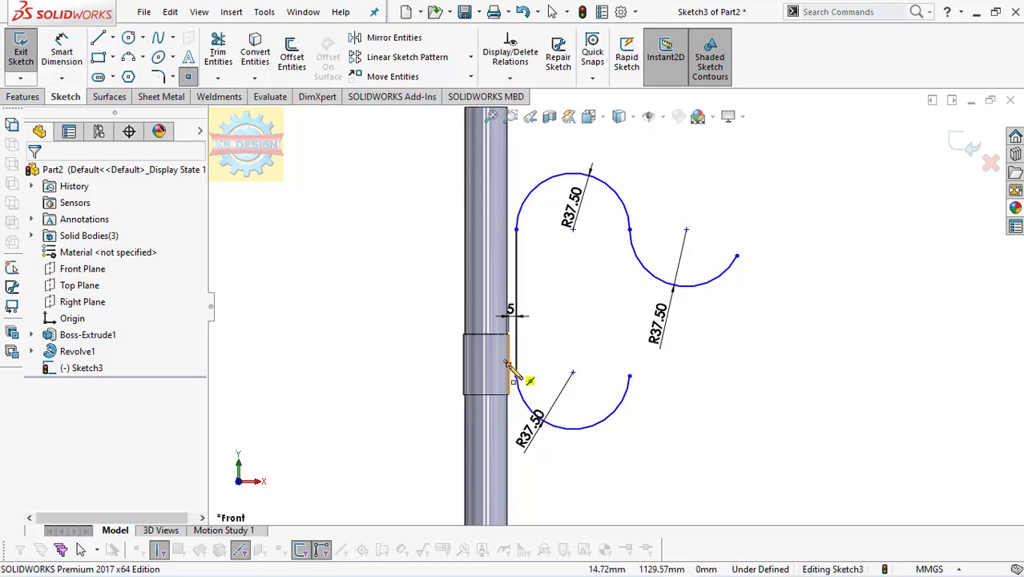
{"action": "left_click", "coordinate": [506, 364]}
{"action": "right_click_drag", "start_coordinate": [508, 309], "coordinate": [508, 264]}
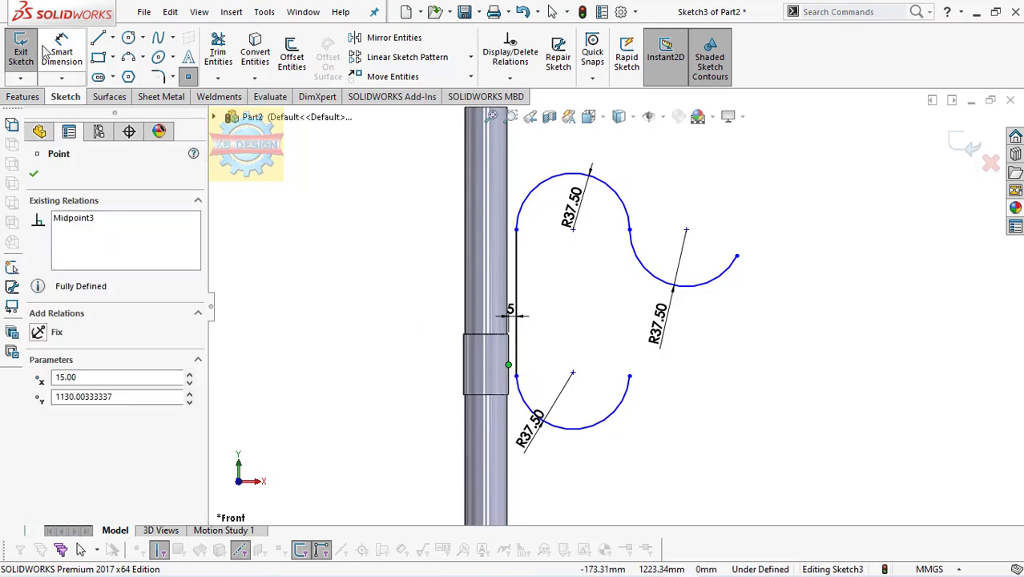
{"action": "left_click", "coordinate": [573, 432]}
{"action": "left_click", "coordinate": [508, 365]}
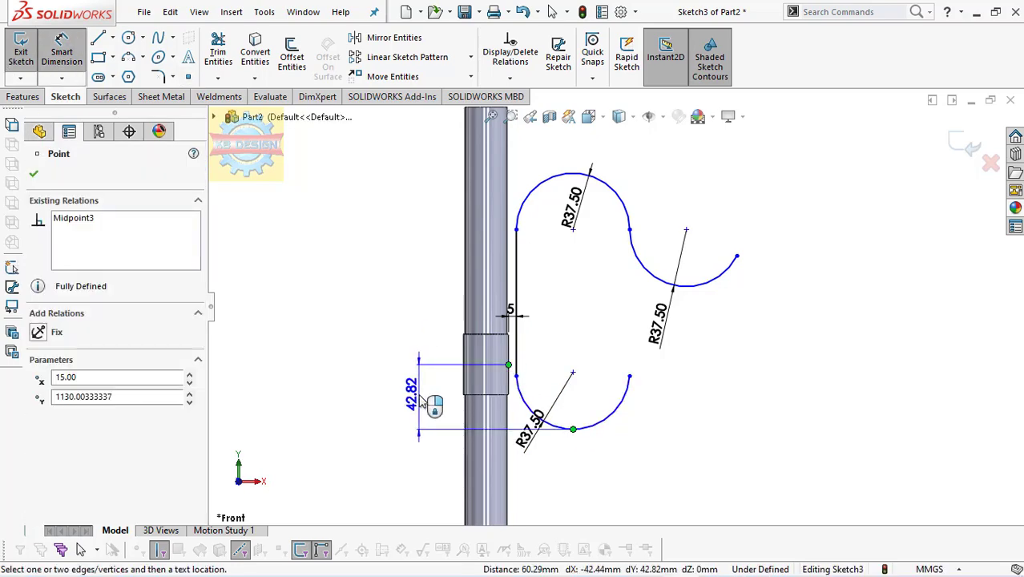
{"action": "left_click", "coordinate": [420, 384]}
{"action": "type", "text": "70"}
{"action": "key", "text": "Return"}
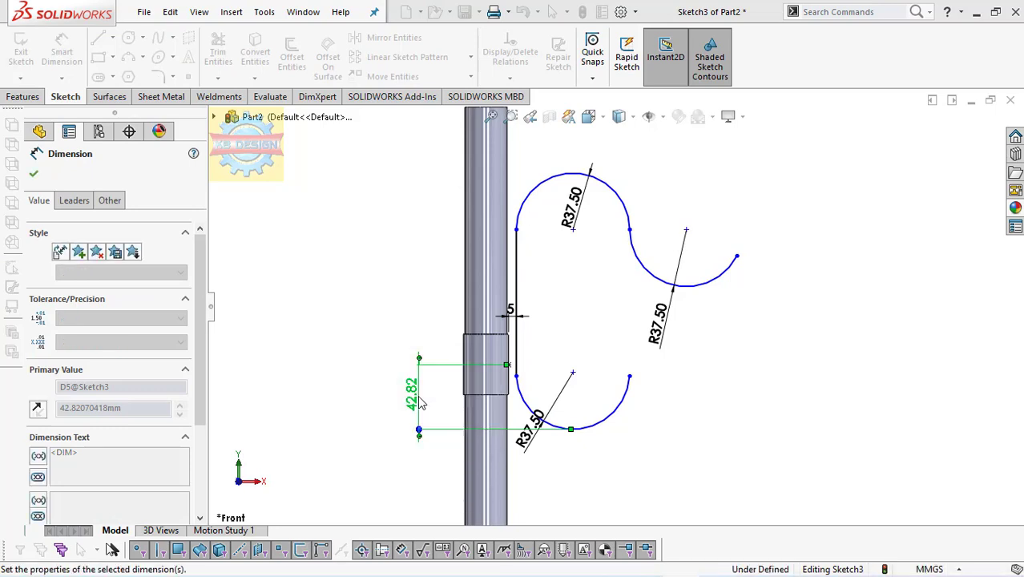
Make the lower arc tangent to the vertical line
{"action": "left_click", "coordinate": [510, 77]}
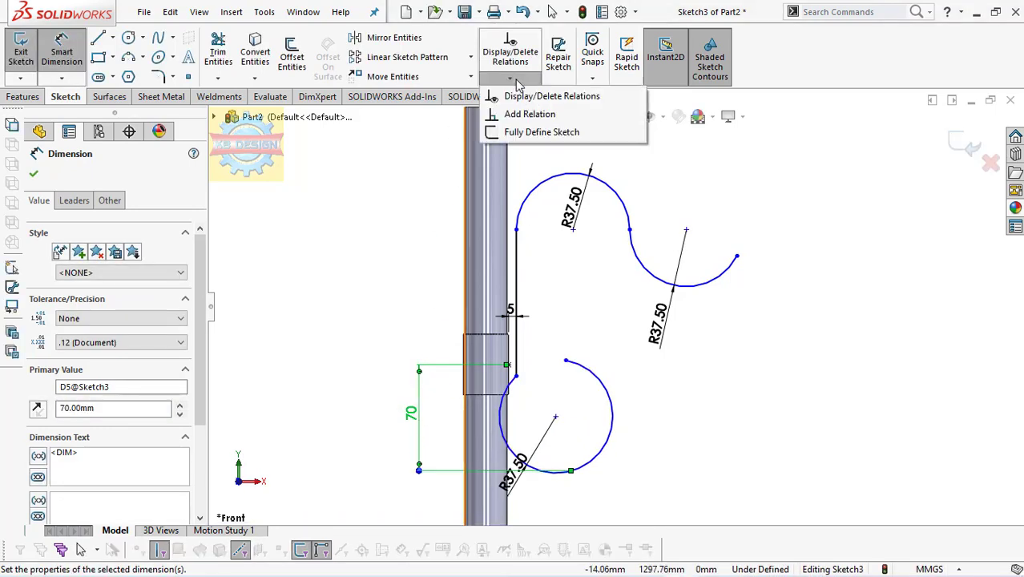
{"action": "left_click", "coordinate": [536, 110]}
{"action": "left_click", "coordinate": [517, 352]}
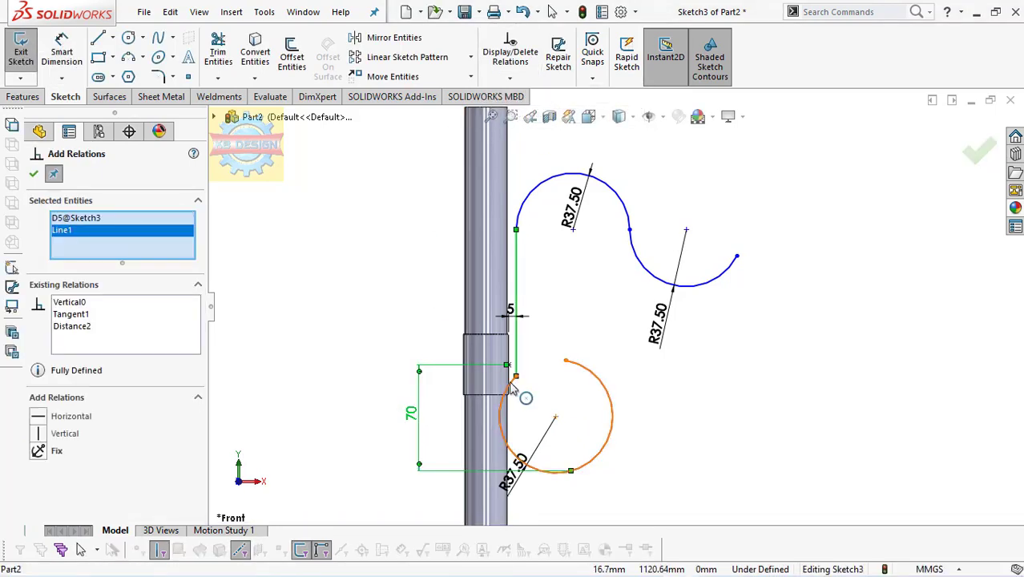
{"action": "left_click", "coordinate": [517, 382]}
{"action": "left_click", "coordinate": [38, 420]}
{"action": "key", "text": "Escape"}
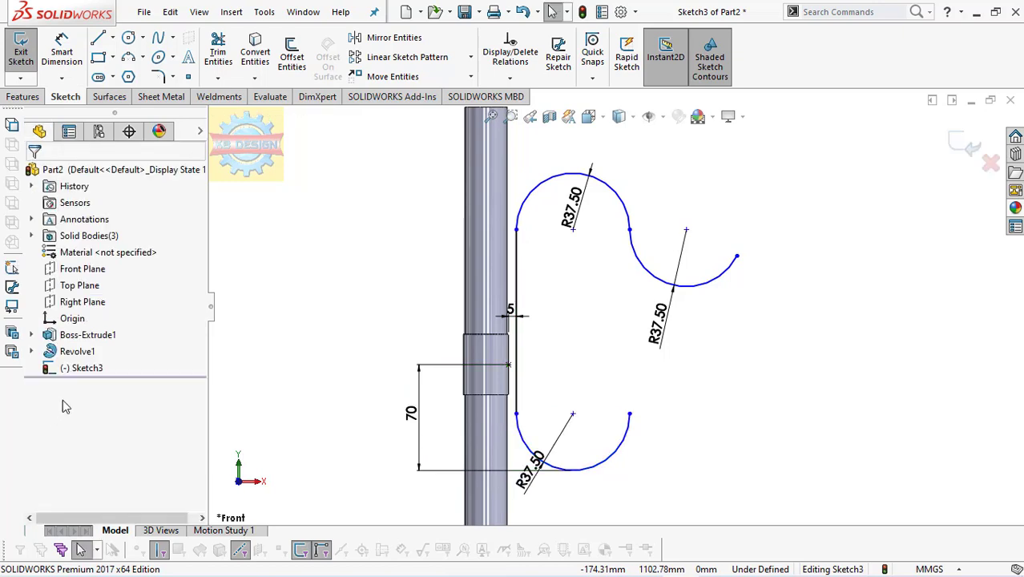
Dimension the hook's overall height, lower arc bottom to upper arc top, as 260 mm
{"action": "left_click", "coordinate": [70, 50]}
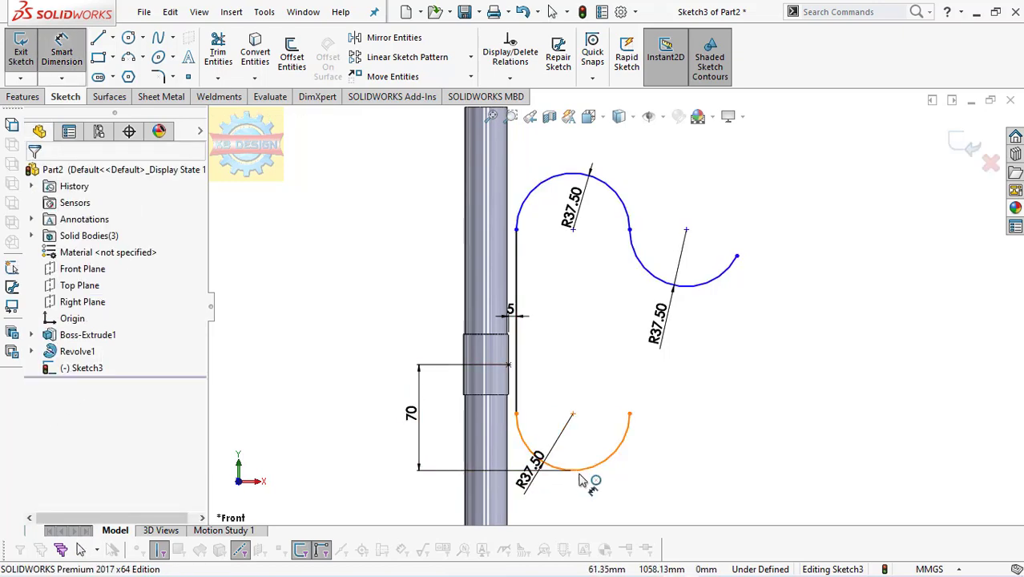
{"action": "left_click", "coordinate": [572, 471]}
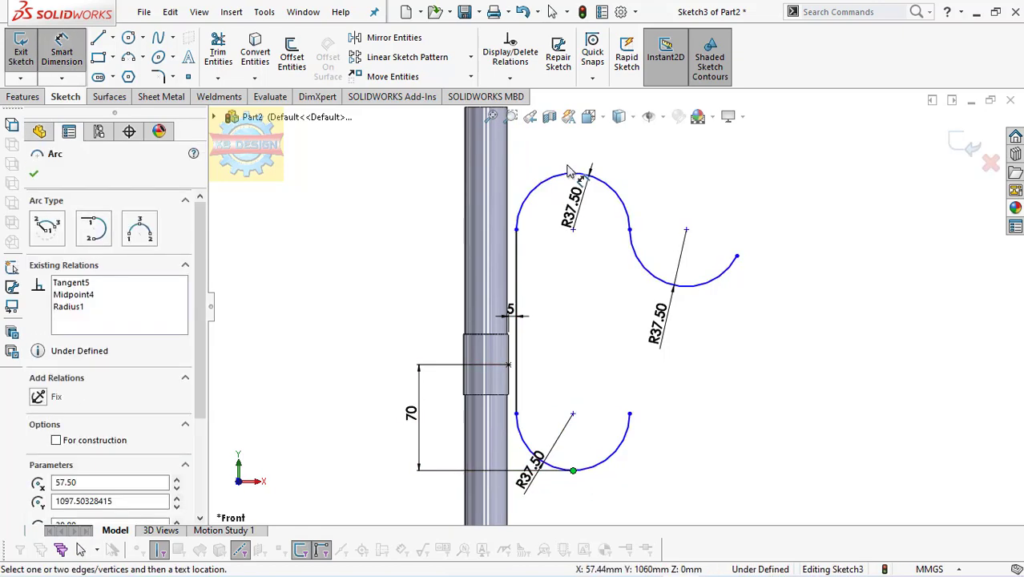
{"action": "left_click", "coordinate": [574, 178]}
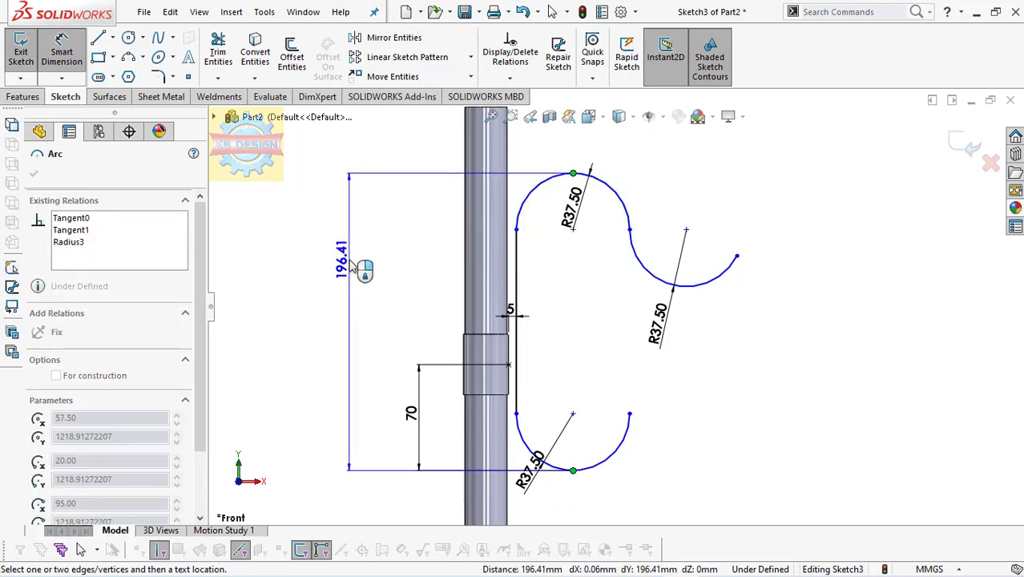
{"action": "left_click", "coordinate": [349, 266]}
{"action": "type", "text": "260"}
{"action": "key", "text": "Return"}
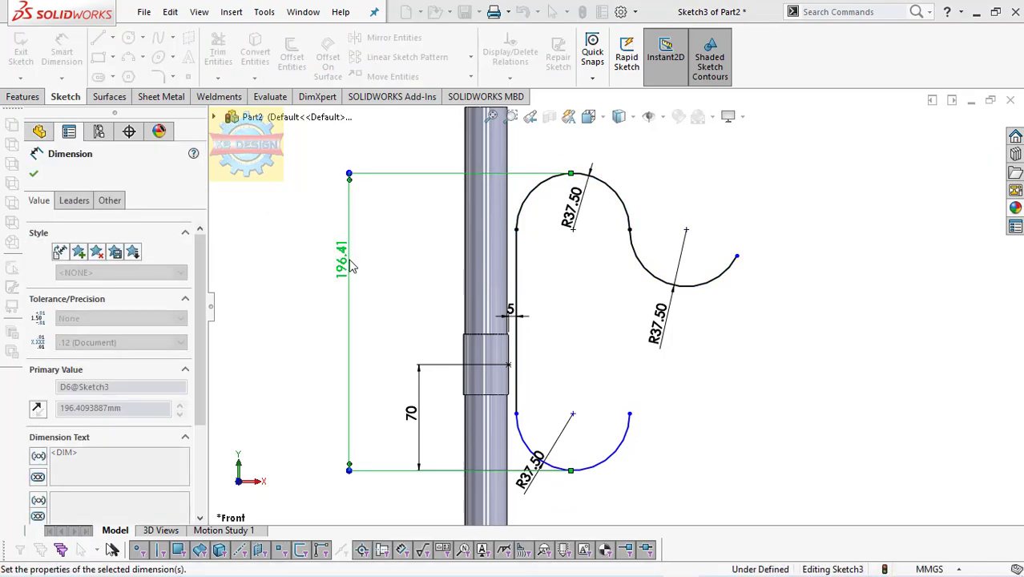
{"action": "key", "text": "Escape"}
Draw a centerline between the outer arc's two ends and a line from its midpoint
{"action": "scroll", "coordinate": [616, 369], "scroll_direction": "down", "scroll_amount": 2}
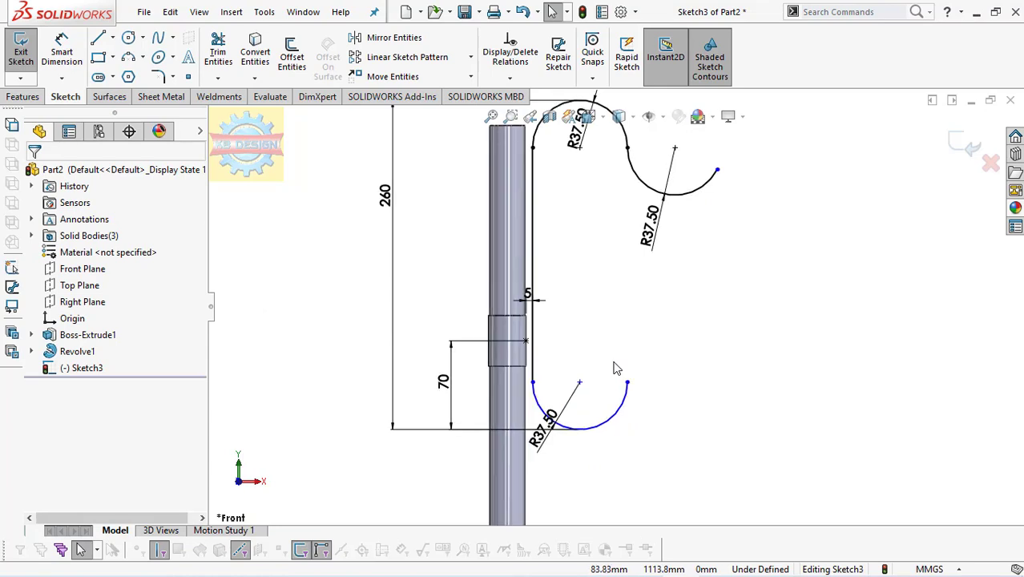
{"action": "left_click", "coordinate": [716, 172]}
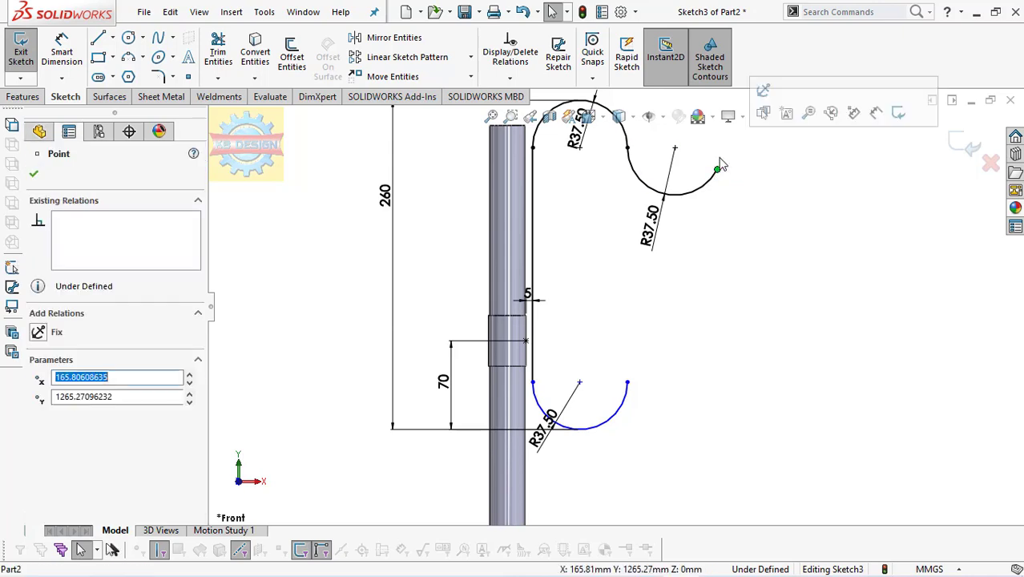
{"action": "key", "text": "Escape"}
{"action": "left_click", "coordinate": [112, 37]}
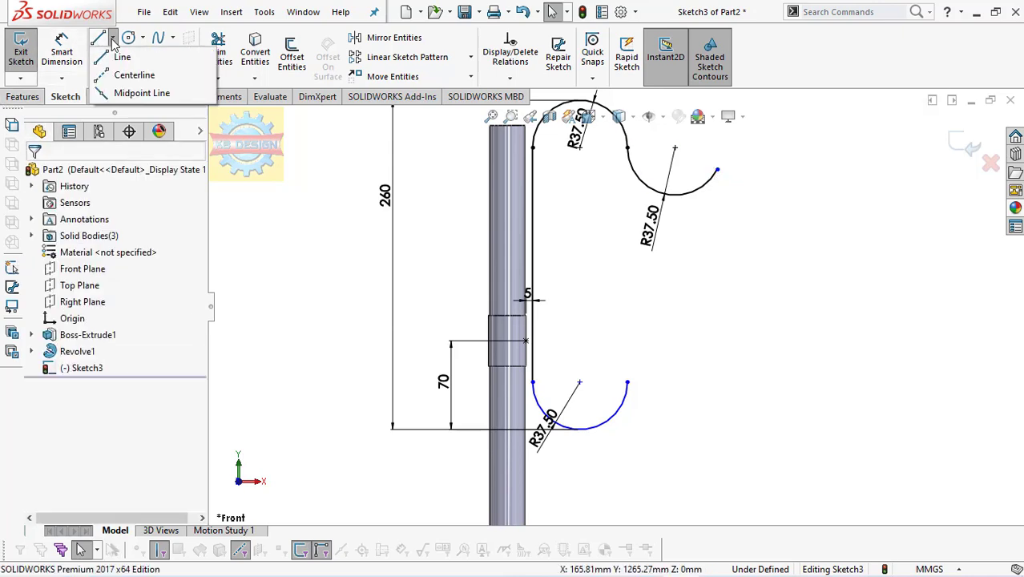
{"action": "left_click", "coordinate": [132, 75]}
{"action": "left_click", "coordinate": [717, 173]}
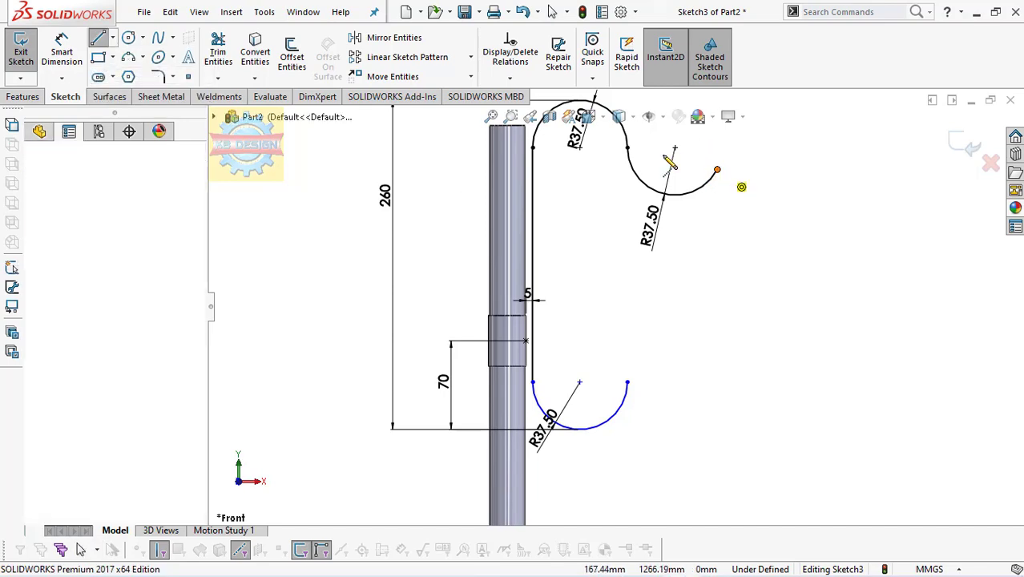
{"action": "left_click", "coordinate": [626, 148]}
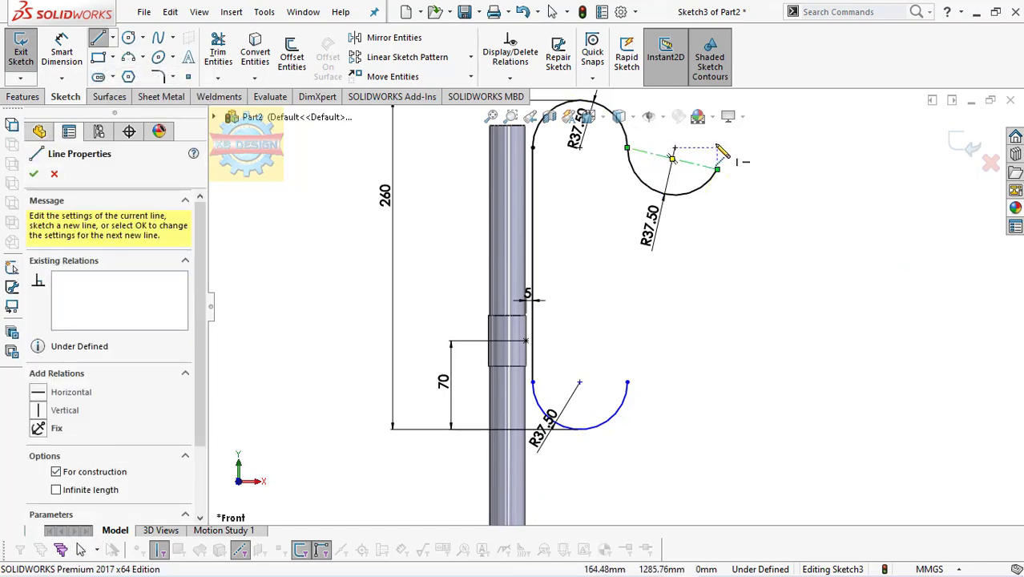
{"action": "left_click", "coordinate": [673, 158]}
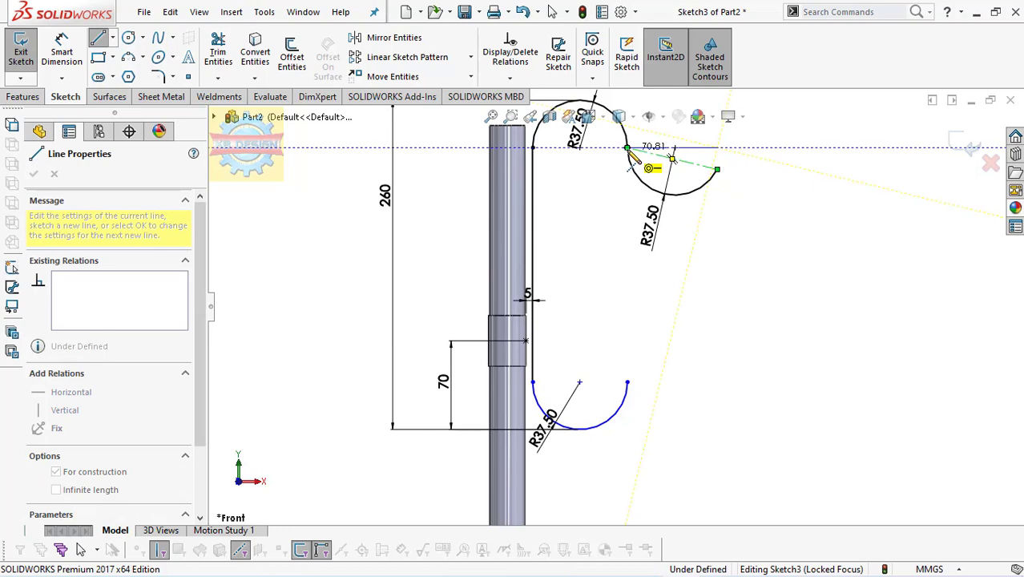
{"action": "key", "text": "Escape"}
Dimension the angled end line at 10° to the horizontal centerline
{"action": "left_click", "coordinate": [62, 52]}
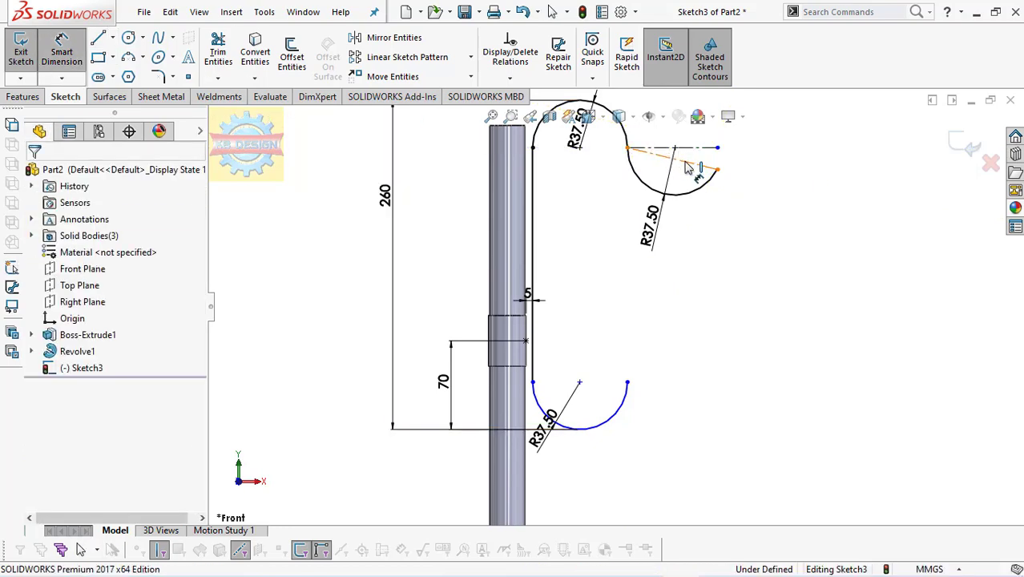
{"action": "left_click", "coordinate": [688, 167]}
{"action": "left_click", "coordinate": [693, 148]}
{"action": "left_click", "coordinate": [745, 161]}
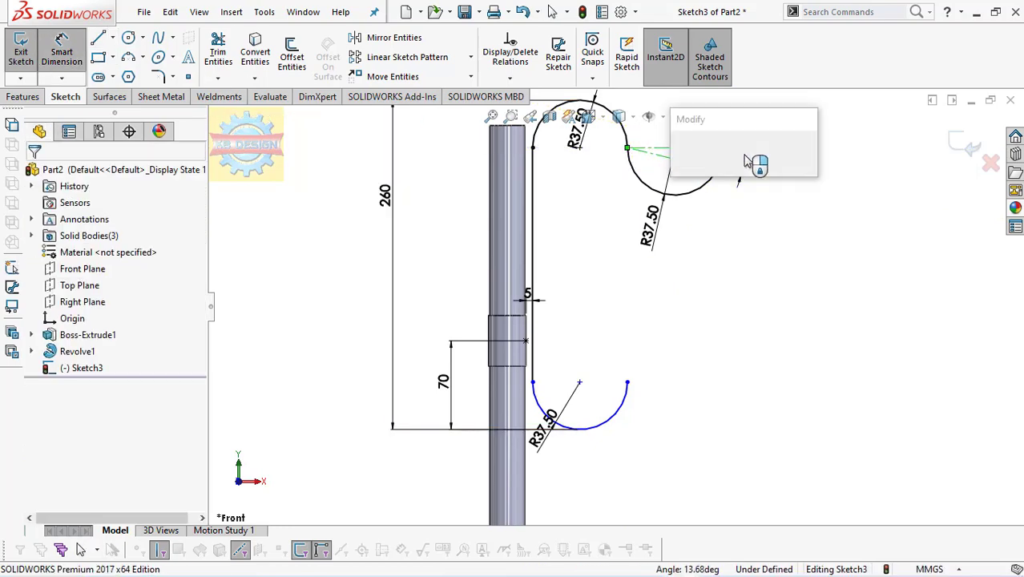
{"action": "type", "text": "10"}
{"action": "key", "text": "Return"}
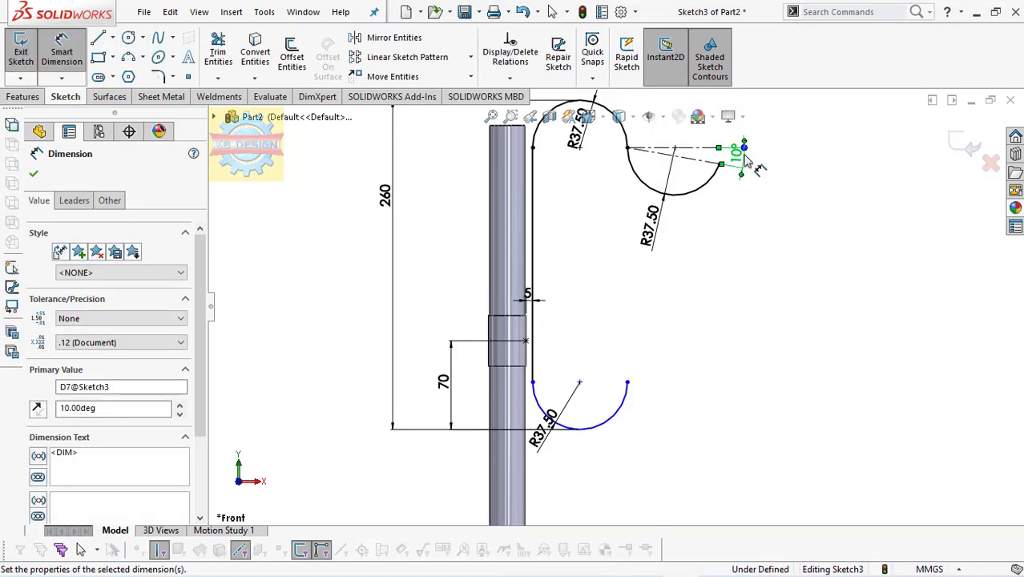
{"action": "key", "text": "Escape"}
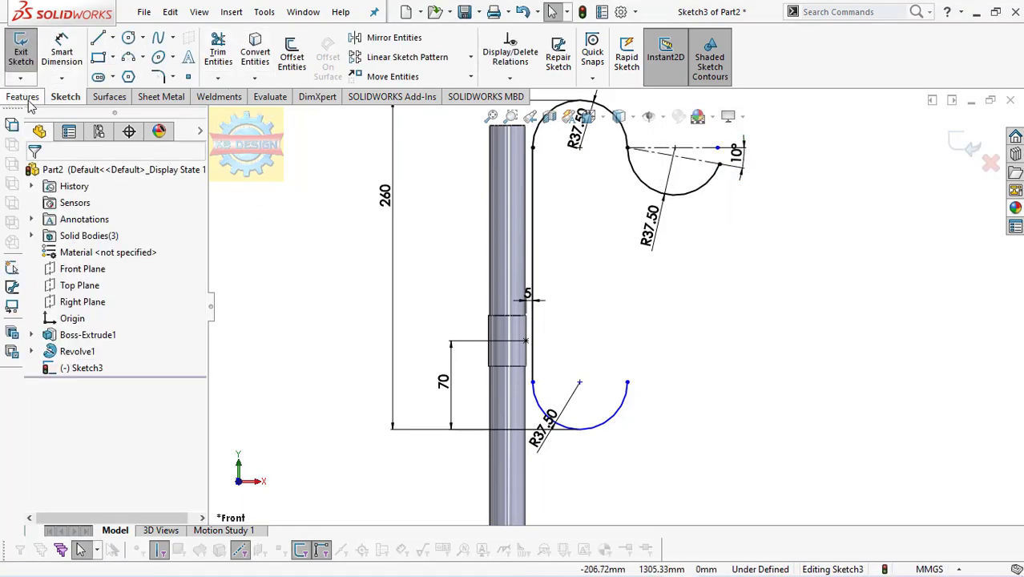
{"action": "left_click", "coordinate": [22, 96]}
Sweep a 10 mm circular profile along the chained Sketch3 hook path
{"action": "left_click", "coordinate": [146, 38]}
{"action": "left_click", "coordinate": [533, 240]}
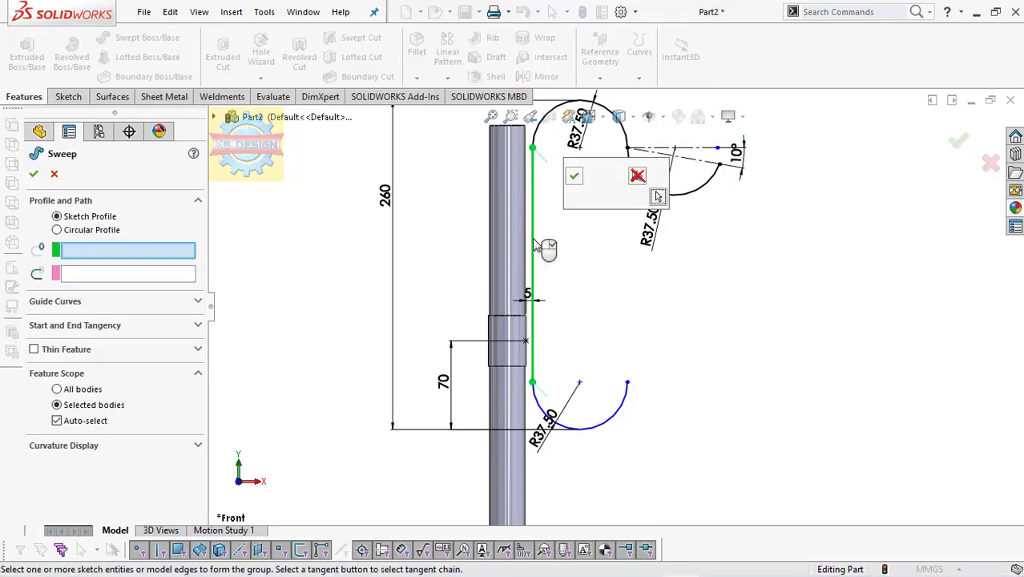
{"action": "left_click", "coordinate": [107, 232]}
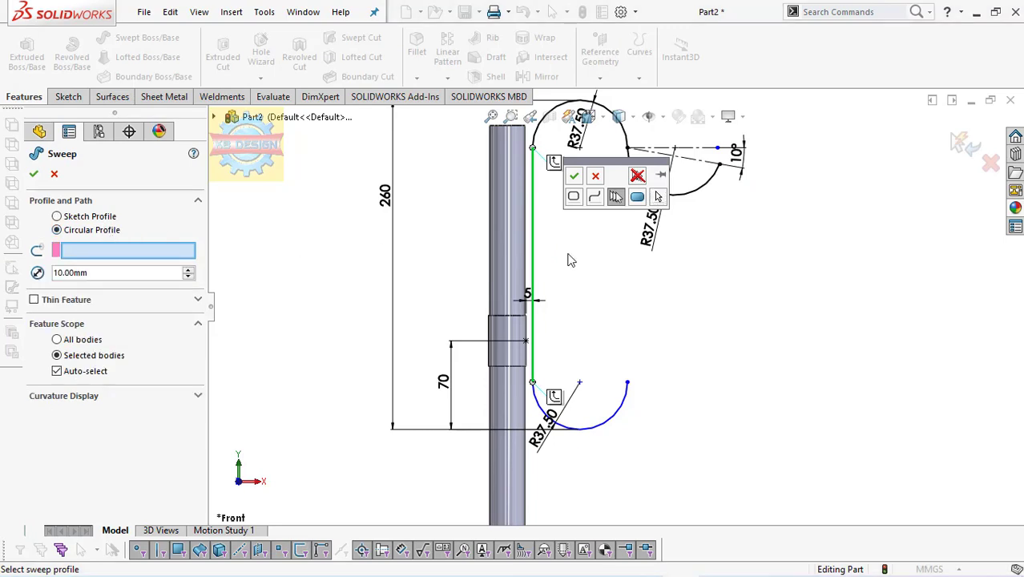
{"action": "left_click", "coordinate": [593, 197]}
{"action": "left_click", "coordinate": [532, 290]}
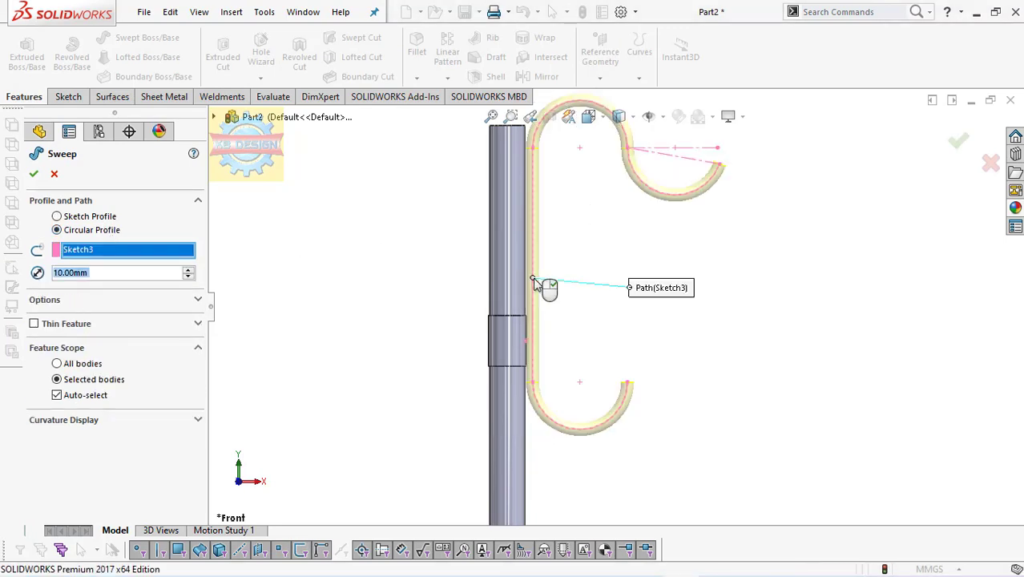
{"action": "left_click", "coordinate": [33, 177]}
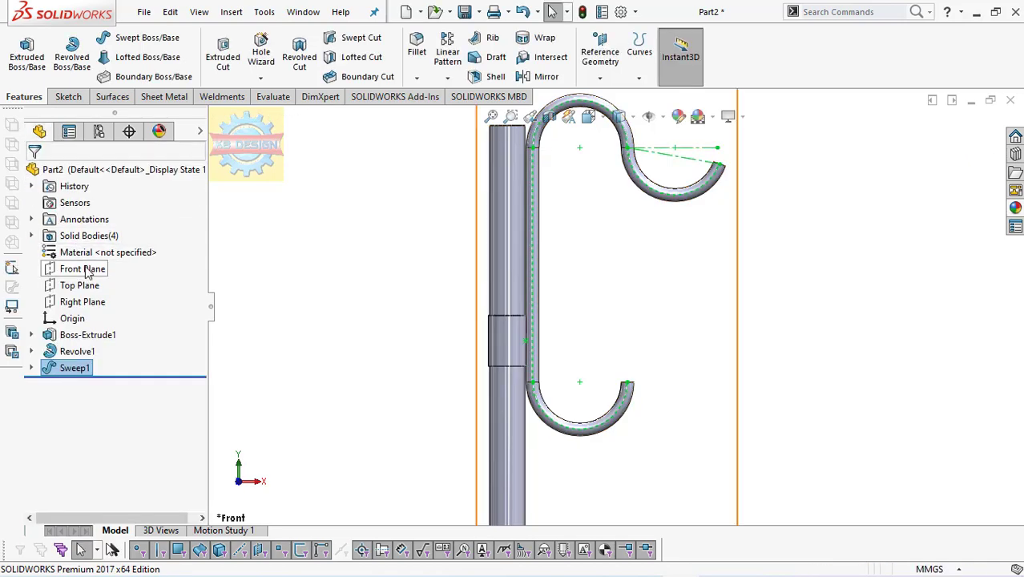
On the Front Plane, sketch a Ø25 circle centred on the lower hook end
{"action": "left_click", "coordinate": [86, 270]}
{"action": "left_click", "coordinate": [99, 242]}
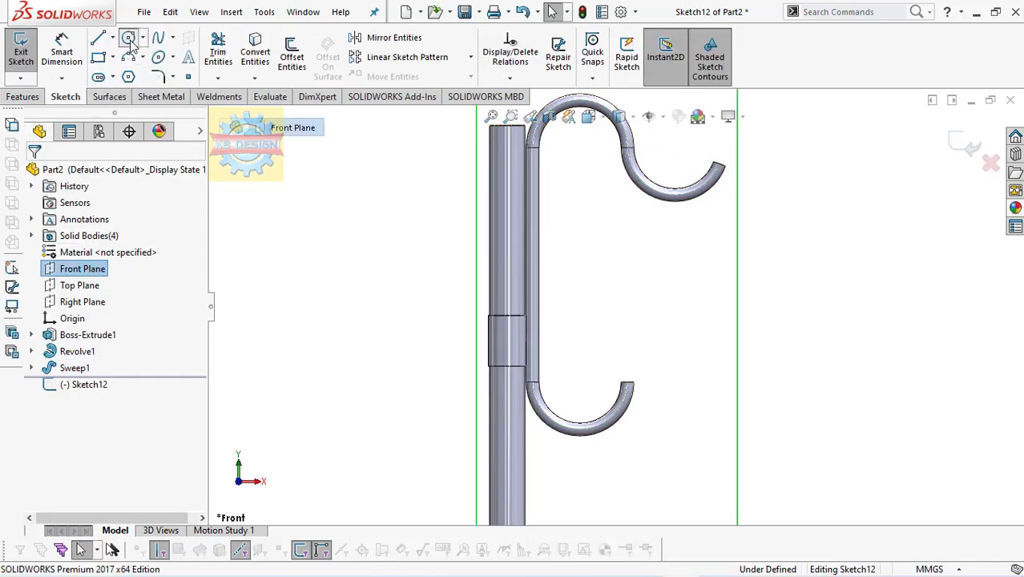
{"action": "left_click", "coordinate": [128, 37]}
{"action": "left_click", "coordinate": [627, 381]}
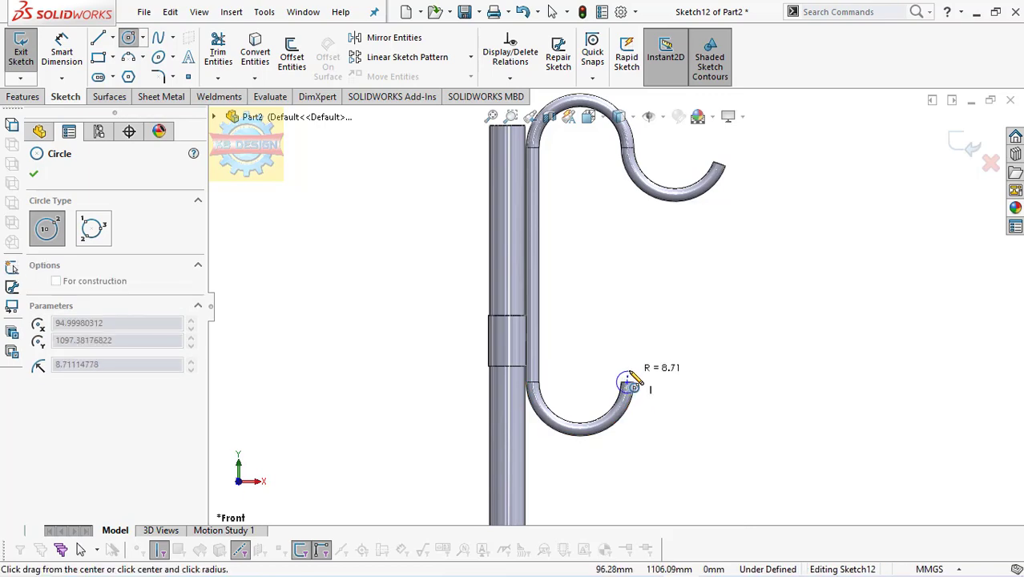
{"action": "left_click", "coordinate": [631, 373]}
{"action": "key", "text": "Escape"}
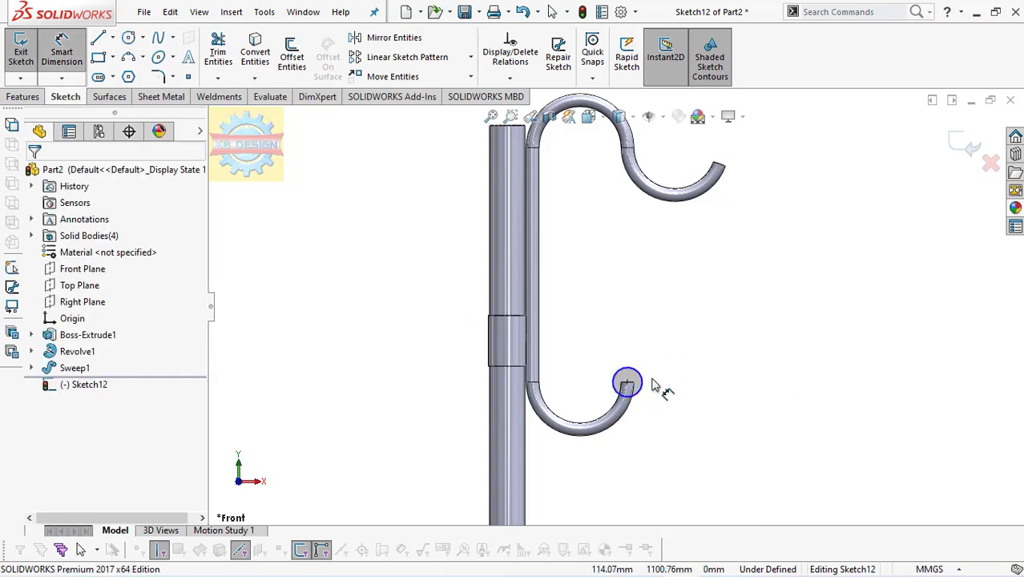
{"action": "left_click", "coordinate": [639, 374]}
{"action": "left_click", "coordinate": [670, 356]}
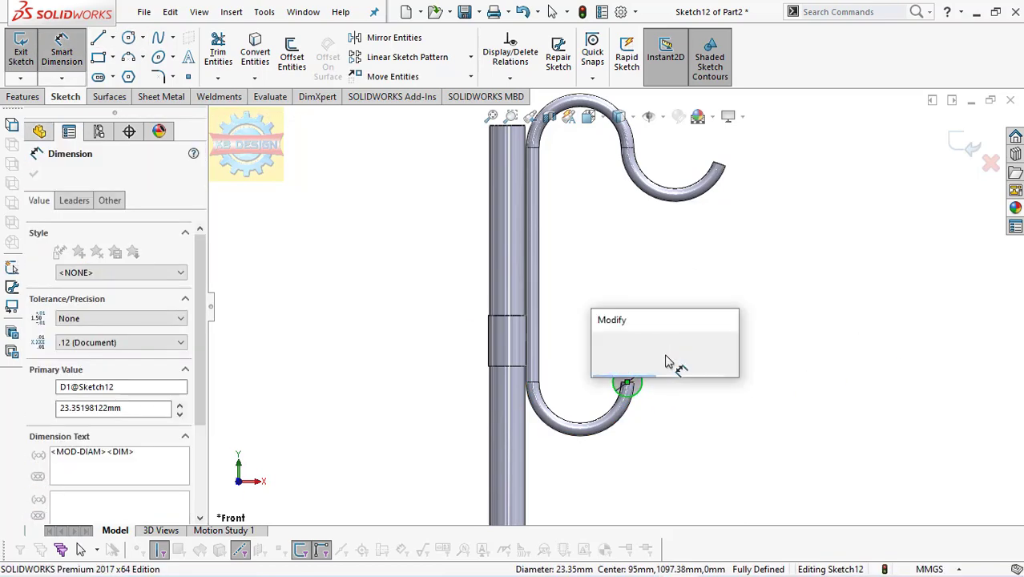
{"action": "type", "text": "25"}
{"action": "key", "text": "Return"}
{"action": "scroll", "coordinate": [662, 395], "scroll_direction": "down", "scroll_amount": 1}
{"action": "key", "text": "Escape"}
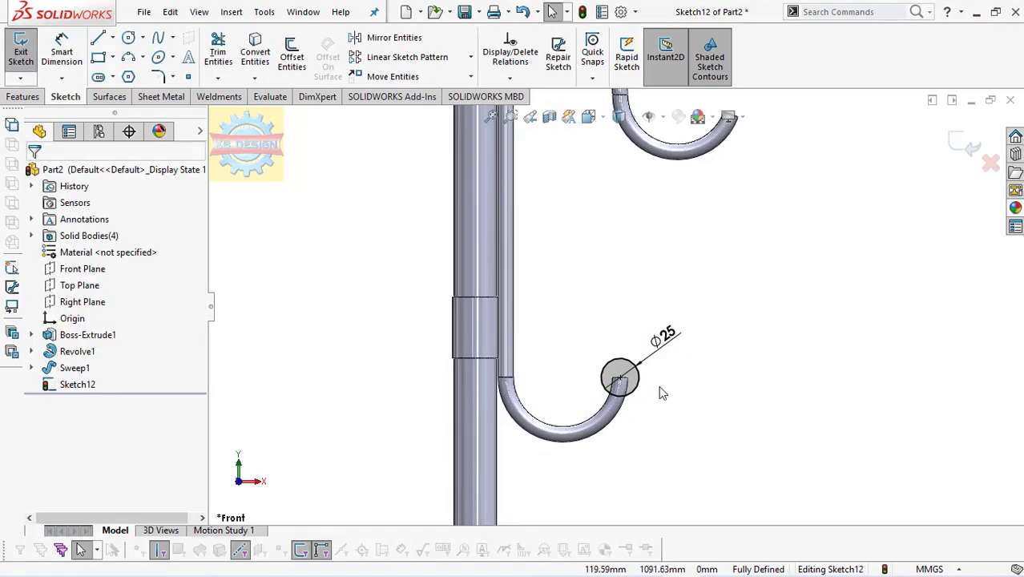
Add a vertical line through the centre, trim half the circle, and revolve it 360° into a ball
{"action": "left_click", "coordinate": [98, 38]}
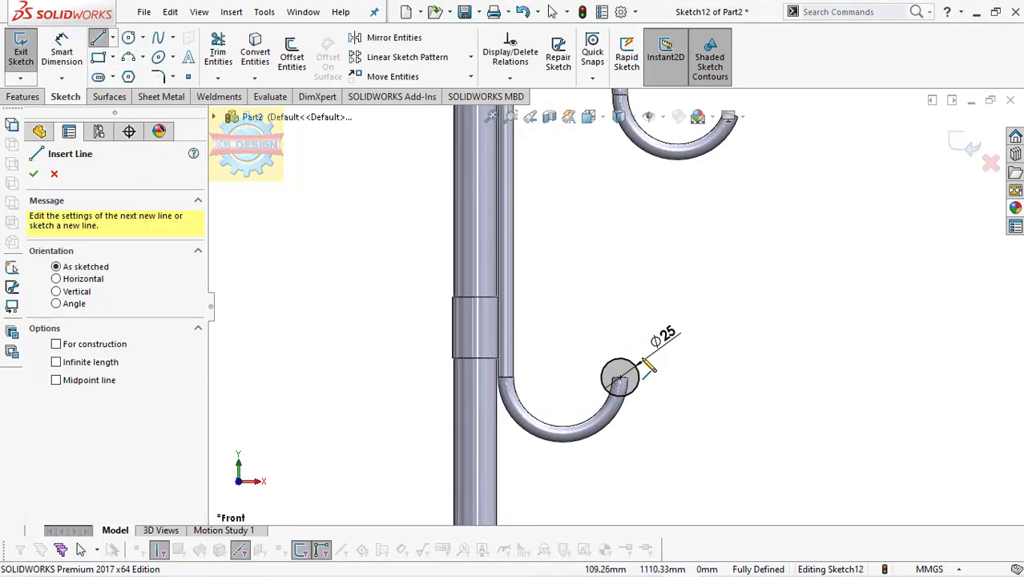
{"action": "left_click", "coordinate": [638, 369]}
{"action": "key", "text": "Escape"}
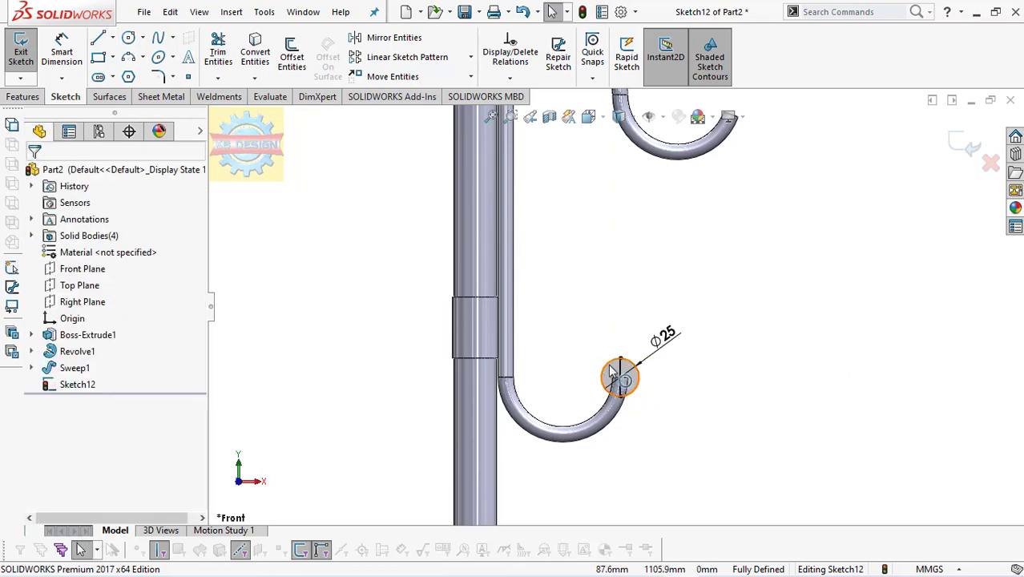
{"action": "left_click", "coordinate": [232, 58]}
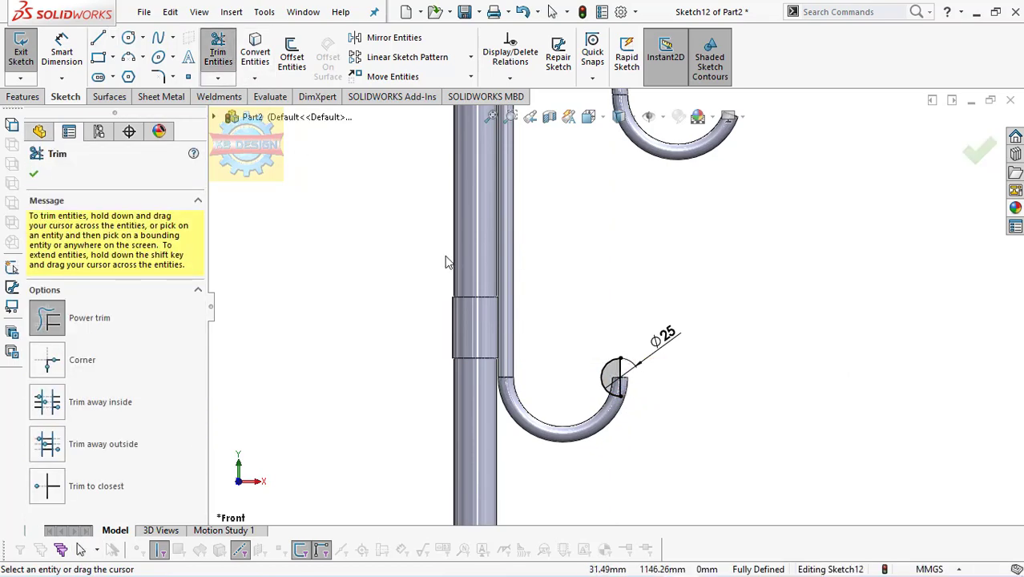
{"action": "left_click", "coordinate": [23, 96]}
{"action": "left_click", "coordinate": [72, 56]}
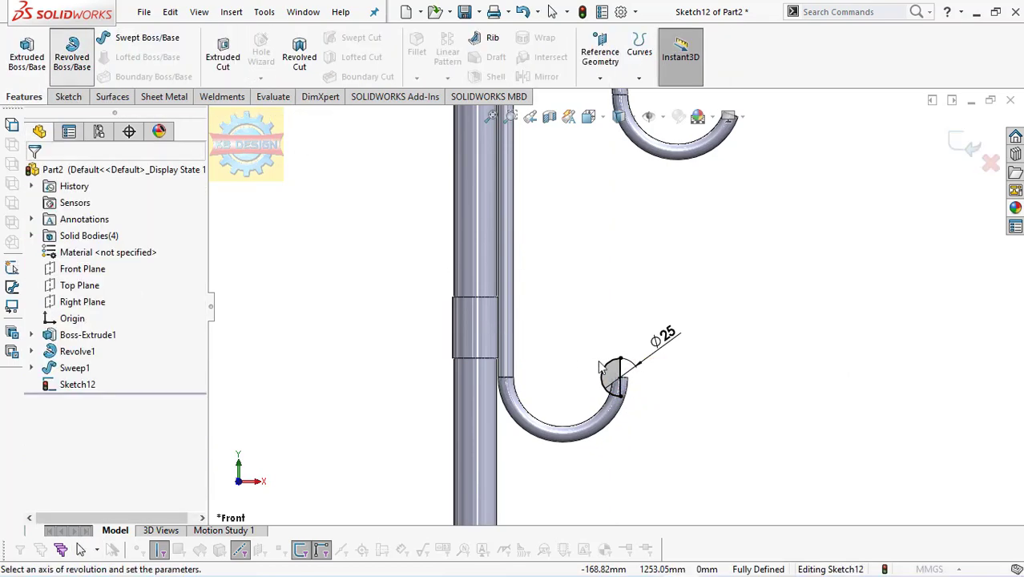
{"action": "left_click", "coordinate": [624, 370]}
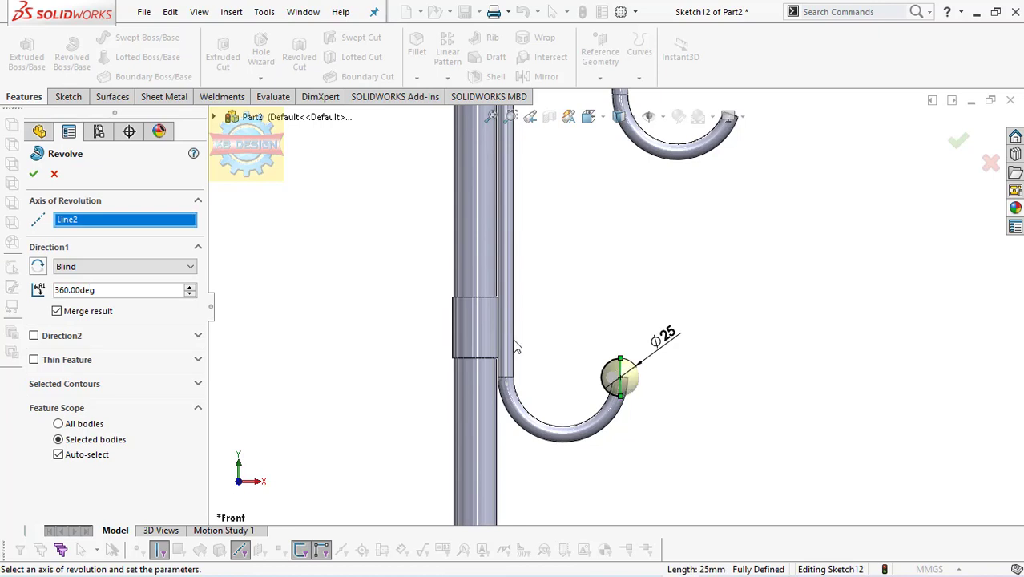
{"action": "left_click", "coordinate": [33, 176]}
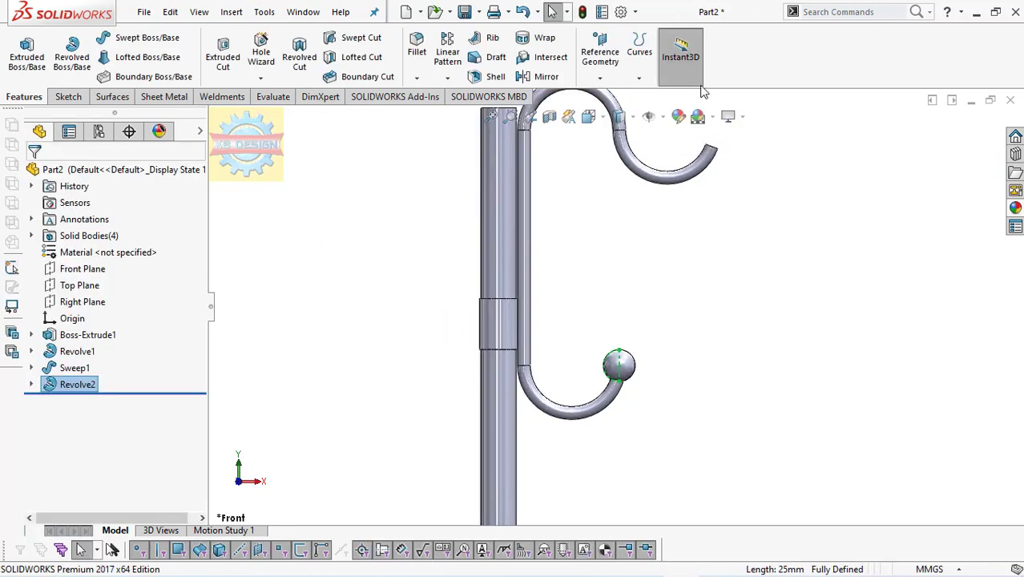
{"action": "scroll", "coordinate": [718, 172], "scroll_direction": "up", "scroll_amount": 2}
{"action": "scroll", "coordinate": [703, 164], "scroll_direction": "down", "scroll_amount": 3}
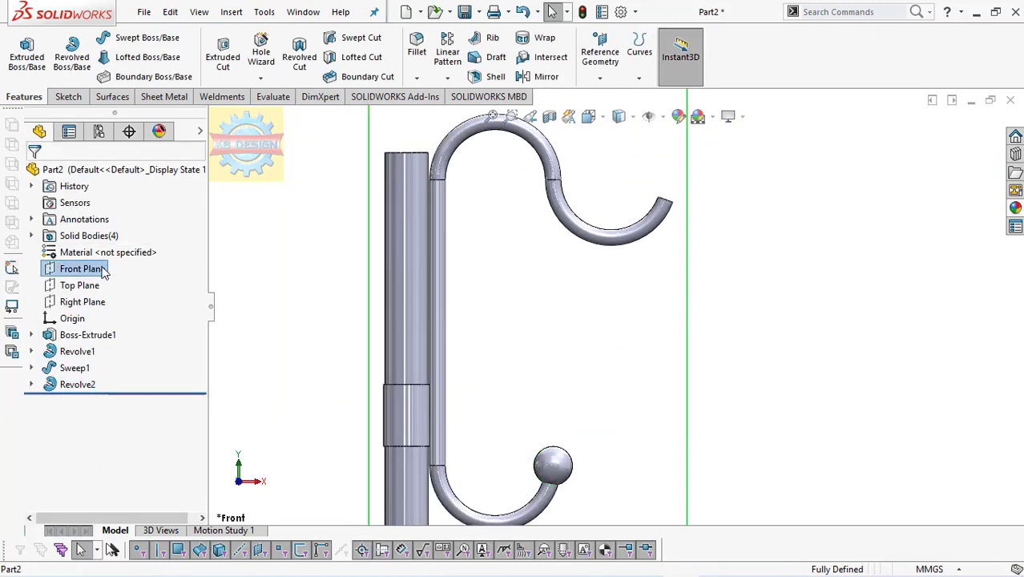
On the Front Plane, sketch a Ø25 circle centred on the upper hook end
{"action": "left_click", "coordinate": [102, 271]}
{"action": "left_click", "coordinate": [184, 244]}
{"action": "left_click", "coordinate": [128, 37]}
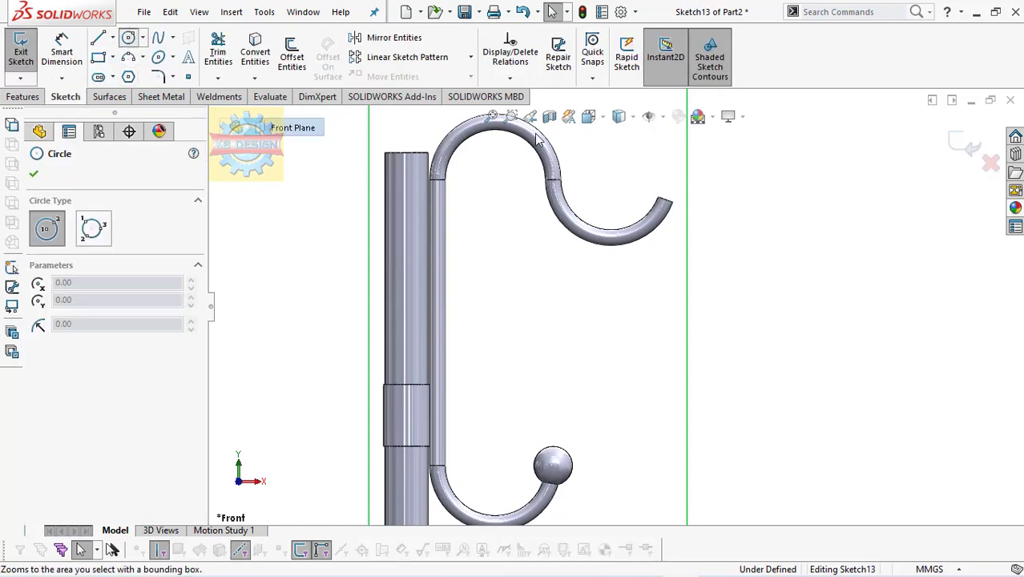
{"action": "left_click", "coordinate": [663, 201]}
{"action": "left_click", "coordinate": [678, 204]}
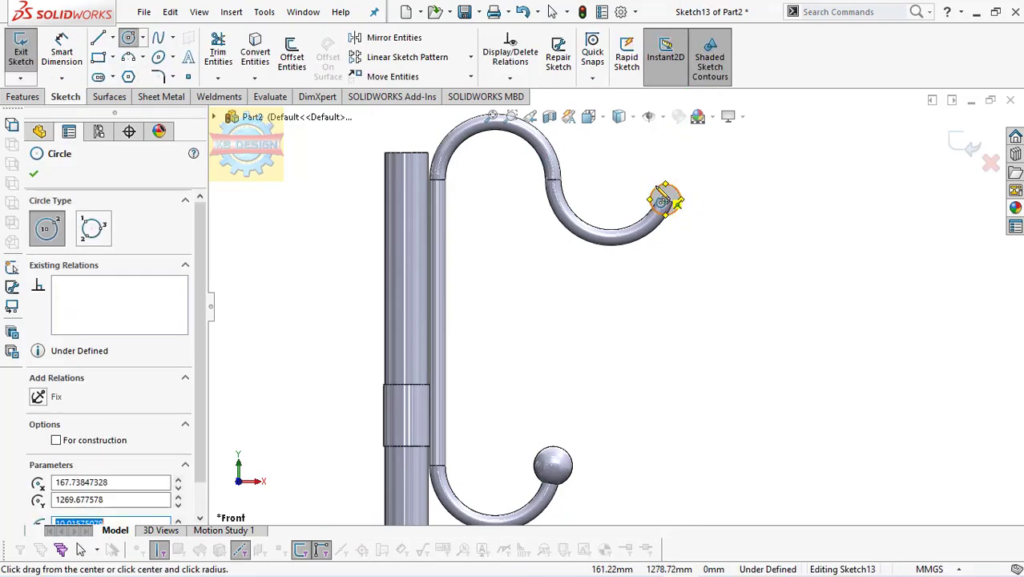
{"action": "key", "text": "Escape"}
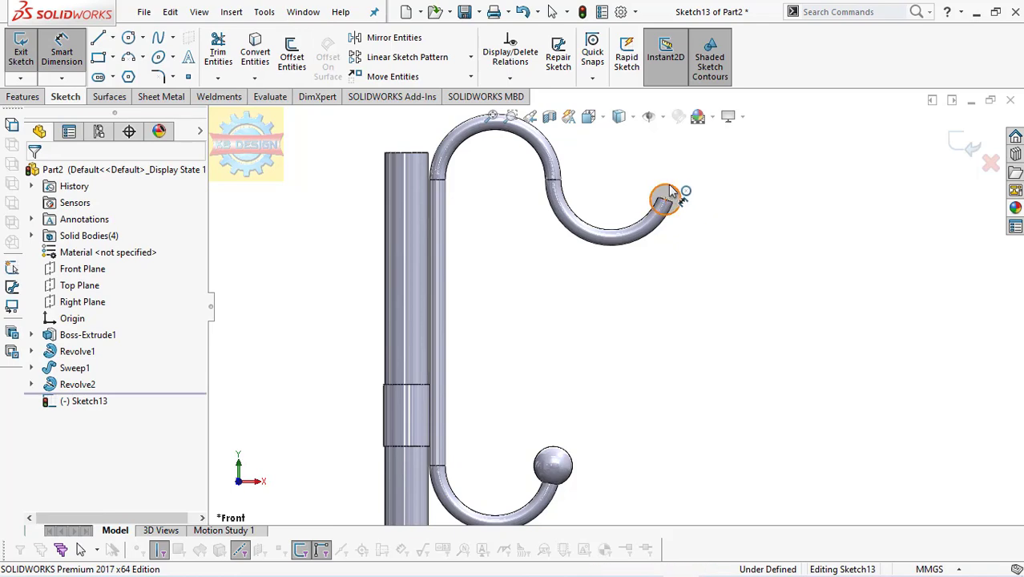
{"action": "left_click", "coordinate": [670, 194]}
{"action": "left_click", "coordinate": [712, 183]}
{"action": "key", "text": "Return"}
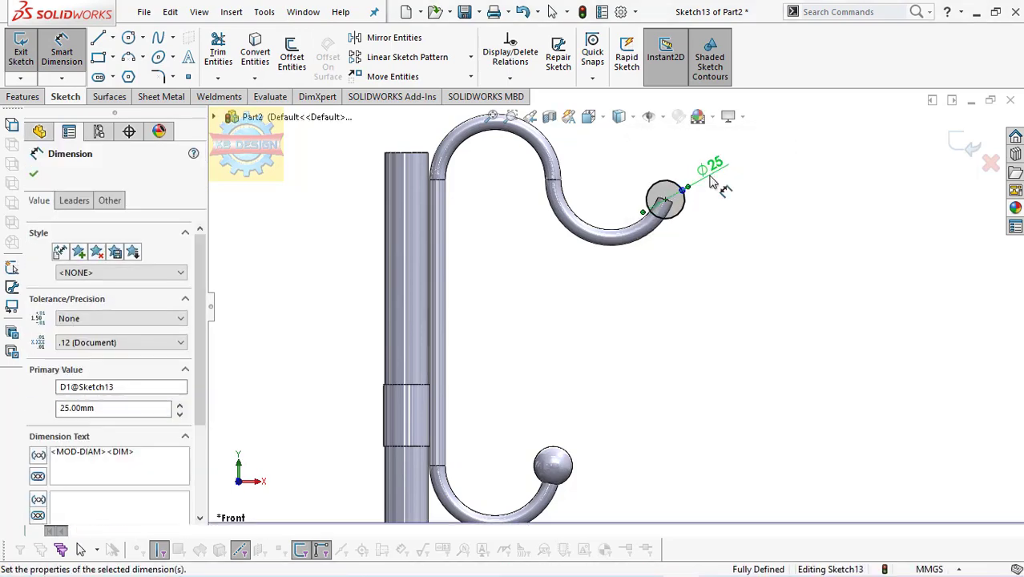
{"action": "key", "text": "Escape"}
Draw a vertical line from the centre, trim half the circle, and revolve it about the line
{"action": "key", "text": "l"}
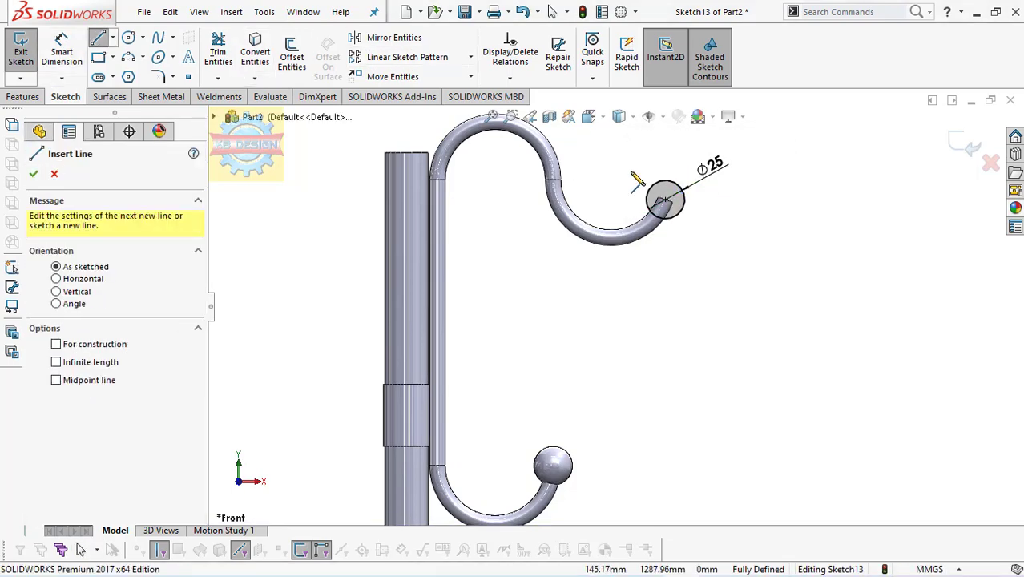
{"action": "left_click", "coordinate": [664, 198]}
{"action": "left_click", "coordinate": [666, 218]}
{"action": "key", "text": "Escape"}
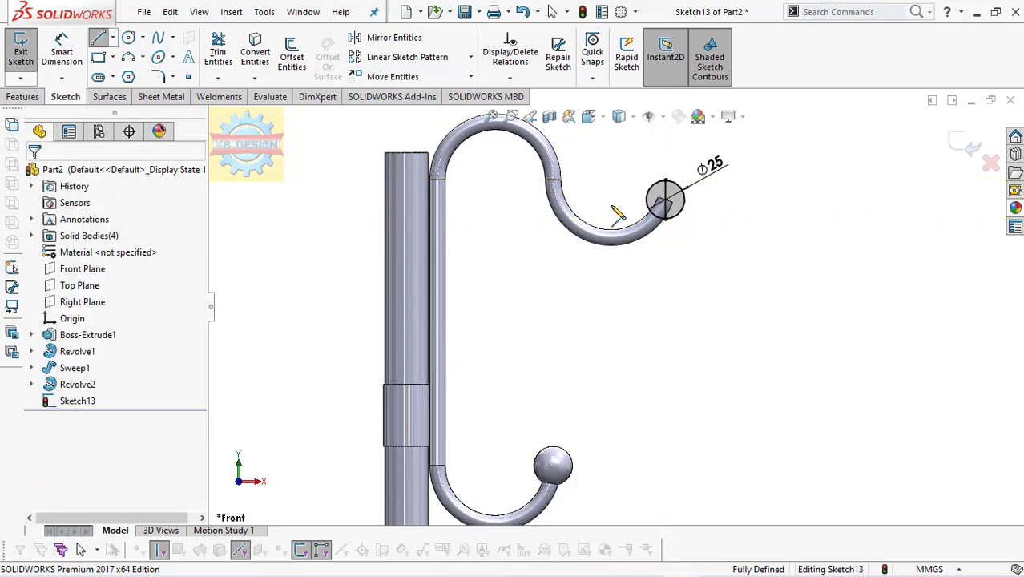
{"action": "left_click", "coordinate": [217, 50]}
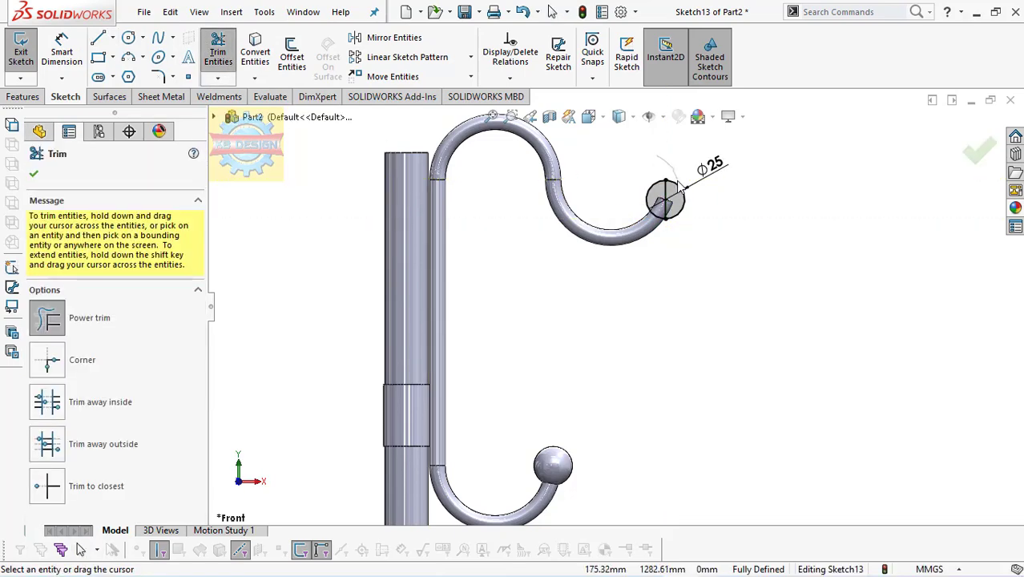
{"action": "key", "text": "Escape"}
{"action": "left_click", "coordinate": [23, 96]}
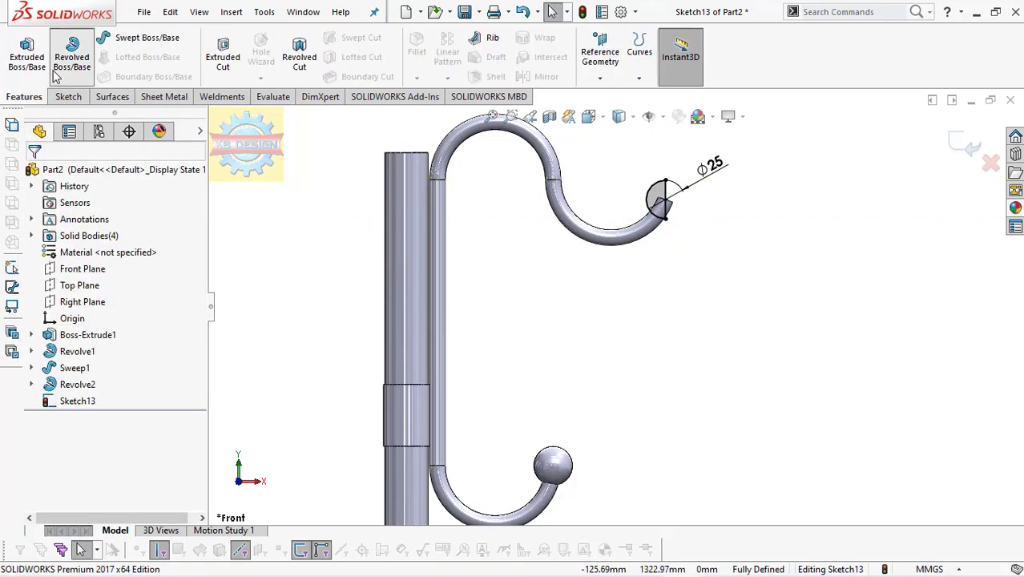
{"action": "left_click", "coordinate": [665, 199]}
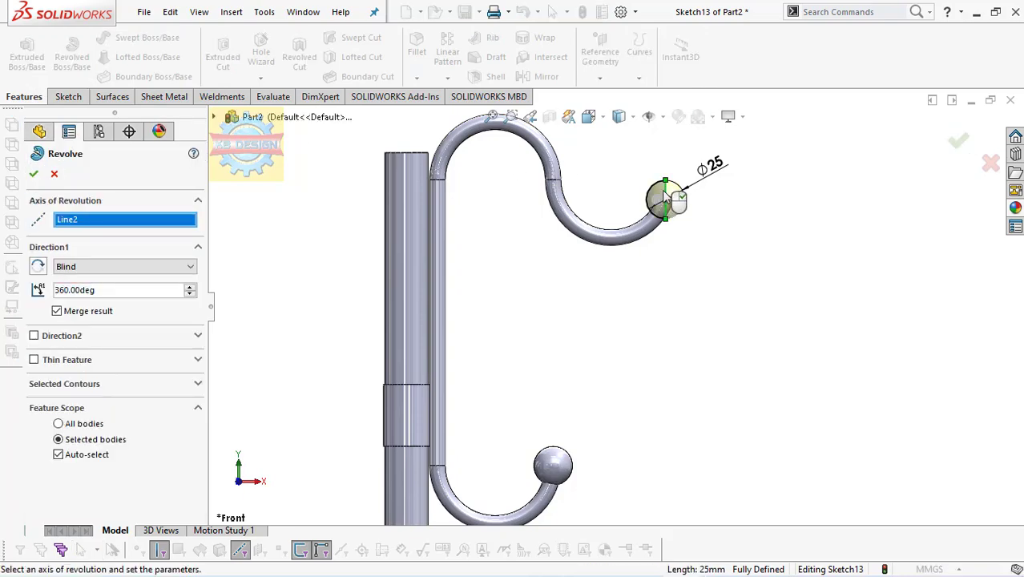
{"action": "left_click", "coordinate": [34, 173]}
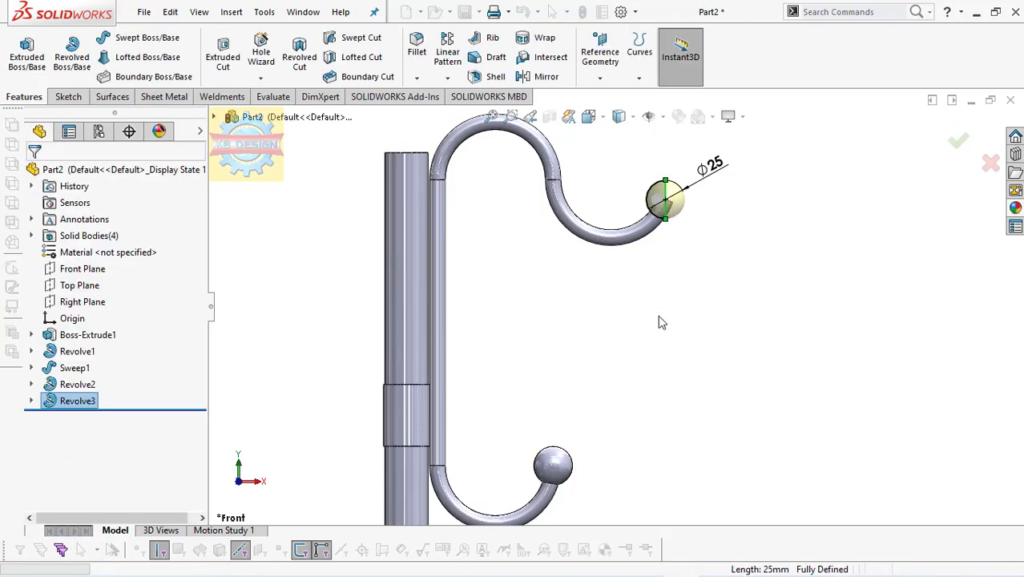
{"action": "scroll", "coordinate": [660, 311], "scroll_direction": "up", "scroll_amount": 1}
{"action": "scroll", "coordinate": [663, 308], "scroll_direction": "up", "scroll_amount": 1}
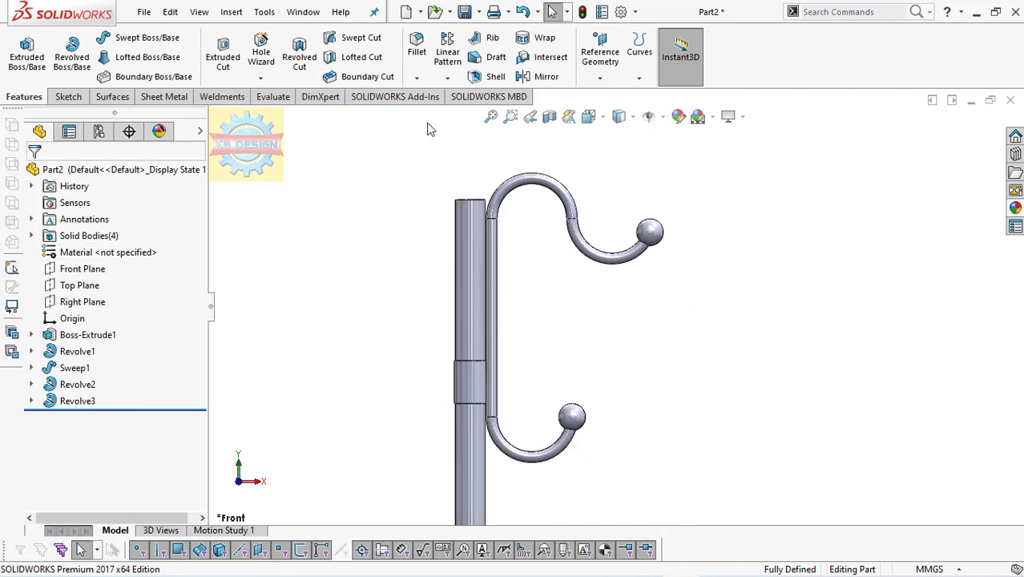
Start a sketch on the pole top and offset its rim outline 1 mm outward
{"action": "left_click", "coordinate": [448, 79]}
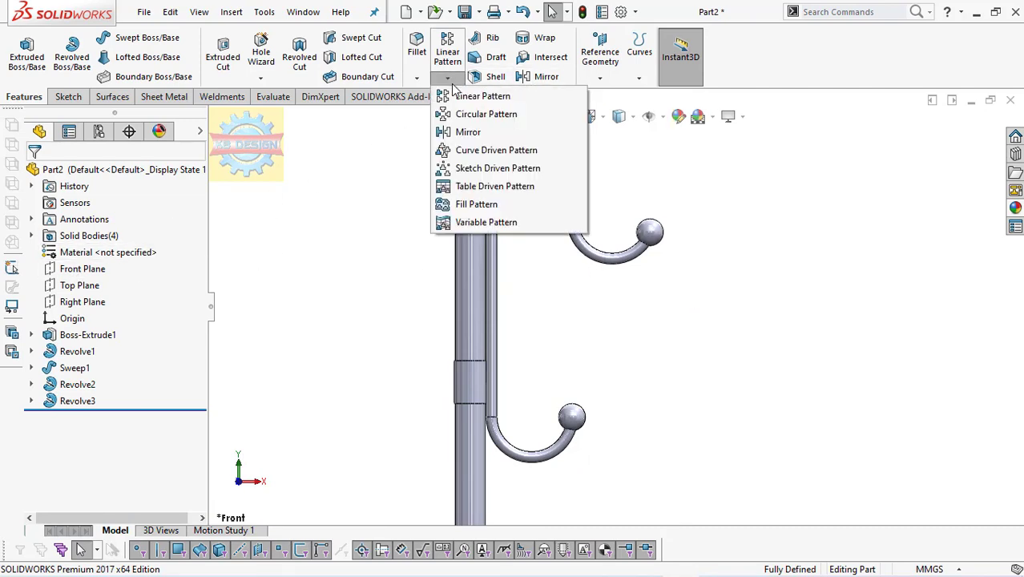
{"action": "left_click", "coordinate": [360, 203]}
{"action": "scroll", "coordinate": [472, 216], "scroll_direction": "down", "scroll_amount": 2}
{"action": "middle_click_drag", "start_coordinate": [473, 217], "coordinate": [531, 226]}
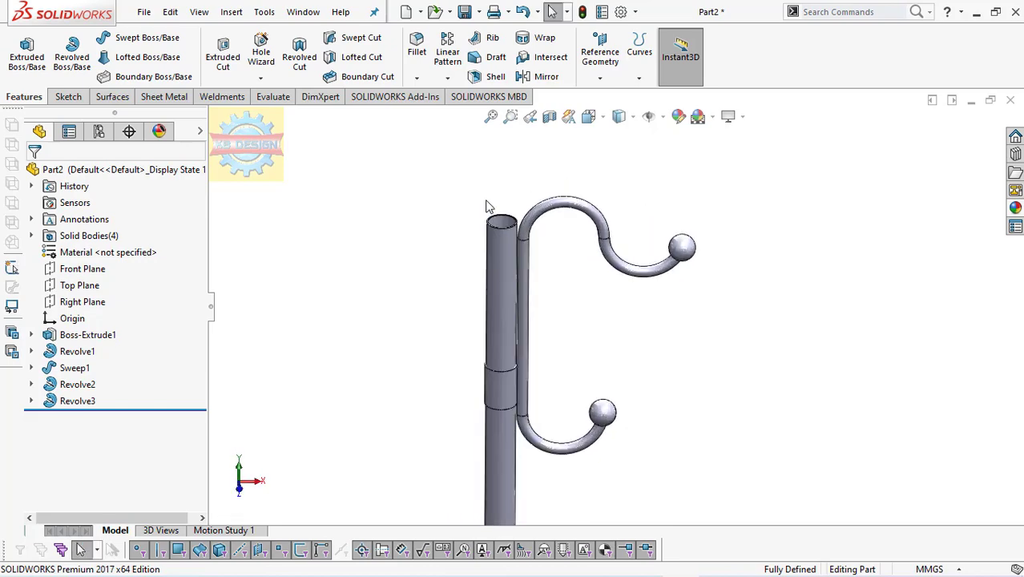
{"action": "scroll", "coordinate": [547, 265], "scroll_direction": "down", "scroll_amount": 2}
{"action": "scroll", "coordinate": [553, 263], "scroll_direction": "down", "scroll_amount": 2}
{"action": "scroll", "coordinate": [559, 258], "scroll_direction": "down", "scroll_amount": 1}
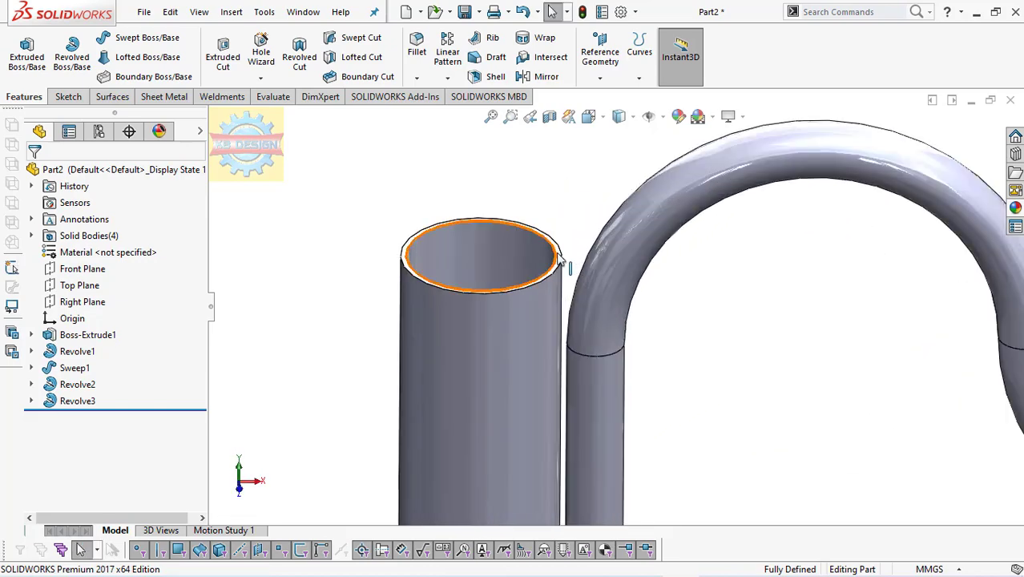
{"action": "left_click", "coordinate": [560, 258]}
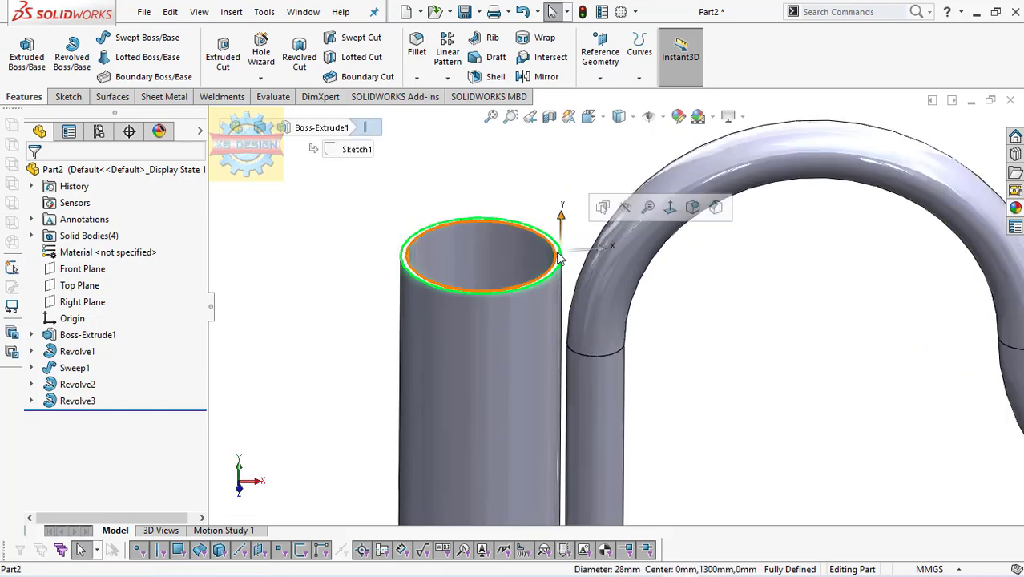
{"action": "scroll", "coordinate": [564, 268], "scroll_direction": "down", "scroll_amount": 1}
{"action": "left_click", "coordinate": [564, 270]}
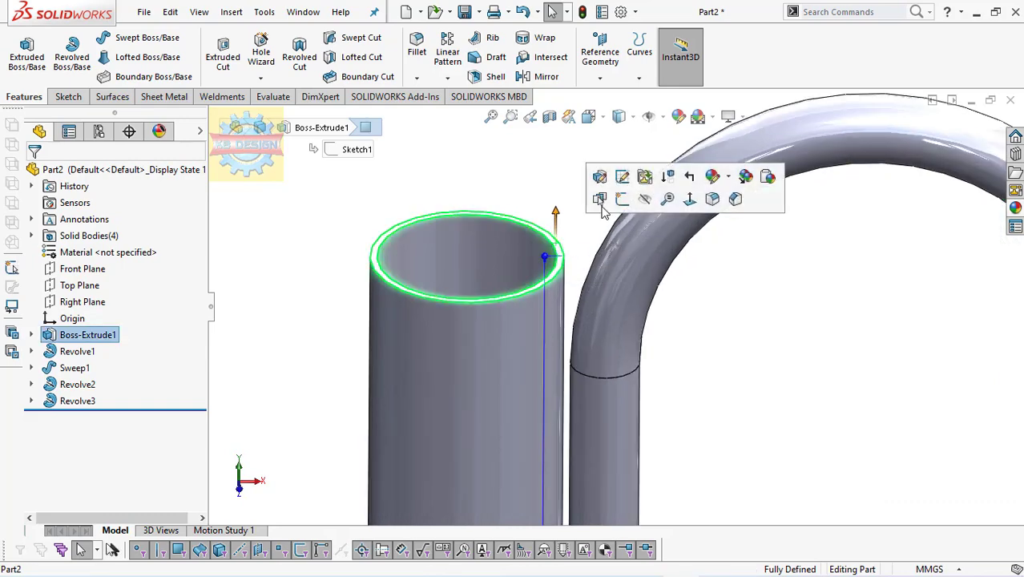
{"action": "left_click", "coordinate": [619, 200]}
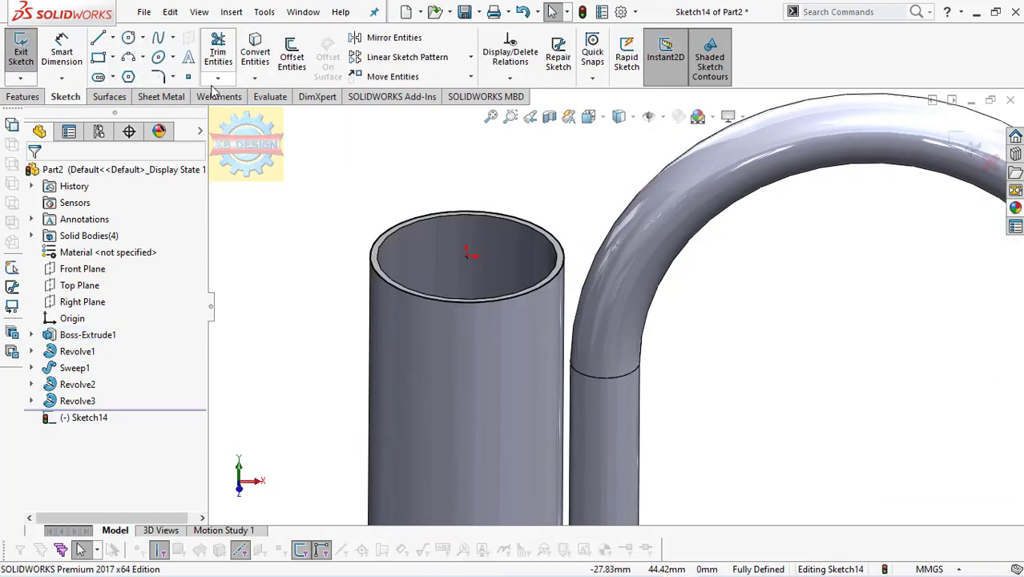
{"action": "left_click", "coordinate": [292, 56]}
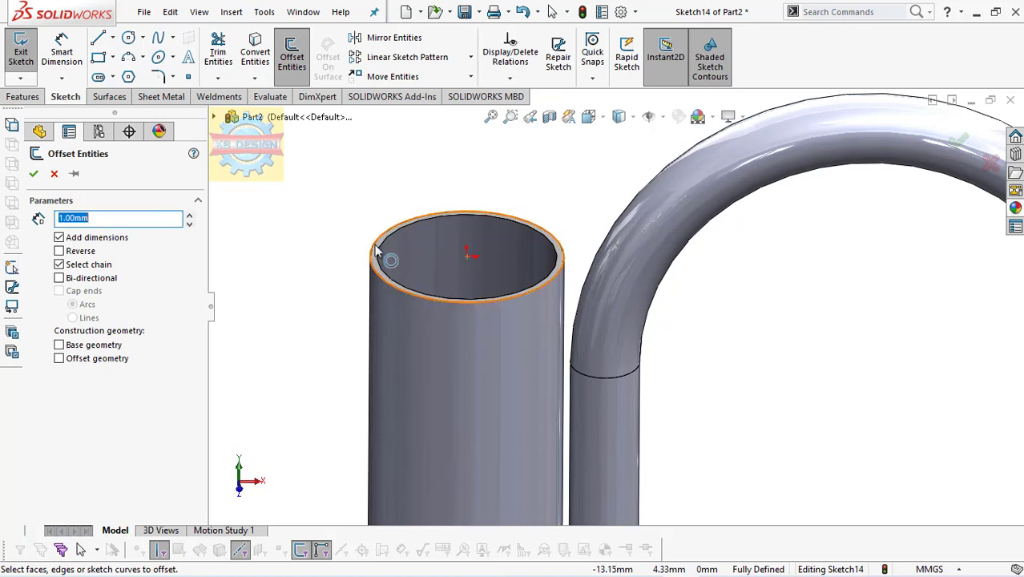
{"action": "left_click", "coordinate": [34, 173]}
Extrude the ring 5 mm up and 10 mm in Direction 2, with Merge result off
{"action": "left_click", "coordinate": [24, 97]}
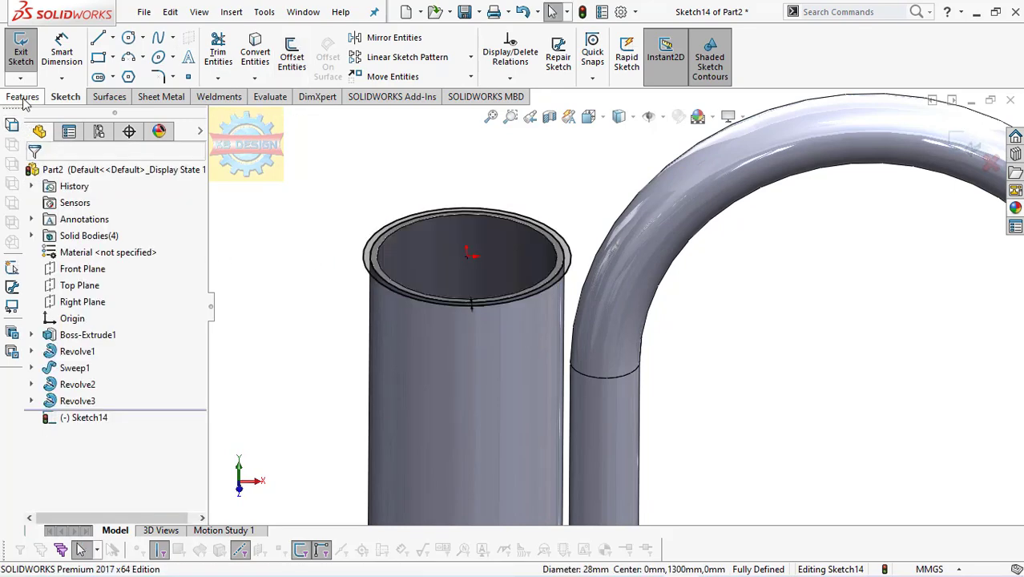
{"action": "left_click", "coordinate": [26, 54]}
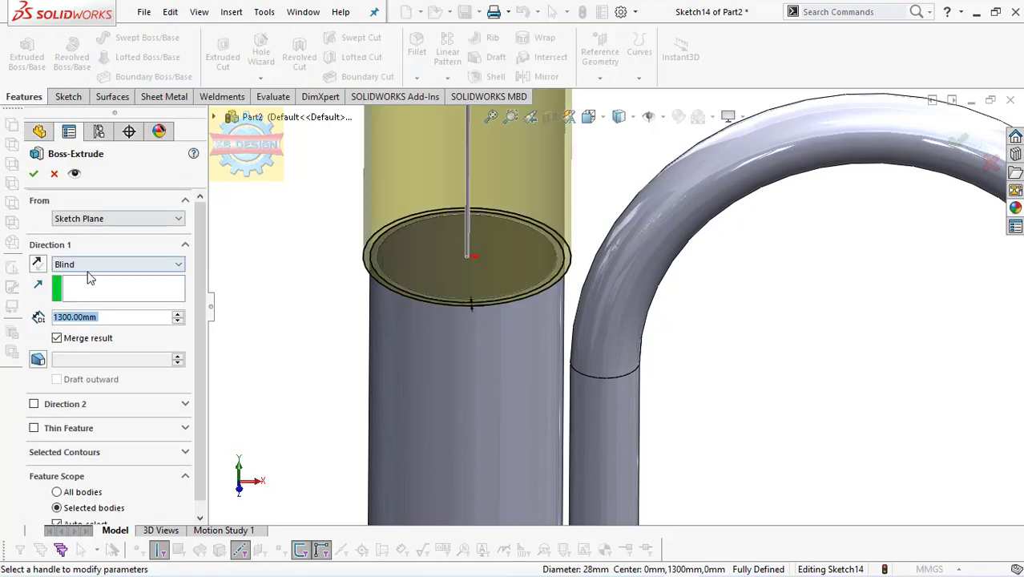
{"action": "type", "text": "5"}
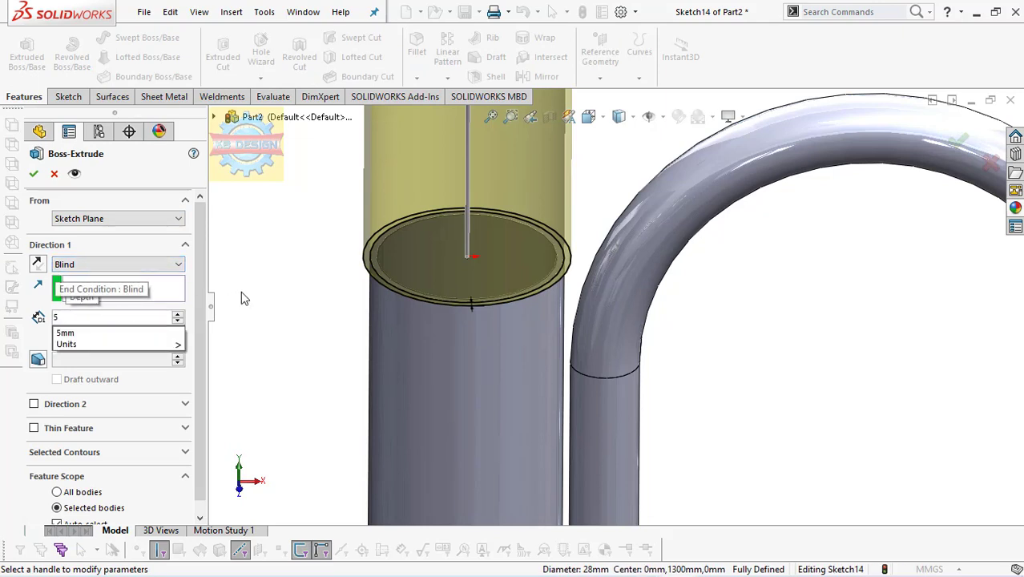
{"action": "key", "text": "Return"}
{"action": "left_click", "coordinate": [65, 341]}
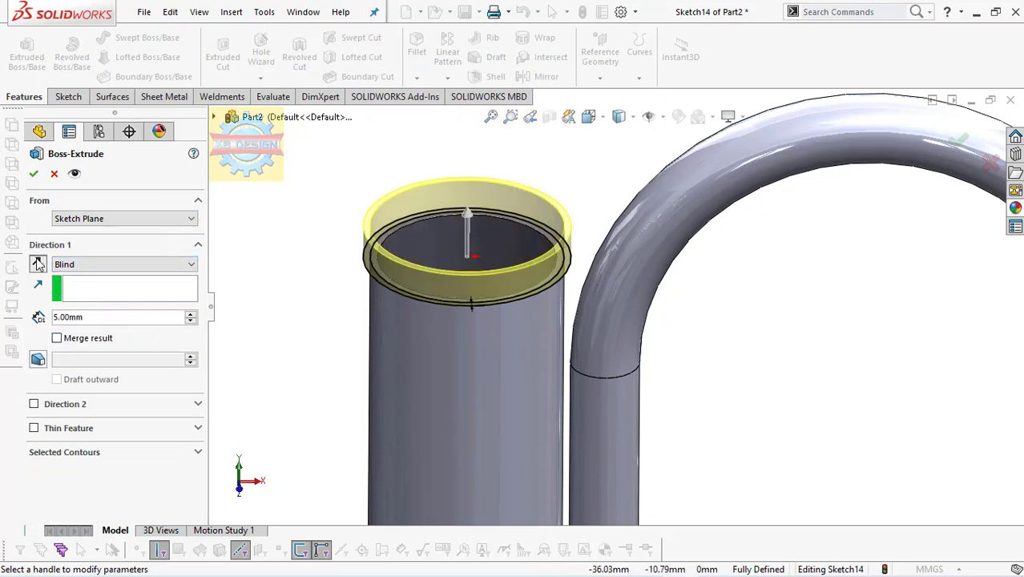
{"action": "left_click", "coordinate": [34, 404]}
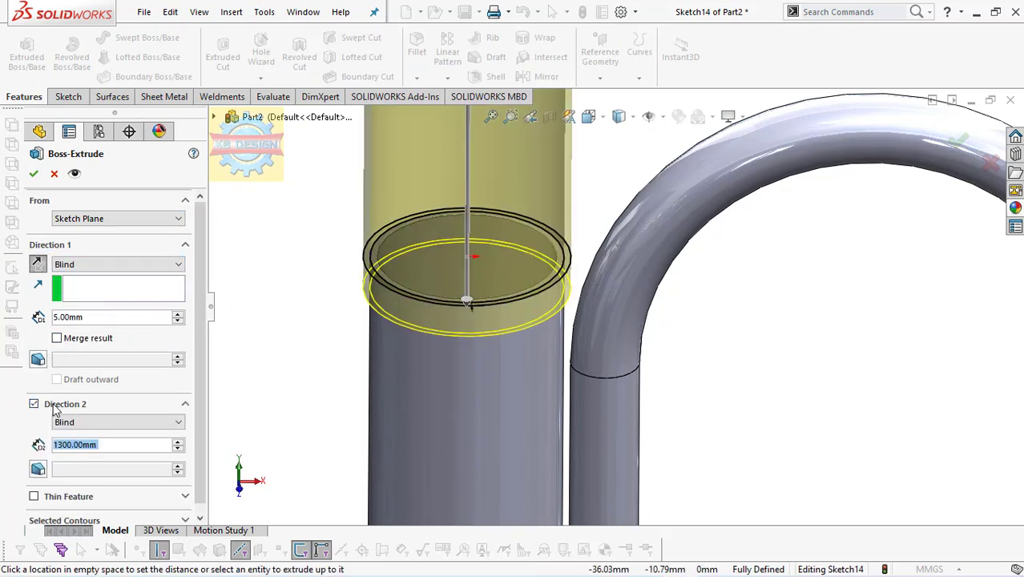
{"action": "type", "text": "5"}
{"action": "key", "text": "Return"}
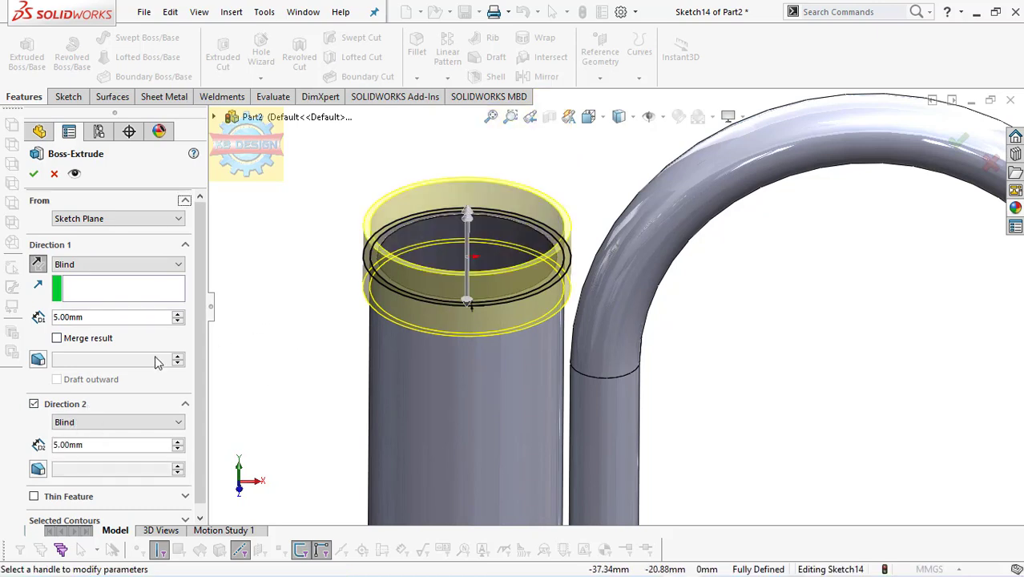
{"action": "type", "text": "10"}
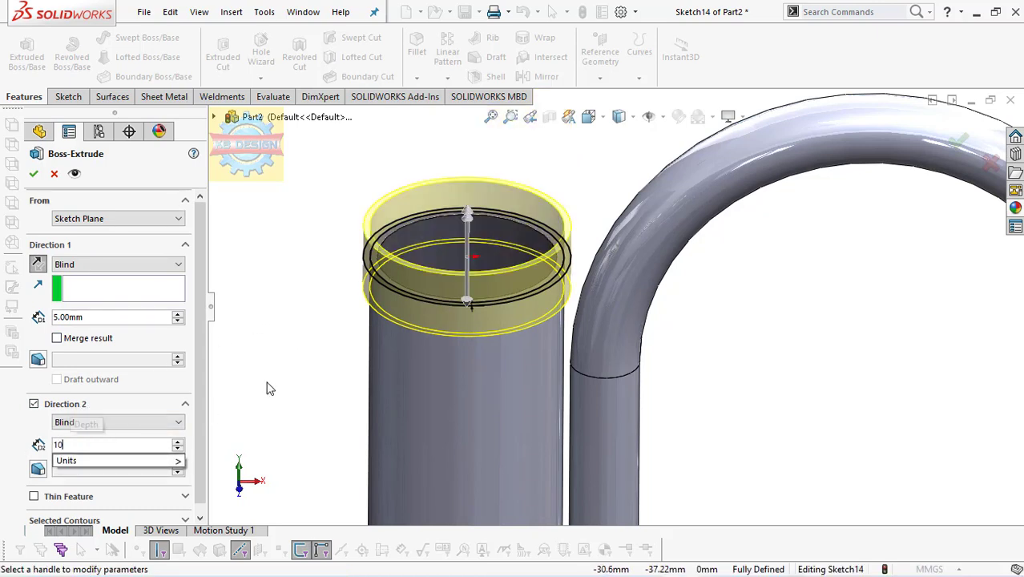
{"action": "key", "text": "Return"}
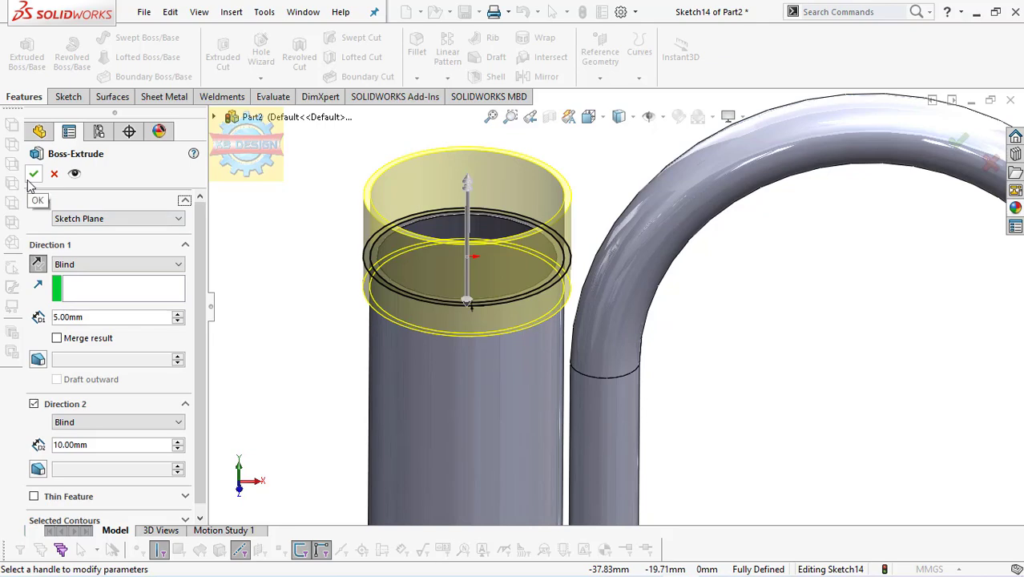
{"action": "left_click", "coordinate": [30, 181]}
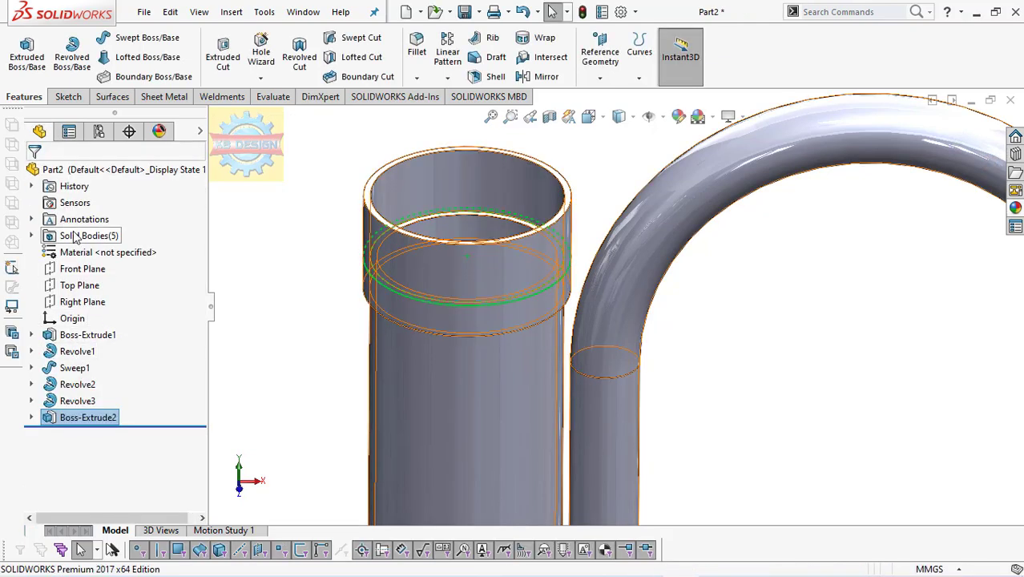
{"action": "left_click", "coordinate": [367, 193]}
Convert the collar rim into a sketch and extrude it 10 mm downward as a merged plug
{"action": "left_click", "coordinate": [346, 154]}
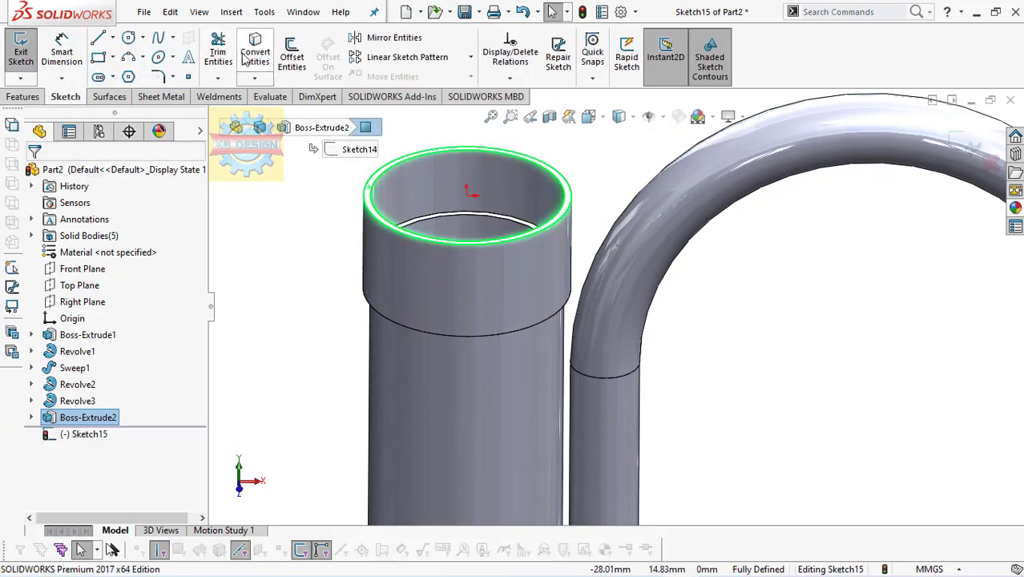
{"action": "left_click", "coordinate": [246, 60]}
{"action": "left_click", "coordinate": [26, 100]}
{"action": "left_click", "coordinate": [26, 52]}
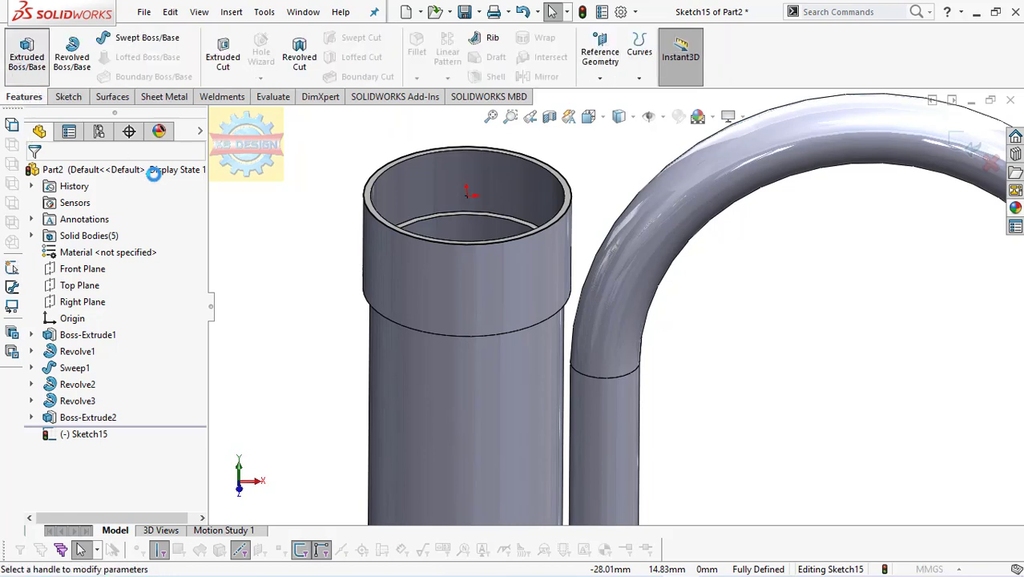
{"action": "left_click", "coordinate": [38, 266]}
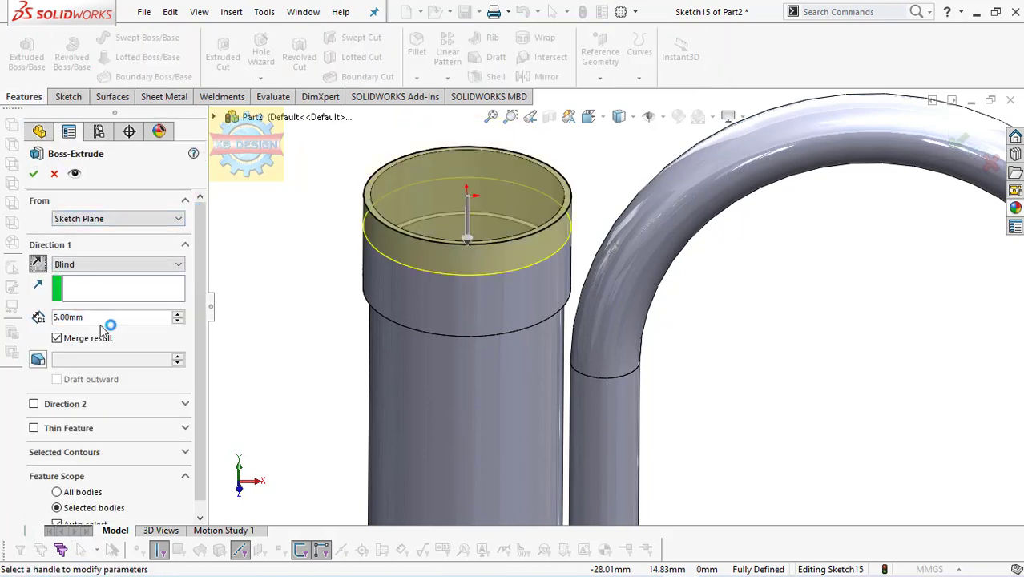
{"action": "left_click", "coordinate": [177, 313]}
{"action": "type", "text": "10"}
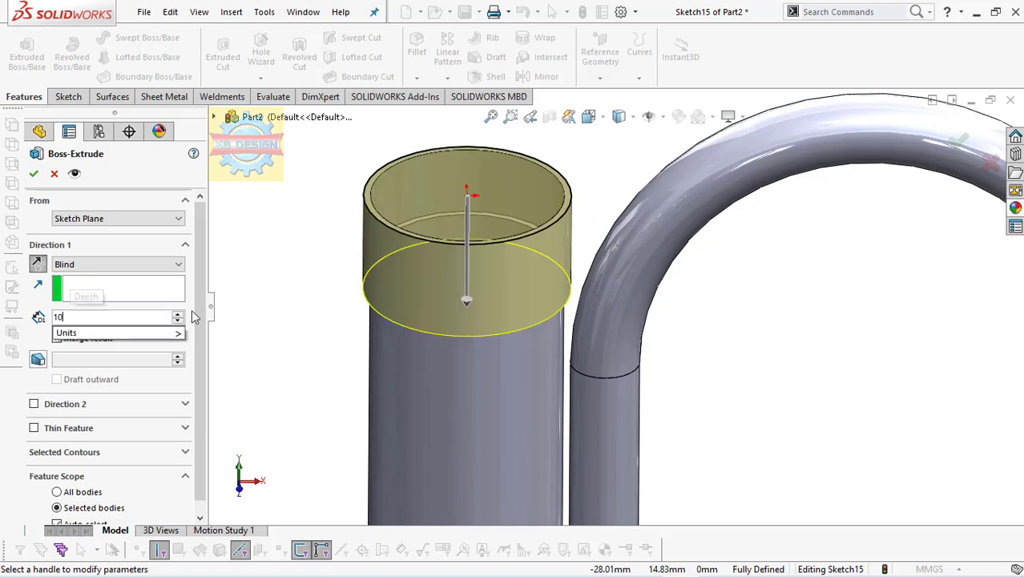
{"action": "key", "text": "Return"}
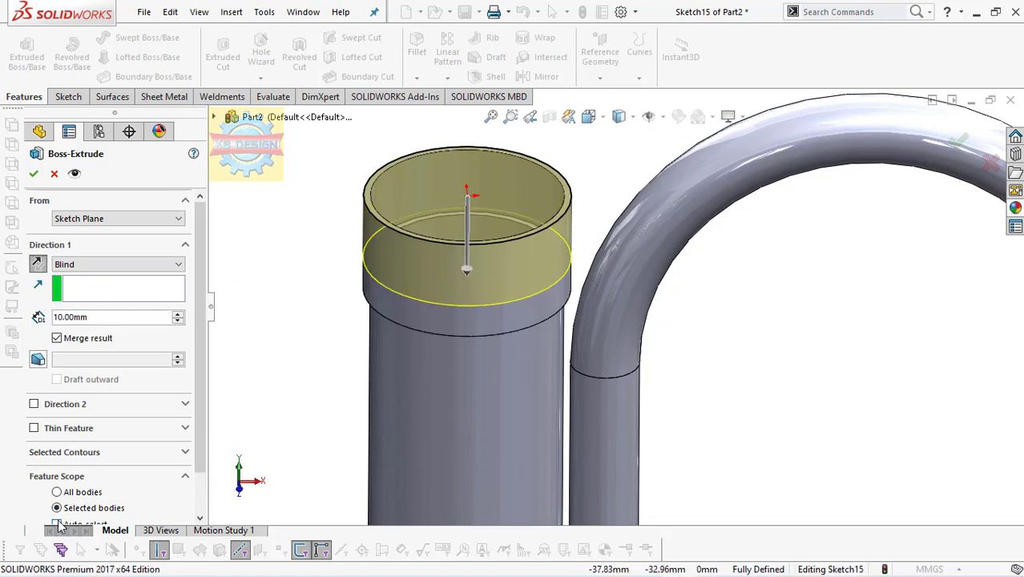
{"action": "left_click", "coordinate": [34, 175]}
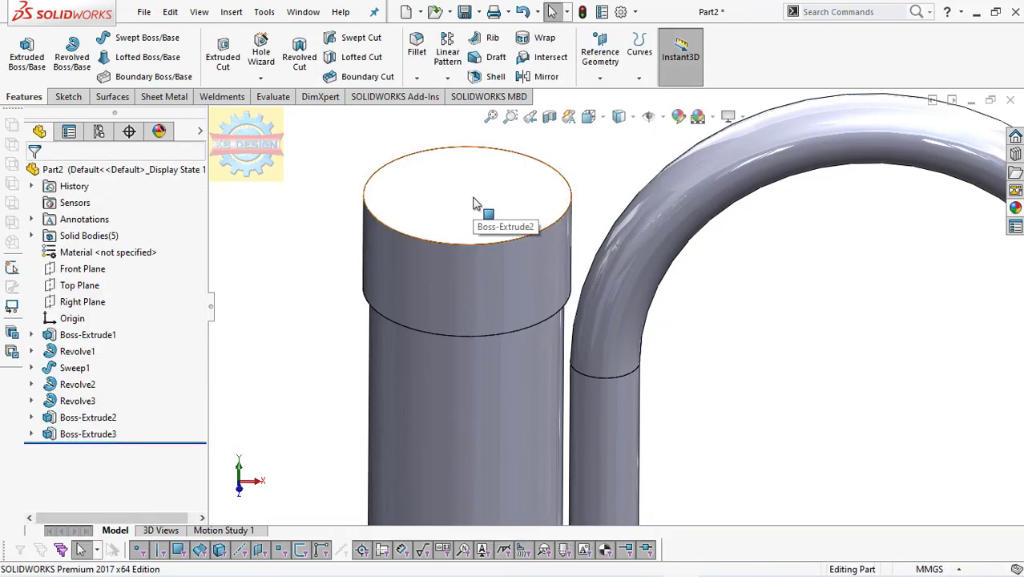
On the cap's top face, convert its outline and offset it 5 mm inward into a smaller circle
{"action": "left_click", "coordinate": [473, 203]}
{"action": "left_click", "coordinate": [524, 149]}
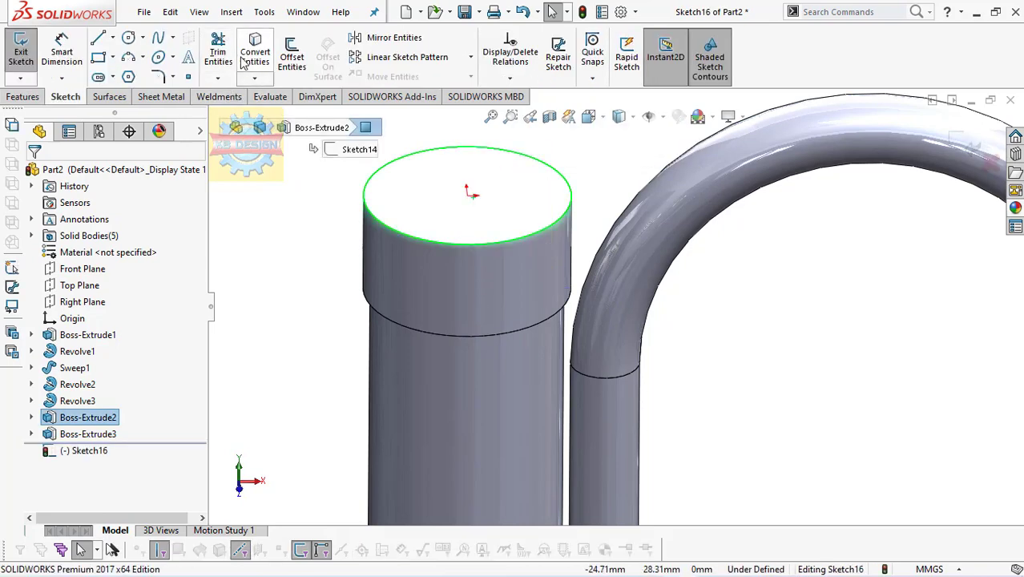
{"action": "left_click", "coordinate": [246, 63]}
{"action": "left_click", "coordinate": [292, 58]}
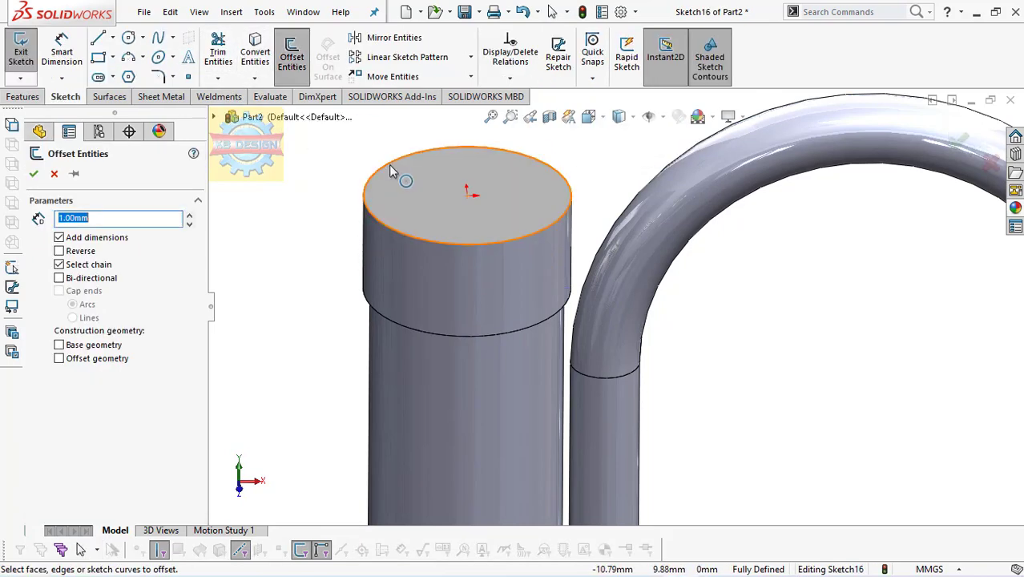
{"action": "left_click", "coordinate": [59, 251]}
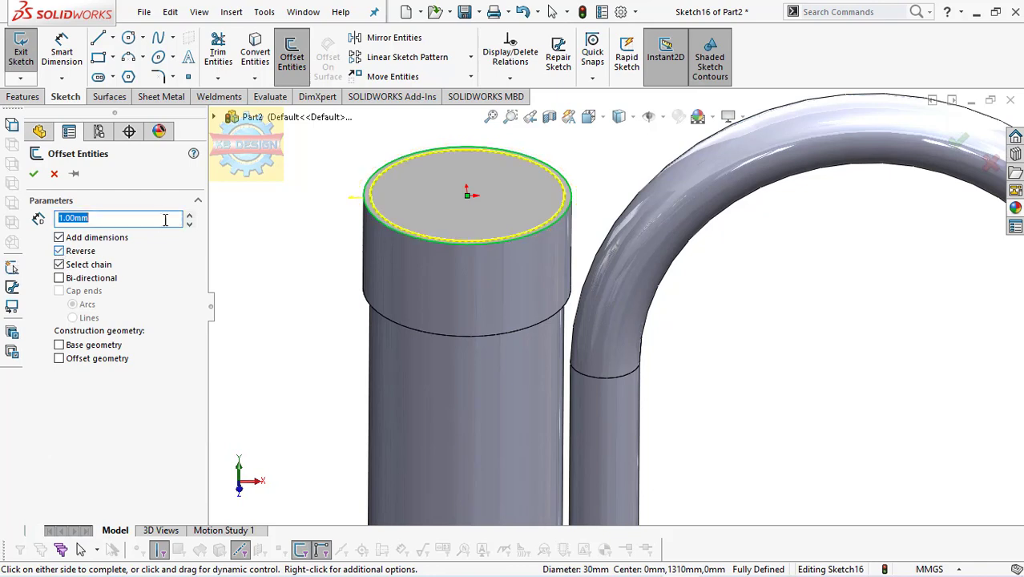
{"action": "type", "text": "5"}
{"action": "key", "text": "Return"}
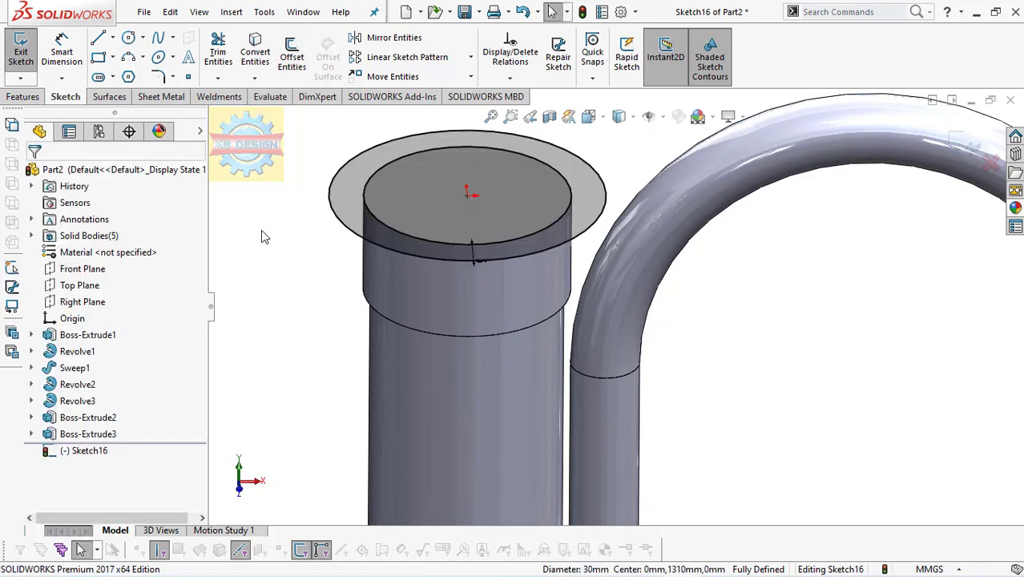
{"action": "left_click", "coordinate": [473, 264]}
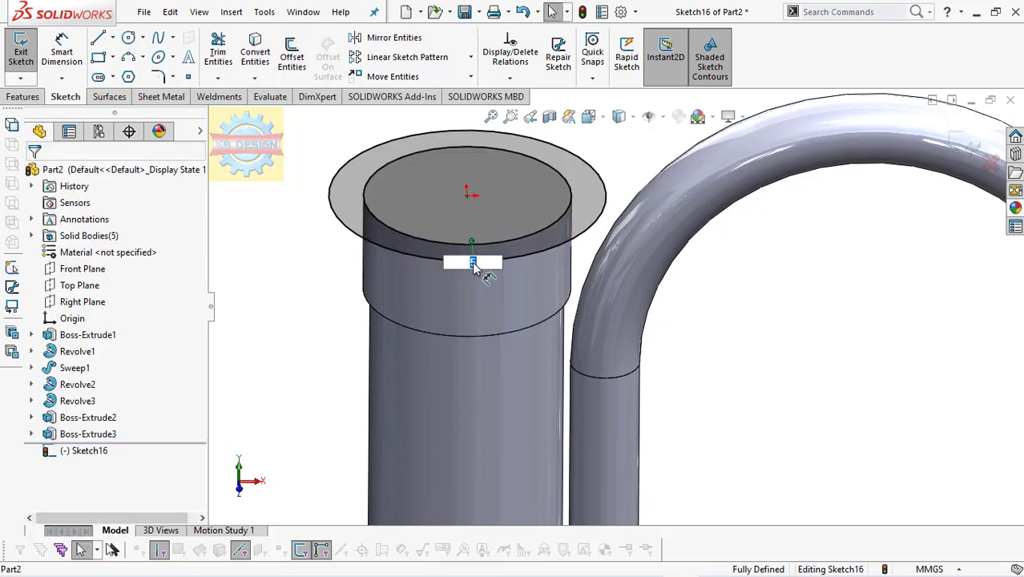
{"action": "type", "text": "-5"}
{"action": "key", "text": "Return"}
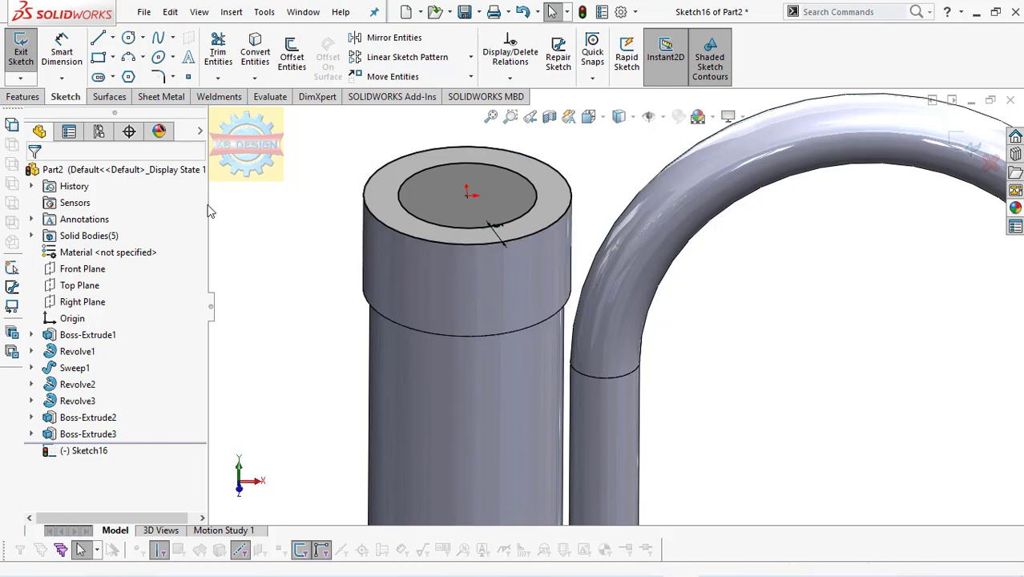
{"action": "left_click", "coordinate": [23, 96]}
Cut the ring around the pole top 3 mm deep (Blind), leaving a raised centre disc
{"action": "left_click", "coordinate": [223, 55]}
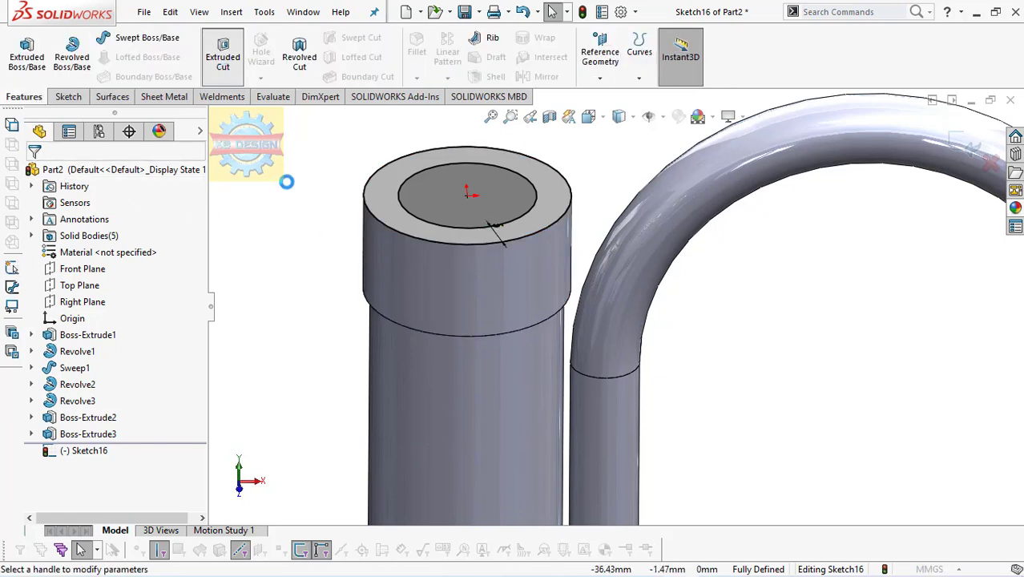
{"action": "type", "text": "3"}
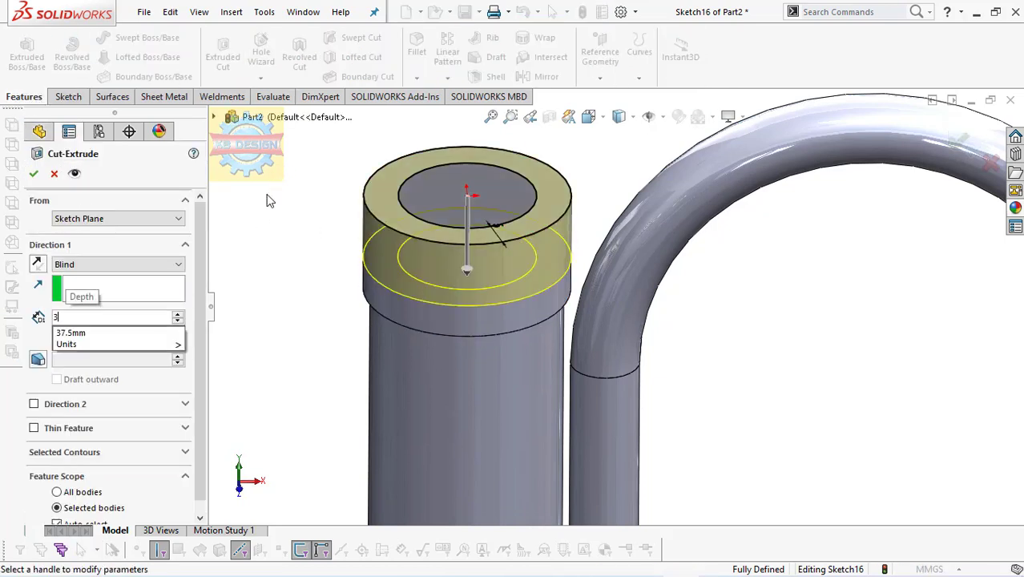
{"action": "key", "text": "Return"}
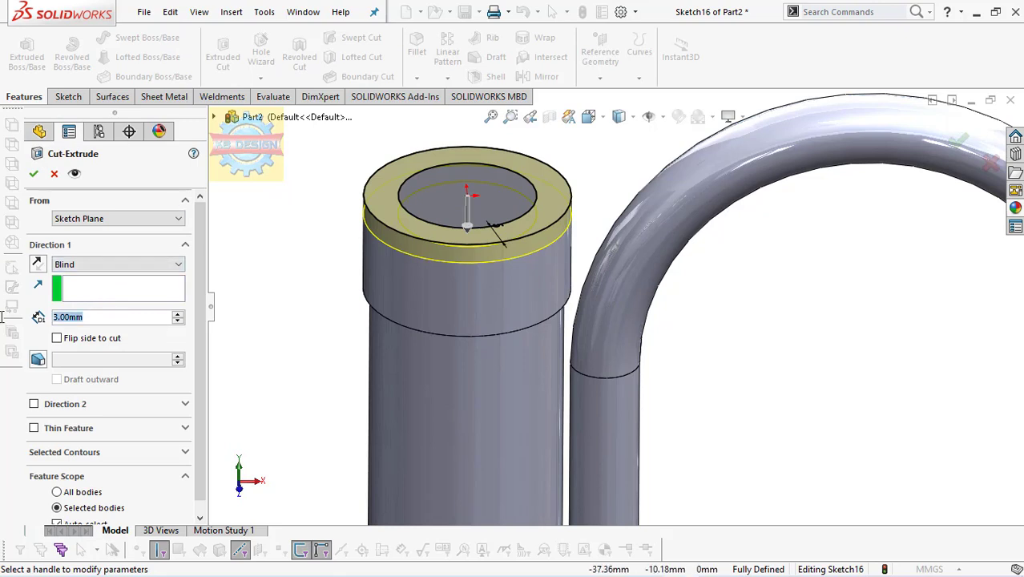
{"action": "left_click", "coordinate": [34, 173]}
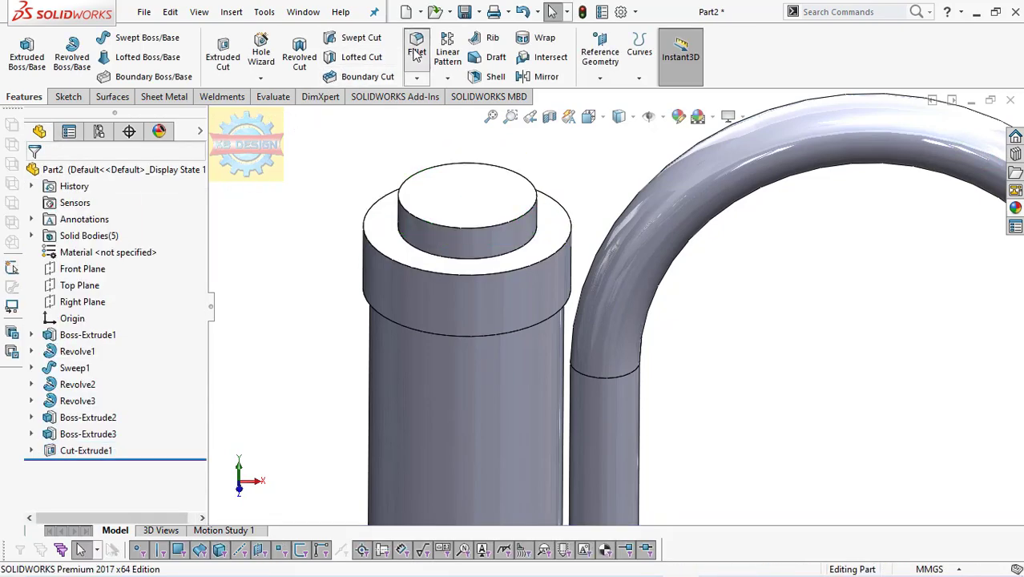
Fillet the cap's outer top edge, inner step edge and raised disc edge at 2 mm
{"action": "left_click", "coordinate": [417, 44]}
{"action": "left_click", "coordinate": [366, 232]}
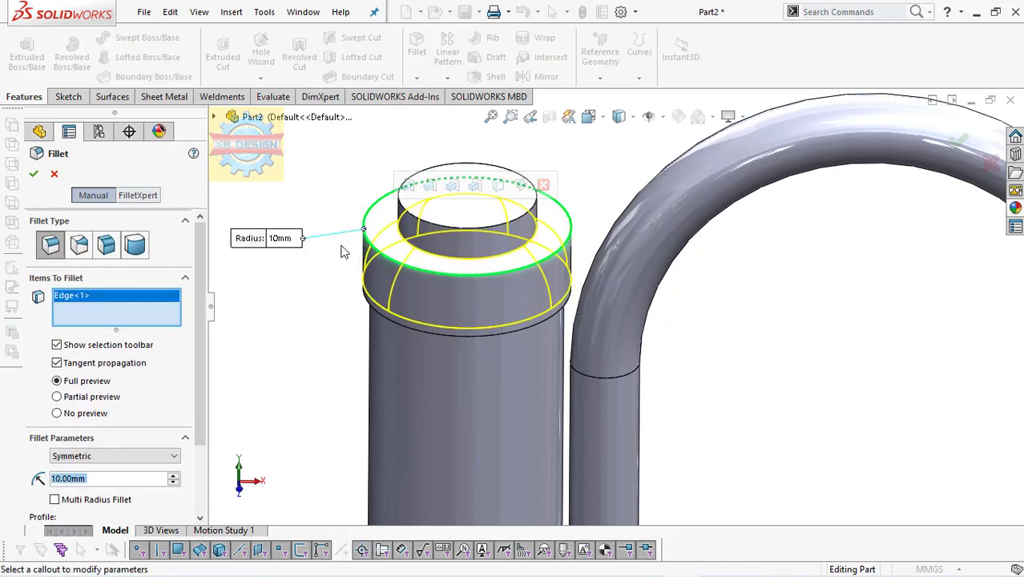
{"action": "type", "text": "2"}
{"action": "key", "text": "Return"}
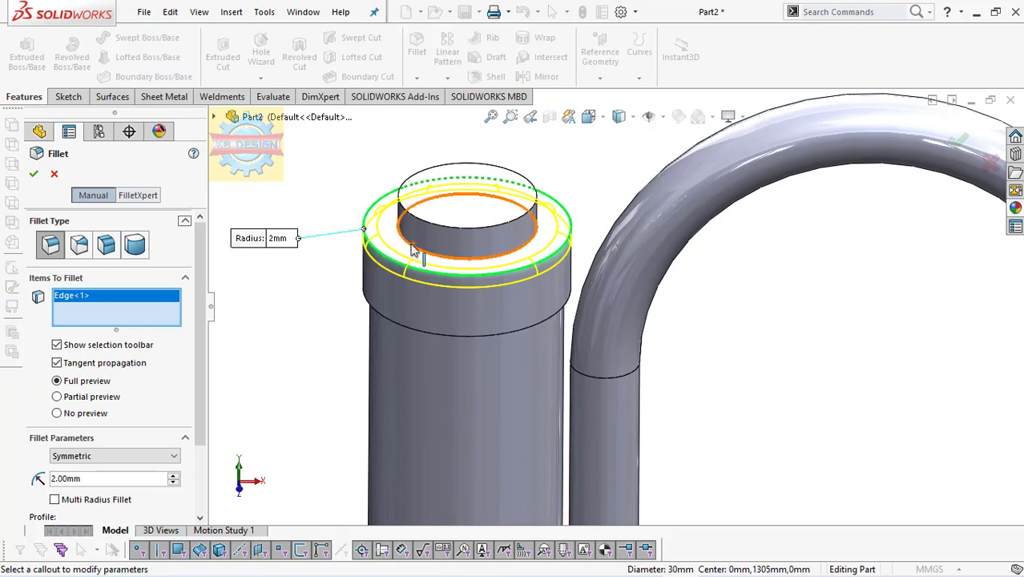
{"action": "left_click", "coordinate": [412, 248]}
{"action": "left_click", "coordinate": [411, 225]}
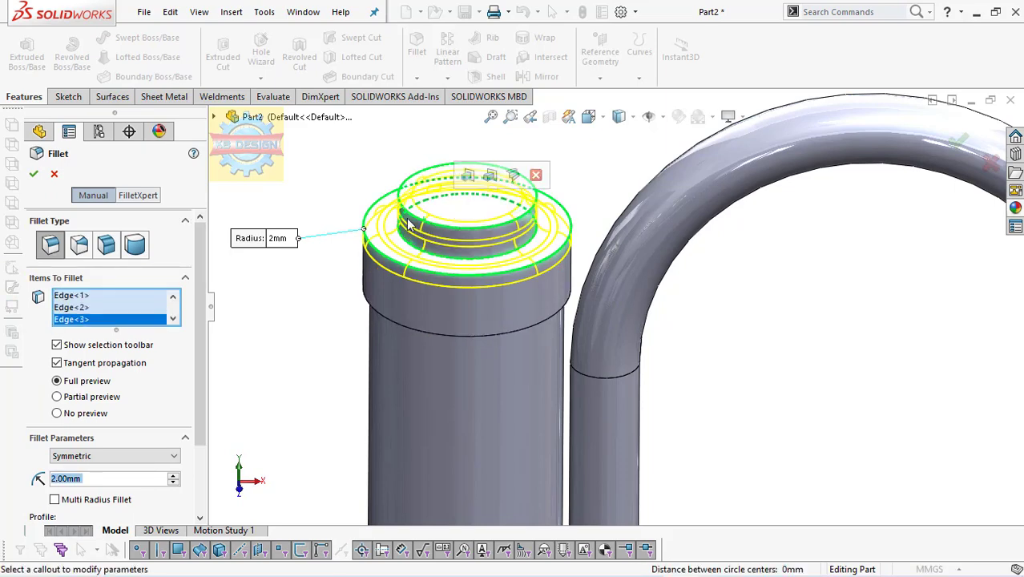
{"action": "left_click", "coordinate": [33, 174]}
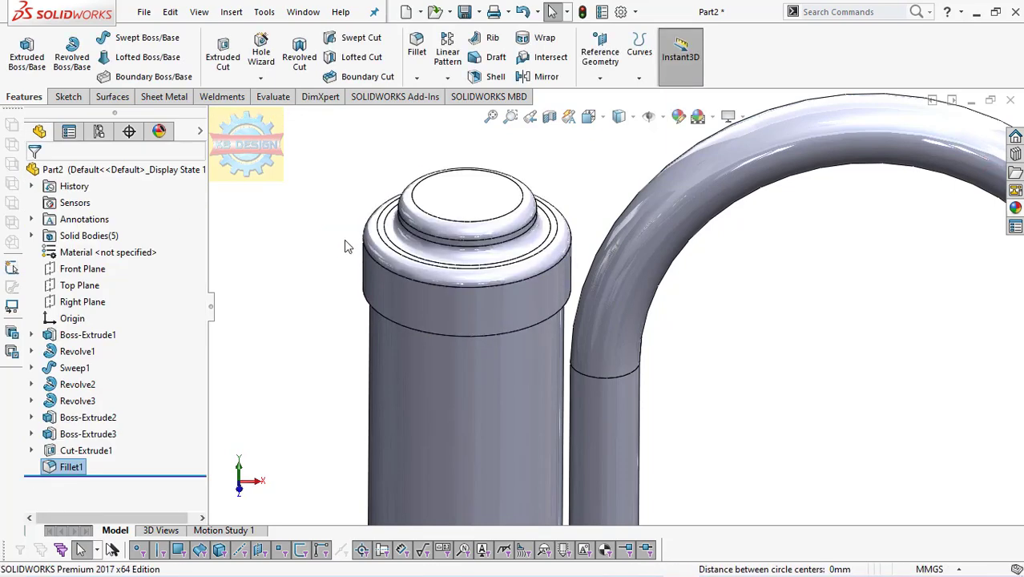
Switch to the Front view and start a new sketch on the Front Plane
{"action": "key", "text": "space"}
{"action": "left_click", "coordinate": [572, 277]}
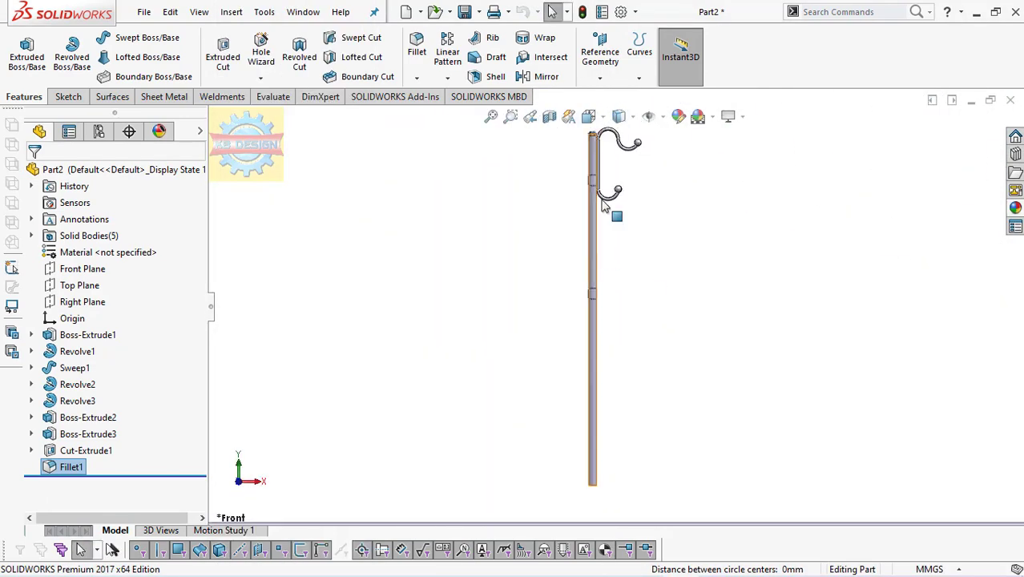
{"action": "scroll", "coordinate": [608, 160], "scroll_direction": "down", "scroll_amount": 3}
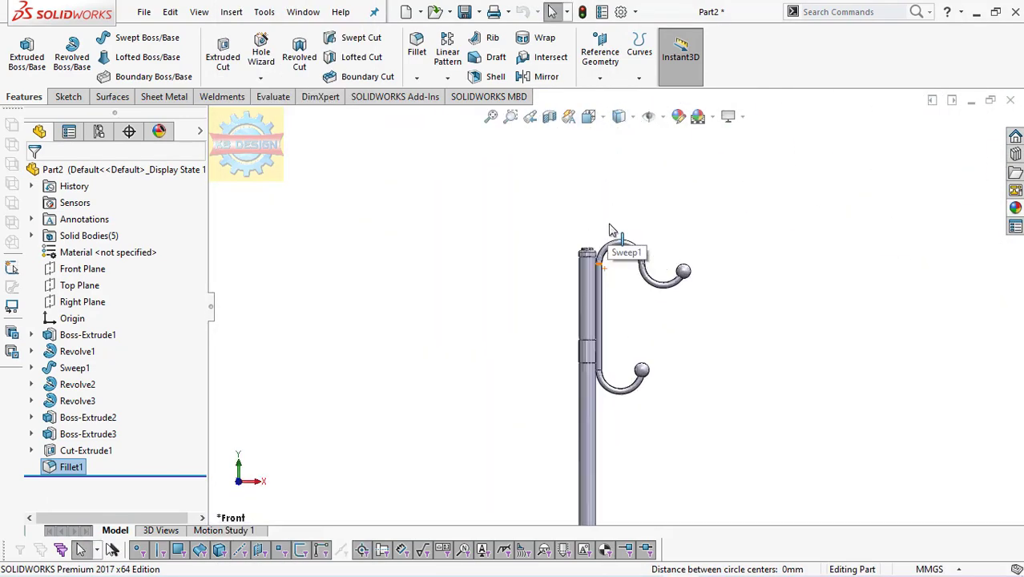
{"action": "scroll", "coordinate": [609, 230], "scroll_direction": "down", "scroll_amount": 5}
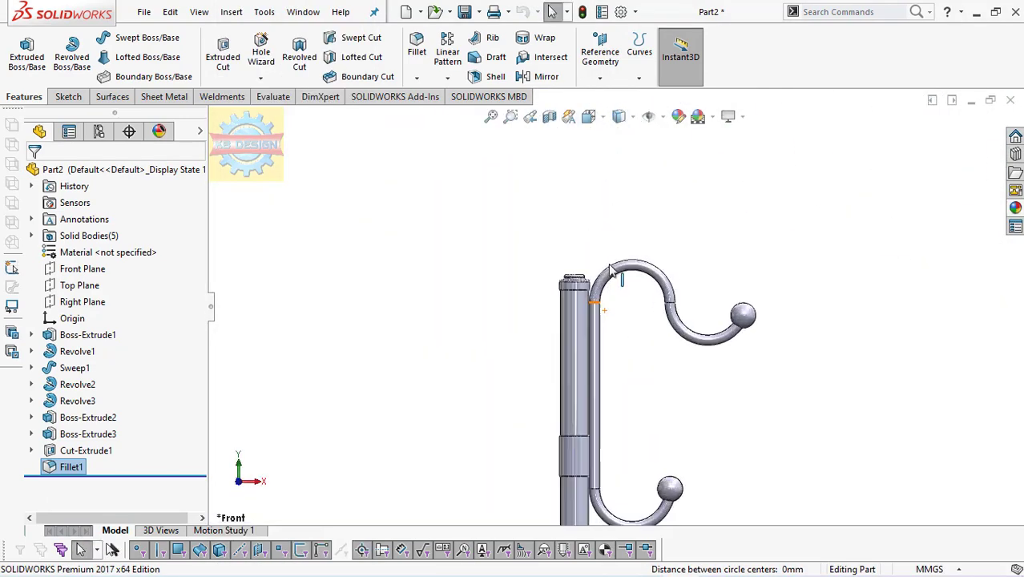
{"action": "left_click", "coordinate": [83, 268]}
{"action": "left_click", "coordinate": [112, 250]}
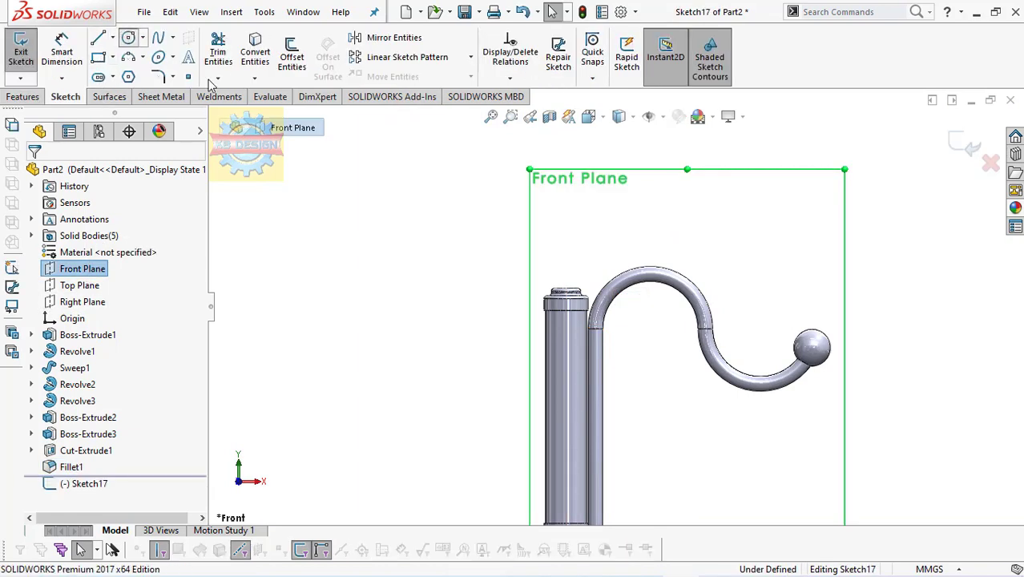
Sketch a circle above the pole top and dimension its diameter to 50
{"action": "left_click", "coordinate": [572, 276]}
{"action": "scroll", "coordinate": [590, 306], "scroll_direction": "down", "scroll_amount": 2}
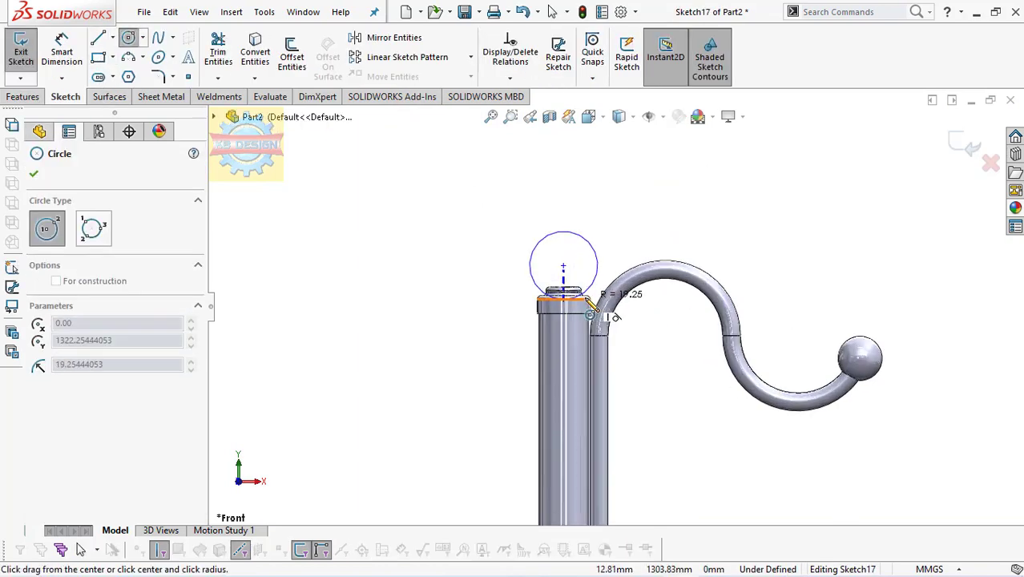
{"action": "scroll", "coordinate": [585, 305], "scroll_direction": "down", "scroll_amount": 1}
{"action": "scroll", "coordinate": [570, 289], "scroll_direction": "down", "scroll_amount": 2}
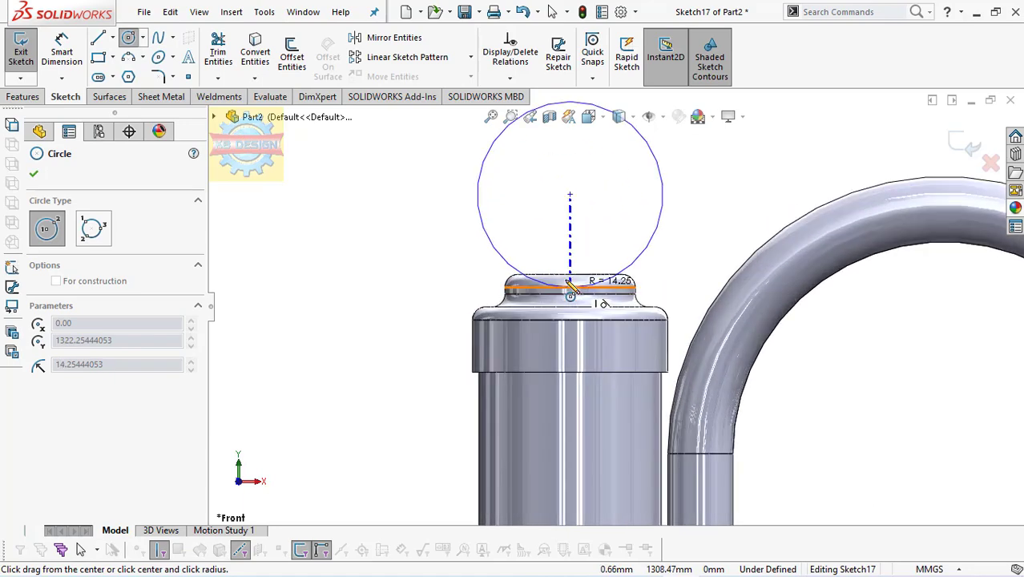
{"action": "left_click", "coordinate": [520, 269]}
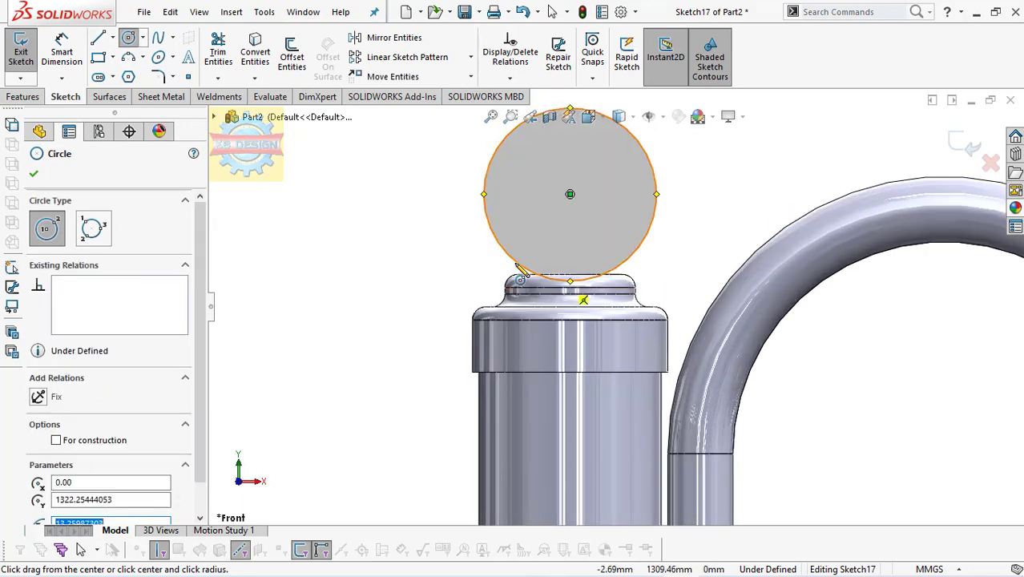
{"action": "left_click", "coordinate": [62, 52]}
{"action": "left_click", "coordinate": [491, 215]}
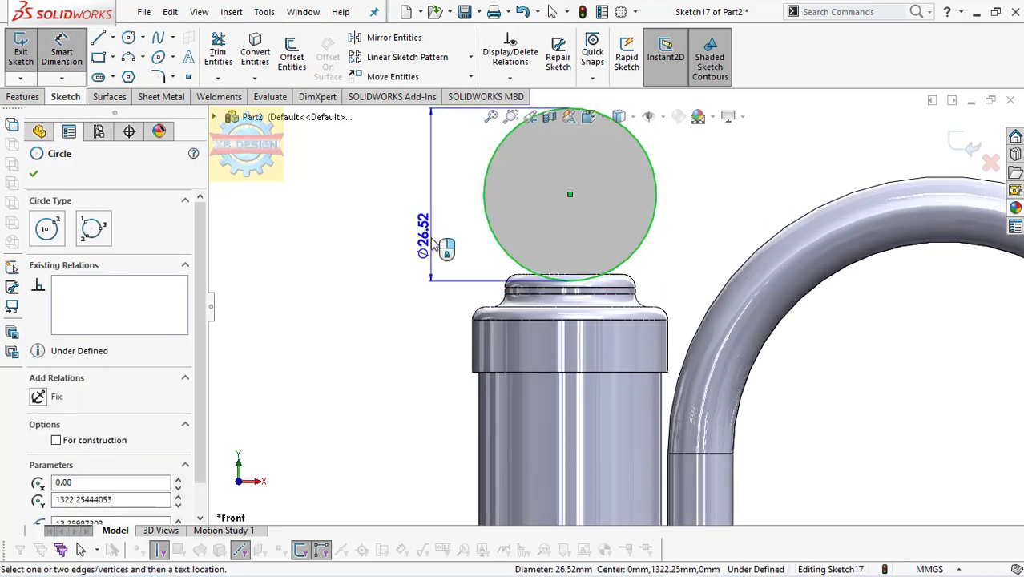
{"action": "left_click", "coordinate": [433, 244]}
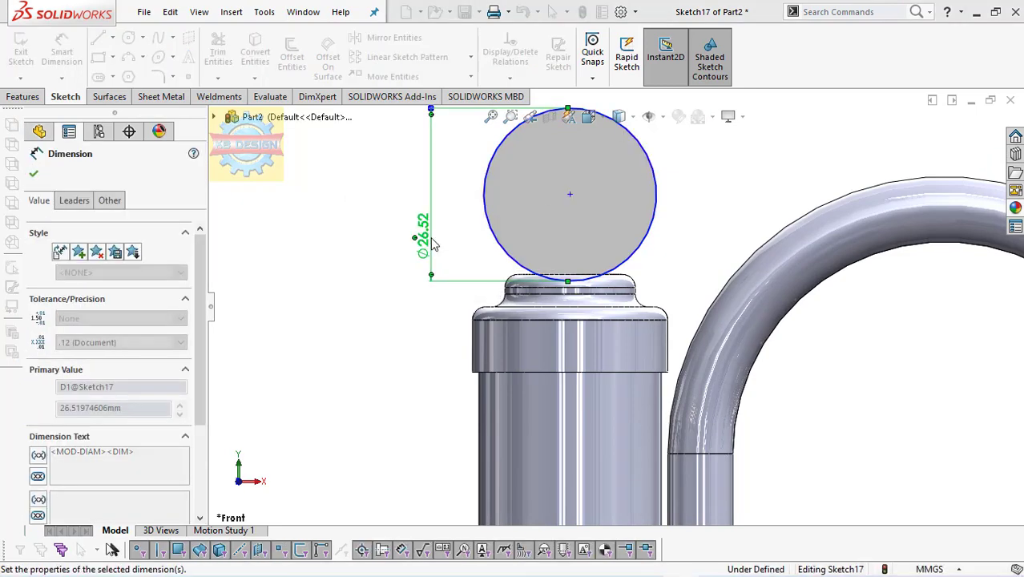
{"action": "key", "text": "Escape"}
{"action": "key", "text": "Escape"}
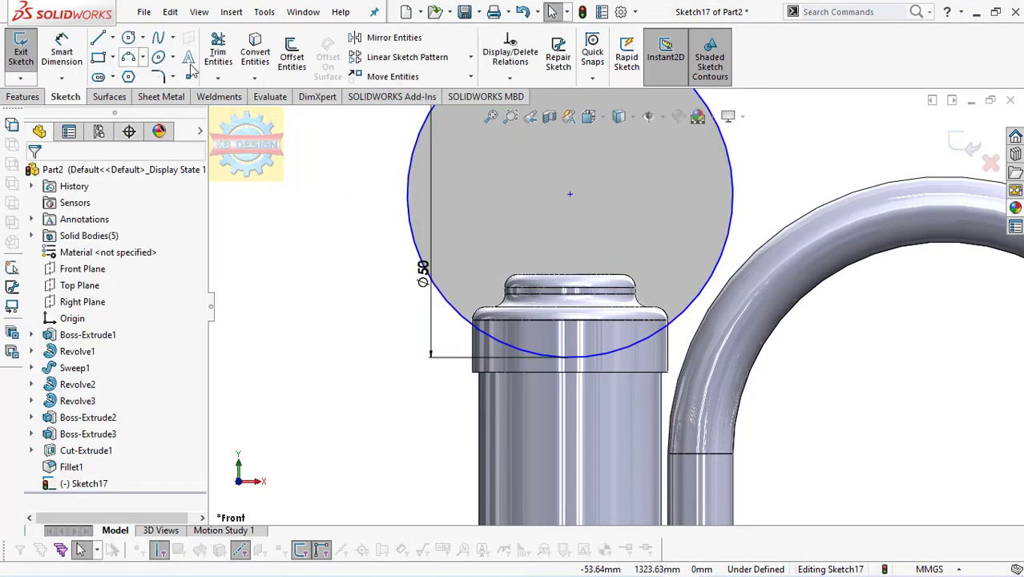
{"action": "left_click", "coordinate": [570, 355]}
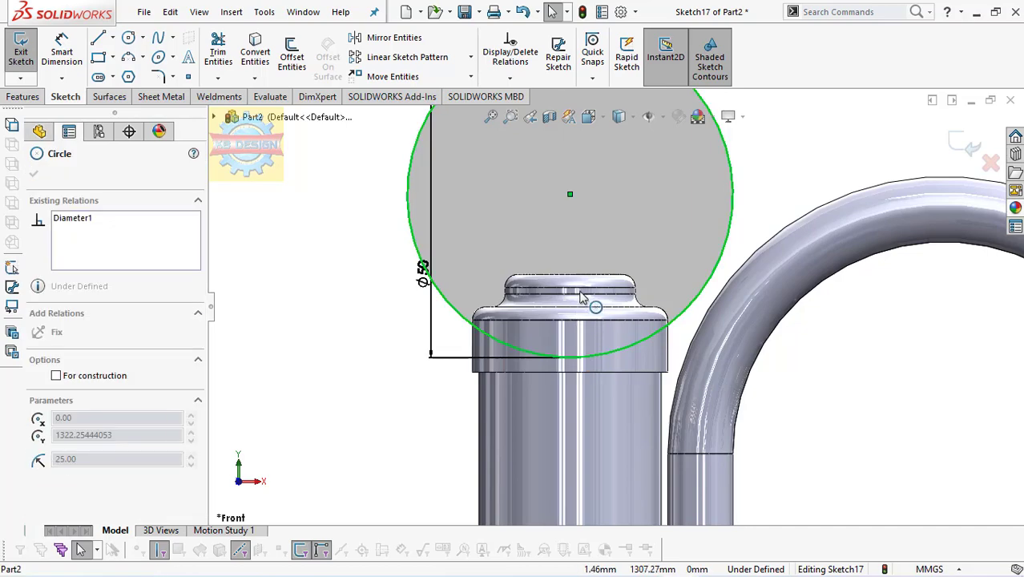
{"action": "key", "text": "Escape"}
Draw a vertical centerline from the circle's centre down to the cap top
{"action": "left_click", "coordinate": [112, 38]}
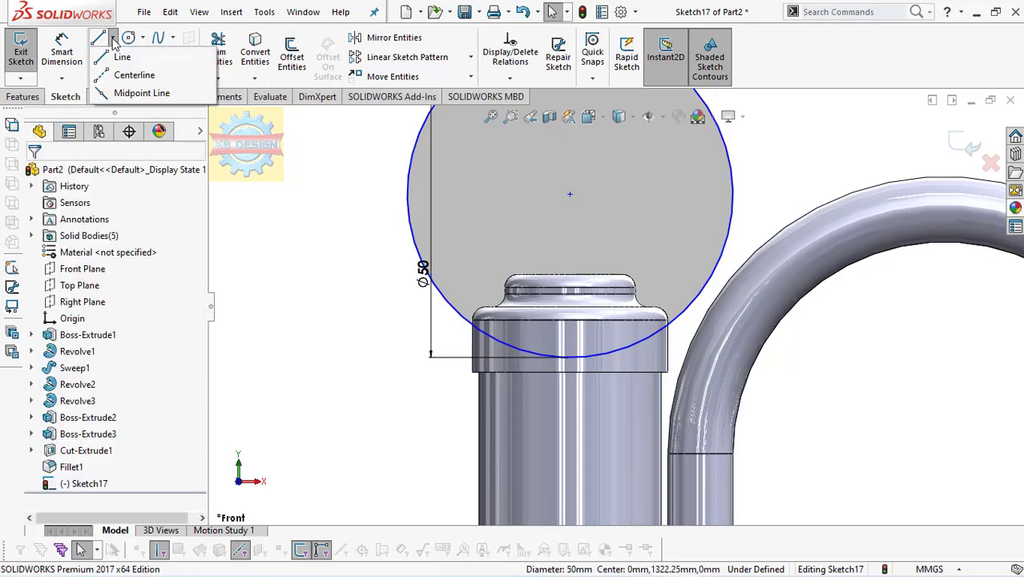
{"action": "left_click", "coordinate": [120, 73]}
{"action": "left_click", "coordinate": [569, 195]}
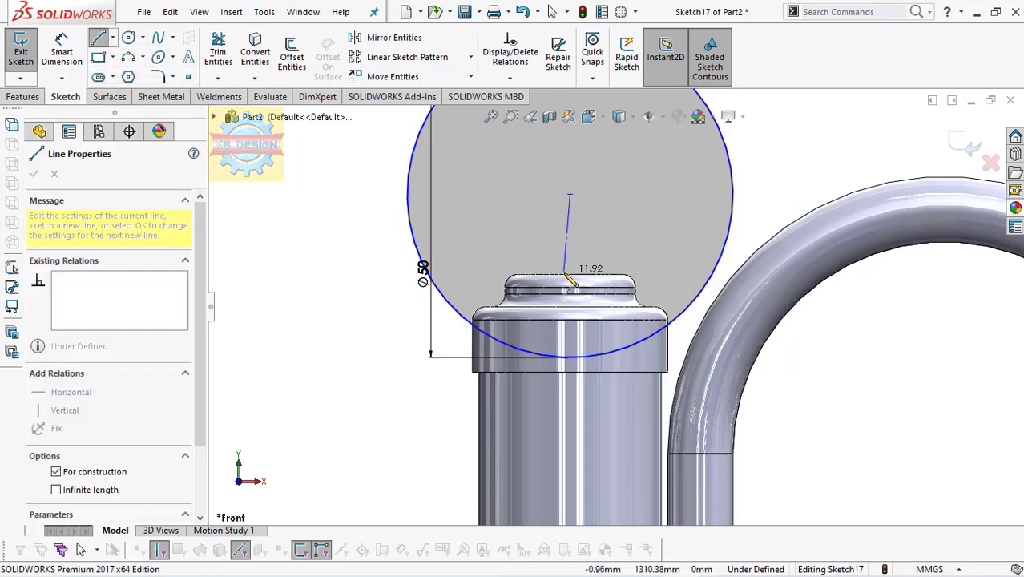
{"action": "left_click", "coordinate": [570, 274]}
{"action": "key", "text": "Escape"}
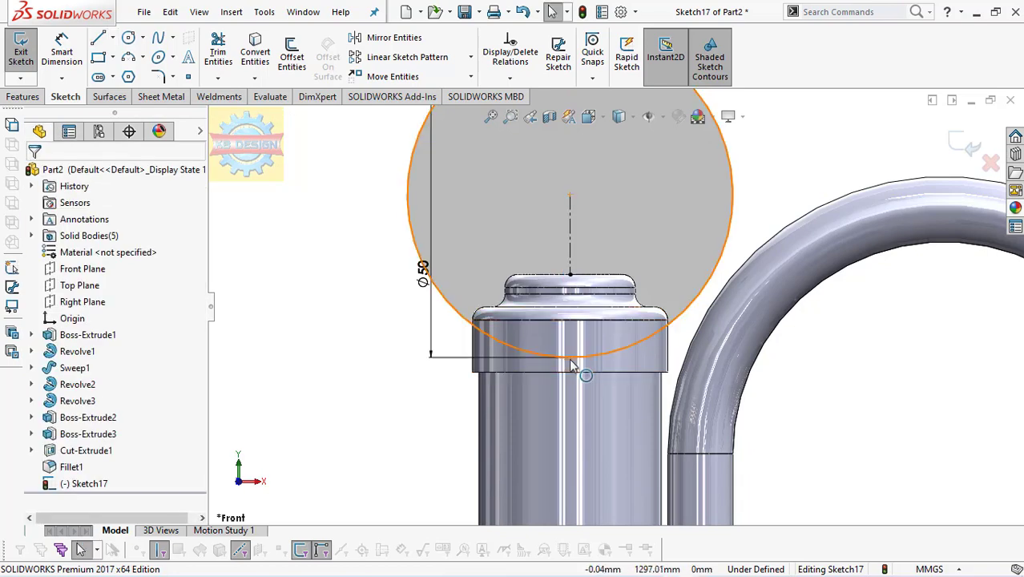
{"action": "left_click", "coordinate": [569, 356]}
{"action": "scroll", "coordinate": [571, 297], "scroll_direction": "down", "scroll_amount": 1}
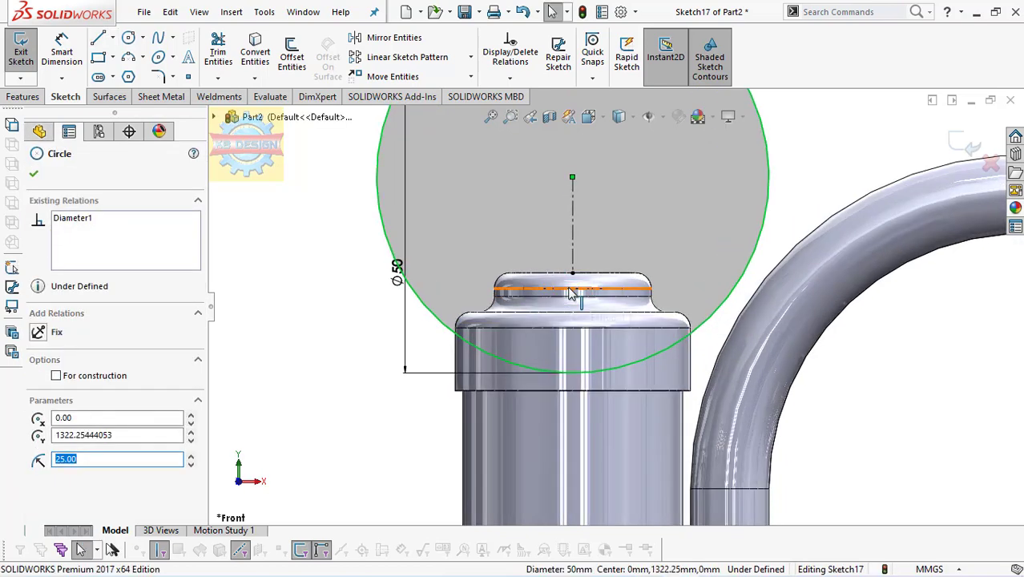
{"action": "scroll", "coordinate": [571, 297], "scroll_direction": "up", "scroll_amount": 3}
{"action": "key", "text": "Escape"}
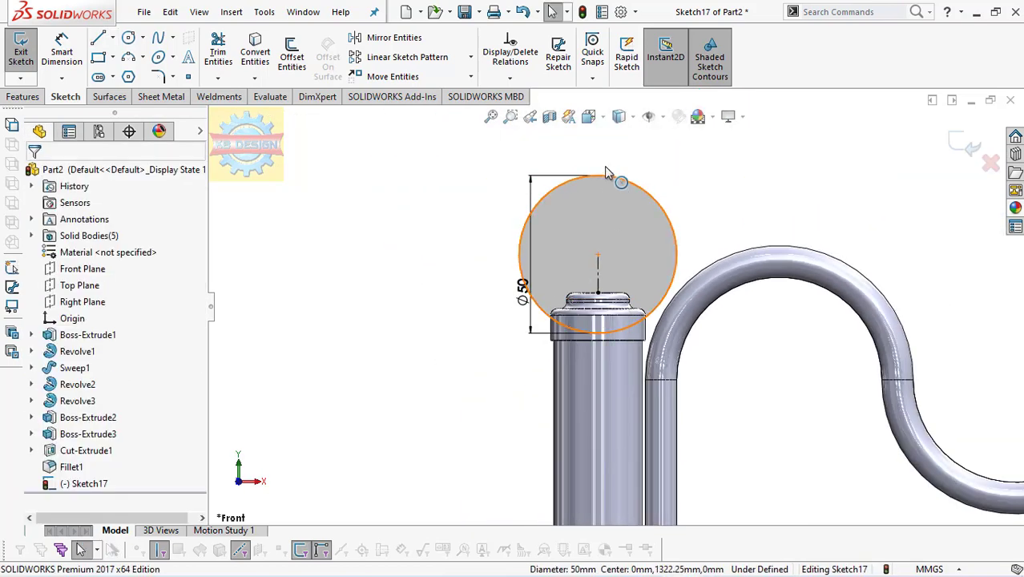
Drag the circle upward so it rests on the cap
{"action": "left_click", "coordinate": [605, 178]}
{"action": "left_click_drag", "start_coordinate": [598, 257], "coordinate": [600, 218]}
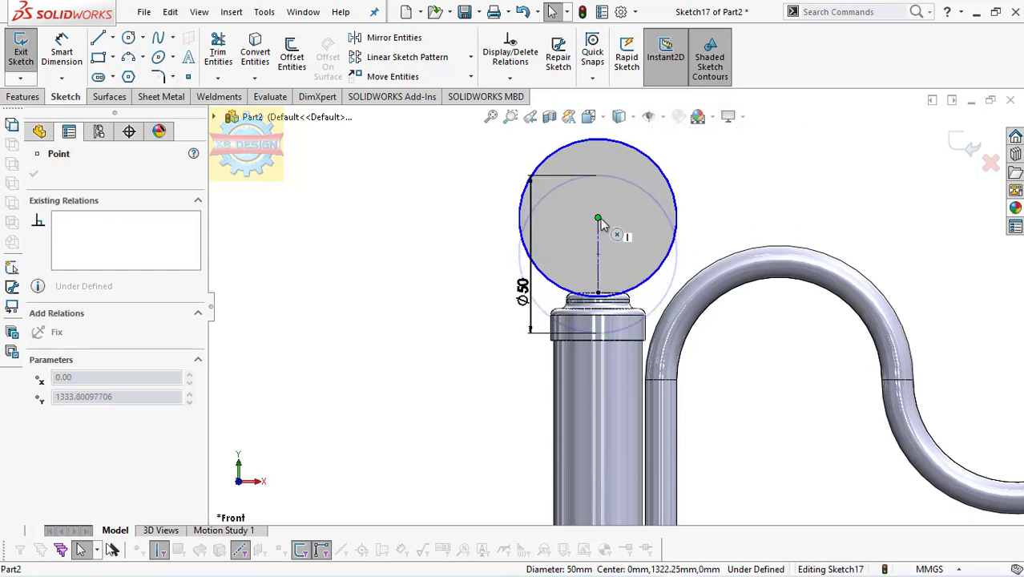
{"action": "scroll", "coordinate": [613, 218], "scroll_direction": "down", "scroll_amount": 2}
{"action": "scroll", "coordinate": [613, 218], "scroll_direction": "down", "scroll_amount": 2}
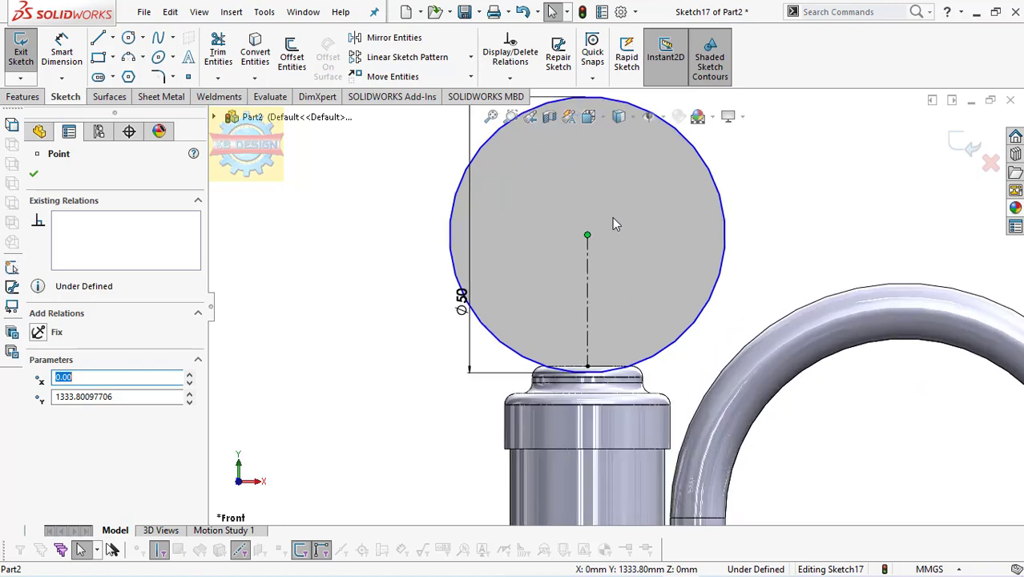
{"action": "key", "text": "Escape"}
Draw a vertical line across the circle and trim away its right half
{"action": "left_click", "coordinate": [98, 38]}
{"action": "scroll", "coordinate": [616, 306], "scroll_direction": "up", "scroll_amount": 3}
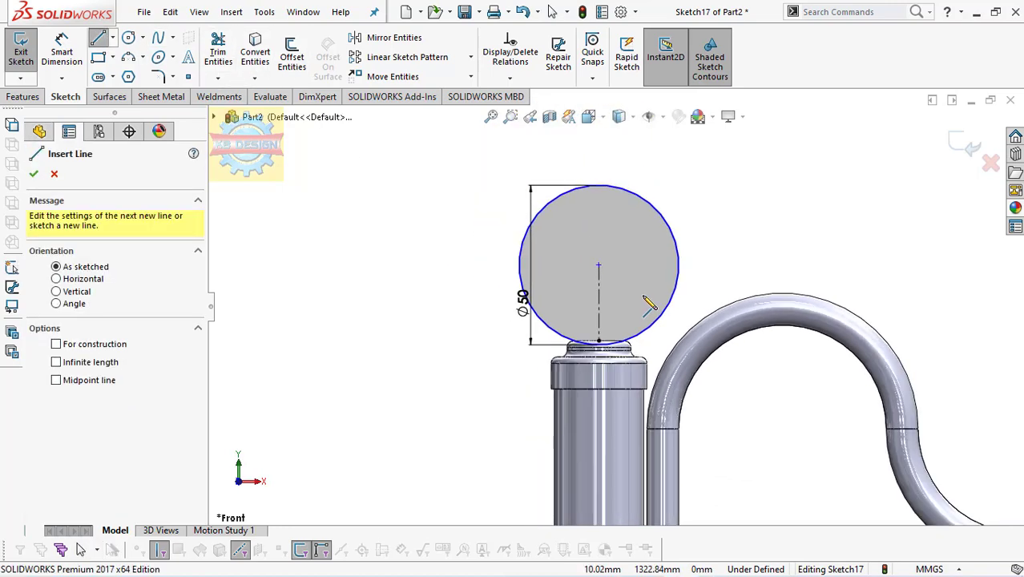
{"action": "left_click", "coordinate": [599, 266]}
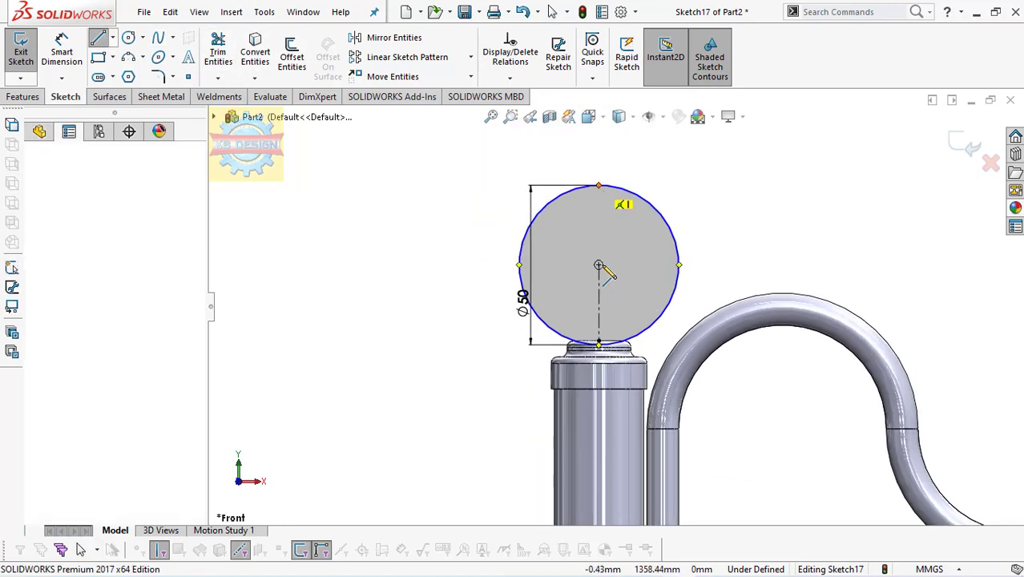
{"action": "left_click", "coordinate": [599, 343]}
{"action": "key", "text": "Escape"}
{"action": "left_click", "coordinate": [218, 52]}
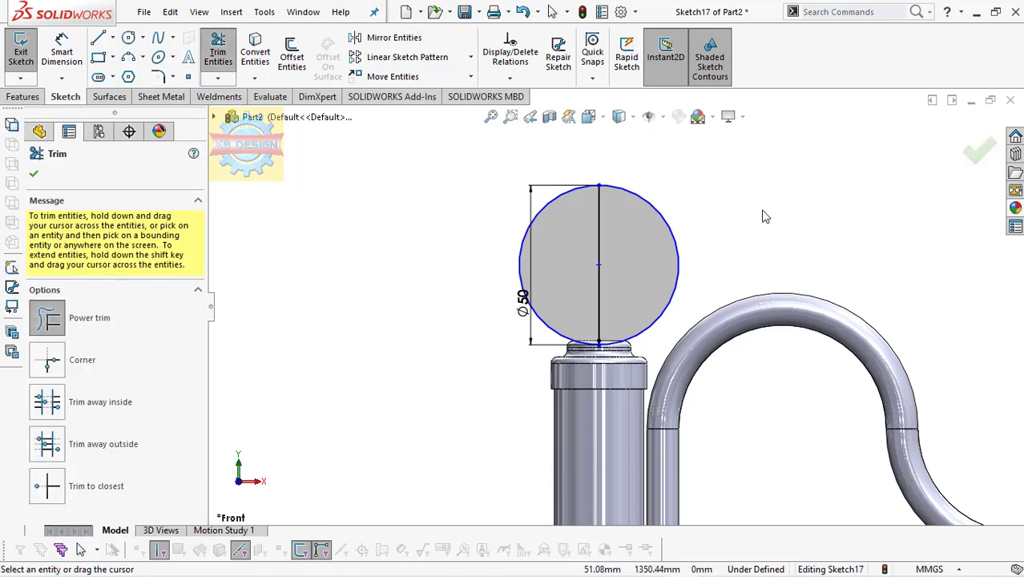
{"action": "left_click_drag", "start_coordinate": [706, 257], "coordinate": [665, 196]}
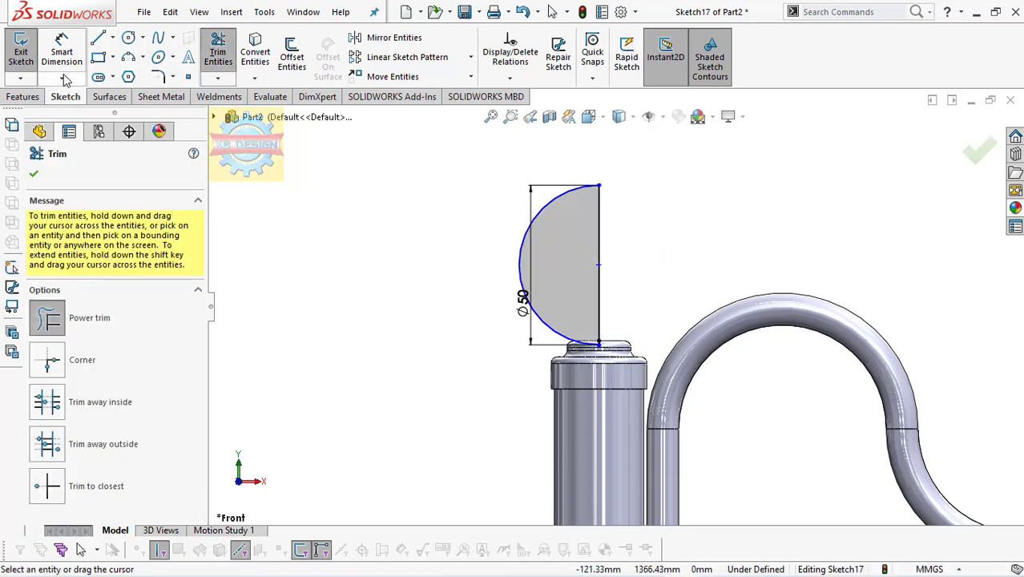
Revolve the half-circle 360° about the vertical line into a Ø50 ball
{"action": "left_click", "coordinate": [23, 96]}
{"action": "left_click", "coordinate": [72, 56]}
{"action": "left_click", "coordinate": [599, 288]}
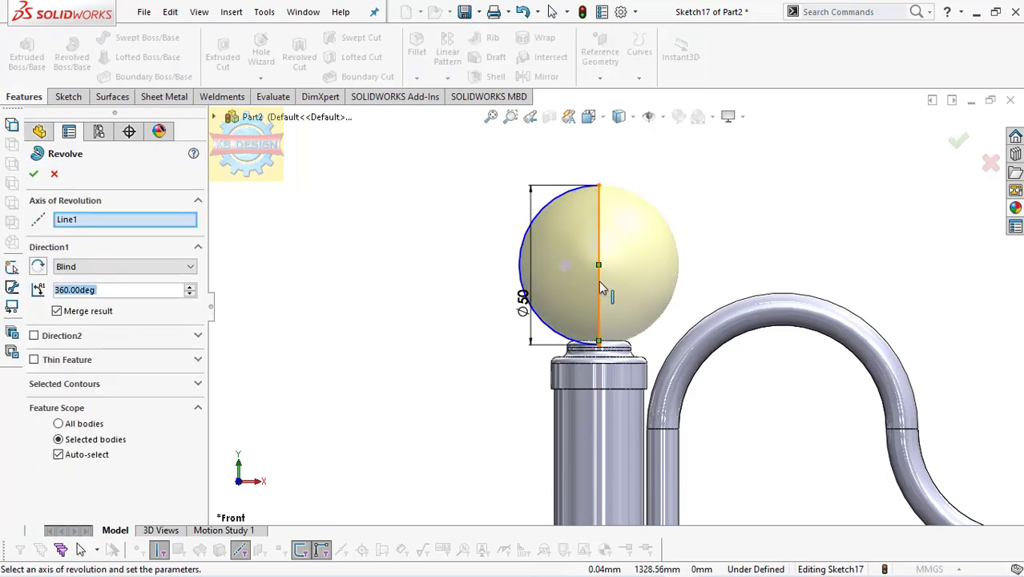
{"action": "left_click", "coordinate": [33, 175]}
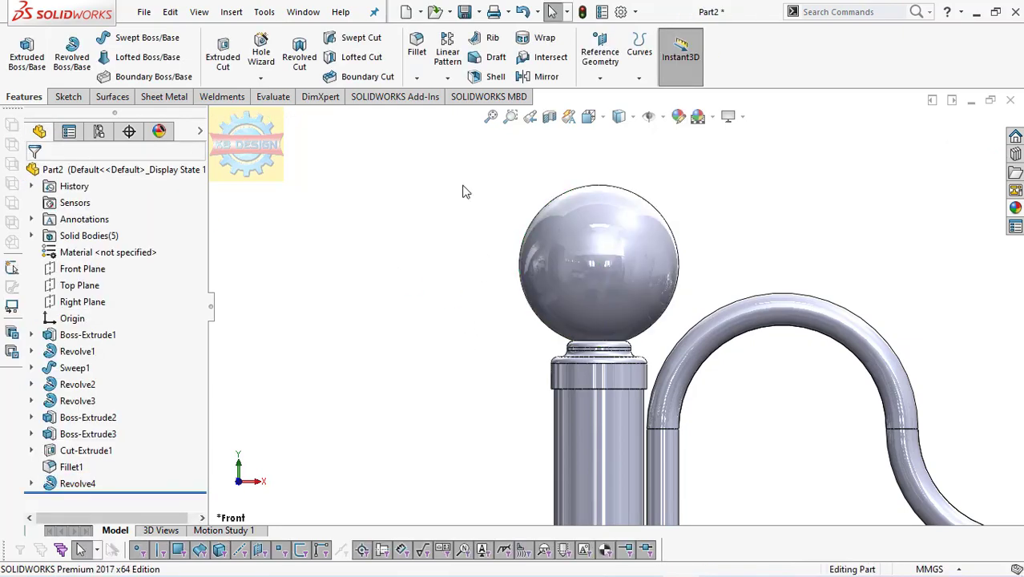
{"action": "left_click", "coordinate": [447, 78]}
Circular-pattern the hook pipe body four times over 360° about the pole's cylindrical face
{"action": "left_click", "coordinate": [436, 115]}
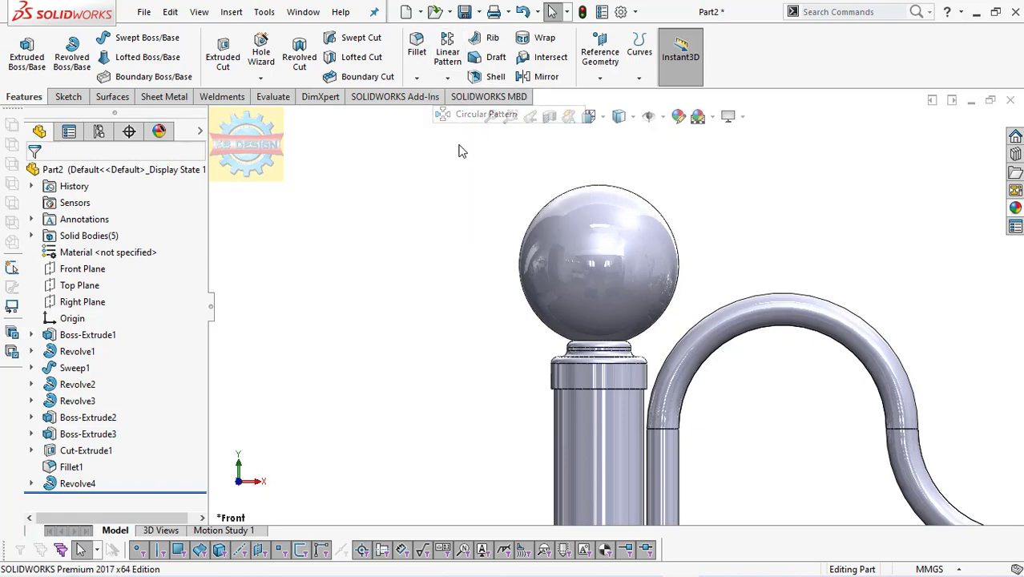
{"action": "left_click", "coordinate": [625, 458]}
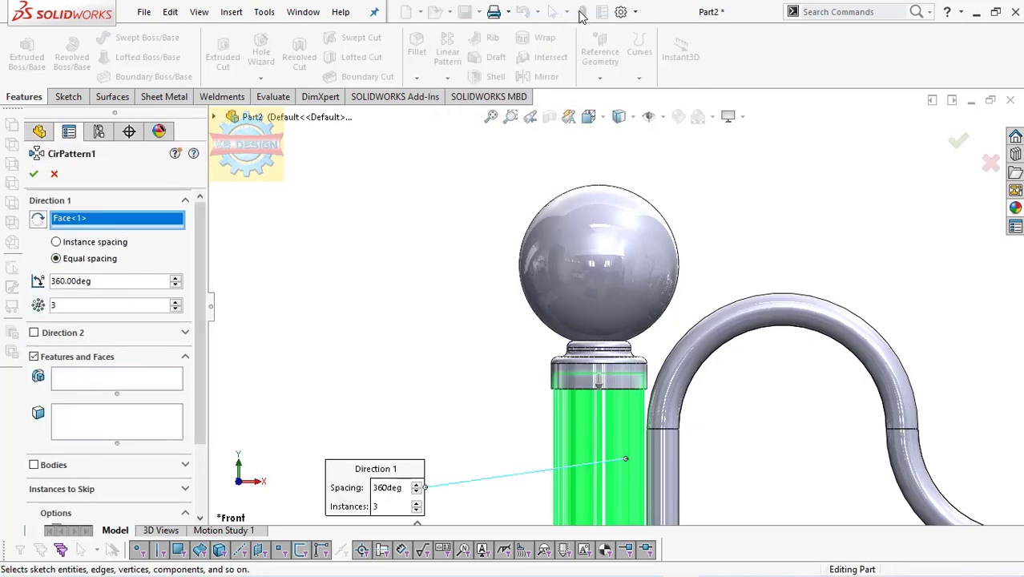
{"action": "left_click", "coordinate": [35, 467]}
{"action": "left_click", "coordinate": [659, 430]}
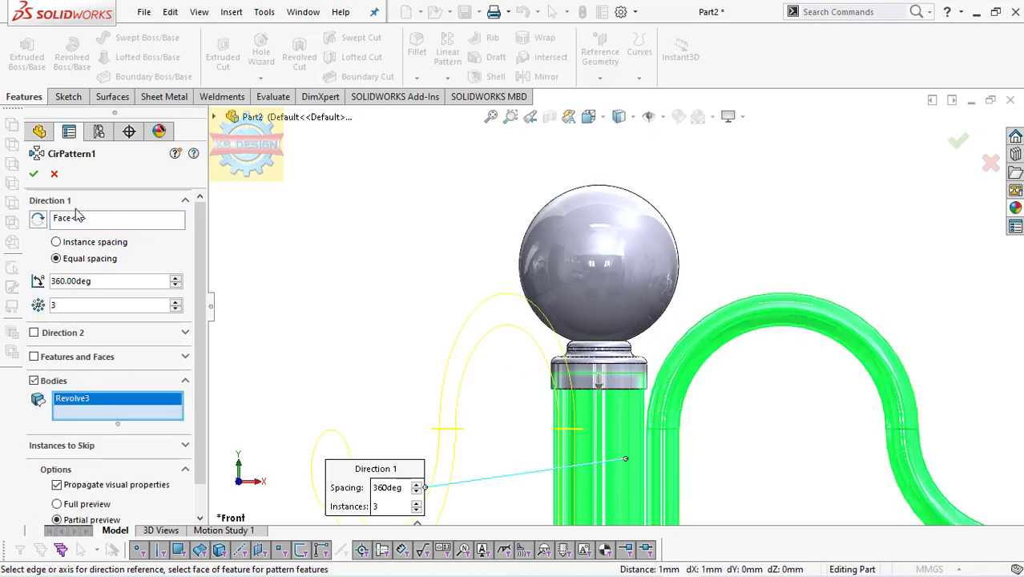
{"action": "left_click", "coordinate": [175, 304]}
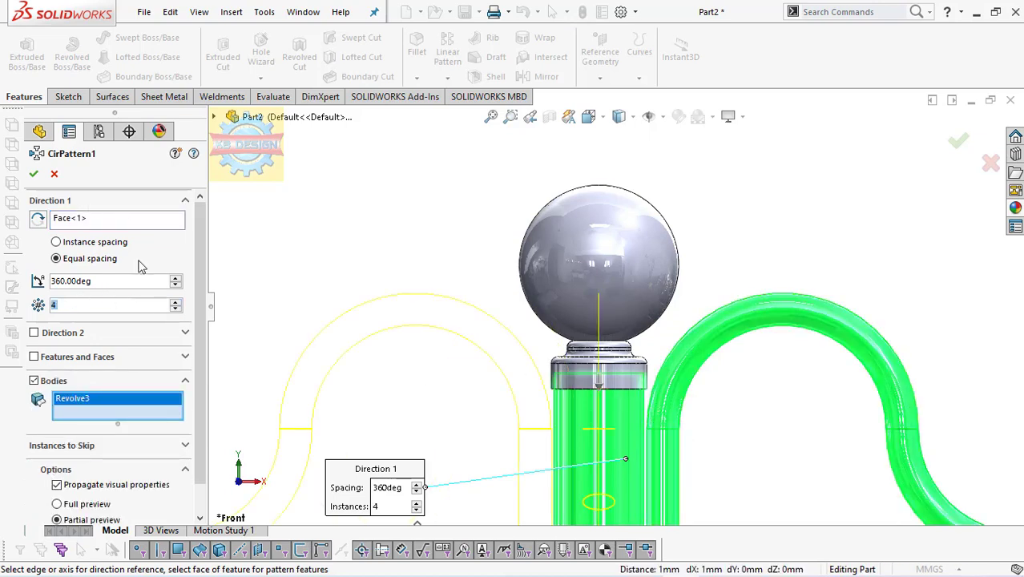
{"action": "left_click", "coordinate": [34, 175]}
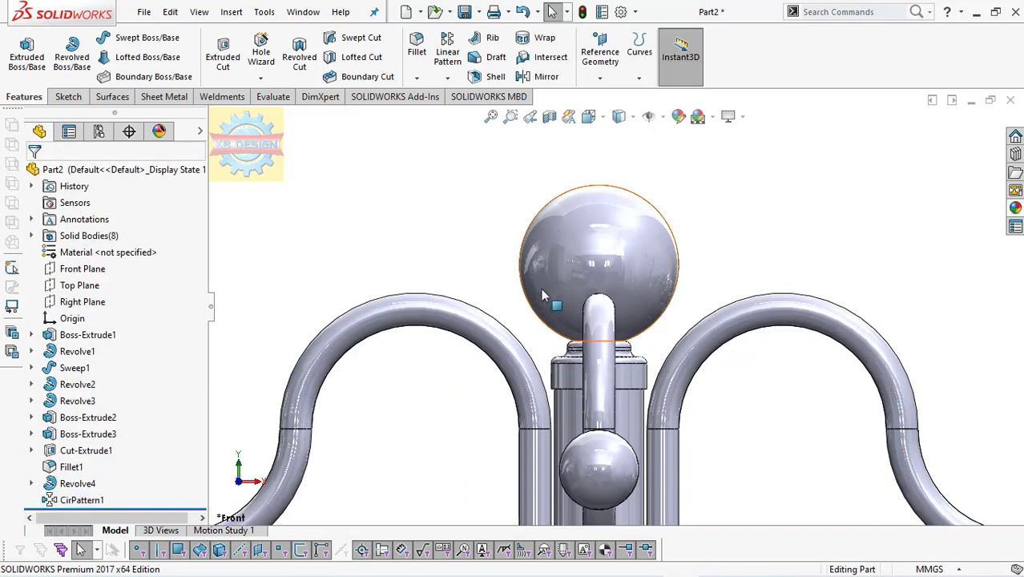
{"action": "scroll", "coordinate": [541, 294], "scroll_direction": "up", "scroll_amount": 2}
{"action": "scroll", "coordinate": [553, 295], "scroll_direction": "up", "scroll_amount": 2}
{"action": "scroll", "coordinate": [565, 296], "scroll_direction": "up", "scroll_amount": 2}
Zoom out, view the stand from the front, zoom in on the pole, then switch to the Left view
{"action": "scroll", "coordinate": [571, 297], "scroll_direction": "up", "scroll_amount": 1}
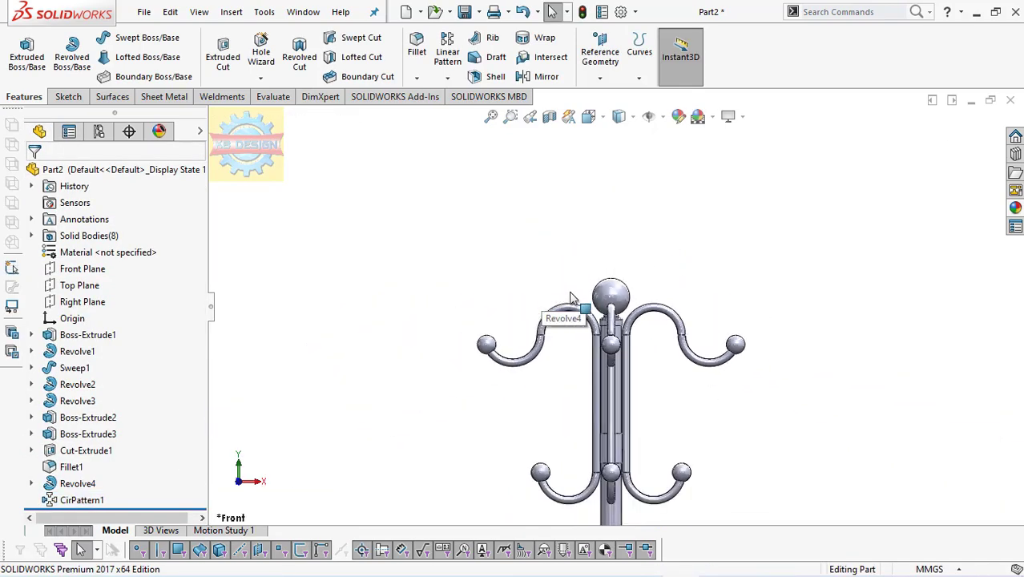
{"action": "scroll", "coordinate": [571, 296], "scroll_direction": "up", "scroll_amount": 1}
{"action": "scroll", "coordinate": [571, 297], "scroll_direction": "up", "scroll_amount": 1}
{"action": "scroll", "coordinate": [571, 297], "scroll_direction": "up", "scroll_amount": 1}
{"action": "scroll", "coordinate": [571, 297], "scroll_direction": "up", "scroll_amount": 1}
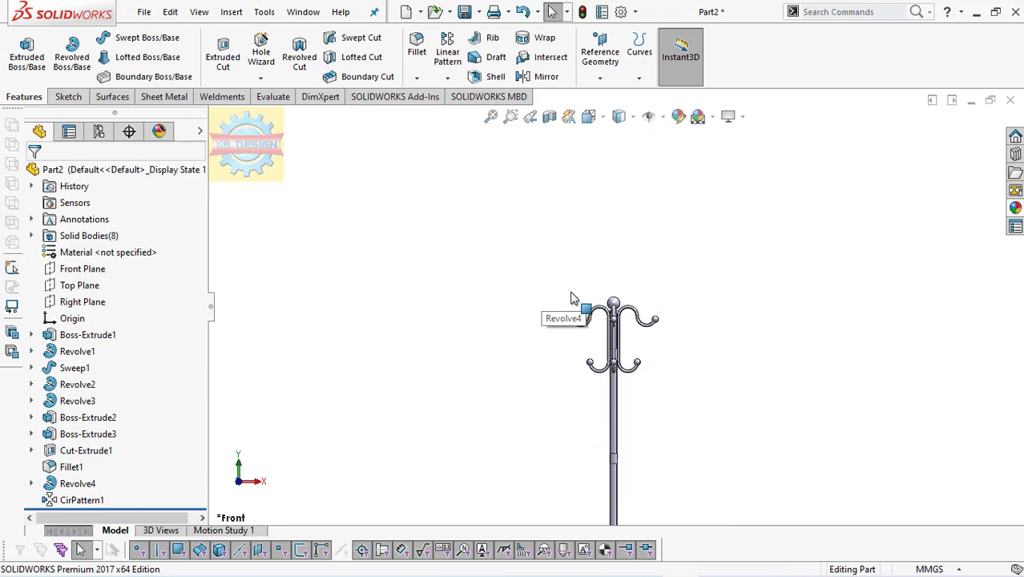
{"action": "key", "text": "space"}
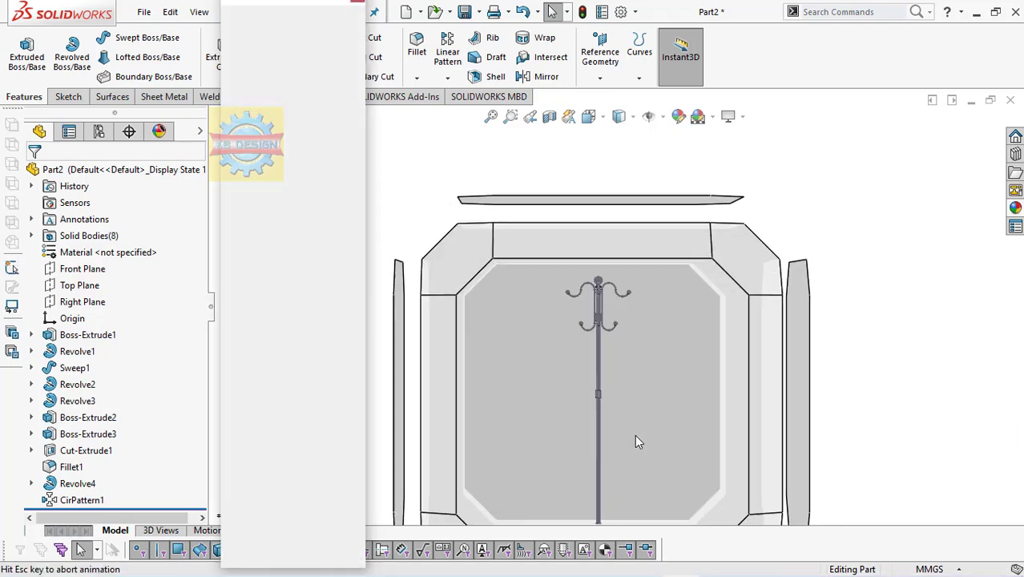
{"action": "left_click", "coordinate": [683, 353]}
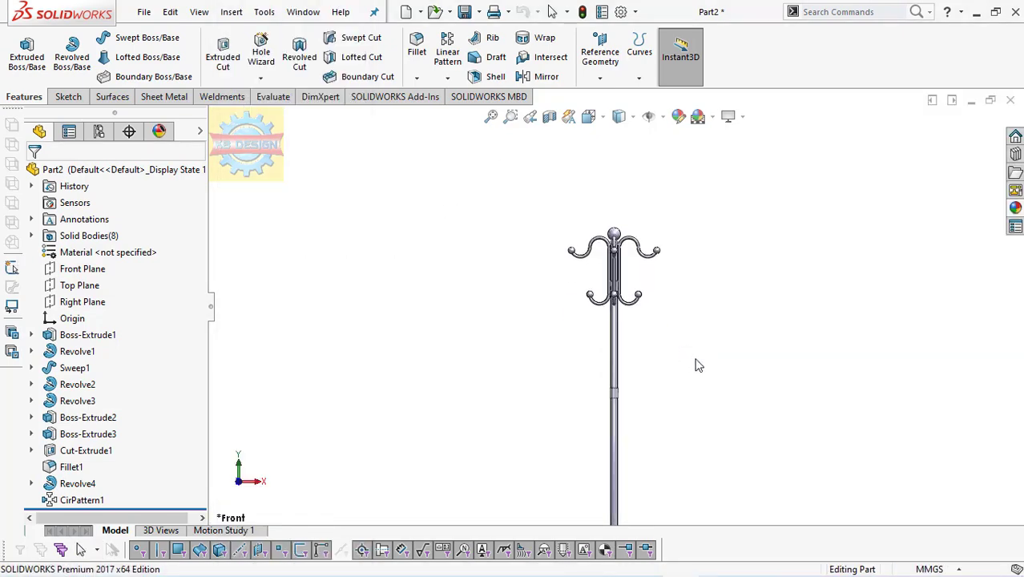
{"action": "scroll", "coordinate": [690, 339], "scroll_direction": "down", "scroll_amount": 1}
{"action": "scroll", "coordinate": [636, 256], "scroll_direction": "down", "scroll_amount": 3}
{"action": "scroll", "coordinate": [585, 221], "scroll_direction": "down", "scroll_amount": 1}
{"action": "key", "text": "ctrl+3"}
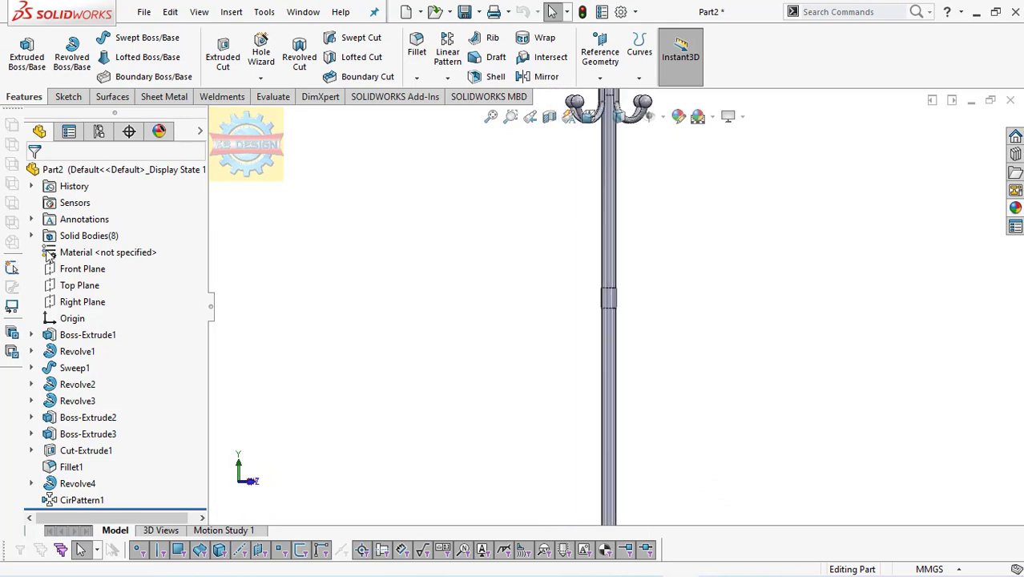
Start a new sketch on the Front Plane and look at it face-on
{"action": "left_click", "coordinate": [94, 269]}
{"action": "left_click", "coordinate": [94, 248]}
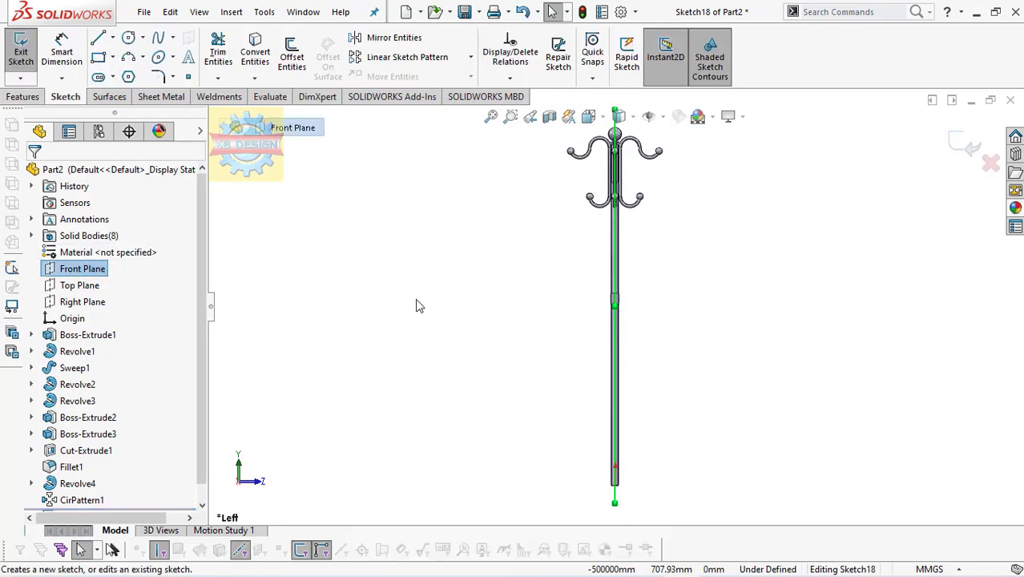
{"action": "key", "text": "space"}
{"action": "key", "text": "ctrl+1"}
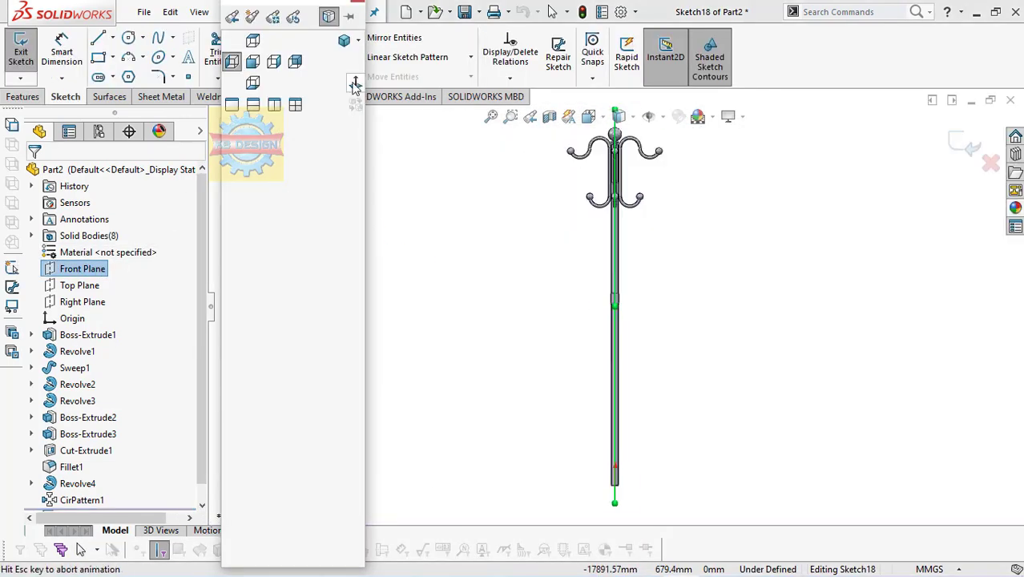
{"action": "scroll", "coordinate": [656, 297], "scroll_direction": "down", "scroll_amount": 4}
{"action": "scroll", "coordinate": [656, 297], "scroll_direction": "down", "scroll_amount": 2}
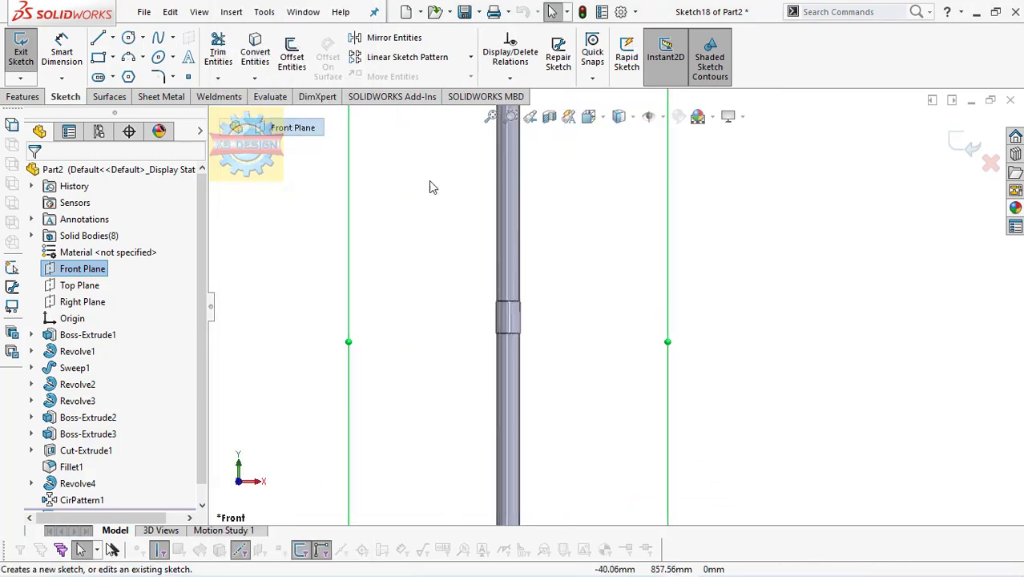
Draw a circle beside the middle collar and dimension its diameter to 120
{"action": "left_click", "coordinate": [132, 41]}
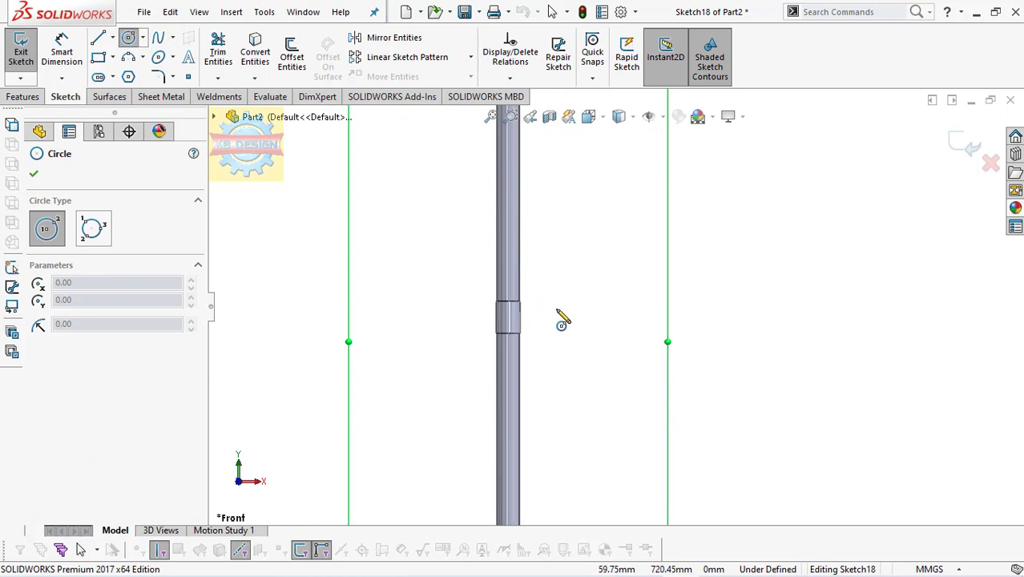
{"action": "left_click", "coordinate": [553, 314]}
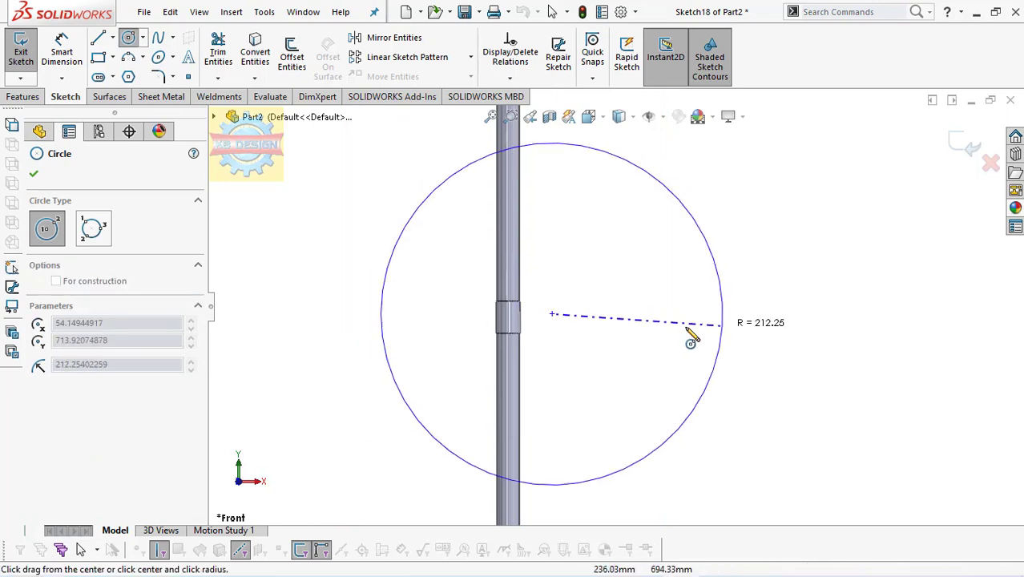
{"action": "left_click", "coordinate": [577, 321]}
{"action": "scroll", "coordinate": [582, 298], "scroll_direction": "down", "scroll_amount": 2}
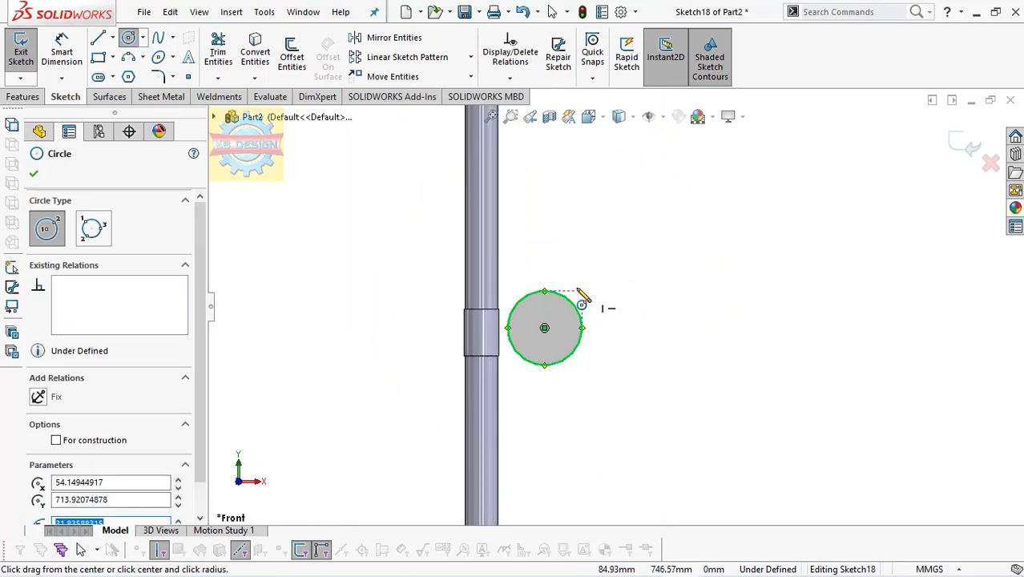
{"action": "key", "text": "Escape"}
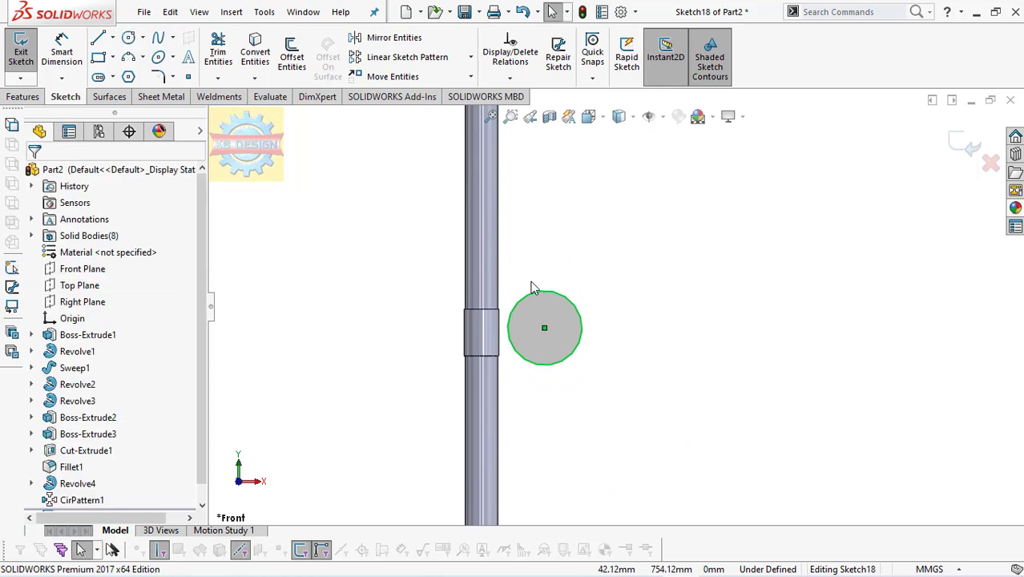
{"action": "key", "text": "d"}
{"action": "left_click", "coordinate": [545, 364]}
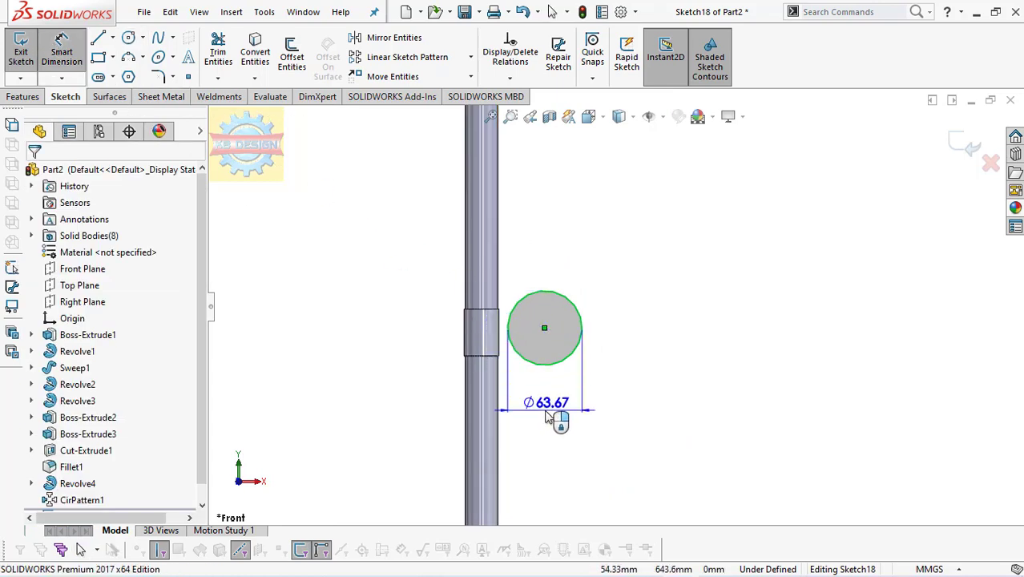
{"action": "left_click", "coordinate": [545, 417]}
{"action": "key", "text": "Return"}
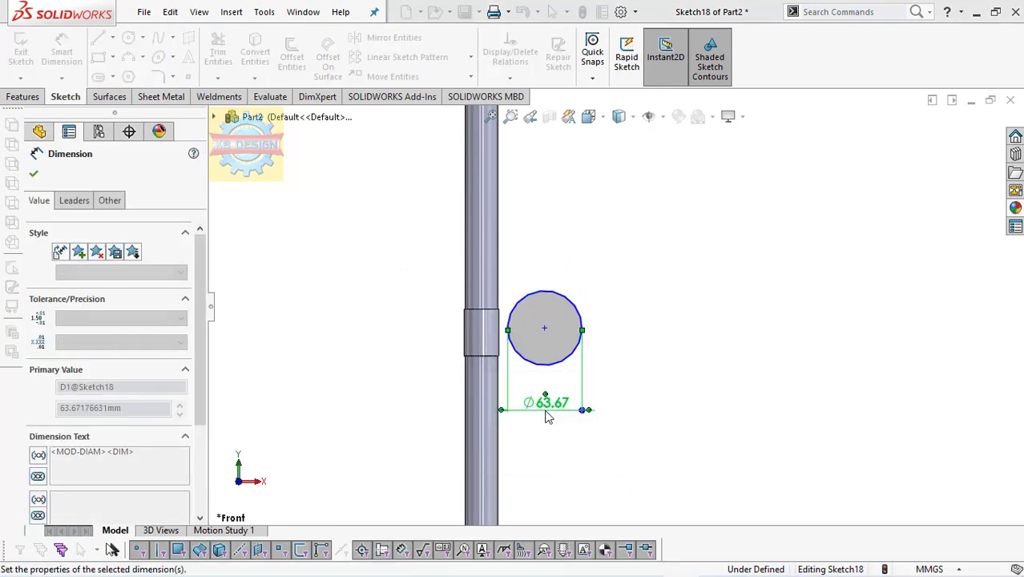
{"action": "key", "text": "Escape"}
Move the circle so its edge meets the collar and add a point on its left edge
{"action": "scroll", "coordinate": [505, 352], "scroll_direction": "down", "scroll_amount": 3}
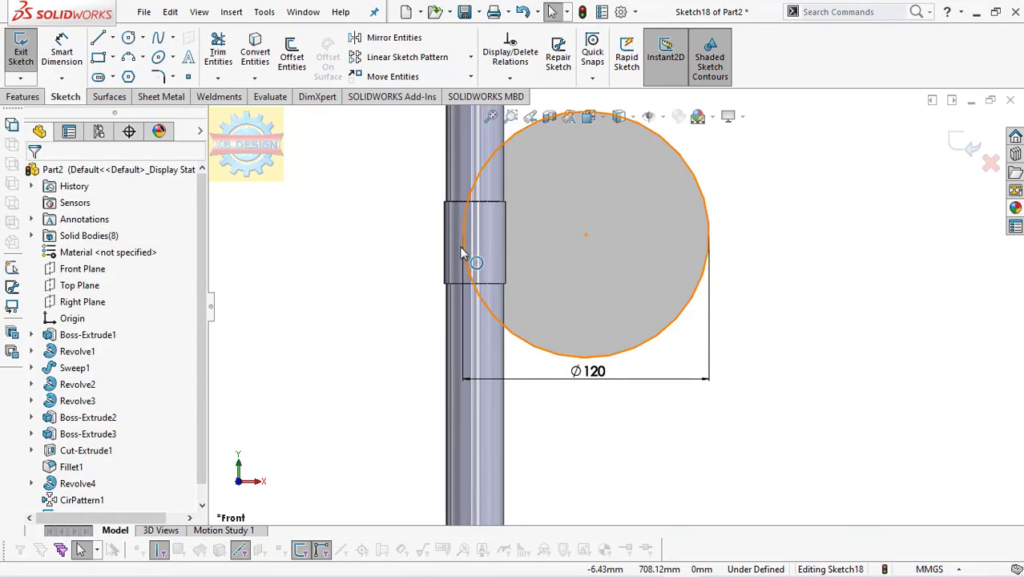
{"action": "left_click", "coordinate": [462, 244]}
{"action": "key", "text": "Escape"}
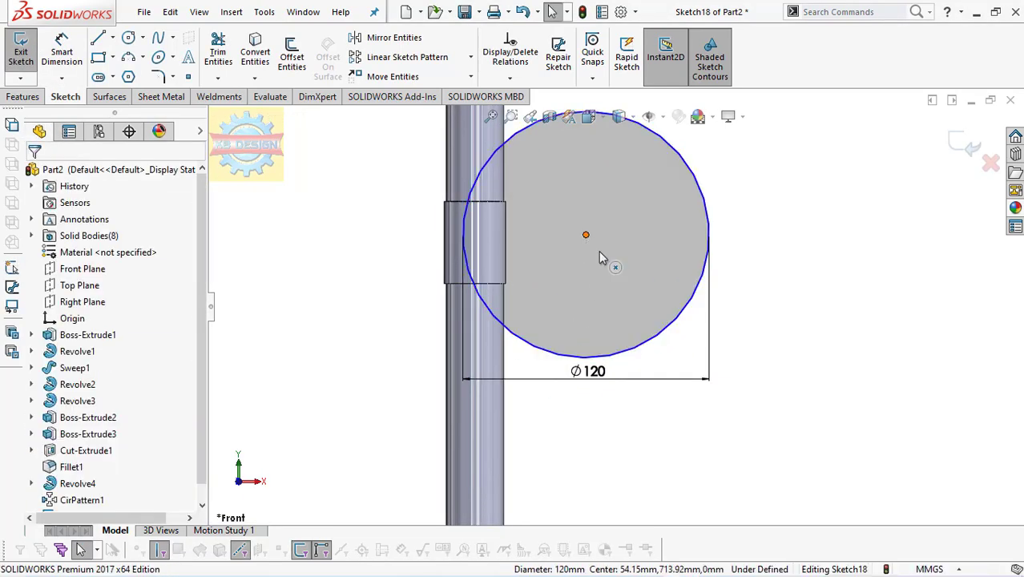
{"action": "left_click_drag", "start_coordinate": [585, 235], "coordinate": [641, 253]}
{"action": "key", "text": "Escape"}
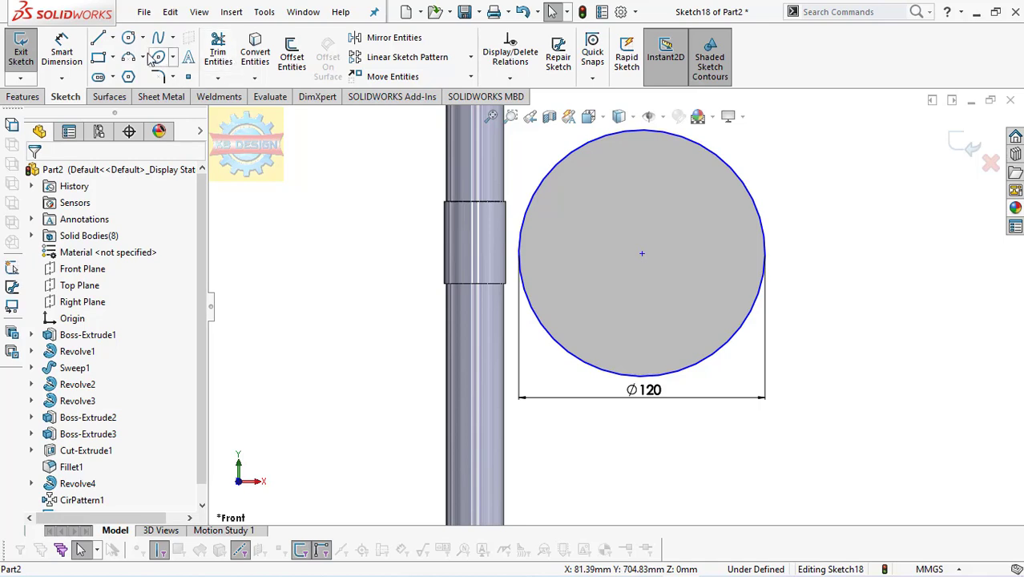
{"action": "left_click", "coordinate": [519, 253]}
{"action": "key", "text": "Escape"}
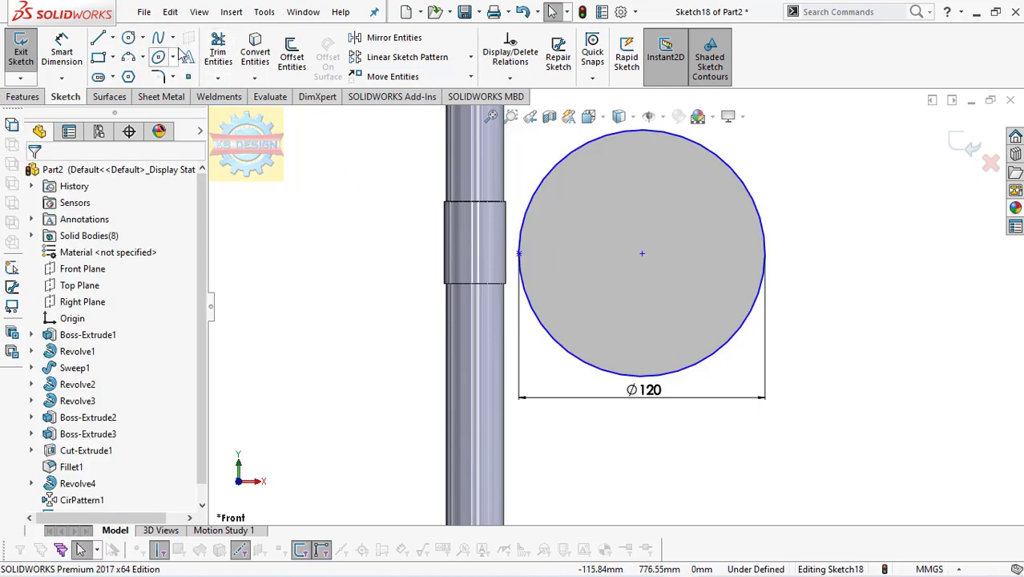
Draw a short line at the circle's left edge, then delete it
{"action": "left_click", "coordinate": [114, 41]}
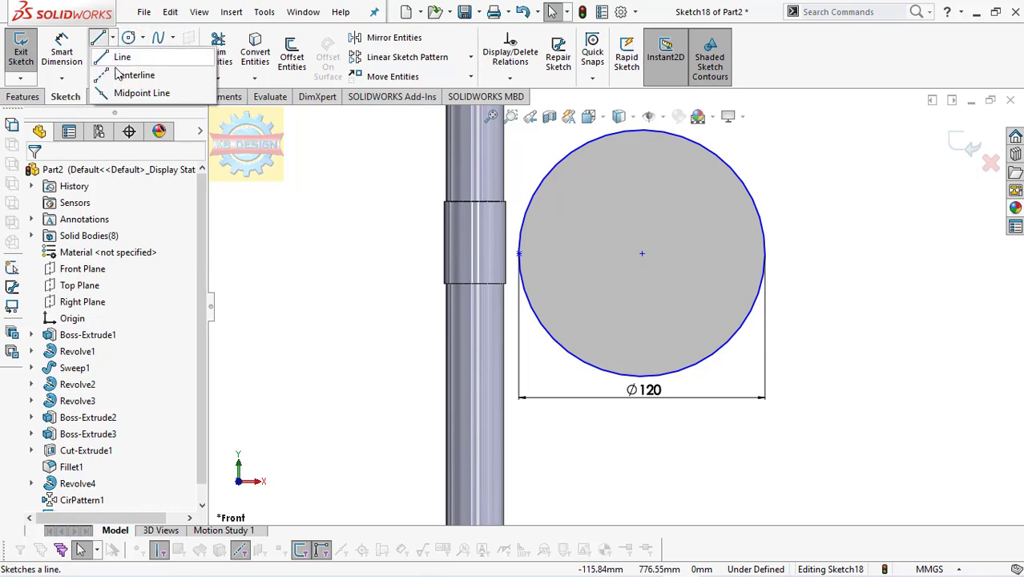
{"action": "left_click", "coordinate": [125, 55]}
{"action": "left_click", "coordinate": [506, 244]}
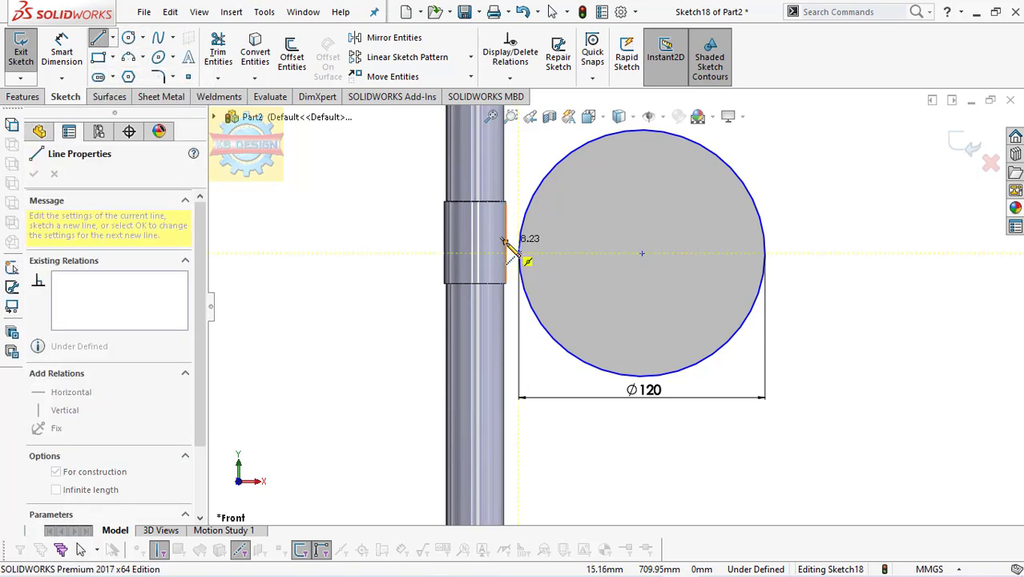
{"action": "left_click", "coordinate": [525, 261]}
{"action": "key", "text": "Escape"}
{"action": "left_click", "coordinate": [511, 249]}
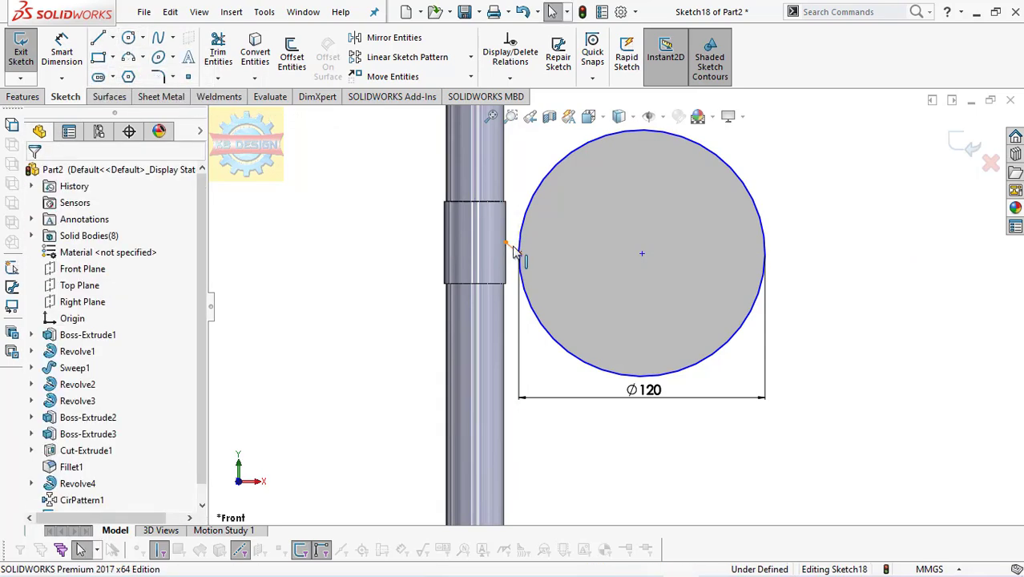
{"action": "key", "text": "Delete"}
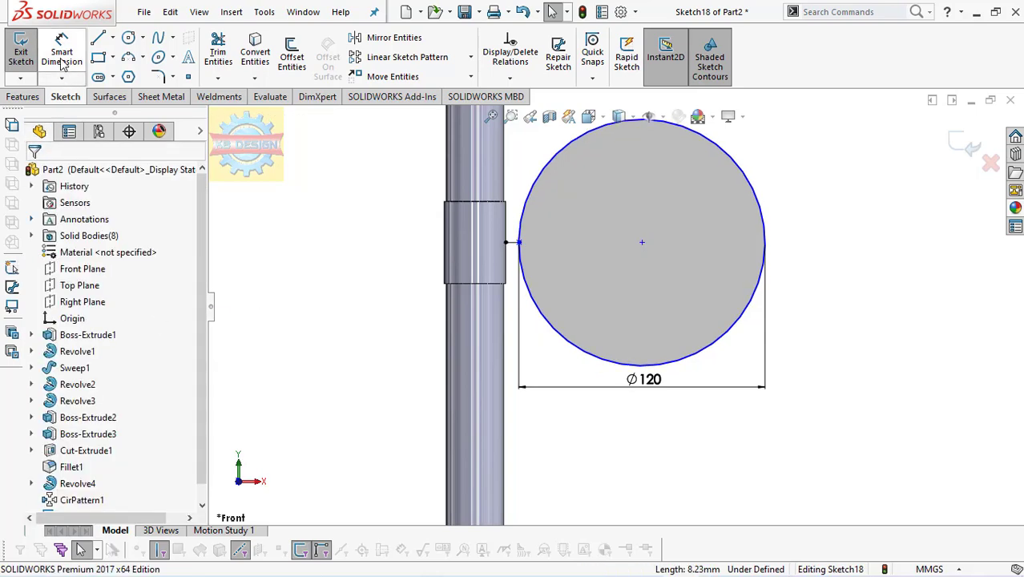
Dimension the gap between the circle's left-edge point and the collar to 5
{"action": "left_click", "coordinate": [63, 56]}
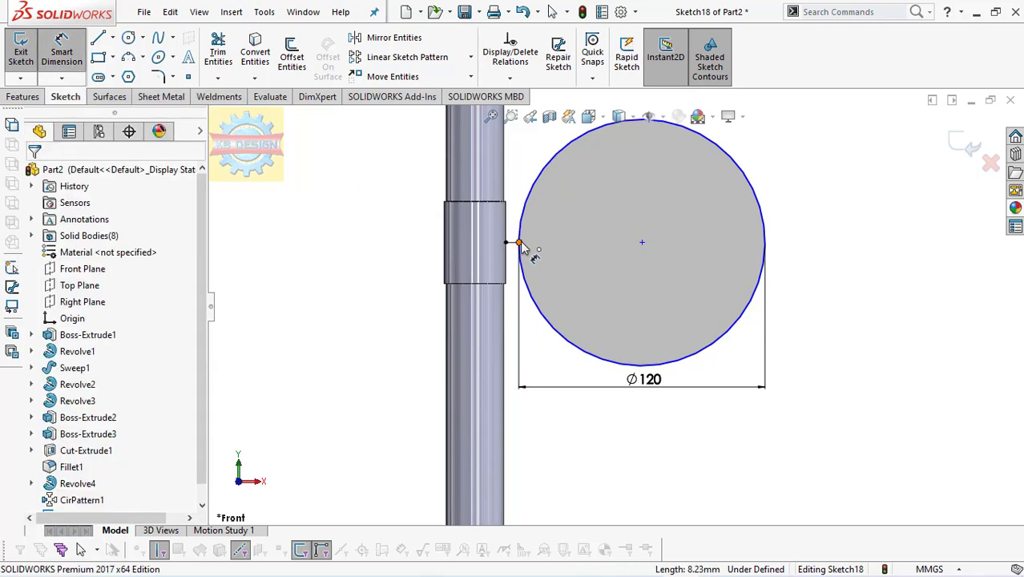
{"action": "left_click", "coordinate": [520, 242]}
{"action": "left_click", "coordinate": [508, 252]}
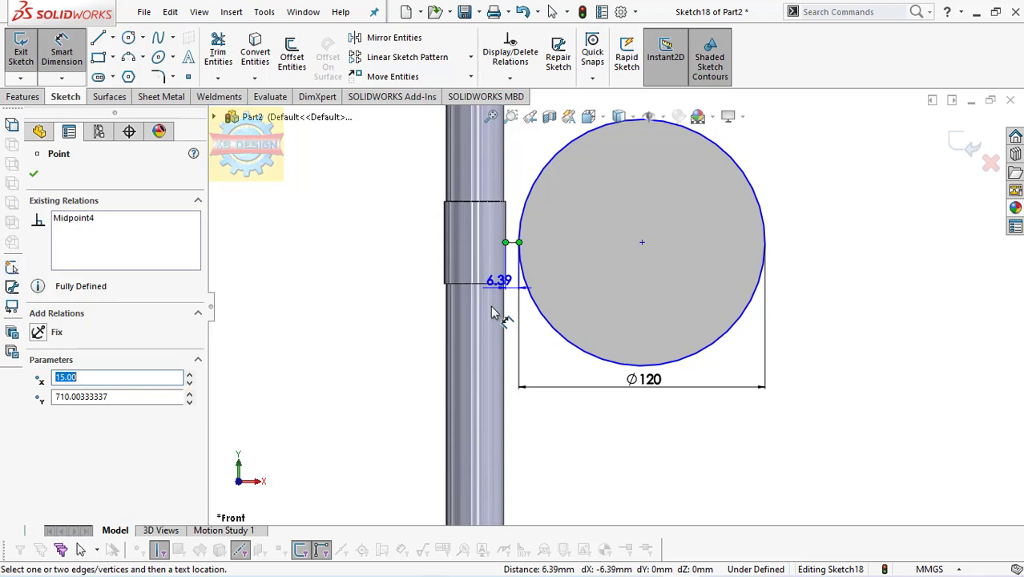
{"action": "left_click", "coordinate": [433, 360]}
{"action": "type", "text": "5"}
{"action": "key", "text": "Return"}
{"action": "key", "text": "Escape"}
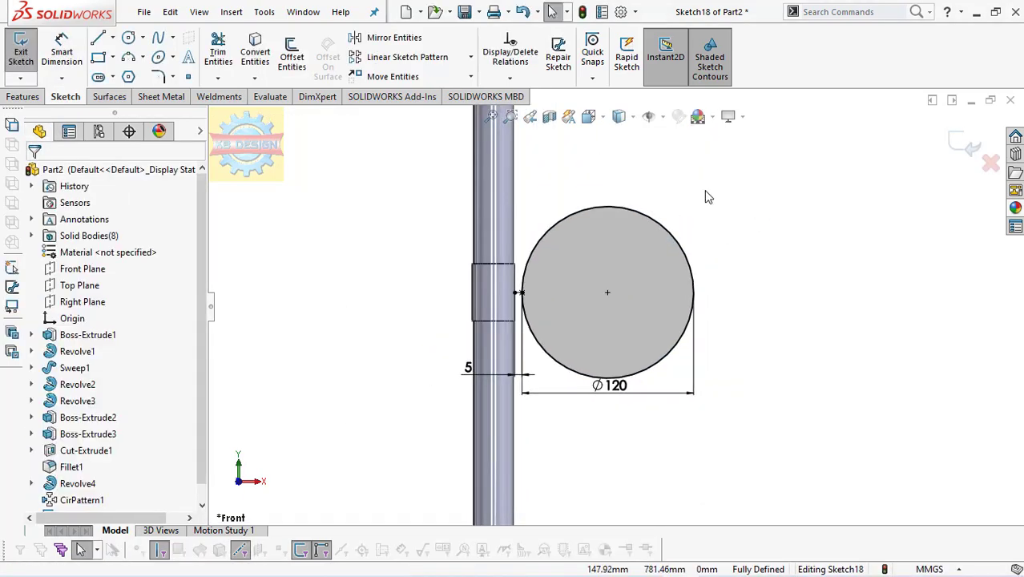
Draw a slanted line from the circle's upper-left edge rising up-right, ending in a short vertical segment
{"action": "left_click", "coordinate": [98, 38]}
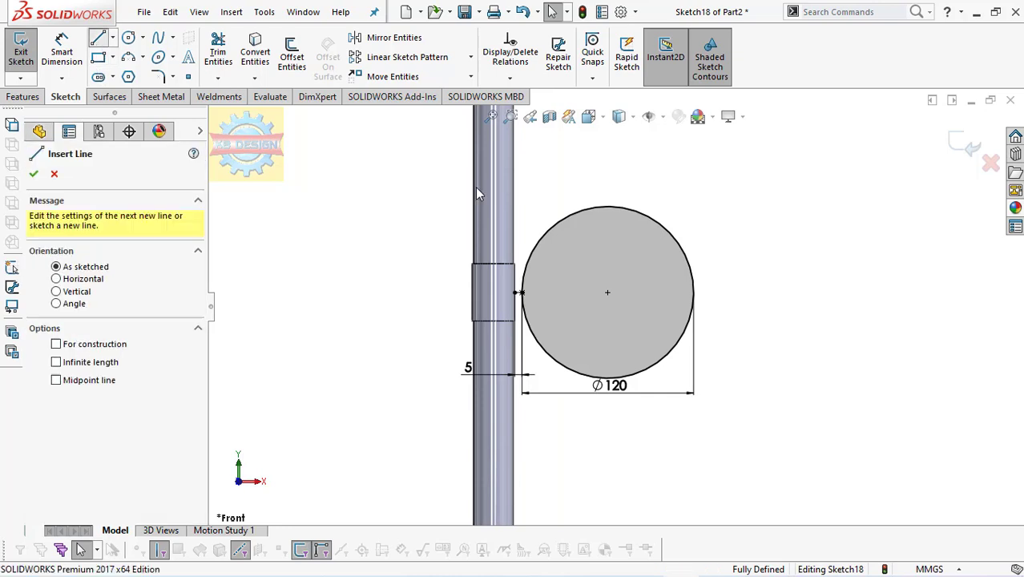
{"action": "left_click", "coordinate": [551, 274]}
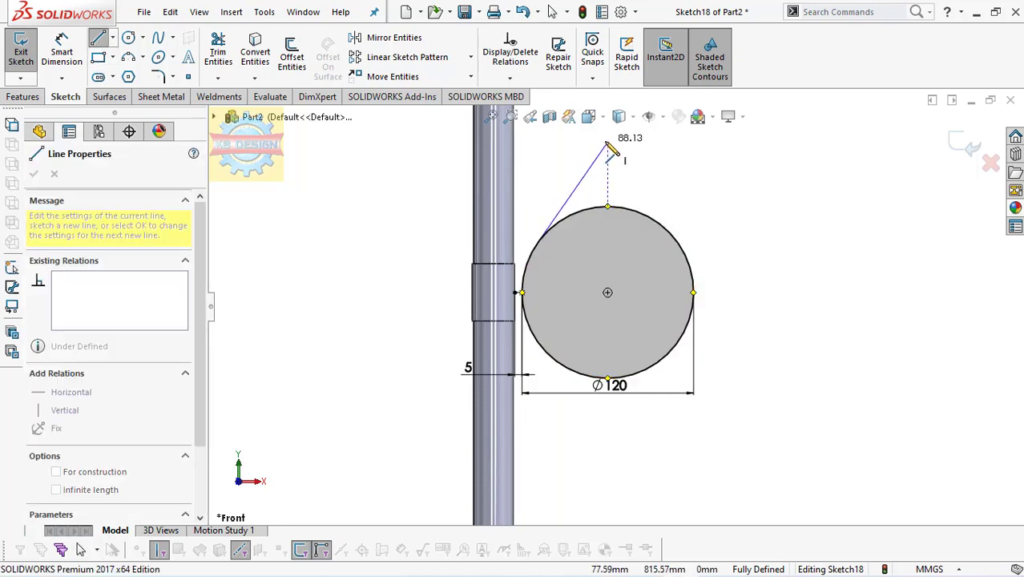
{"action": "left_click", "coordinate": [607, 143]}
{"action": "key", "text": "z"}
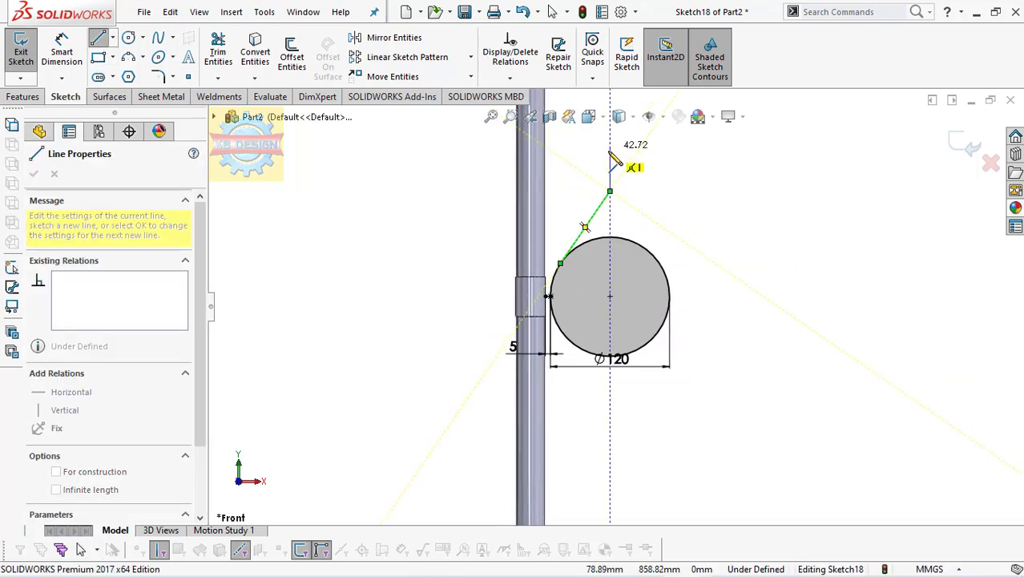
{"action": "left_click", "coordinate": [610, 152]}
{"action": "key", "text": "Escape"}
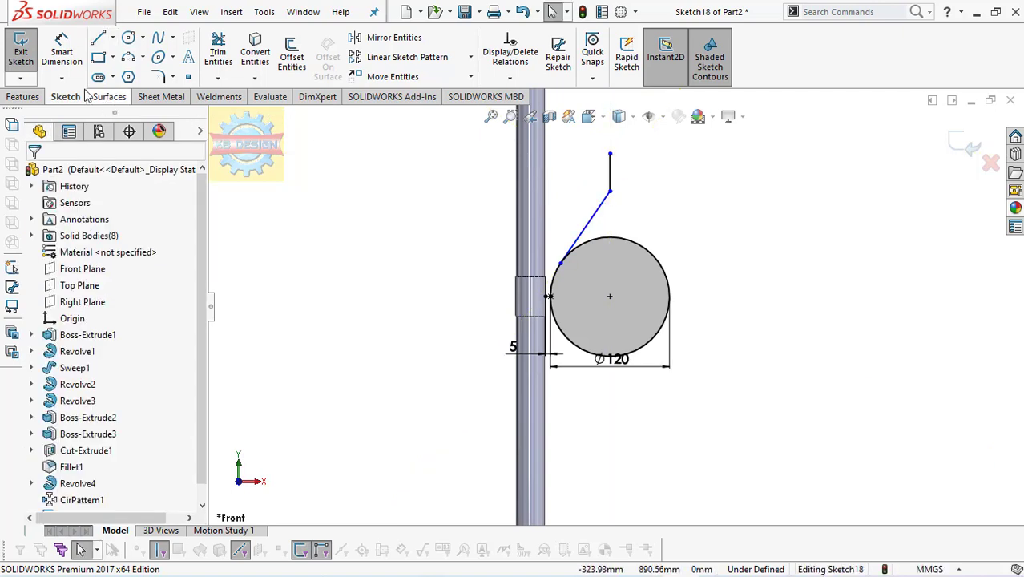
{"action": "left_click", "coordinate": [62, 49]}
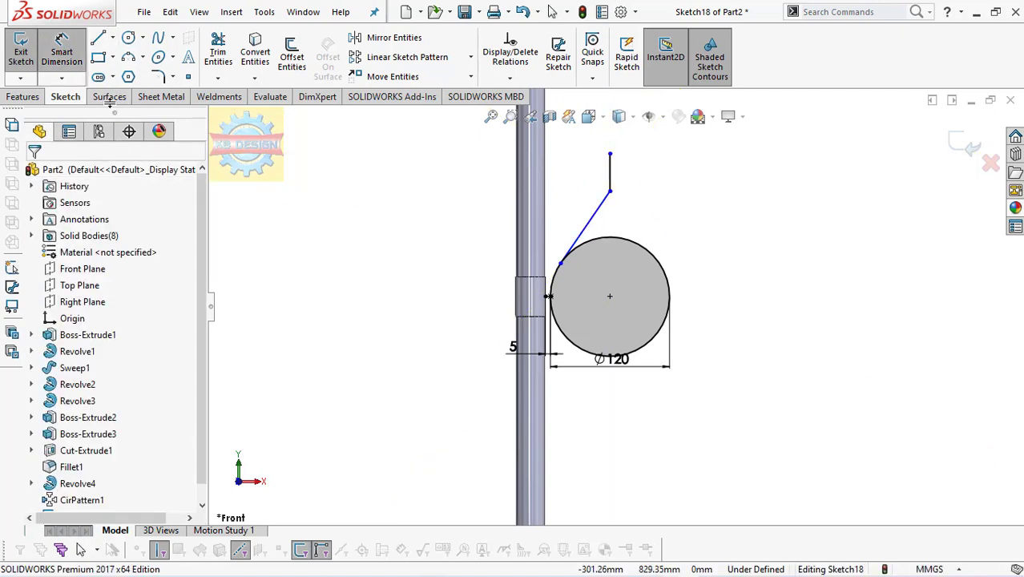
{"action": "left_click", "coordinate": [113, 38]}
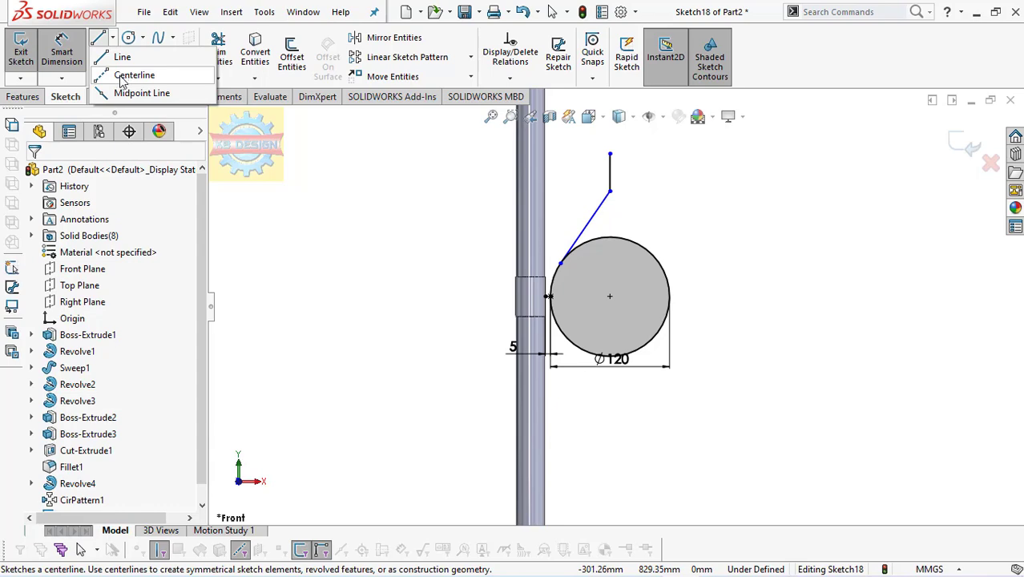
Draw a vertical centerline up the pole axis and dimension the short vertical line 80 from it
{"action": "left_click", "coordinate": [128, 76]}
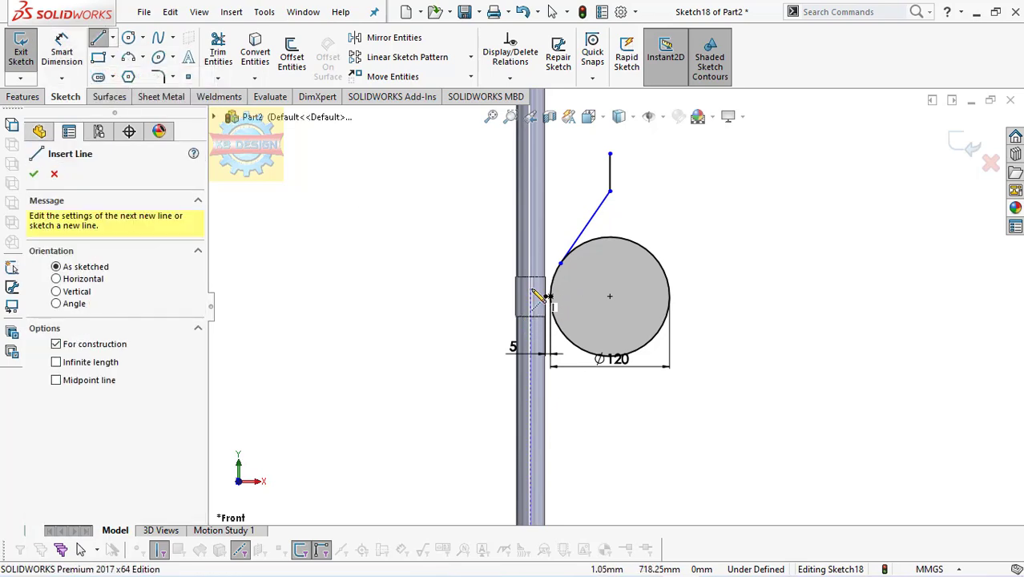
{"action": "left_click", "coordinate": [531, 289]}
{"action": "left_click", "coordinate": [530, 200]}
{"action": "key", "text": "Escape"}
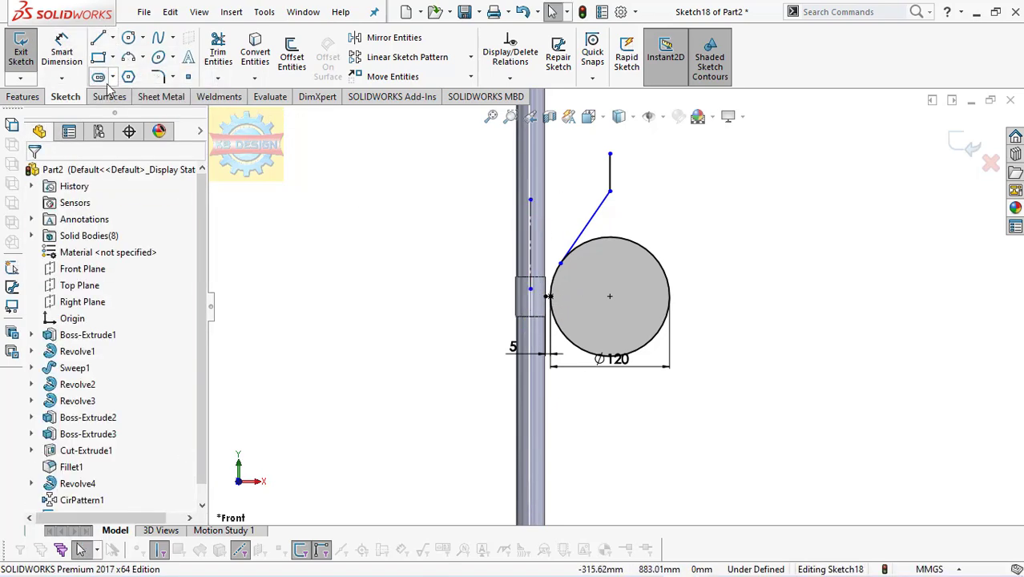
{"action": "key", "text": "d"}
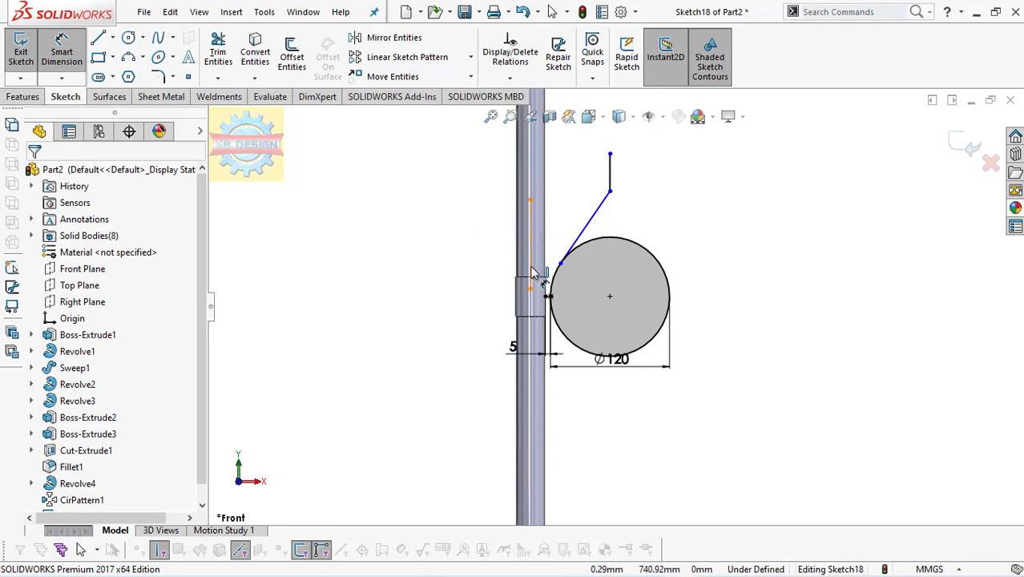
{"action": "left_click", "coordinate": [529, 244]}
{"action": "left_click", "coordinate": [609, 181]}
{"action": "left_click", "coordinate": [593, 183]}
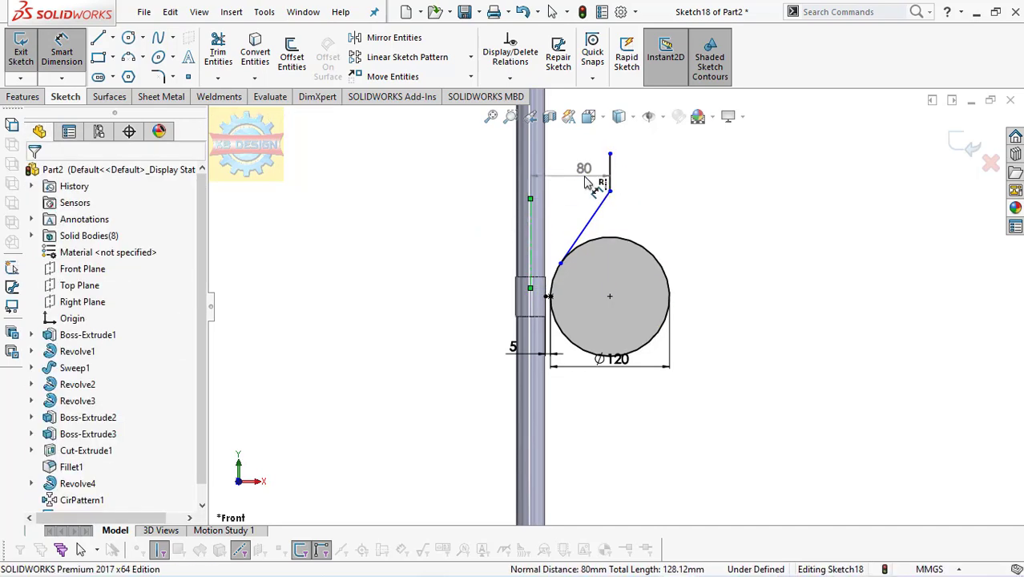
{"action": "scroll", "coordinate": [615, 200], "scroll_direction": "down", "scroll_amount": 1}
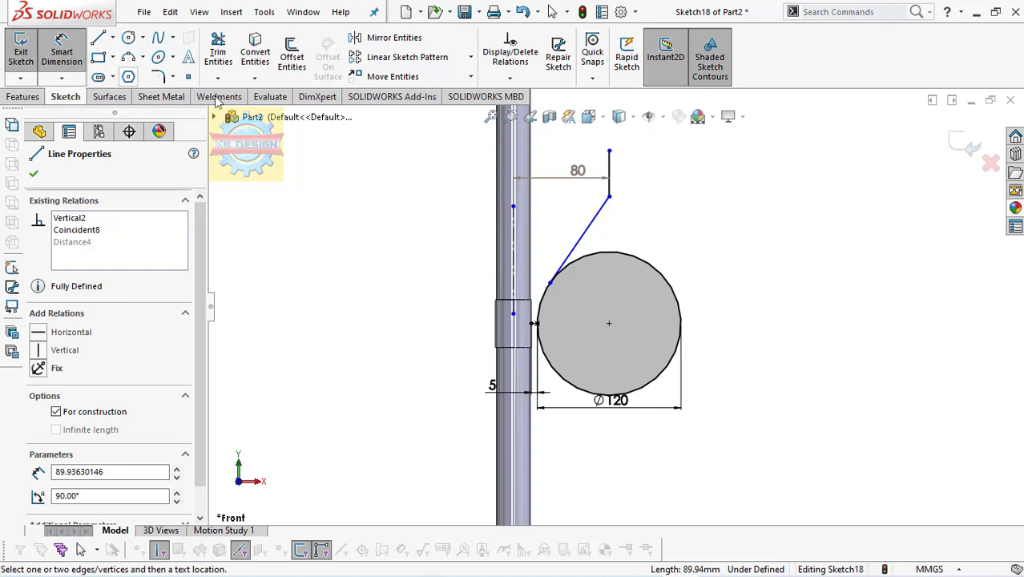
{"action": "left_click", "coordinate": [609, 151]}
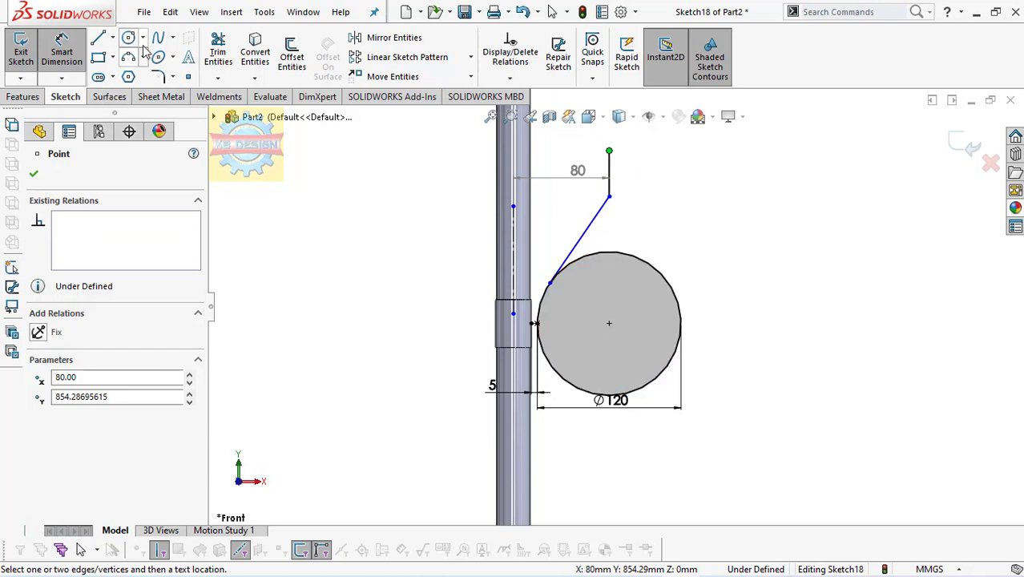
Add a point at the circle's bottom and dimension the vertical line's top 185 above it
{"action": "left_click", "coordinate": [189, 78]}
{"action": "left_click", "coordinate": [609, 396]}
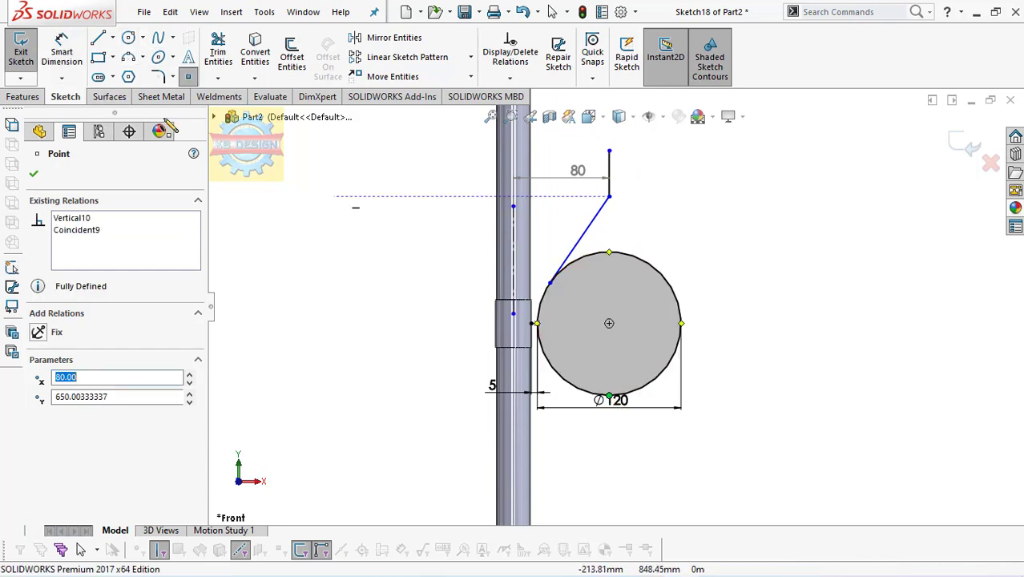
{"action": "left_click", "coordinate": [72, 58]}
{"action": "left_click", "coordinate": [609, 152]}
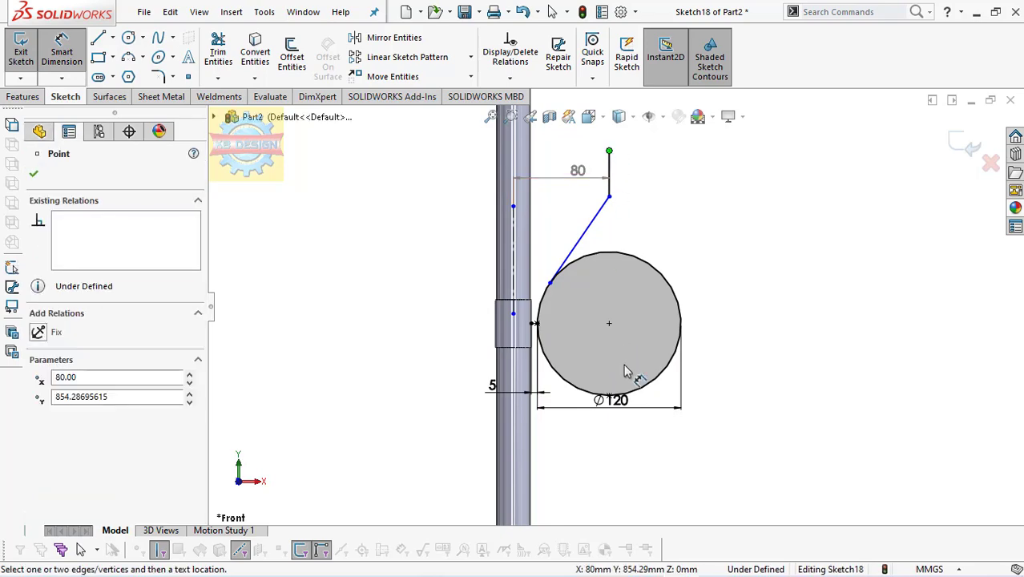
{"action": "left_click", "coordinate": [611, 398]}
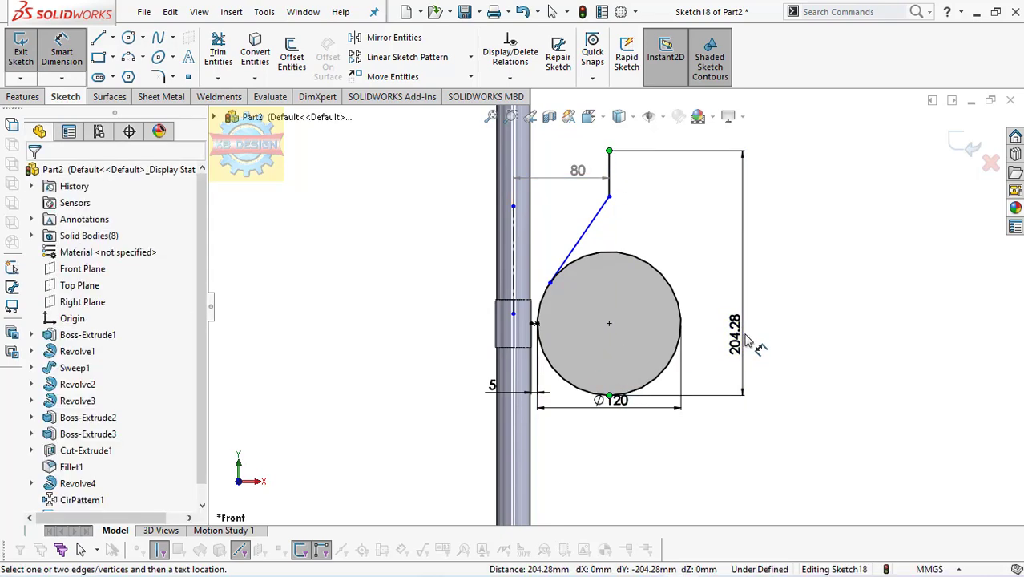
{"action": "left_click", "coordinate": [751, 343]}
{"action": "type", "text": "185"}
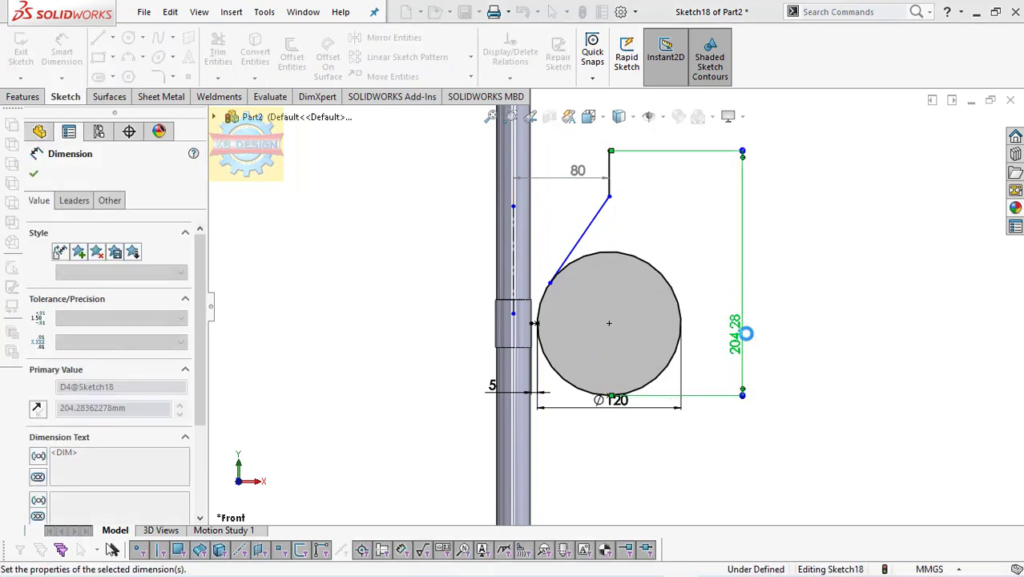
{"action": "key", "text": "Return"}
{"action": "key", "text": "Escape"}
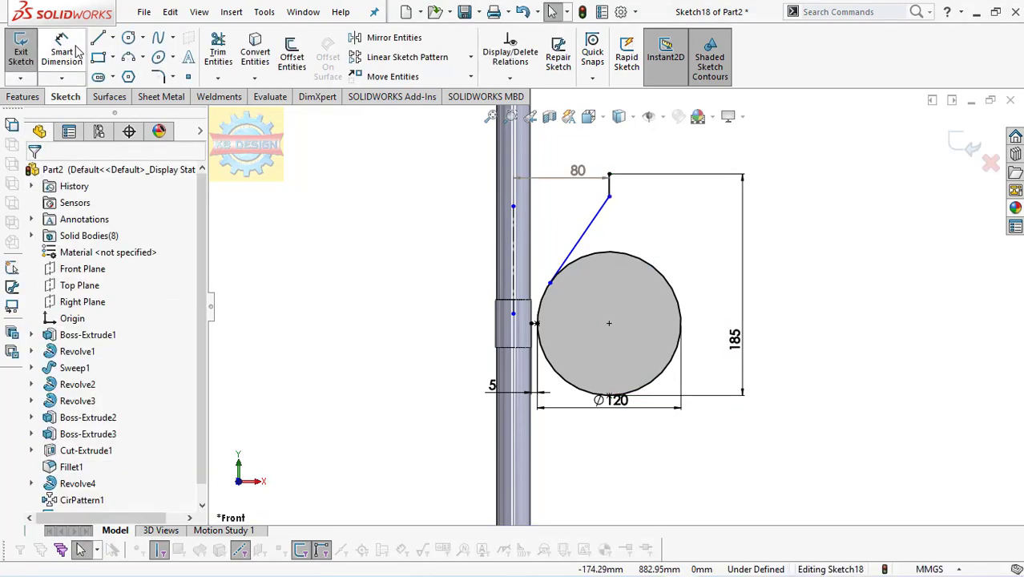
Round the corner between the slanted and vertical lines with an R30 sketch fillet
{"action": "left_click", "coordinate": [157, 76]}
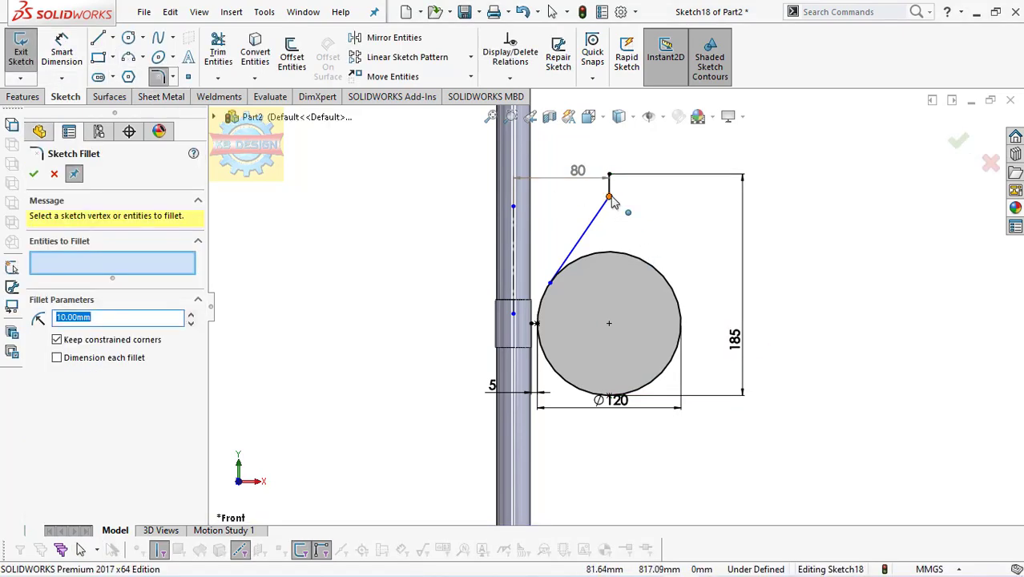
{"action": "left_click", "coordinate": [610, 197]}
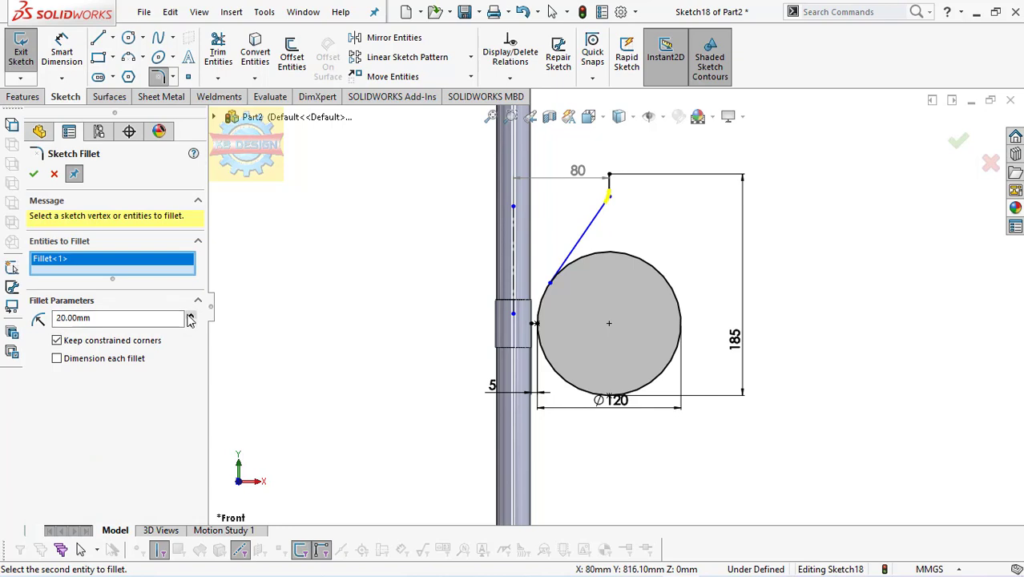
{"action": "left_click", "coordinate": [33, 175]}
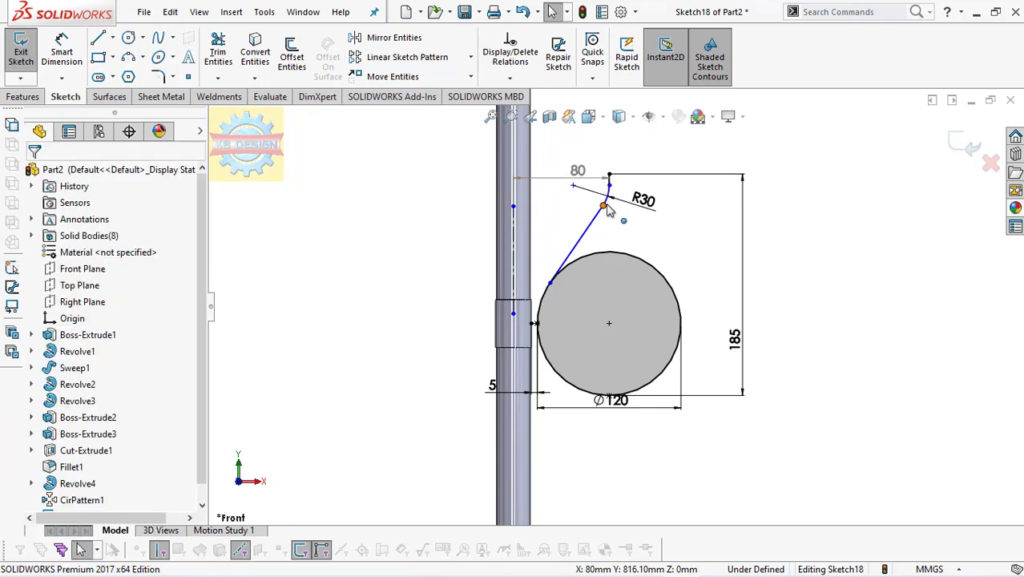
{"action": "left_click_drag", "start_coordinate": [610, 193], "coordinate": [610, 213]}
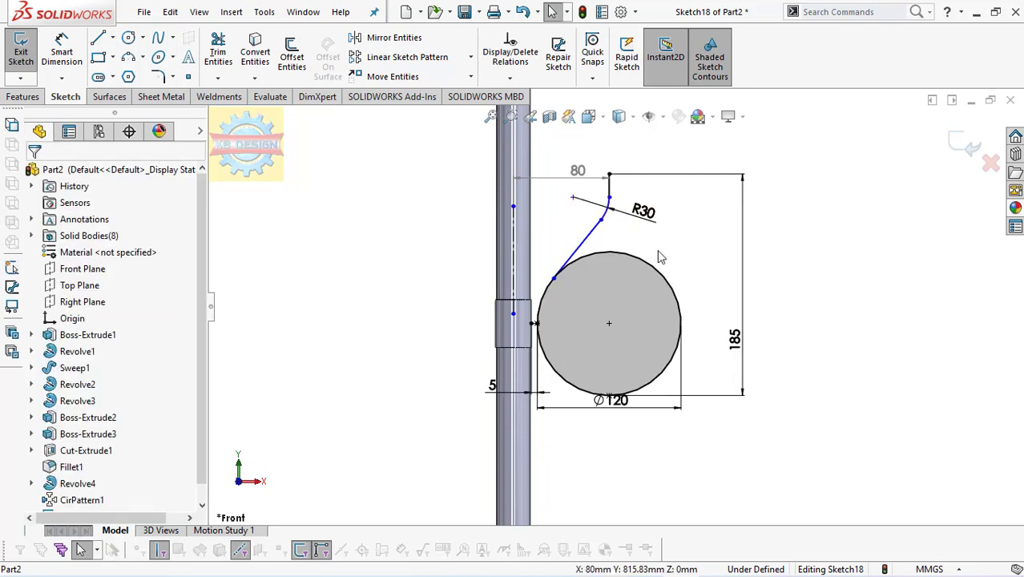
{"action": "scroll", "coordinate": [659, 256], "scroll_direction": "down", "scroll_amount": 1}
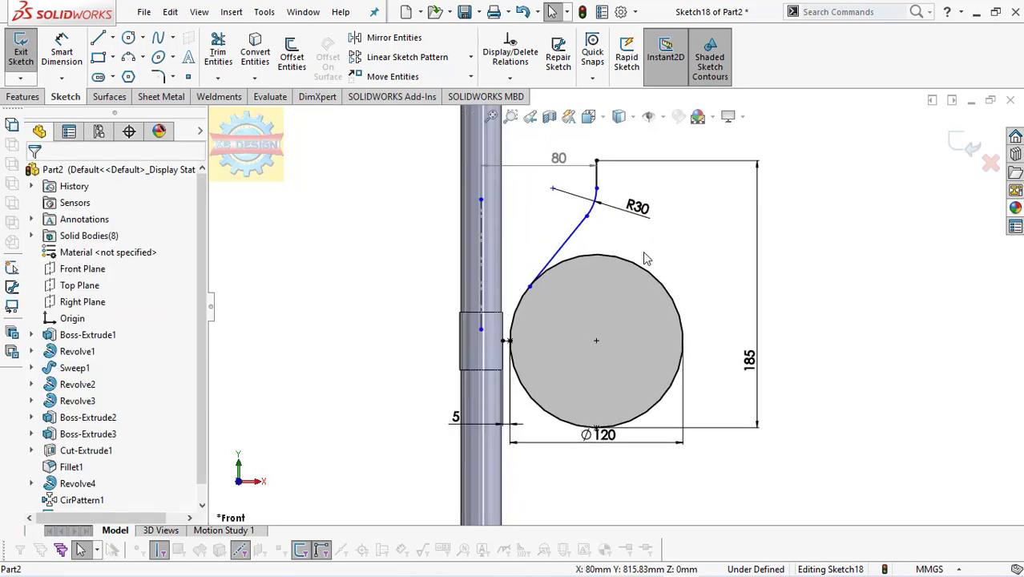
Draw a horizontal and a slanted centerline from the Ø120 circle's centre
{"action": "left_click", "coordinate": [112, 37]}
{"action": "left_click", "coordinate": [128, 75]}
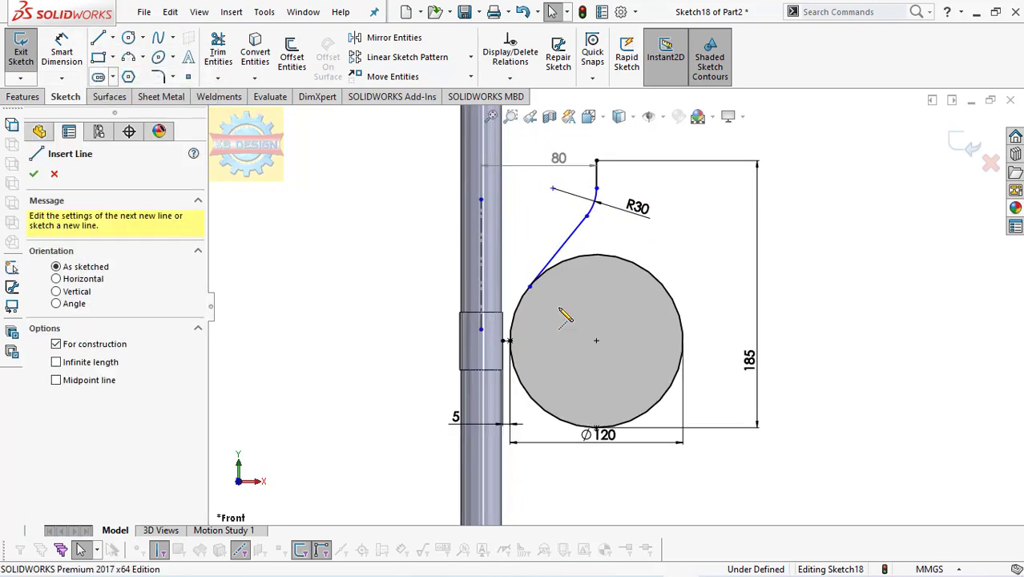
{"action": "left_click", "coordinate": [596, 343]}
{"action": "left_click", "coordinate": [510, 340]}
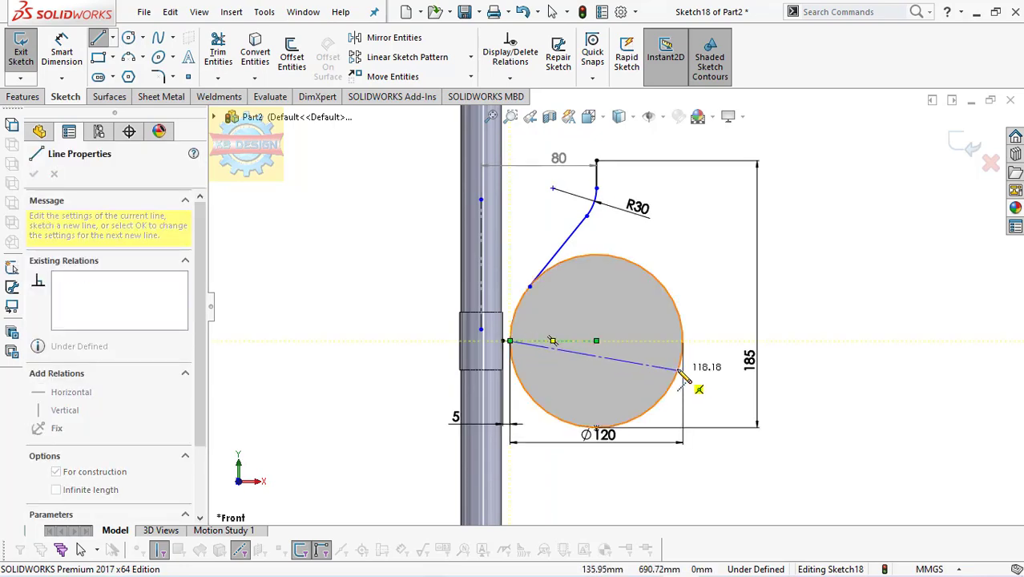
{"action": "left_click", "coordinate": [679, 370]}
{"action": "key", "text": "Escape"}
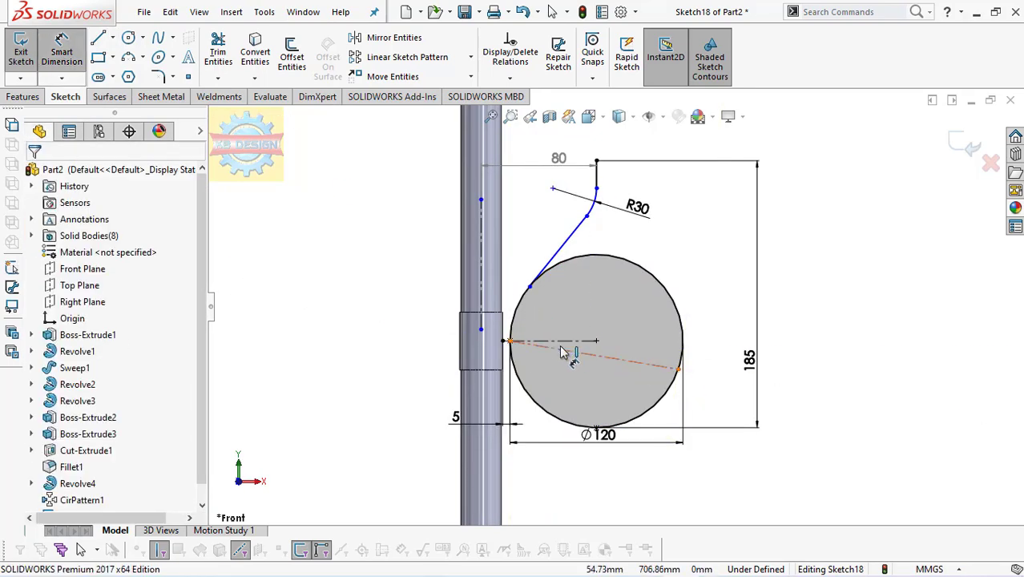
Dimension the angle between the two centerlines to 10°
{"action": "left_click", "coordinate": [563, 351]}
{"action": "left_click", "coordinate": [553, 341]}
{"action": "left_click", "coordinate": [634, 358]}
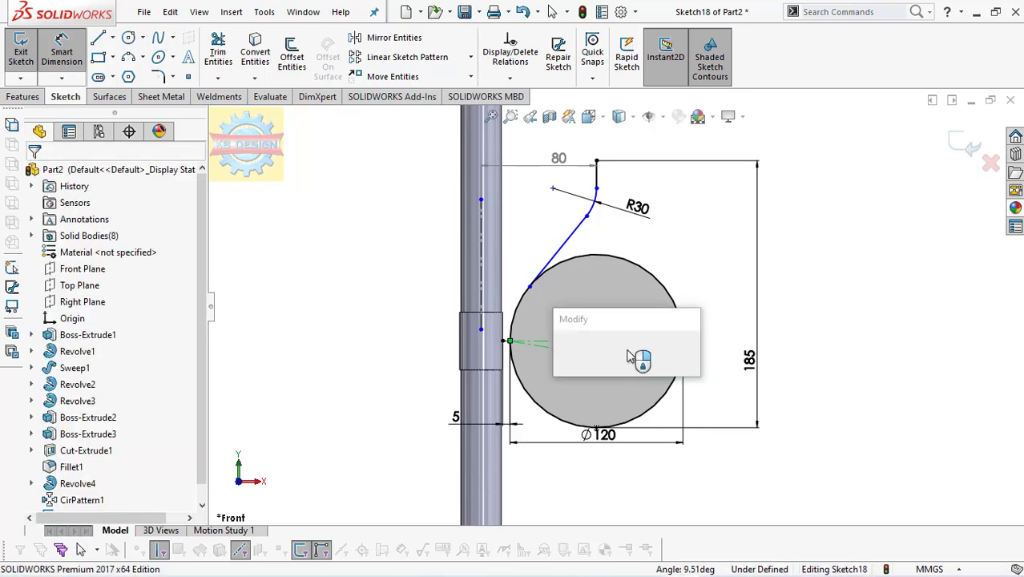
{"action": "type", "text": "10"}
{"action": "key", "text": "Return"}
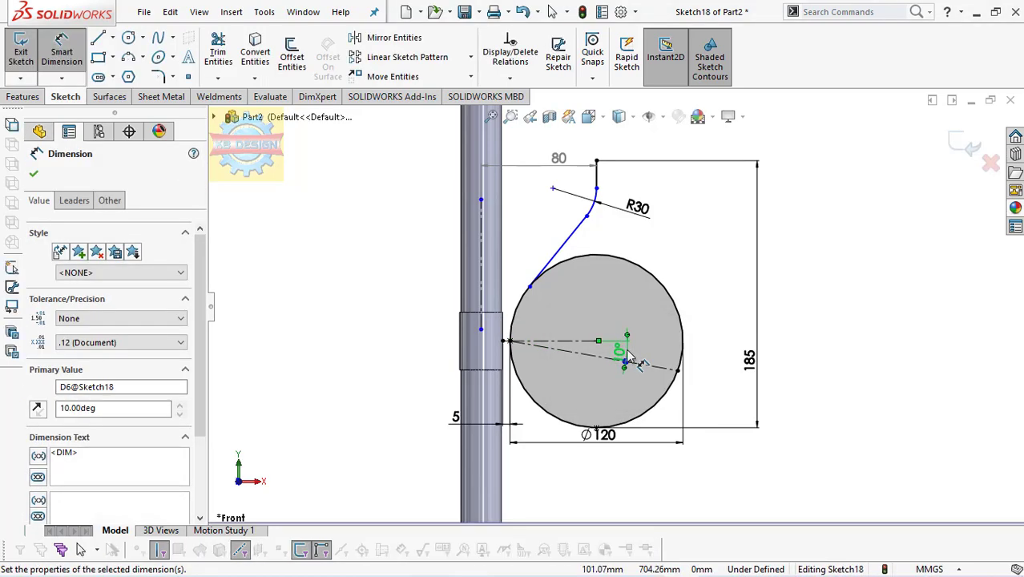
{"action": "key", "text": "Escape"}
{"action": "left_click", "coordinate": [217, 78]}
{"action": "left_click", "coordinate": [224, 88]}
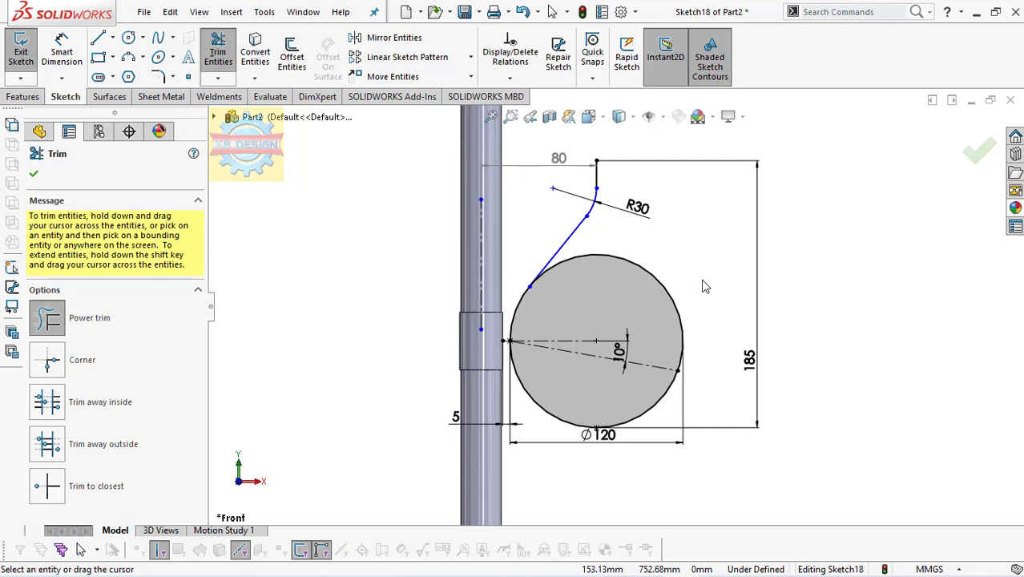
Trim away the circle's upper arc, then try a revolve and cancel it
{"action": "left_click_drag", "start_coordinate": [704, 286], "coordinate": [659, 298]}
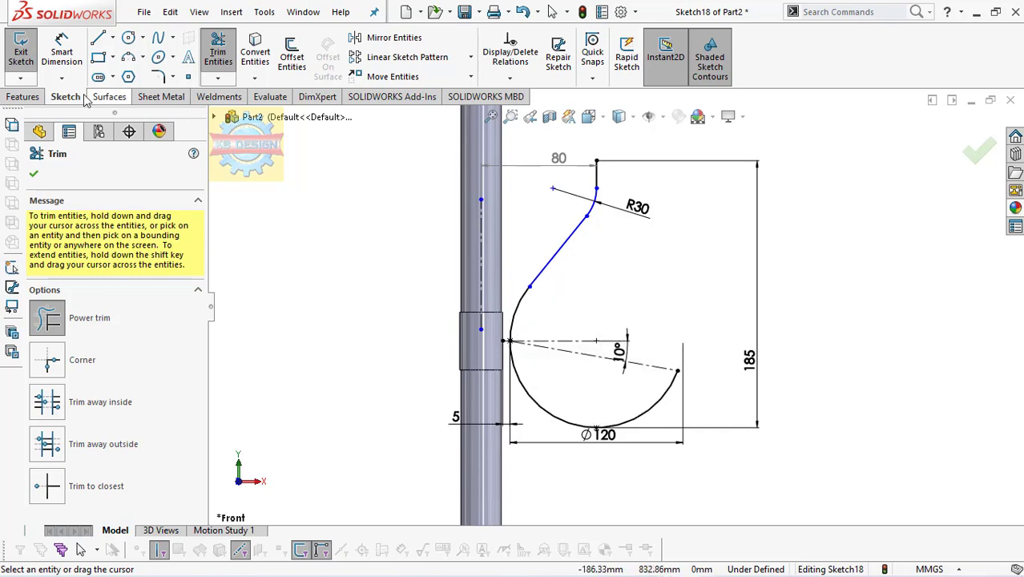
{"action": "left_click", "coordinate": [22, 96]}
{"action": "left_click", "coordinate": [70, 64]}
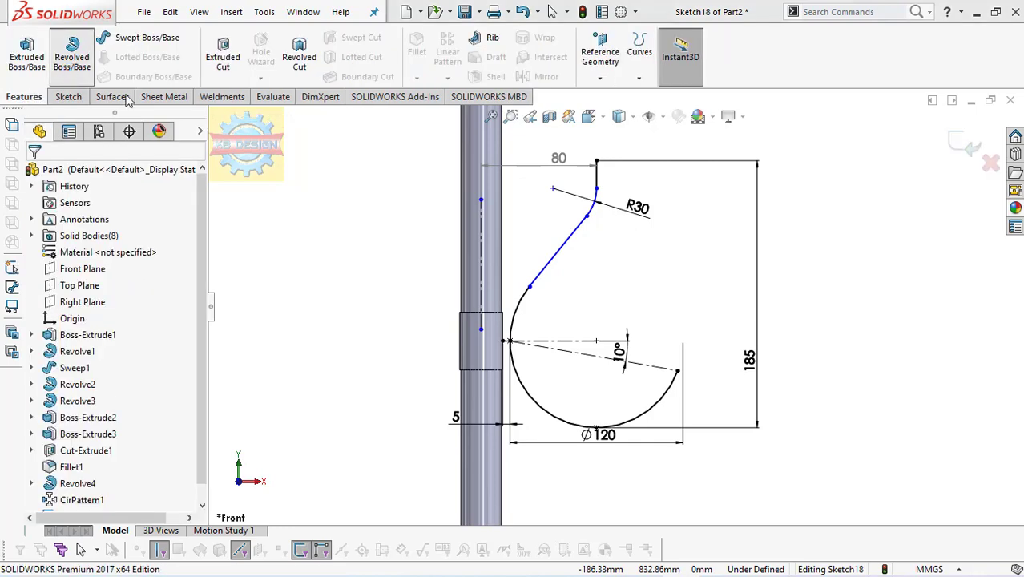
{"action": "left_click", "coordinate": [551, 301]}
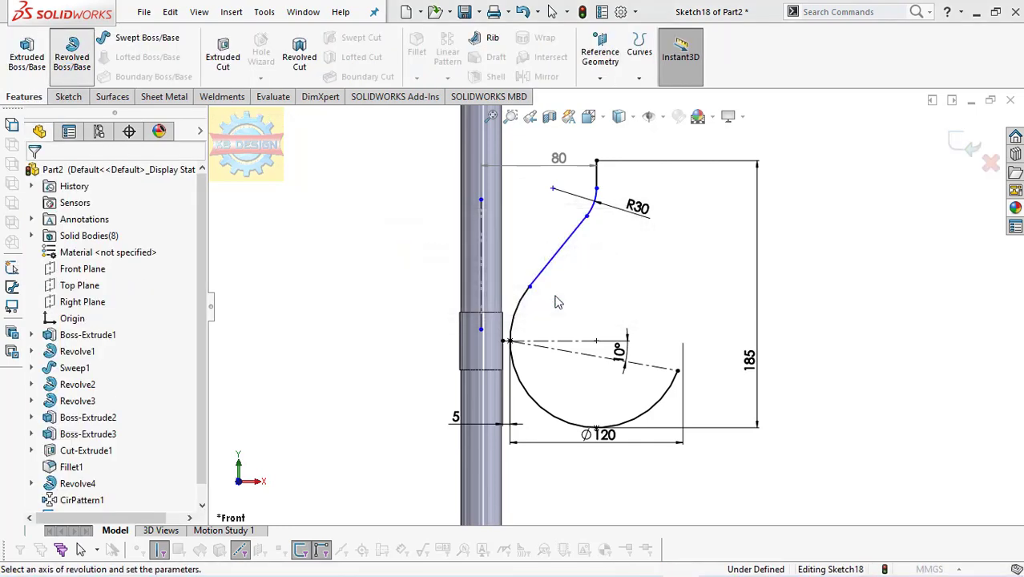
{"action": "left_click", "coordinate": [54, 174]}
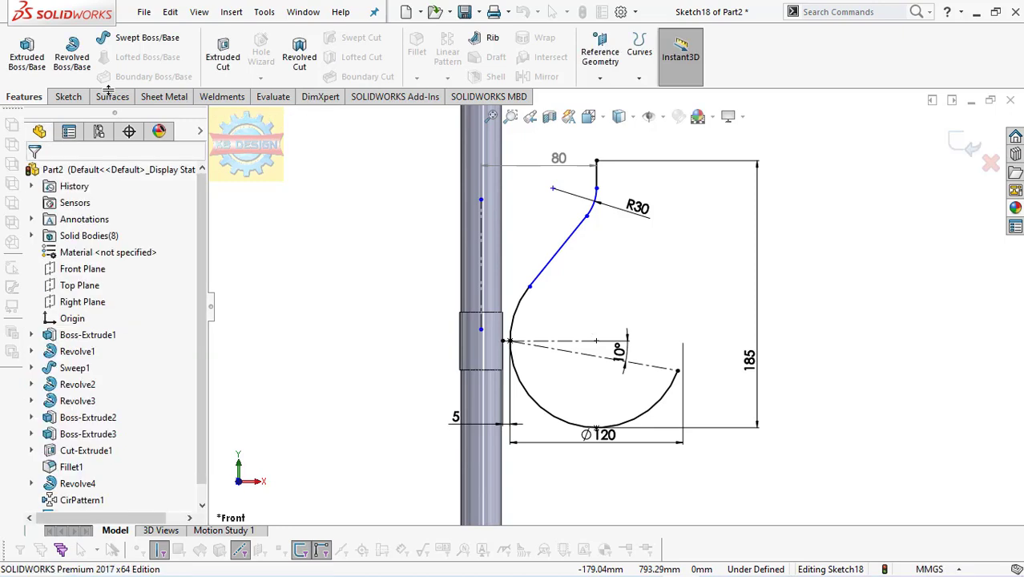
Attempt a circular-profile sweep along Sketch18, abandon it, and reopen Sketch18 for editing
{"action": "left_click", "coordinate": [147, 37]}
{"action": "left_click", "coordinate": [57, 230]}
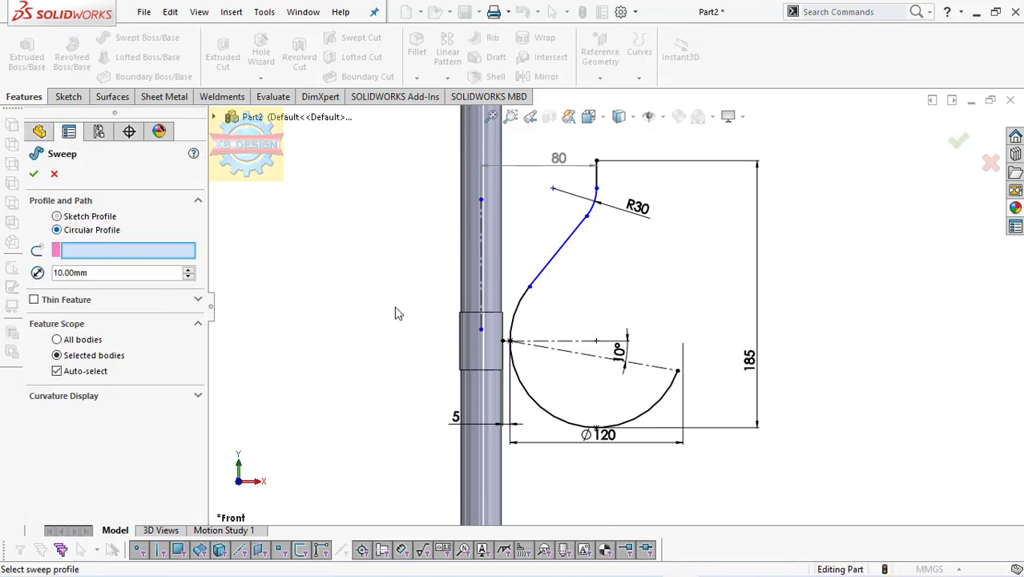
{"action": "left_click", "coordinate": [519, 303]}
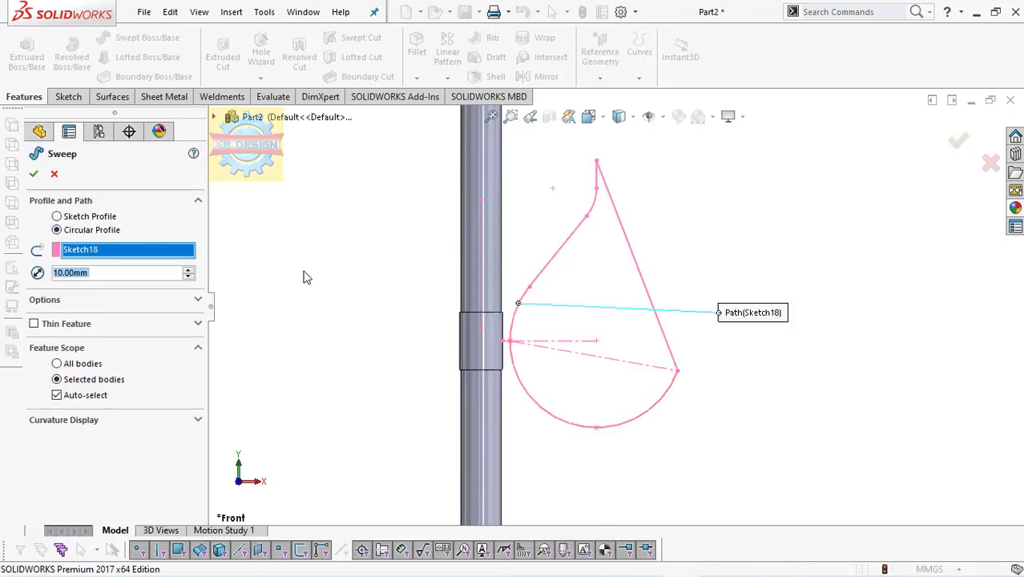
{"action": "key", "text": "Escape"}
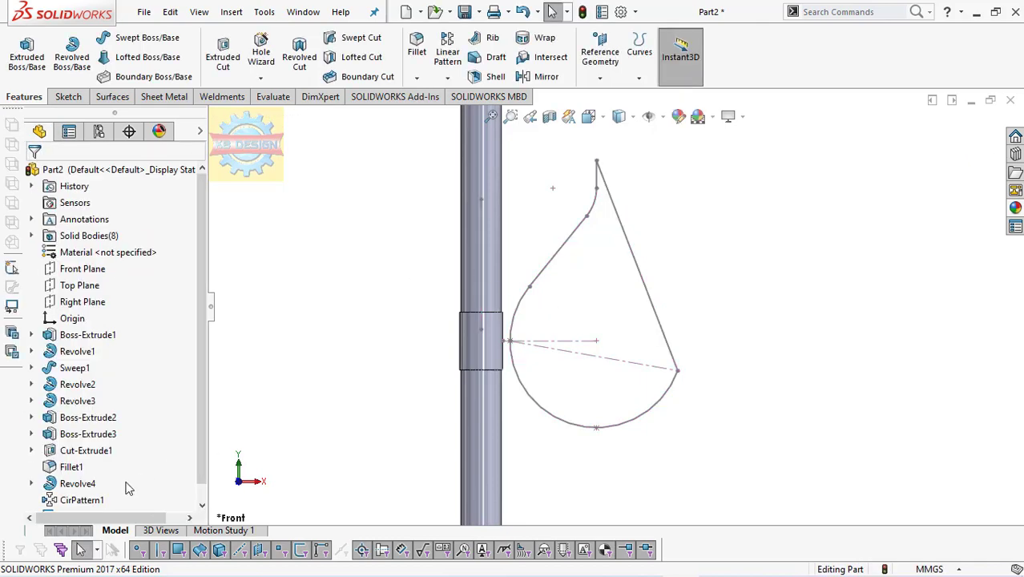
{"action": "scroll", "coordinate": [120, 492], "scroll_direction": "down", "scroll_amount": 1}
{"action": "left_click", "coordinate": [86, 500]}
Delete the stray slanted line from Sketch18 and exit the sketch
{"action": "left_click", "coordinate": [130, 454]}
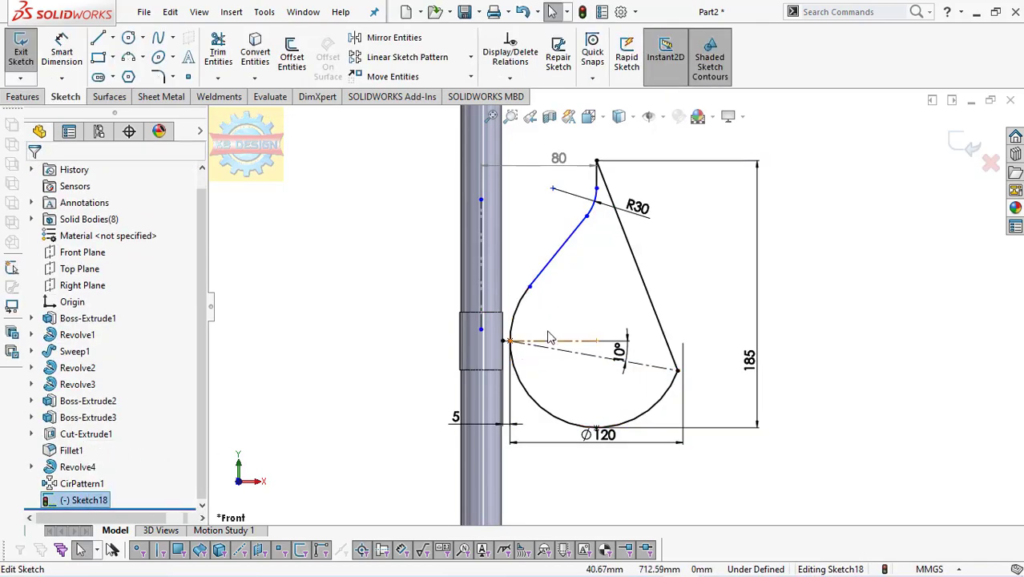
{"action": "left_click", "coordinate": [639, 269]}
{"action": "key", "text": "Delete"}
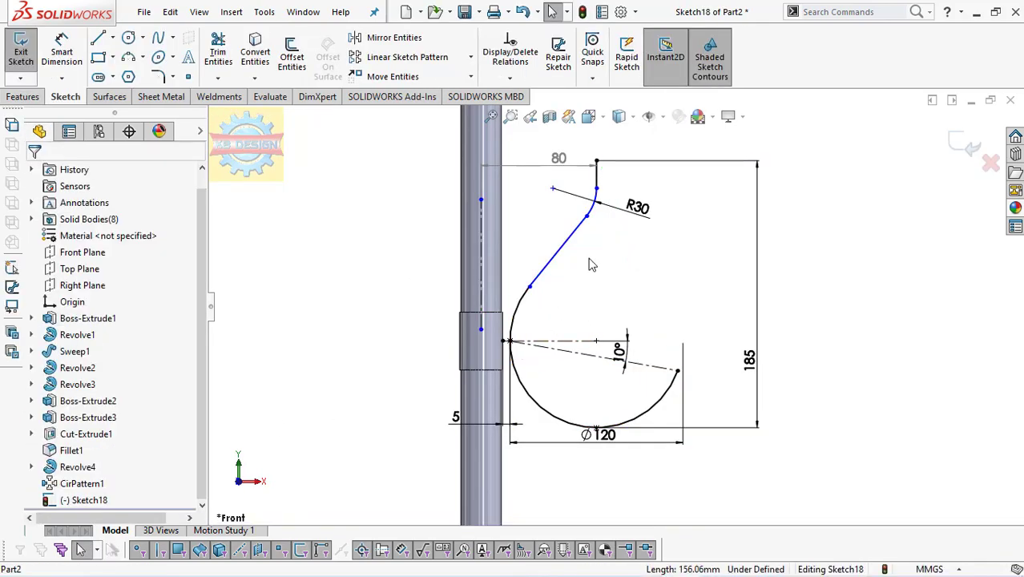
{"action": "left_click", "coordinate": [20, 52]}
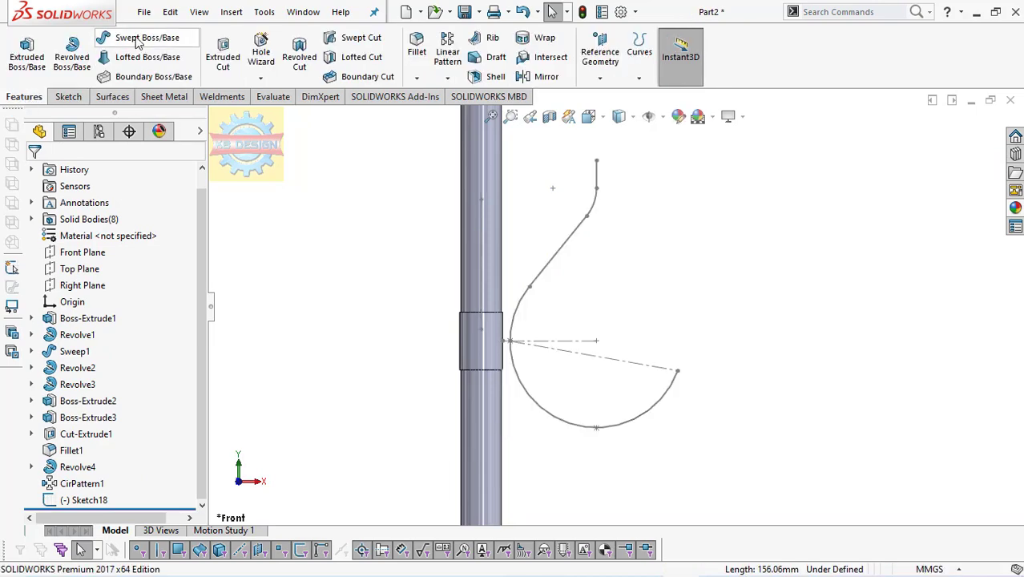
Sweep a 10 mm circular profile along Sketch18 to form the hook tube Sweep2
{"action": "left_click", "coordinate": [138, 43]}
{"action": "left_click", "coordinate": [57, 230]}
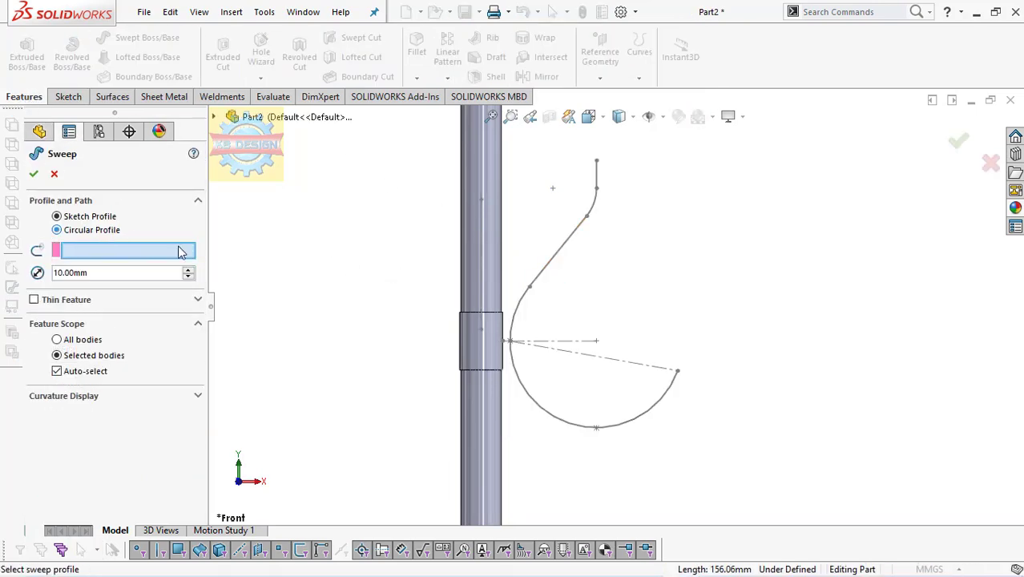
{"action": "left_click", "coordinate": [570, 240]}
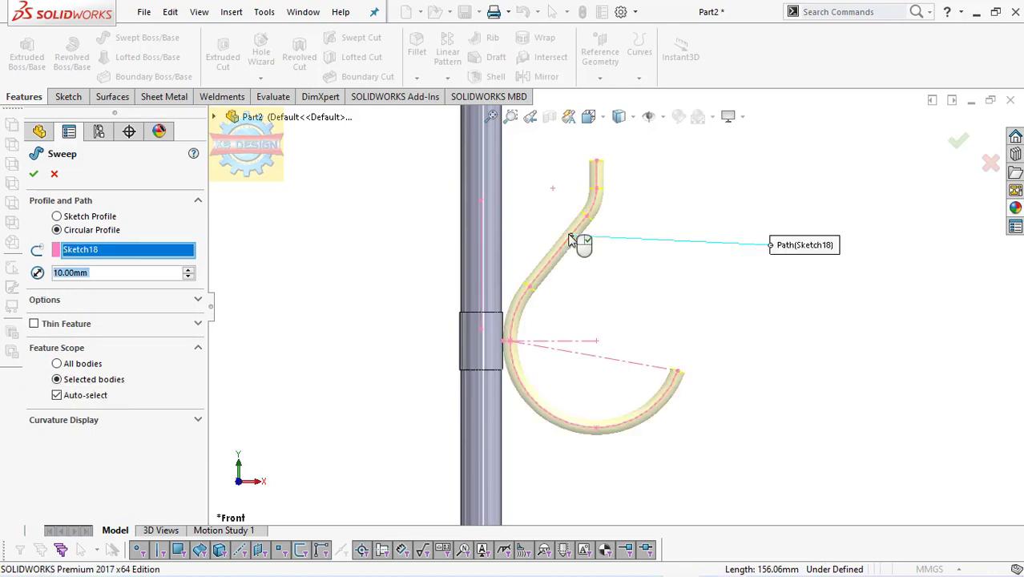
{"action": "left_click", "coordinate": [34, 175]}
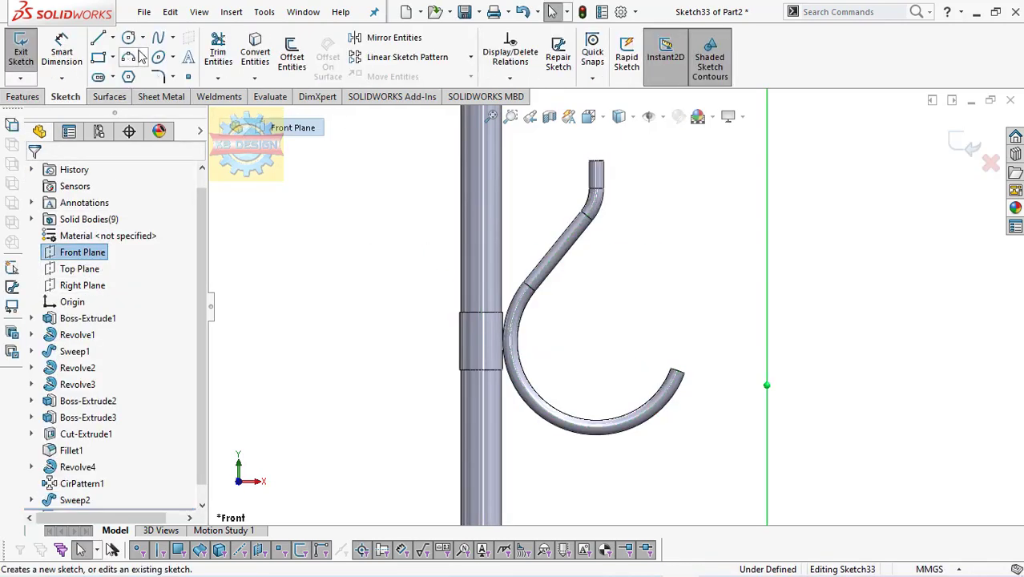
On Front Plane, draw a Ø25 circle centred on the hook's lower tip
{"action": "left_click", "coordinate": [128, 38]}
{"action": "left_click", "coordinate": [677, 371]}
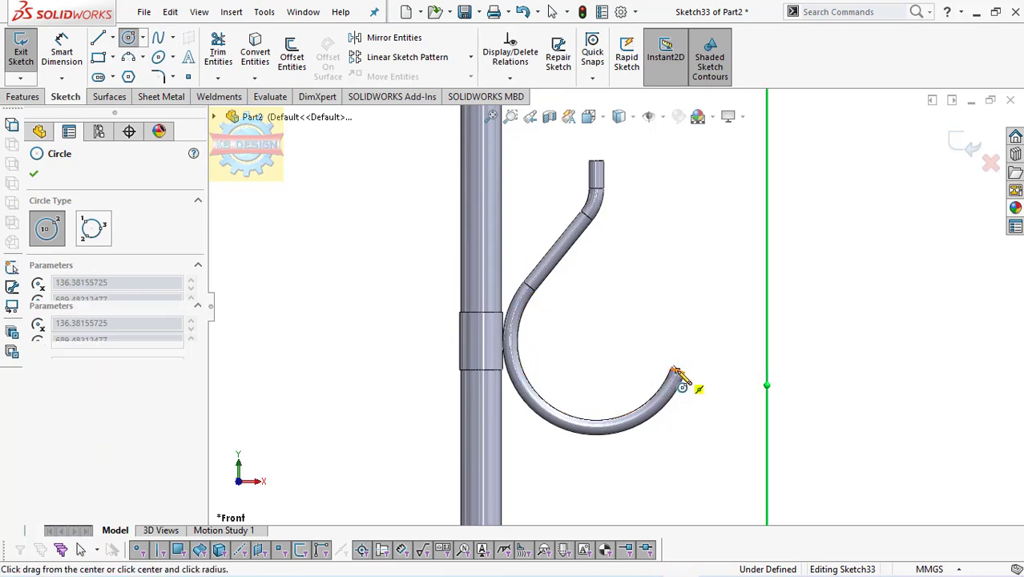
{"action": "left_click", "coordinate": [694, 371]}
{"action": "left_click", "coordinate": [76, 66]}
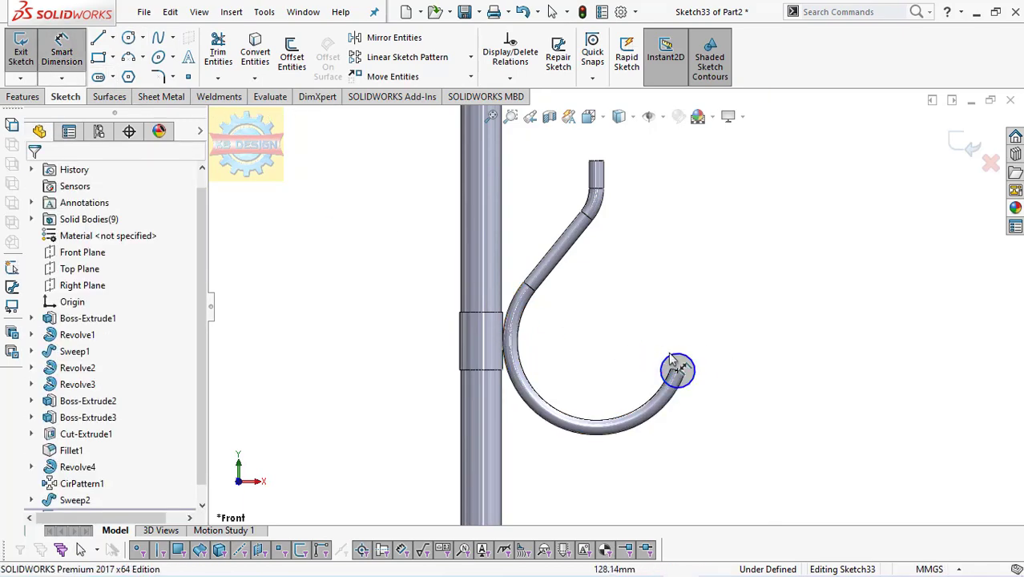
{"action": "left_click", "coordinate": [741, 348]}
{"action": "type", "text": "25"}
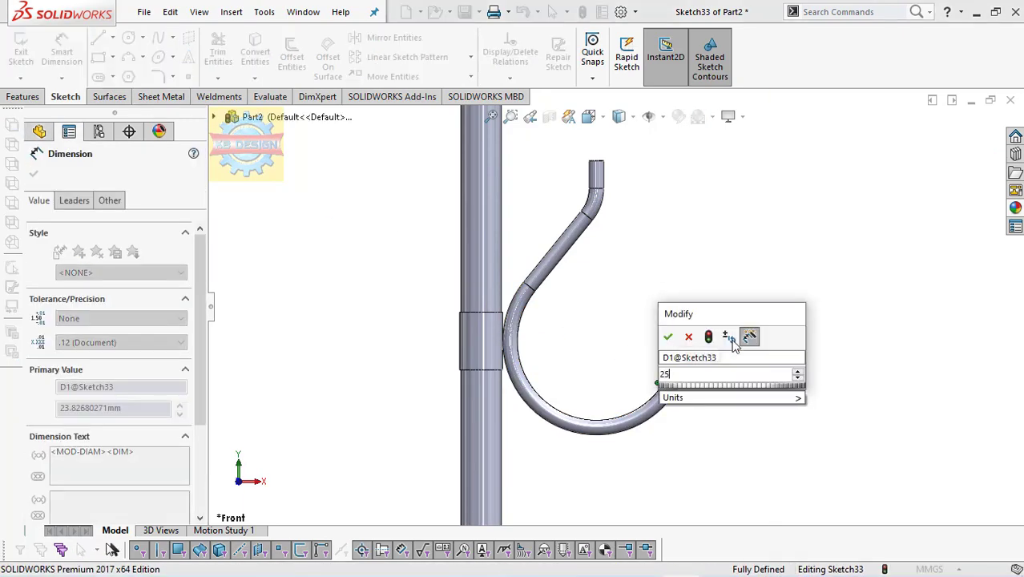
{"action": "key", "text": "Return"}
{"action": "key", "text": "Escape"}
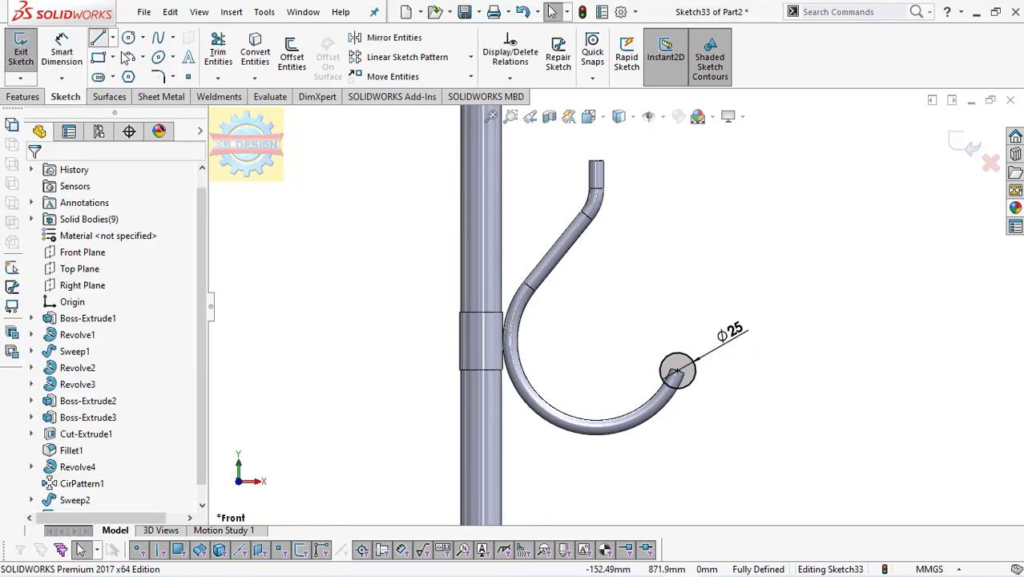
Add a vertical line through the centre, trim to a half circle, and revolve it into a ball
{"action": "left_click", "coordinate": [98, 38]}
{"action": "left_click", "coordinate": [677, 370]}
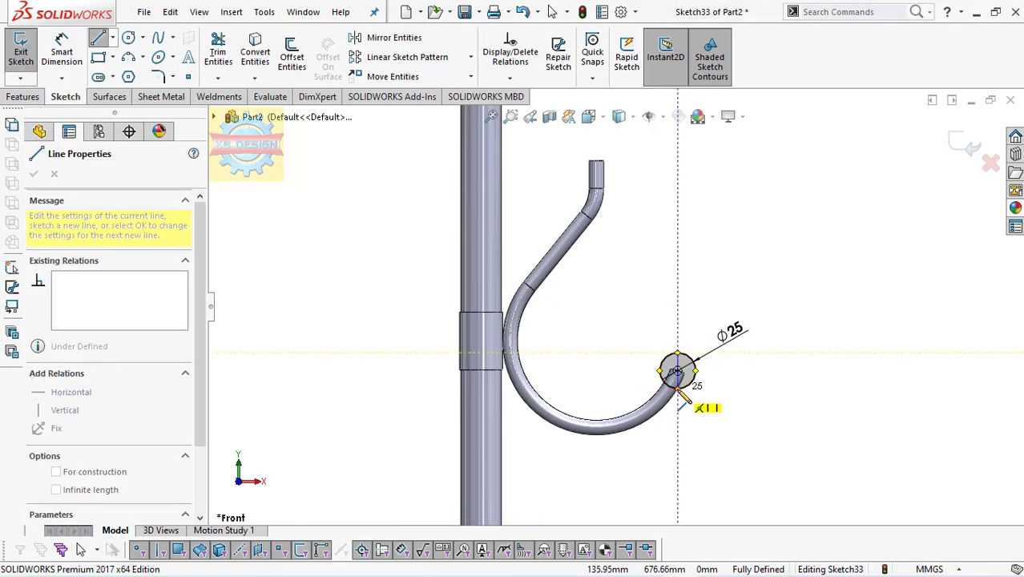
{"action": "left_click", "coordinate": [685, 399]}
{"action": "left_click", "coordinate": [217, 49]}
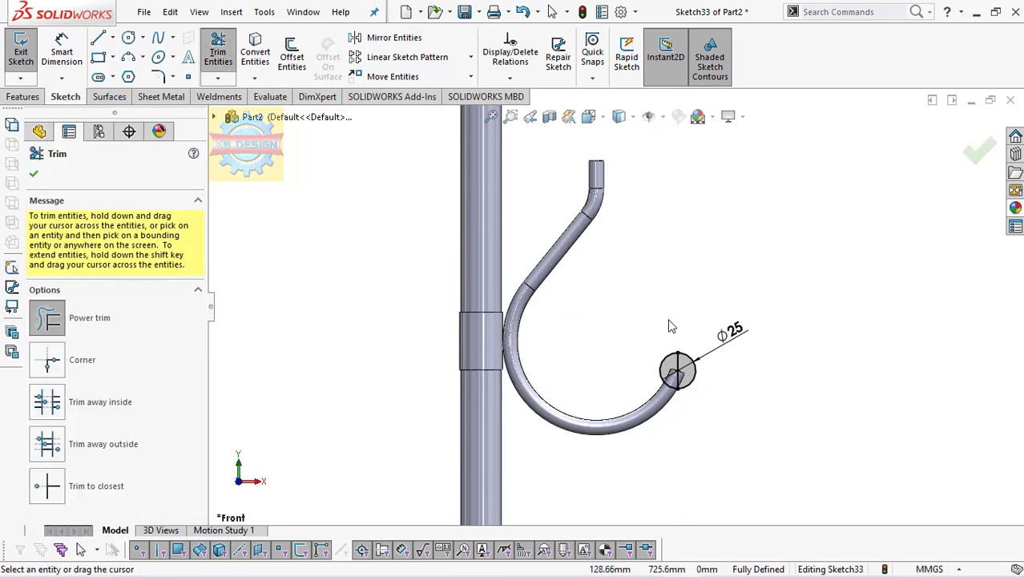
{"action": "left_click", "coordinate": [33, 96]}
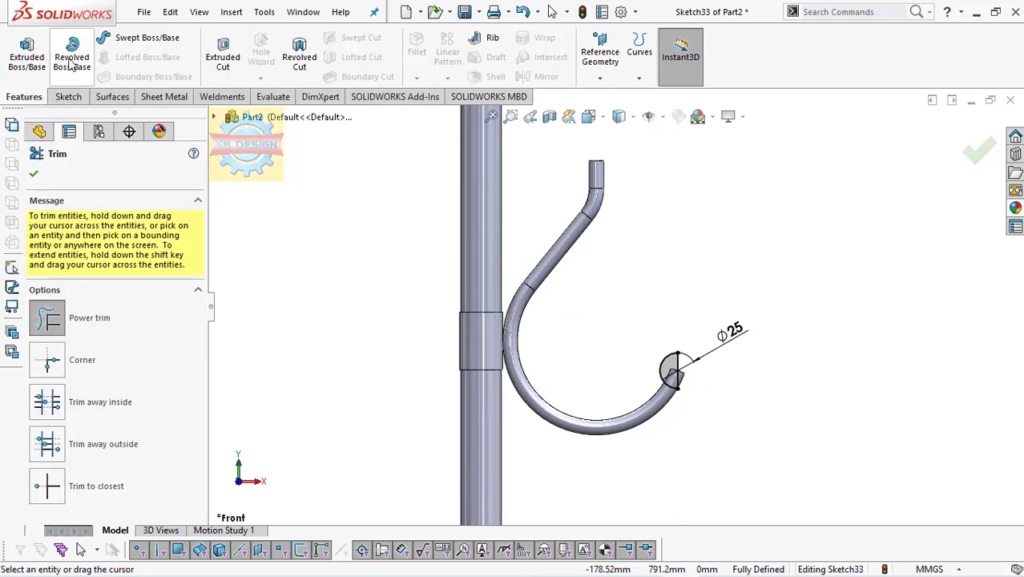
{"action": "left_click", "coordinate": [71, 56]}
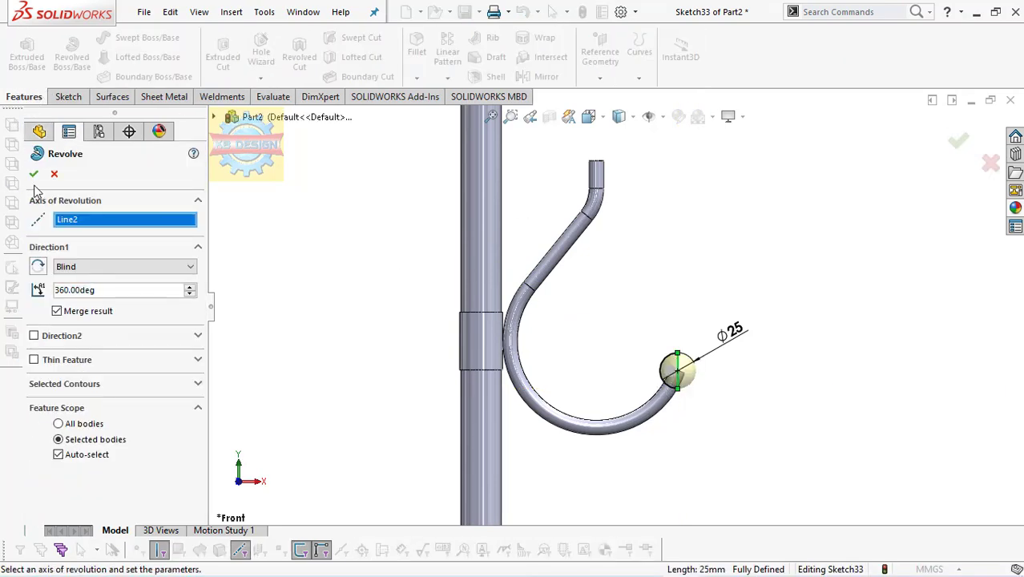
{"action": "left_click", "coordinate": [34, 173]}
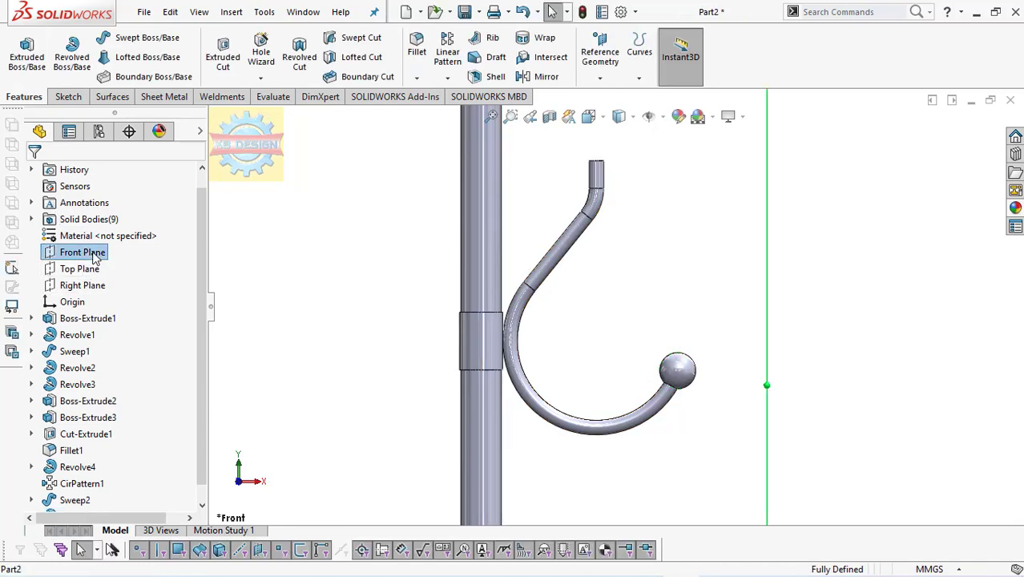
{"action": "left_click", "coordinate": [95, 255]}
{"action": "left_click", "coordinate": [120, 233]}
Draw a Ø25 circle centred on the hook's upper tip
{"action": "left_click", "coordinate": [129, 38]}
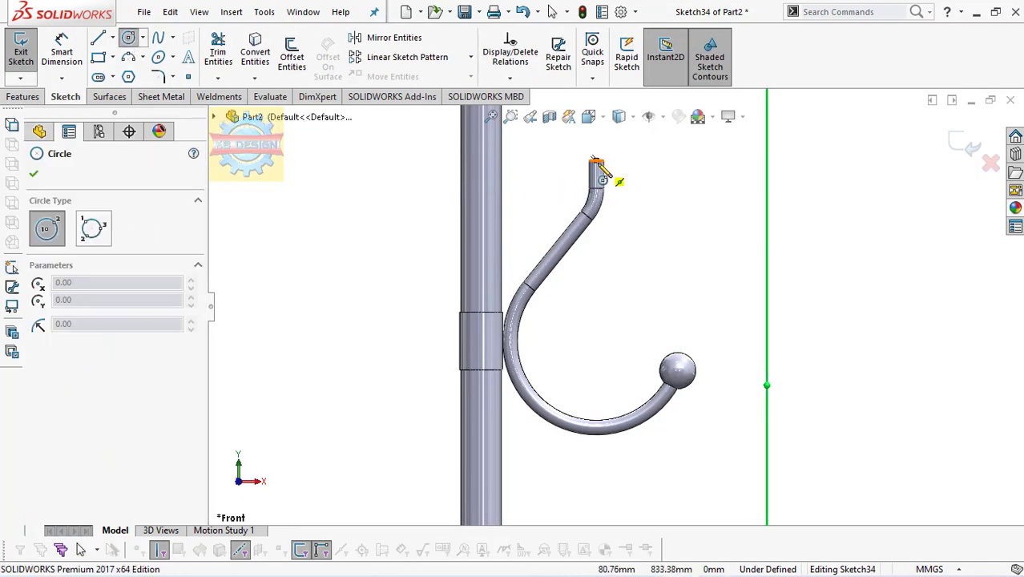
{"action": "left_click", "coordinate": [597, 162]}
{"action": "left_click", "coordinate": [618, 160]}
{"action": "left_click", "coordinate": [62, 52]}
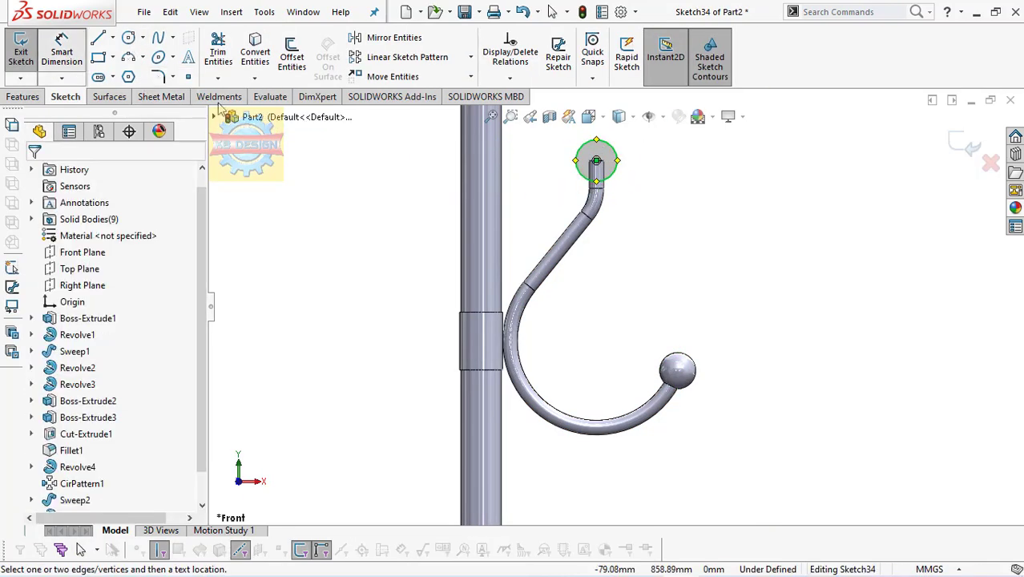
{"action": "left_click", "coordinate": [583, 178]}
{"action": "left_click", "coordinate": [559, 198]}
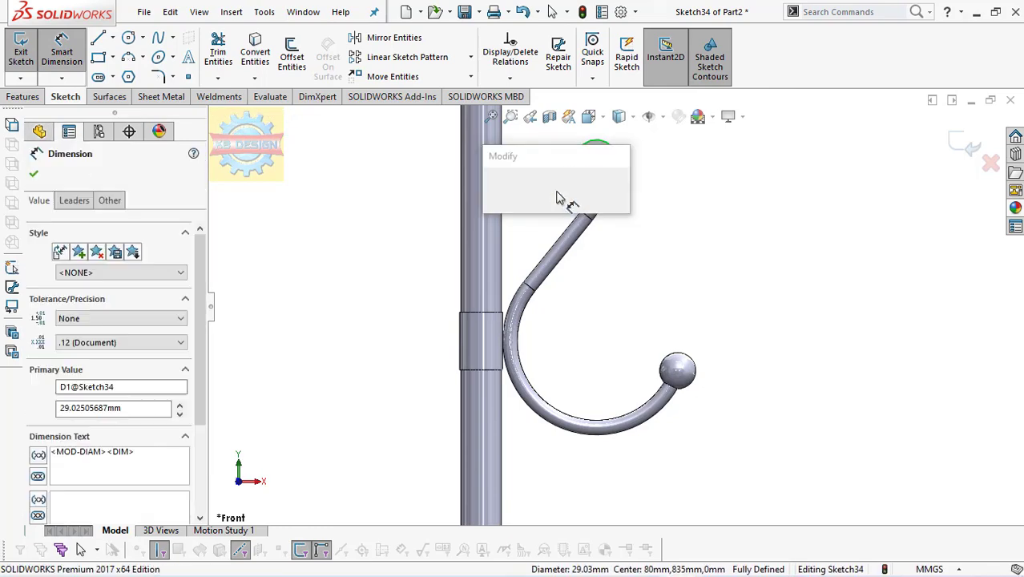
{"action": "type", "text": "25"}
{"action": "key", "text": "Return"}
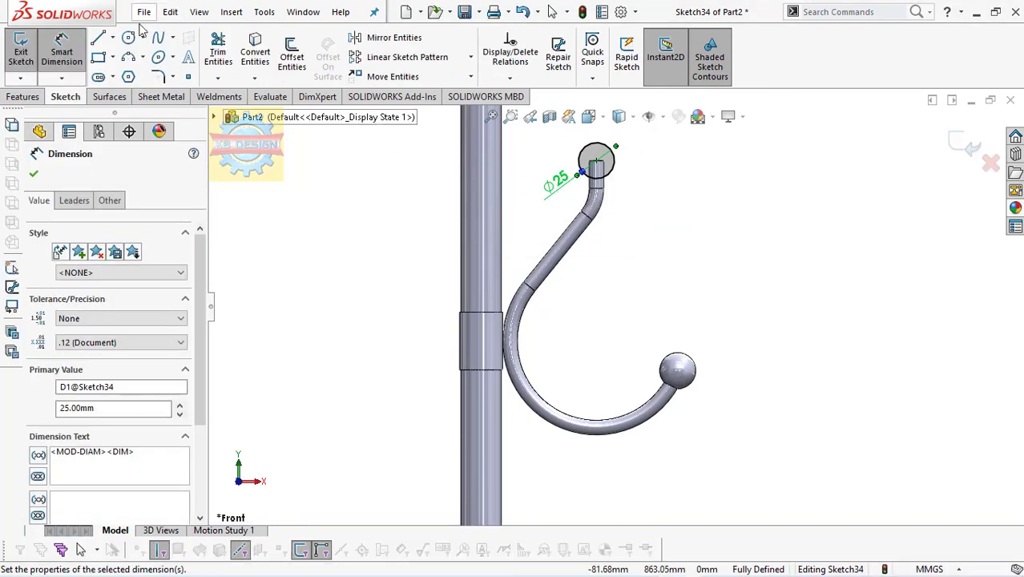
Add an axis line, trim to a half circle, and revolve it about Line2 into the top ball
{"action": "left_click", "coordinate": [98, 38]}
{"action": "left_click", "coordinate": [596, 161]}
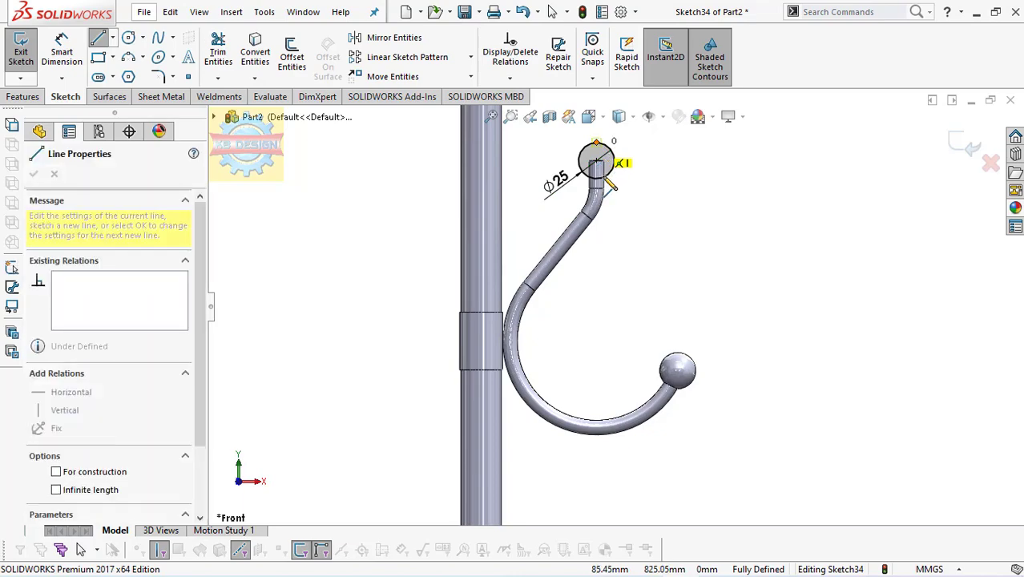
{"action": "left_click", "coordinate": [218, 51]}
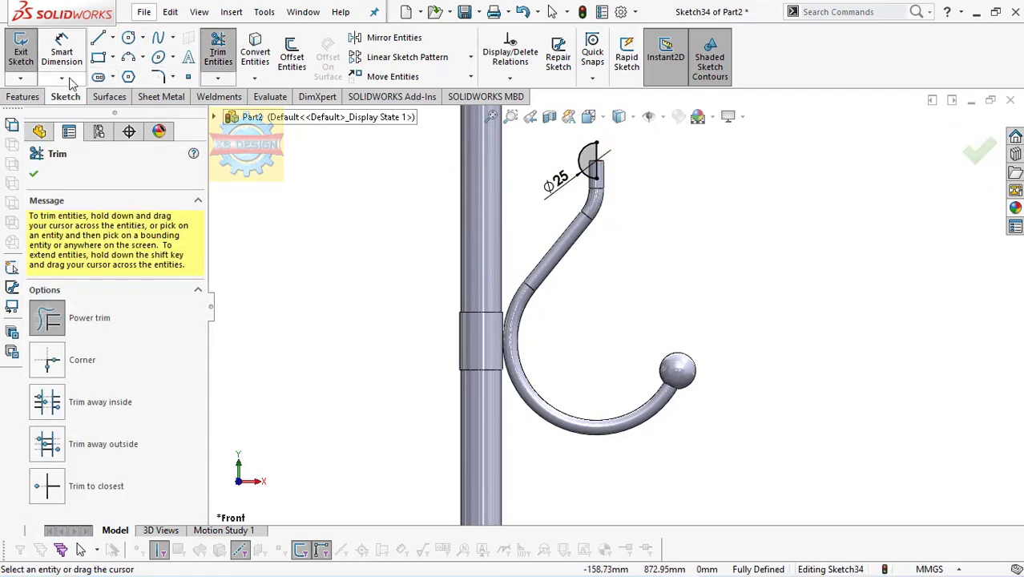
{"action": "left_click", "coordinate": [22, 96]}
{"action": "left_click", "coordinate": [71, 53]}
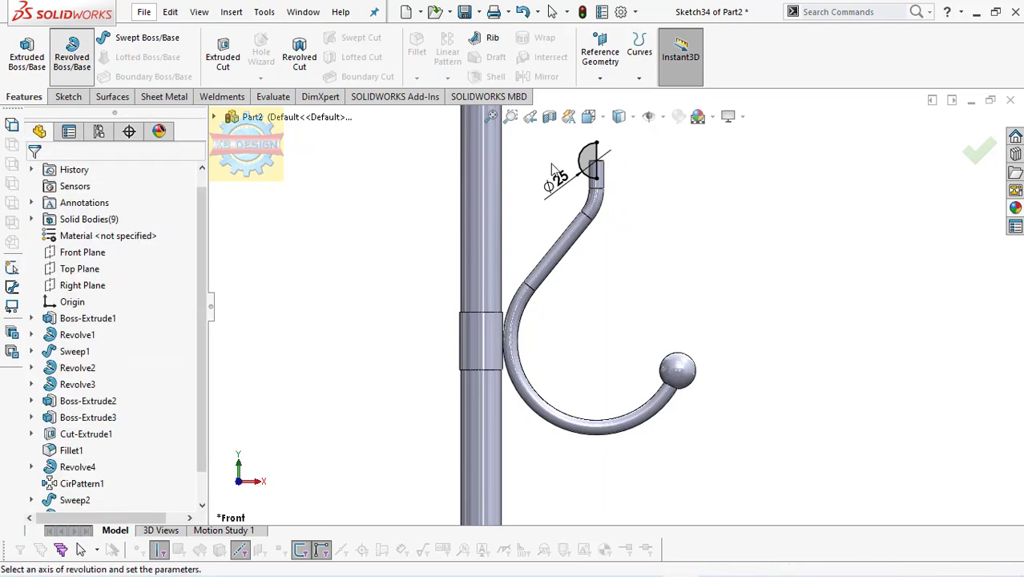
{"action": "left_click", "coordinate": [597, 156]}
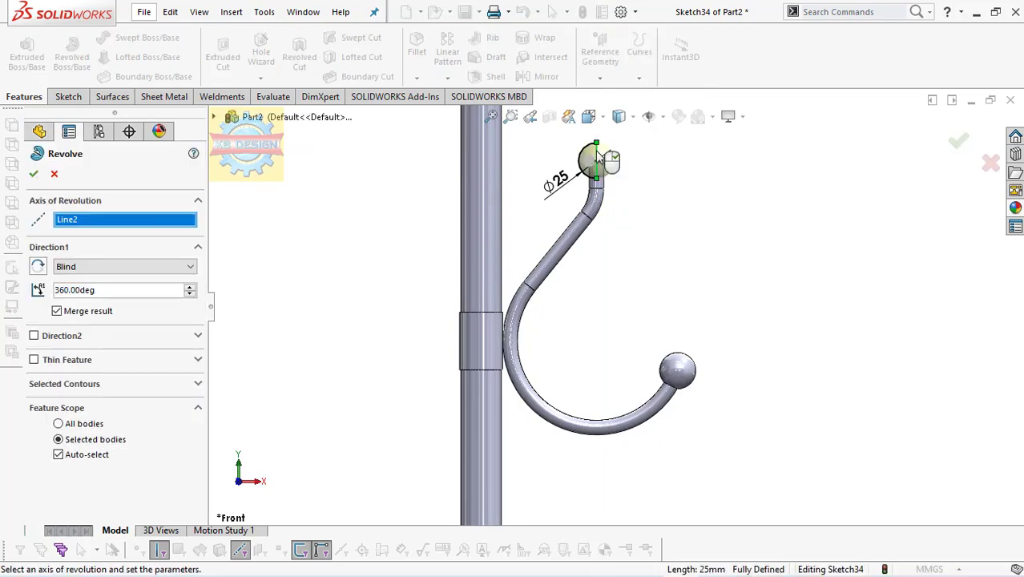
{"action": "left_click", "coordinate": [32, 175]}
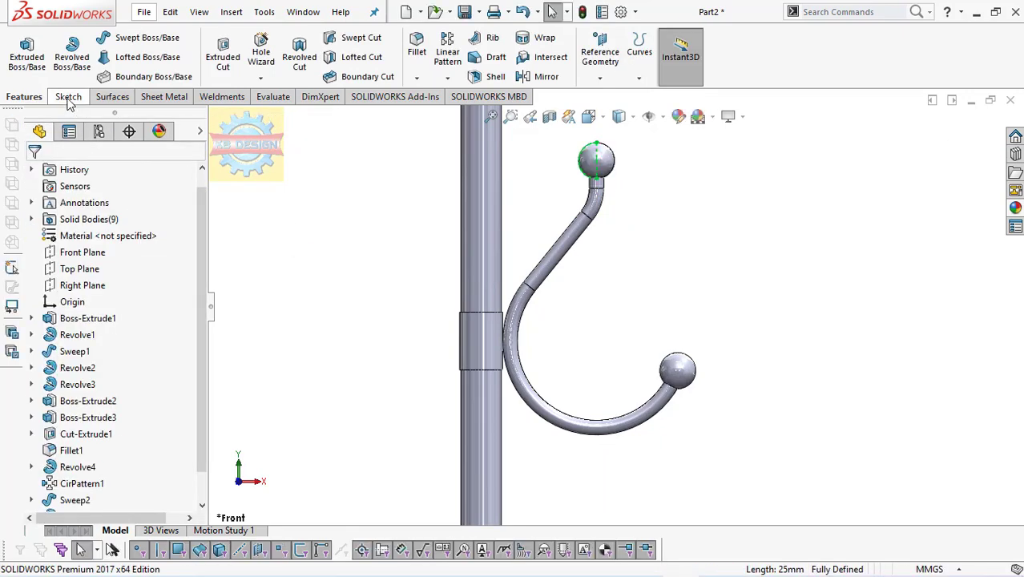
Circular-pattern the Revolve6 hook body 4 times over 360° around the pole's cylindrical face
{"action": "left_click", "coordinate": [447, 78]}
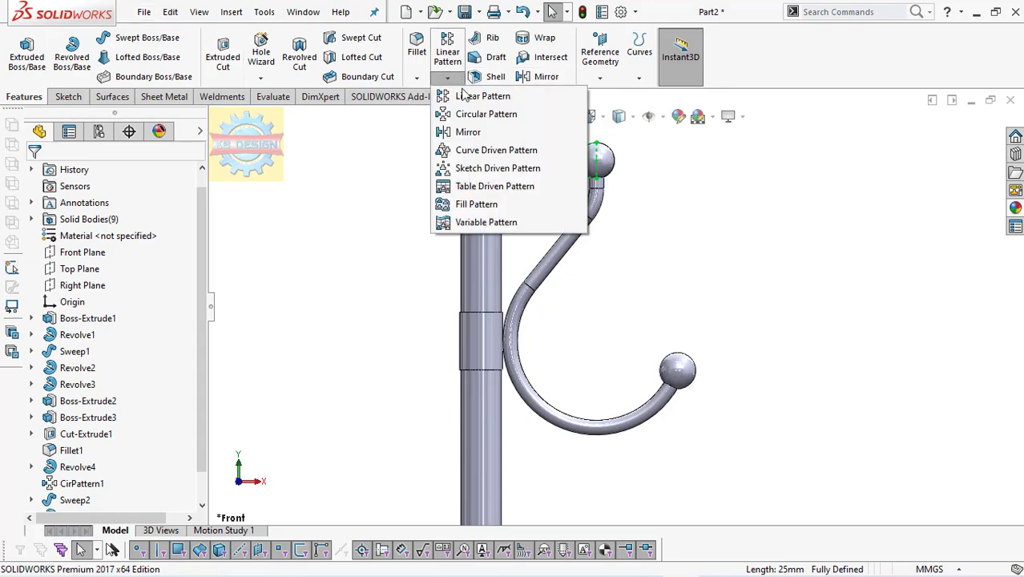
{"action": "left_click", "coordinate": [481, 114]}
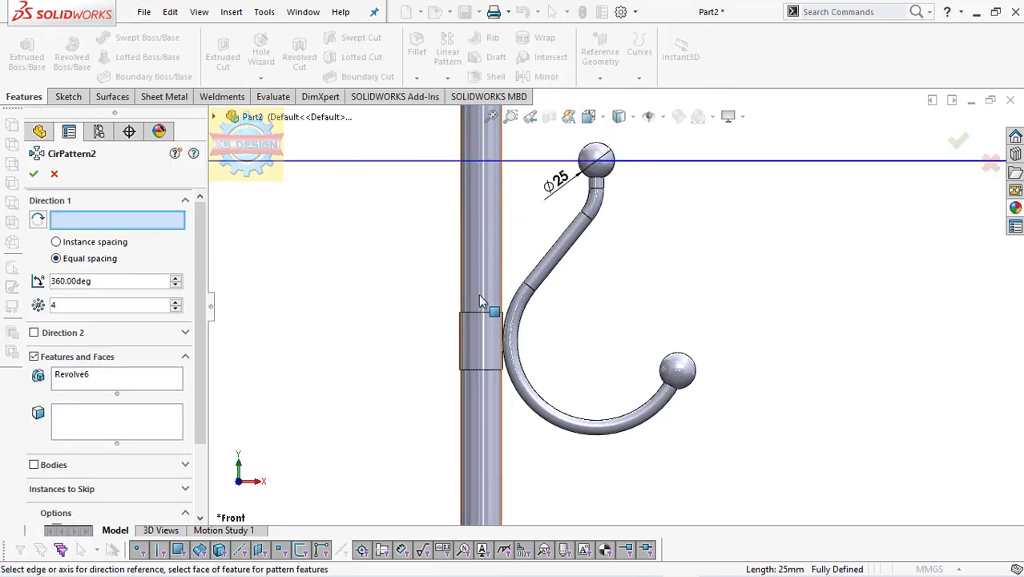
{"action": "left_click", "coordinate": [480, 274]}
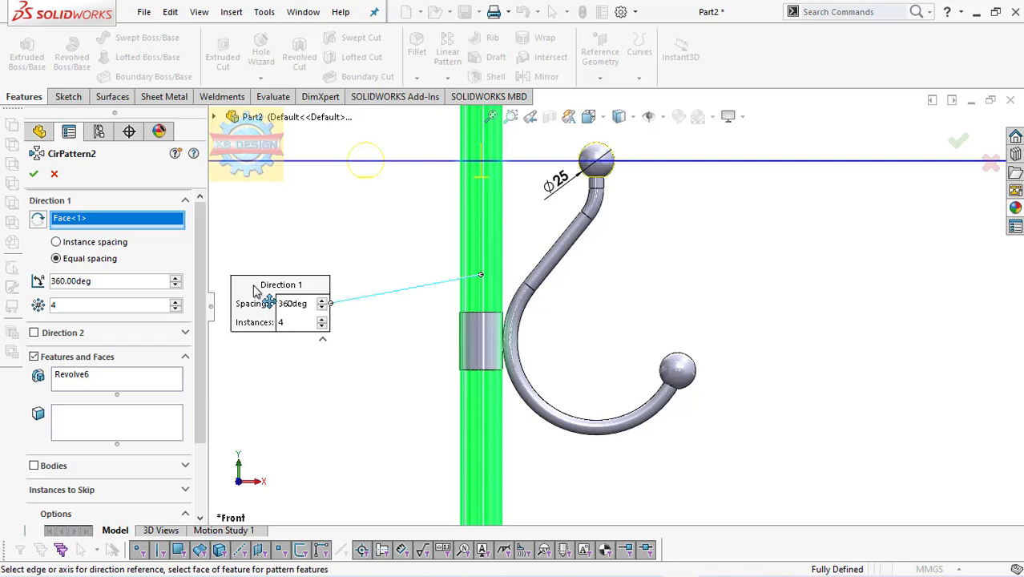
{"action": "left_click", "coordinate": [34, 357]}
{"action": "left_click", "coordinate": [33, 381]}
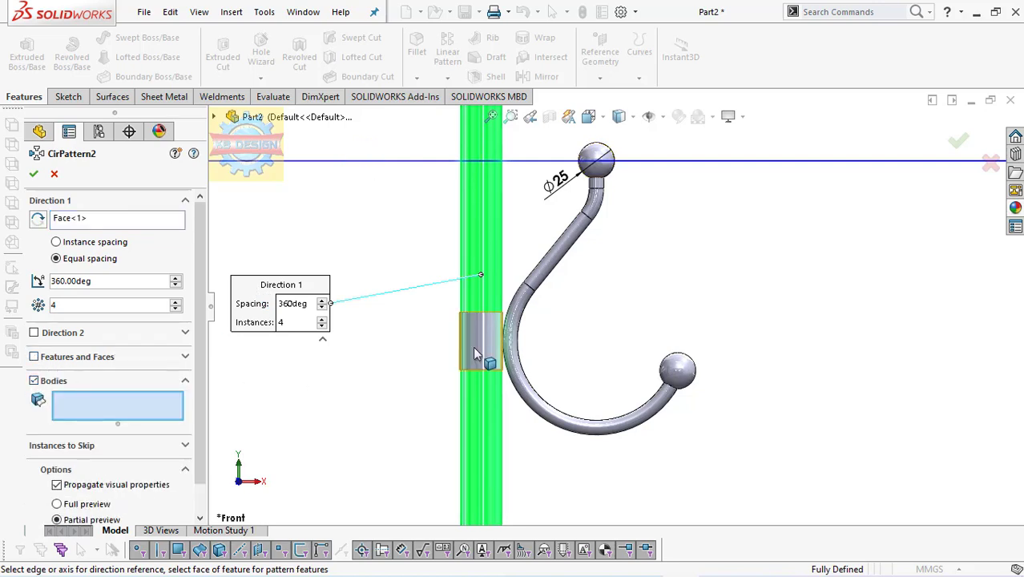
{"action": "left_click", "coordinate": [510, 341]}
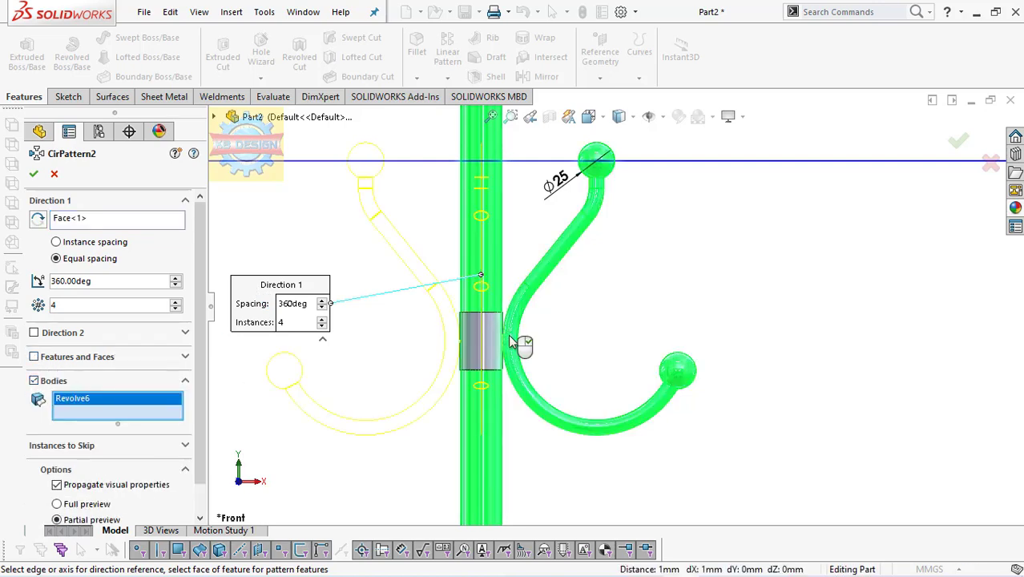
{"action": "left_click", "coordinate": [31, 173]}
{"action": "scroll", "coordinate": [567, 316], "scroll_direction": "up", "scroll_amount": 2}
{"action": "scroll", "coordinate": [567, 317], "scroll_direction": "up", "scroll_amount": 2}
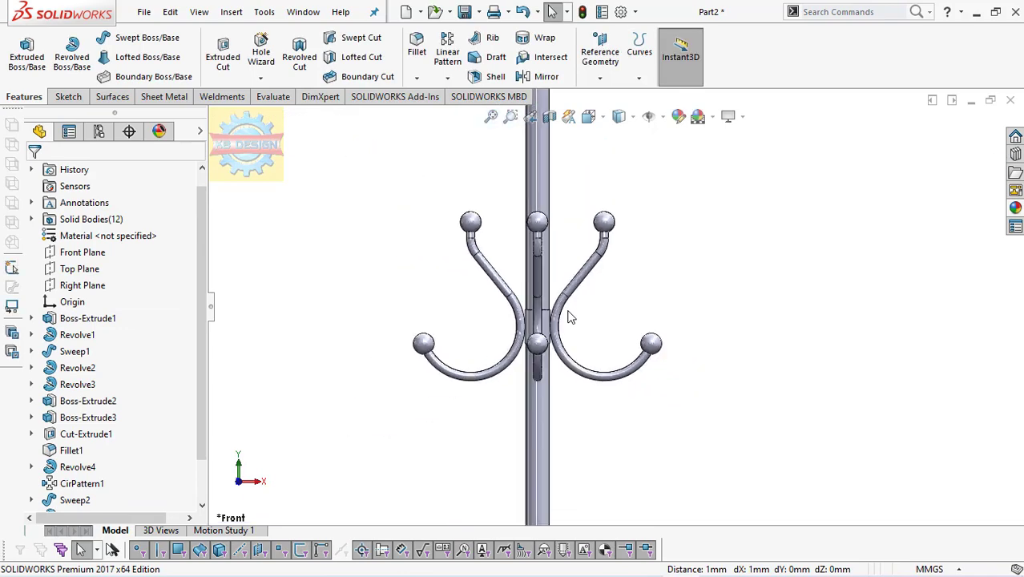
{"action": "scroll", "coordinate": [567, 317], "scroll_direction": "up", "scroll_amount": 2}
{"action": "scroll", "coordinate": [567, 316], "scroll_direction": "up", "scroll_amount": 2}
{"action": "scroll", "coordinate": [567, 316], "scroll_direction": "up", "scroll_amount": 1}
Create reference plane Plane1 offset 14 mm from the pole's bottom end face
{"action": "scroll", "coordinate": [568, 316], "scroll_direction": "up", "scroll_amount": 1}
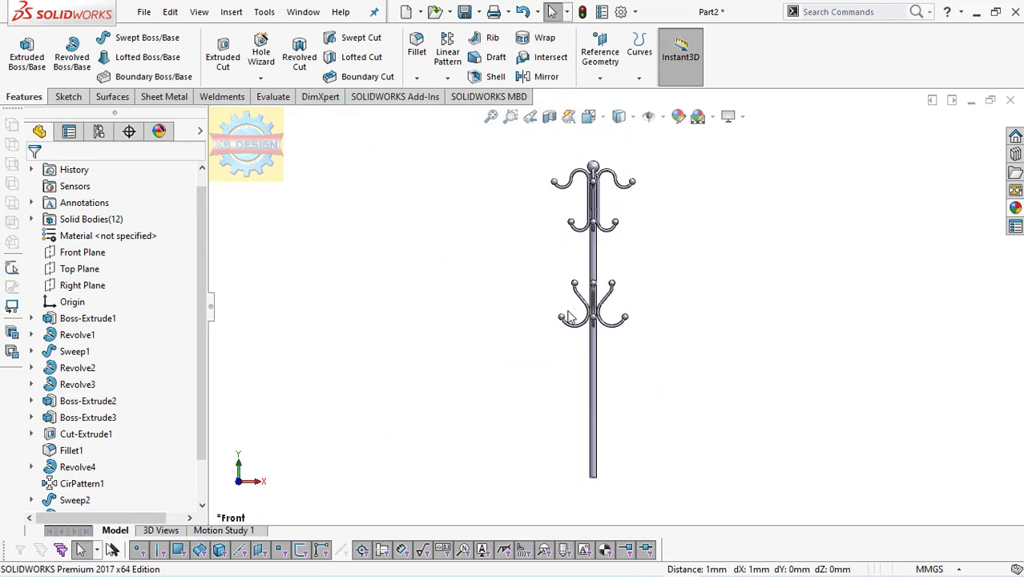
{"action": "scroll", "coordinate": [624, 483], "scroll_direction": "down", "scroll_amount": 2}
{"action": "scroll", "coordinate": [617, 458], "scroll_direction": "down", "scroll_amount": 3}
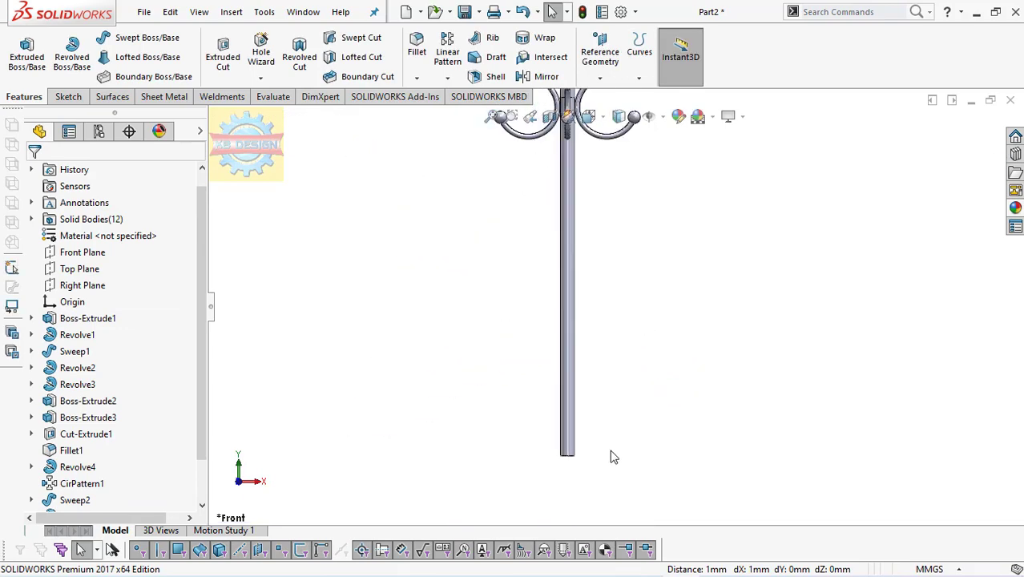
{"action": "left_click", "coordinate": [598, 78]}
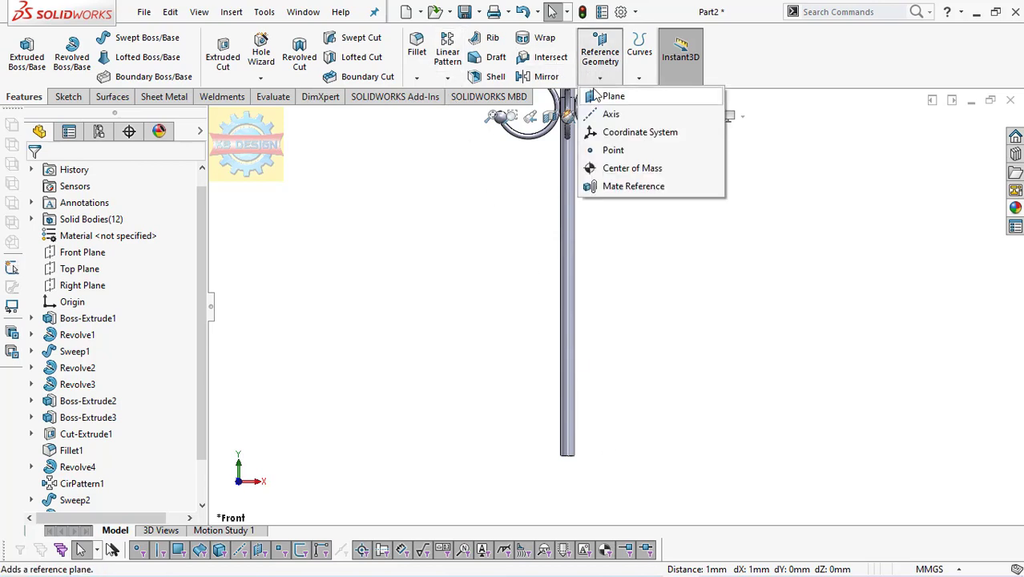
{"action": "left_click", "coordinate": [599, 96]}
{"action": "scroll", "coordinate": [561, 444], "scroll_direction": "down", "scroll_amount": 1}
{"action": "scroll", "coordinate": [579, 434], "scroll_direction": "down", "scroll_amount": 1}
{"action": "scroll", "coordinate": [575, 421], "scroll_direction": "down", "scroll_amount": 1}
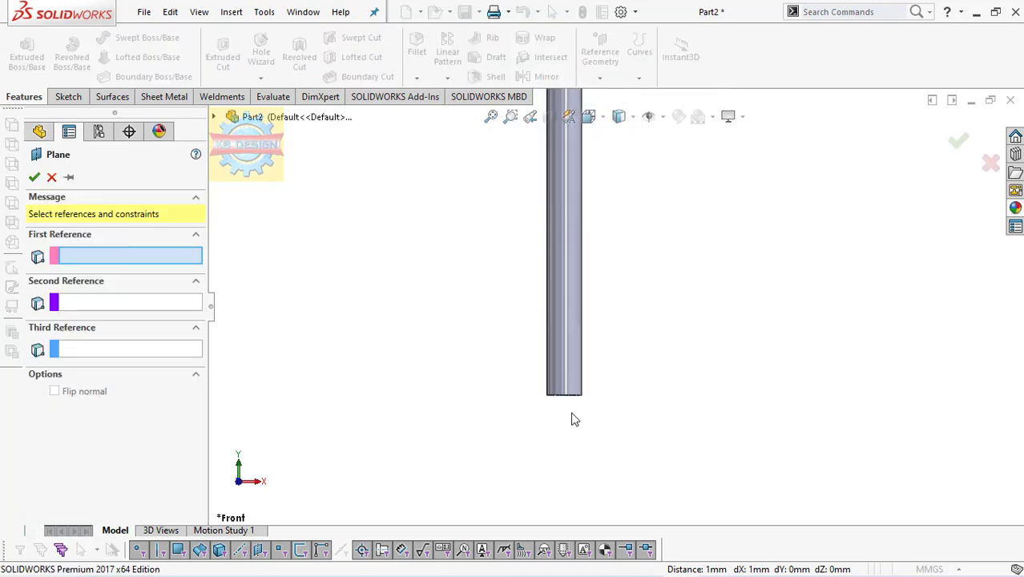
{"action": "scroll", "coordinate": [572, 415], "scroll_direction": "down", "scroll_amount": 1}
{"action": "middle_click_drag", "start_coordinate": [569, 407], "coordinate": [591, 367]}
{"action": "scroll", "coordinate": [571, 376], "scroll_direction": "down", "scroll_amount": 1}
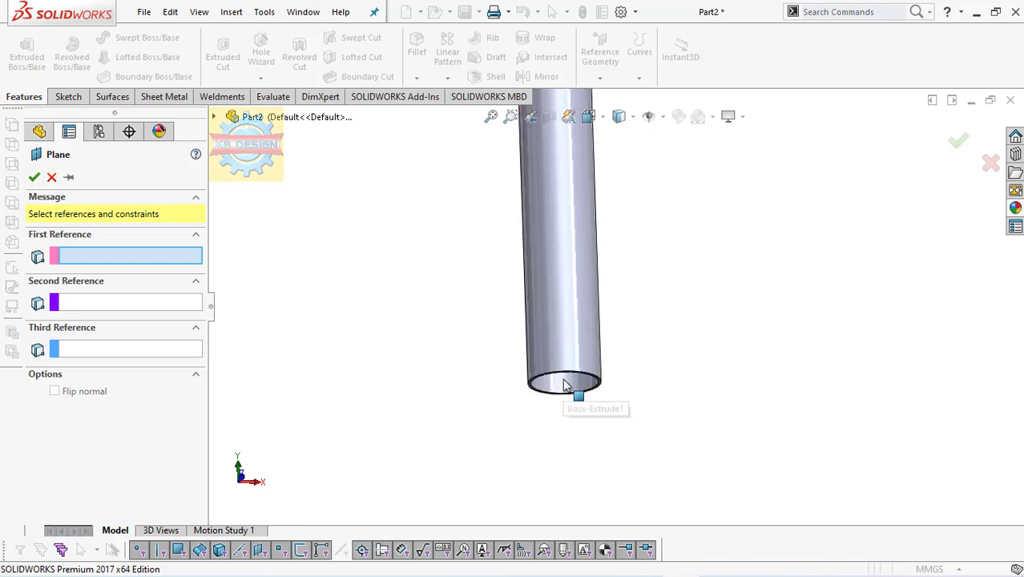
{"action": "scroll", "coordinate": [565, 384], "scroll_direction": "down", "scroll_amount": 2}
{"action": "scroll", "coordinate": [564, 385], "scroll_direction": "down", "scroll_amount": 1}
{"action": "scroll", "coordinate": [545, 383], "scroll_direction": "down", "scroll_amount": 1}
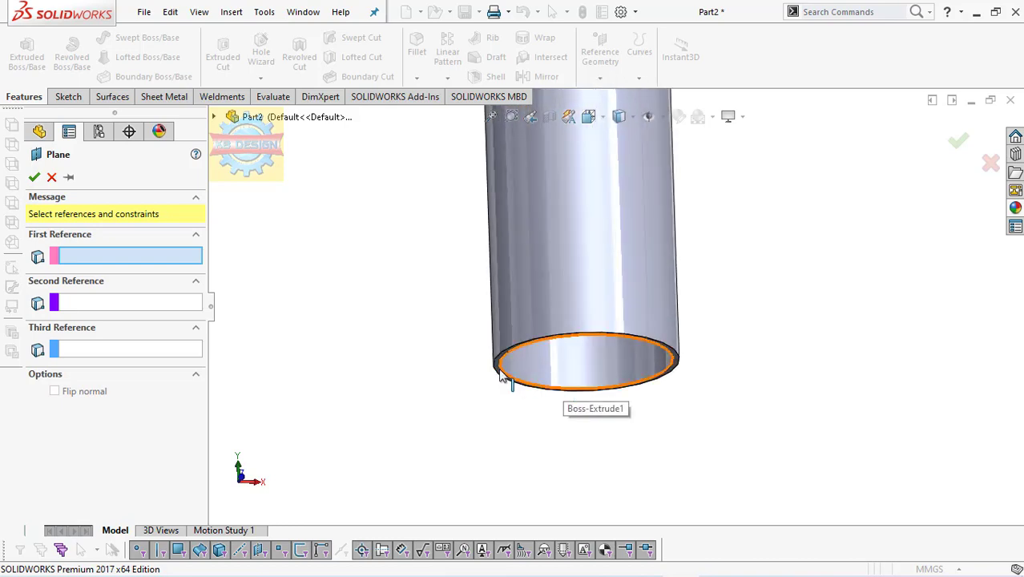
{"action": "left_click", "coordinate": [511, 371]}
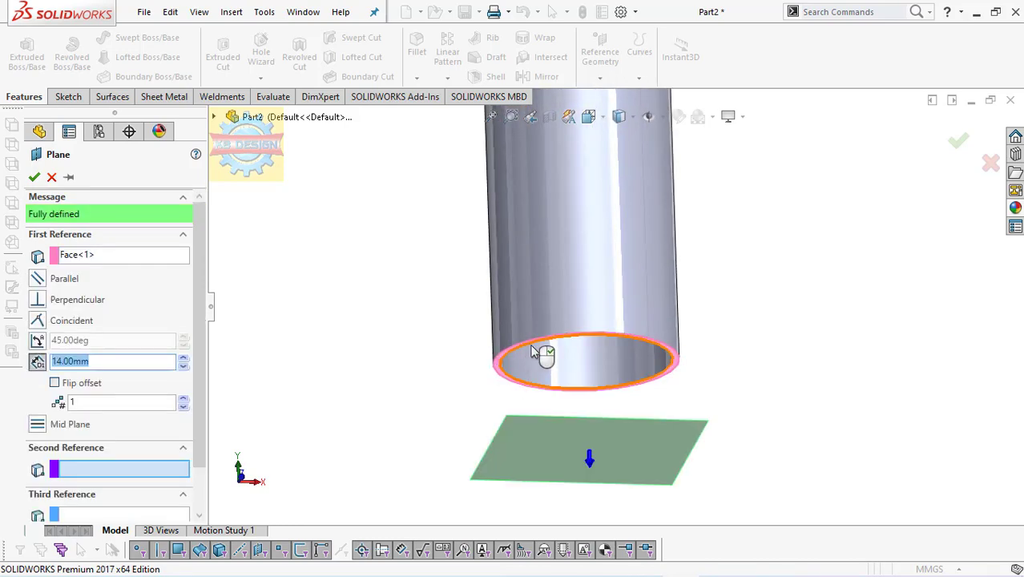
{"action": "left_click", "coordinate": [34, 175]}
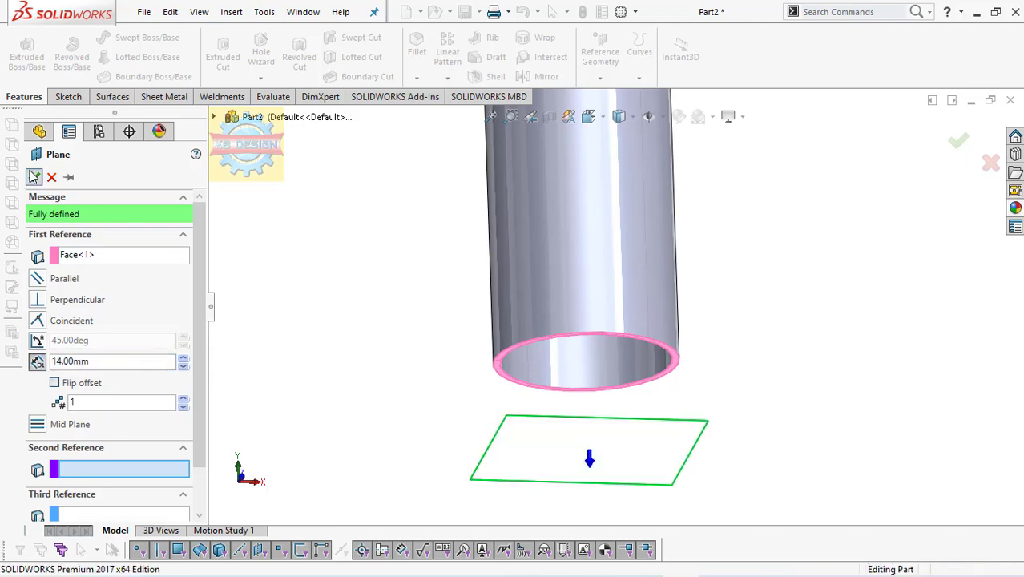
Start a sketch on Plane1 and view it Normal To
{"action": "left_click", "coordinate": [67, 96]}
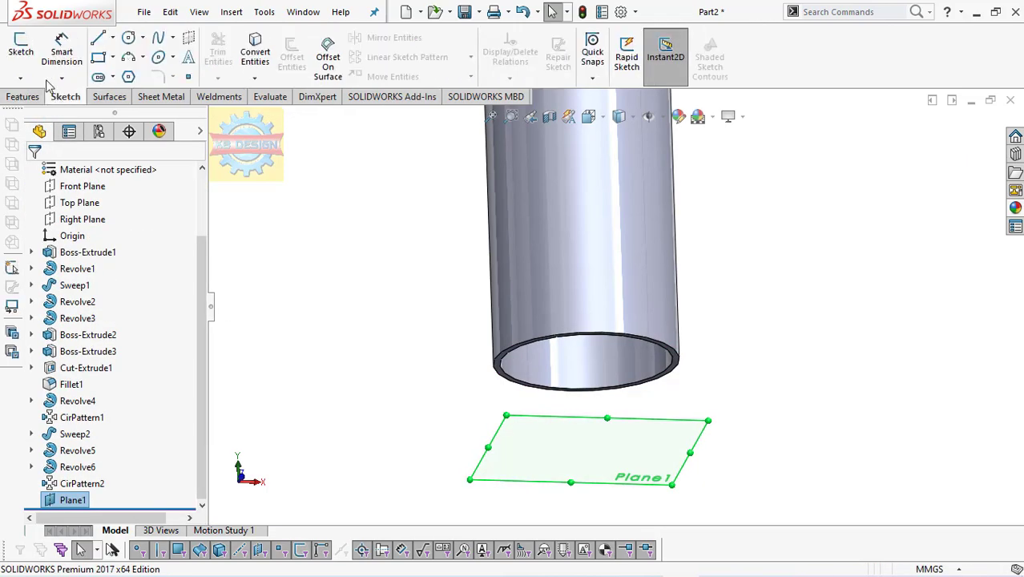
{"action": "left_click", "coordinate": [21, 53]}
{"action": "key", "text": "space"}
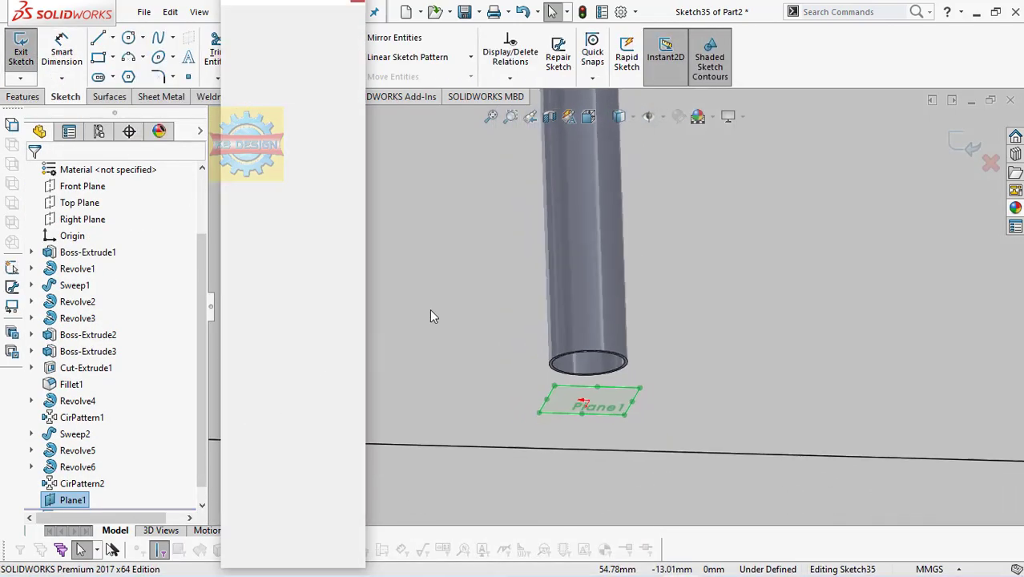
{"action": "left_click", "coordinate": [362, 89]}
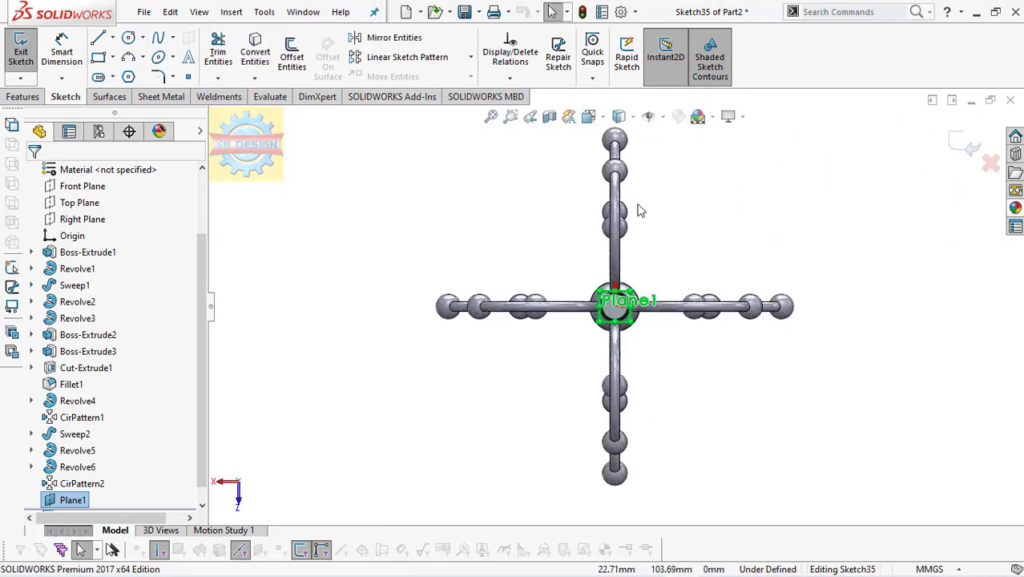
{"action": "scroll", "coordinate": [569, 178], "scroll_direction": "down", "scroll_amount": 2}
Draw a vertical line up from the pole's centre and dimension it to 220 mm
{"action": "key", "text": "l"}
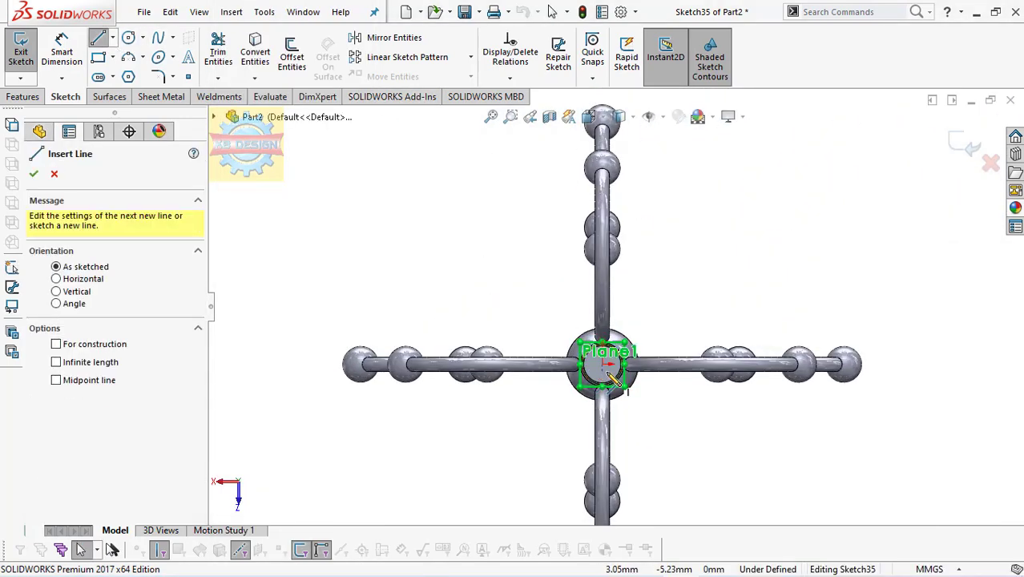
{"action": "left_click", "coordinate": [604, 363]}
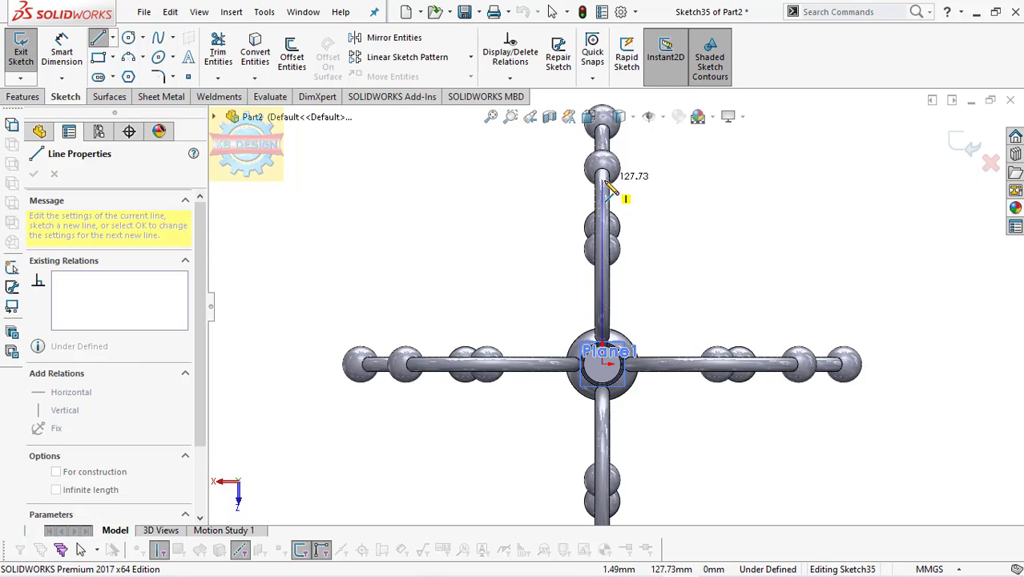
{"action": "left_click", "coordinate": [605, 183]}
{"action": "key", "text": "Escape"}
{"action": "key", "text": "Escape"}
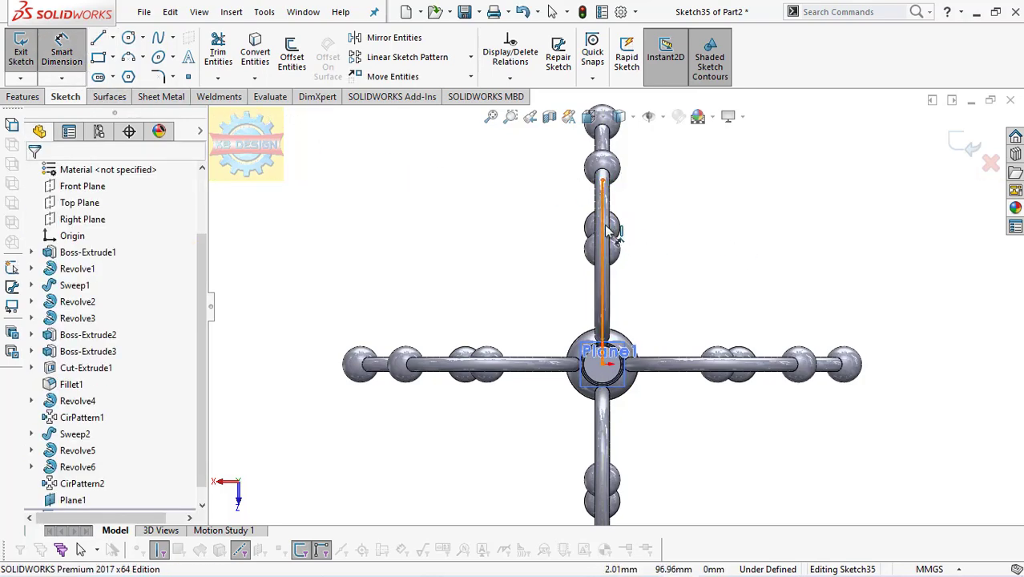
{"action": "left_click", "coordinate": [609, 231]}
{"action": "left_click", "coordinate": [653, 241]}
{"action": "type", "text": "220"}
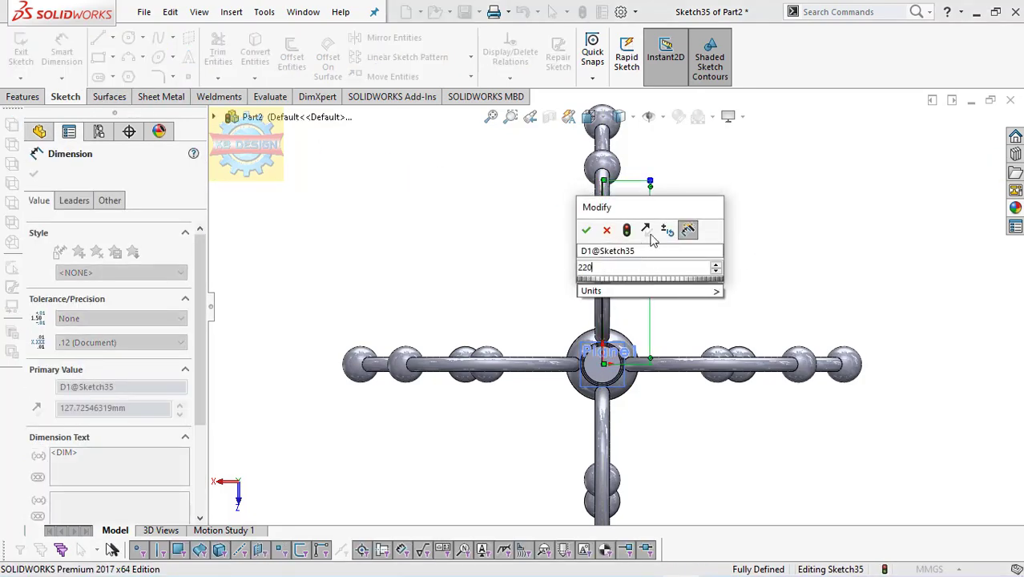
{"action": "key", "text": "Return"}
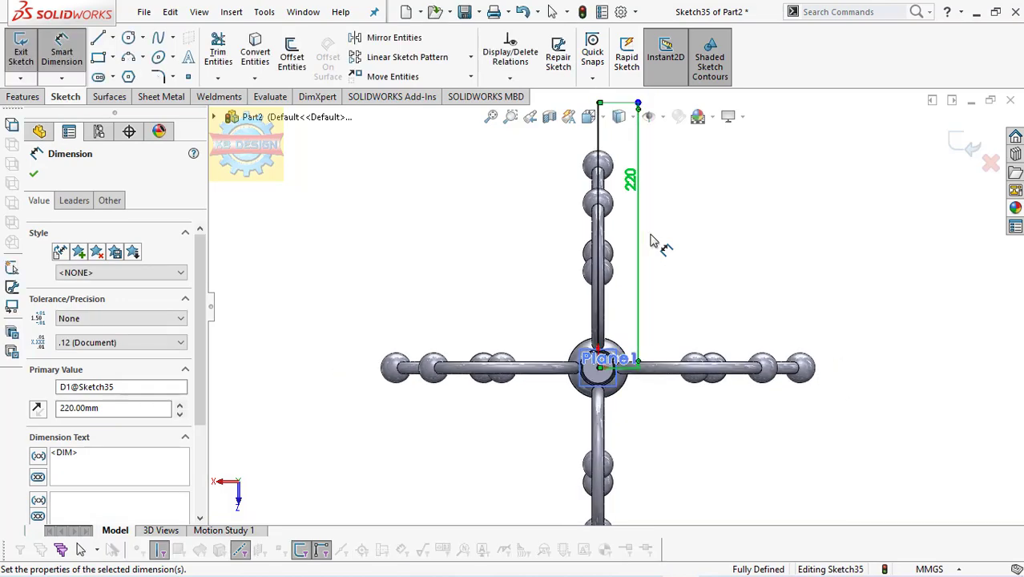
{"action": "key", "text": "Escape"}
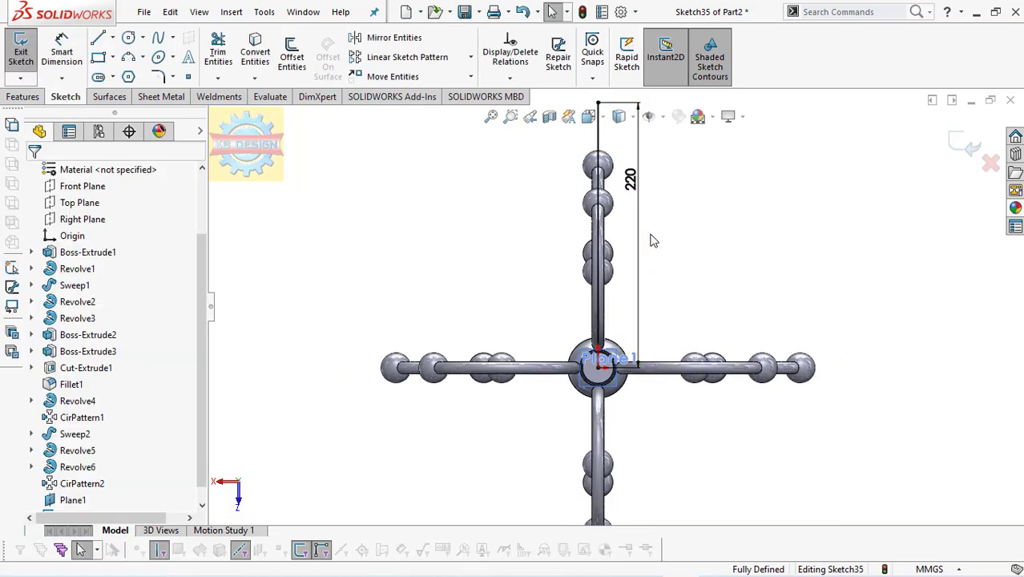
{"action": "scroll", "coordinate": [653, 241], "scroll_direction": "up", "scroll_amount": 1}
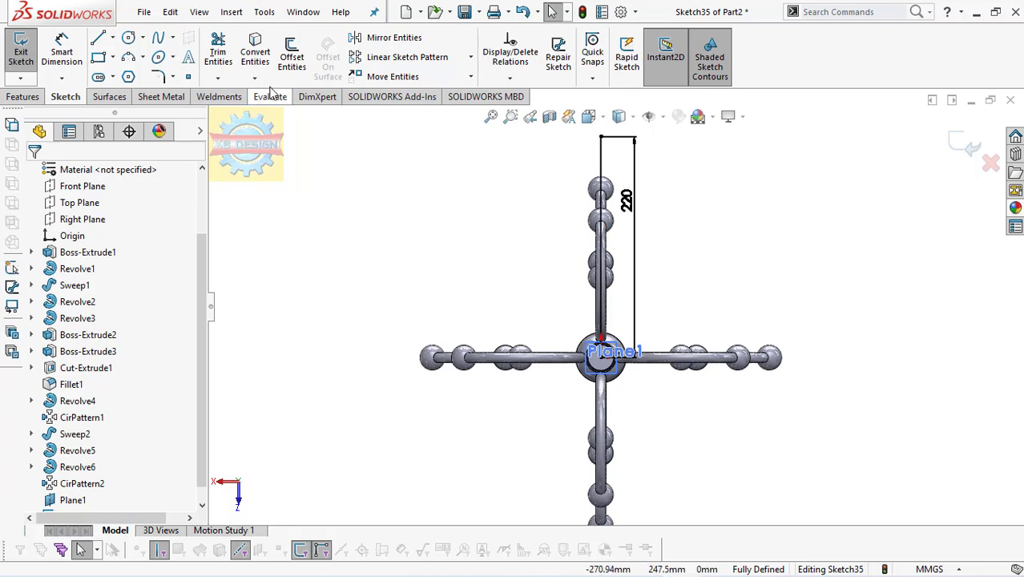
Circular-pattern the 220 mm line about the origin into 3 instances and exit Sketch35
{"action": "left_click", "coordinate": [470, 57]}
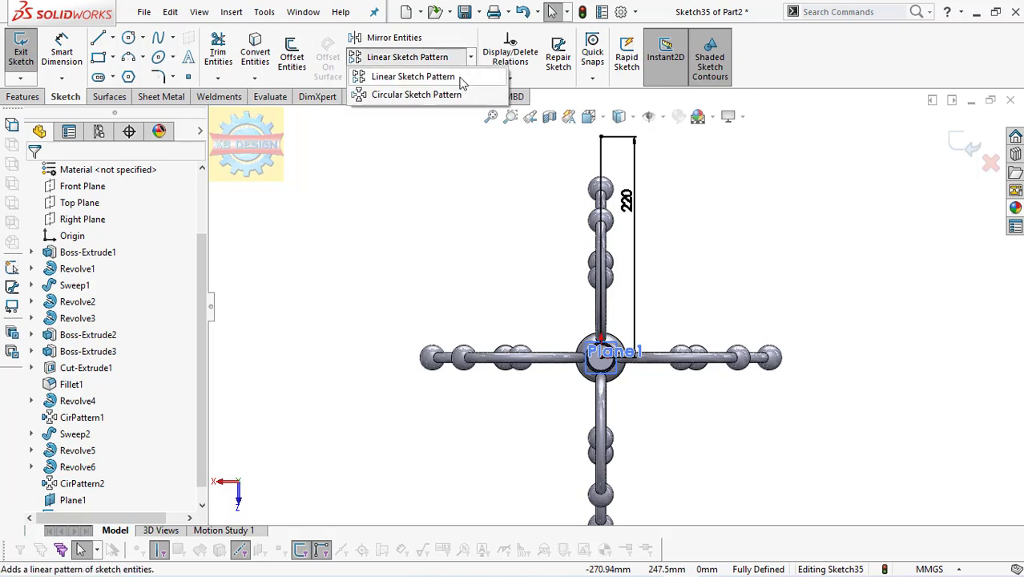
{"action": "left_click", "coordinate": [493, 94]}
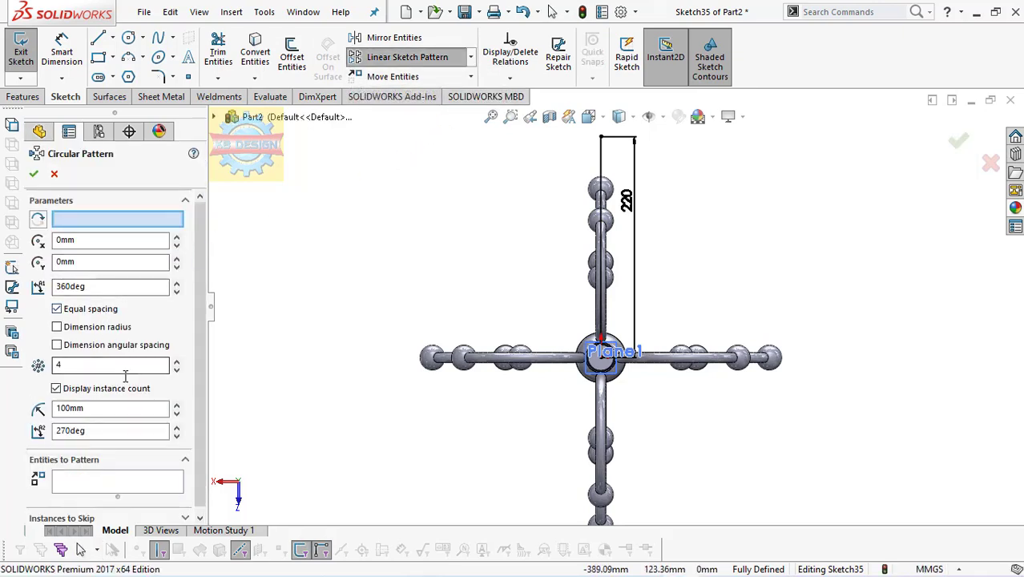
{"action": "left_click", "coordinate": [148, 485]}
{"action": "left_click", "coordinate": [607, 258]}
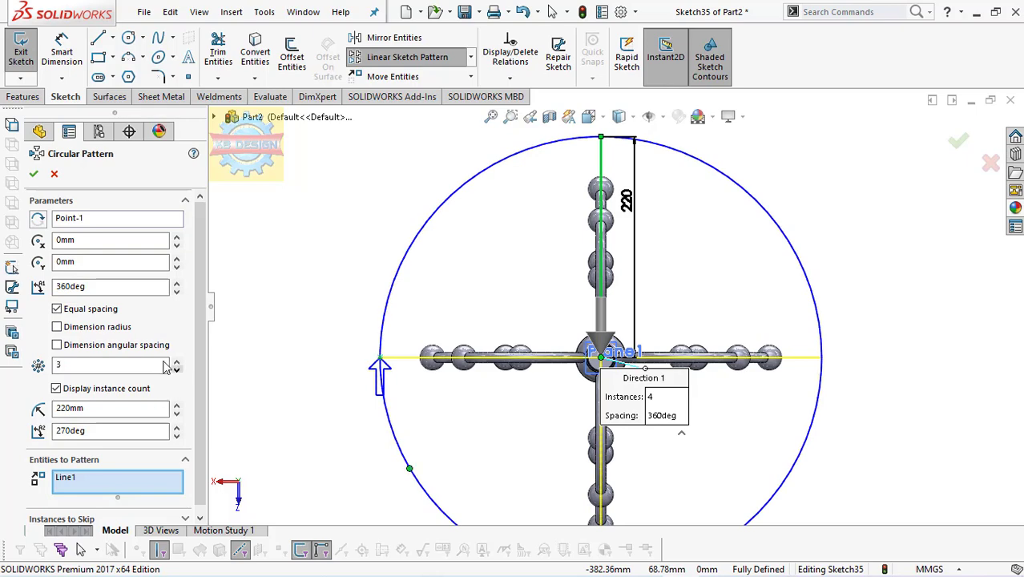
{"action": "left_click", "coordinate": [34, 173]}
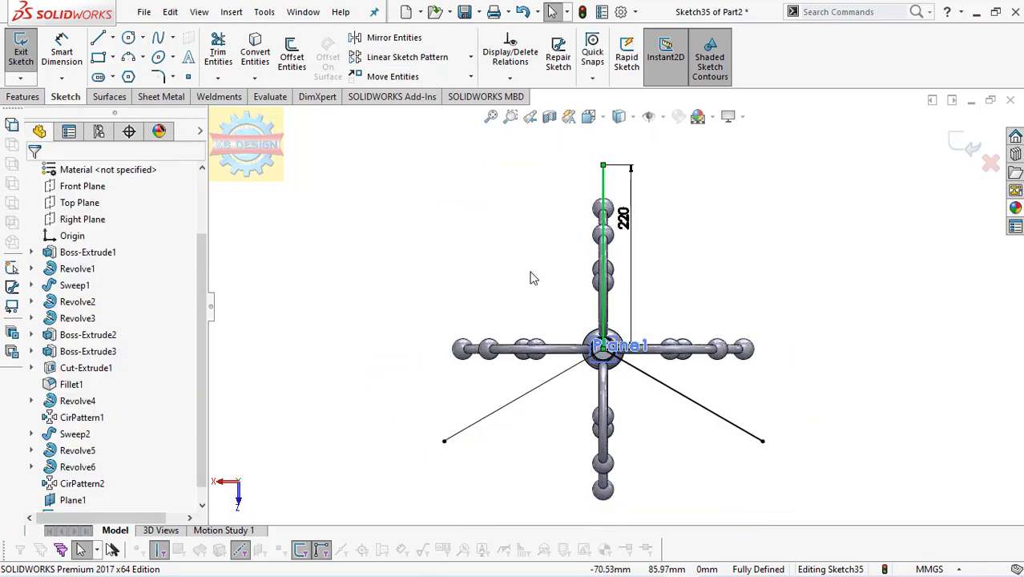
{"action": "mouse_move", "coordinate": [530, 278]}
{"action": "middle_mouse_down"}
{"action": "mouse_move", "coordinate": [580, 369]}
{"action": "mouse_move", "coordinate": [488, 446]}
{"action": "mouse_move", "coordinate": [341, 238]}
{"action": "mouse_move", "coordinate": [479, 393]}
{"action": "mouse_move", "coordinate": [583, 480]}
{"action": "middle_mouse_up"}
{"action": "scroll", "coordinate": [580, 368], "scroll_direction": "down", "scroll_amount": 3}
{"action": "scroll", "coordinate": [580, 369], "scroll_direction": "up", "scroll_amount": 3}
{"action": "scroll", "coordinate": [583, 480], "scroll_direction": "down", "scroll_amount": 3}
{"action": "scroll", "coordinate": [583, 480], "scroll_direction": "down", "scroll_amount": 2}
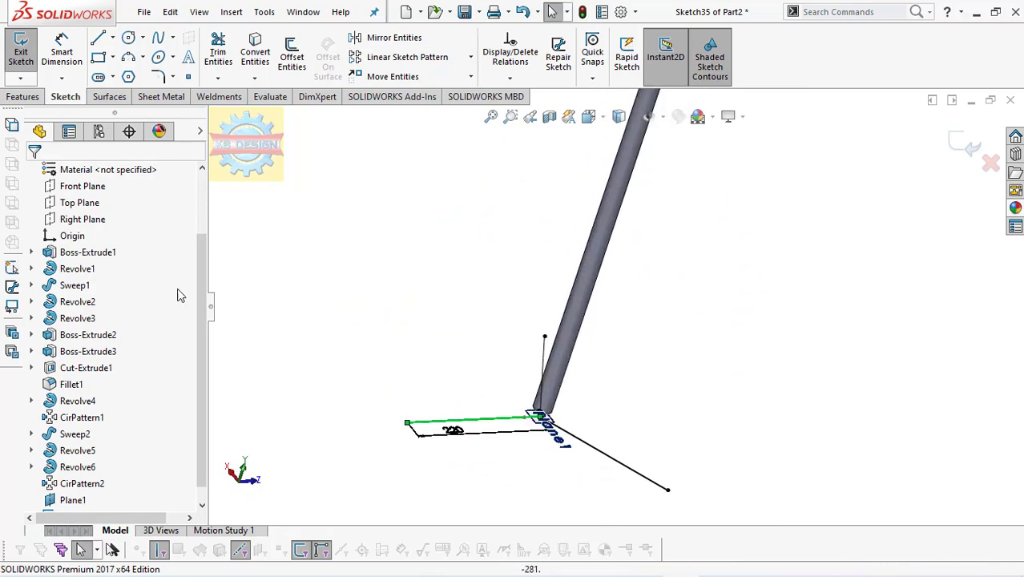
{"action": "left_click", "coordinate": [19, 48]}
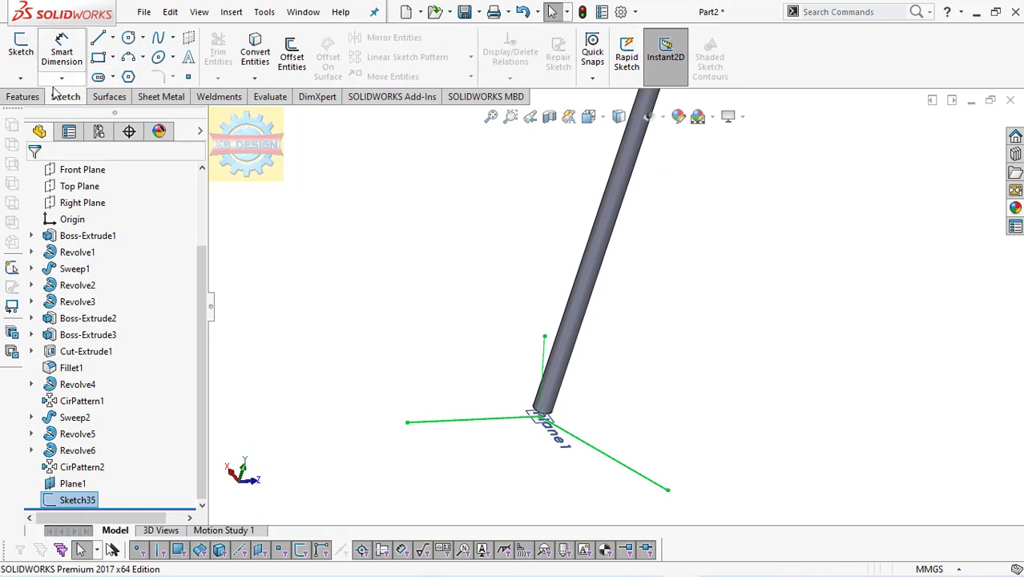
Start a 28 mm circular-profile sweep using one Sketch35 leg line as the path
{"action": "left_click", "coordinate": [14, 97]}
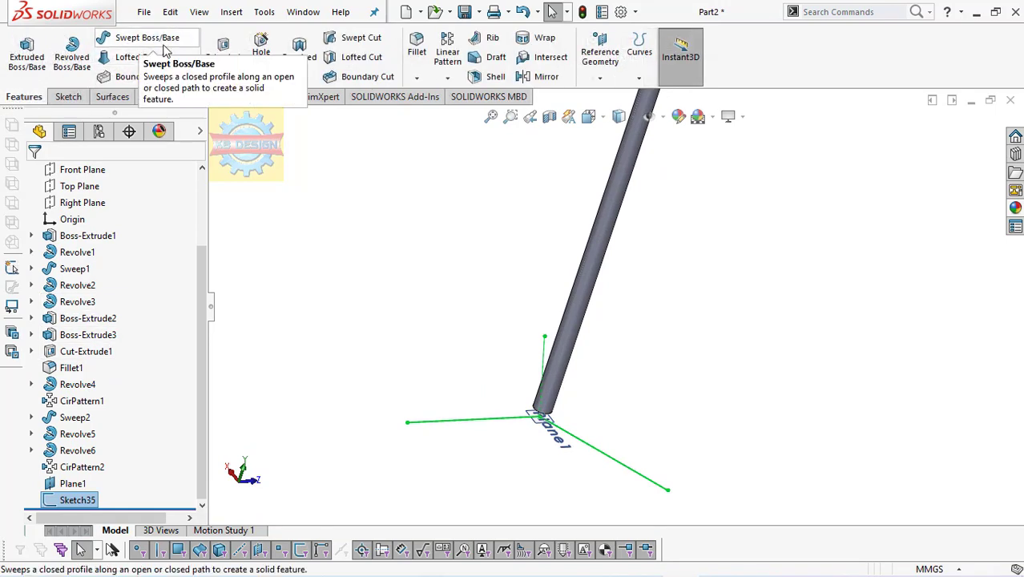
{"action": "left_click", "coordinate": [160, 40]}
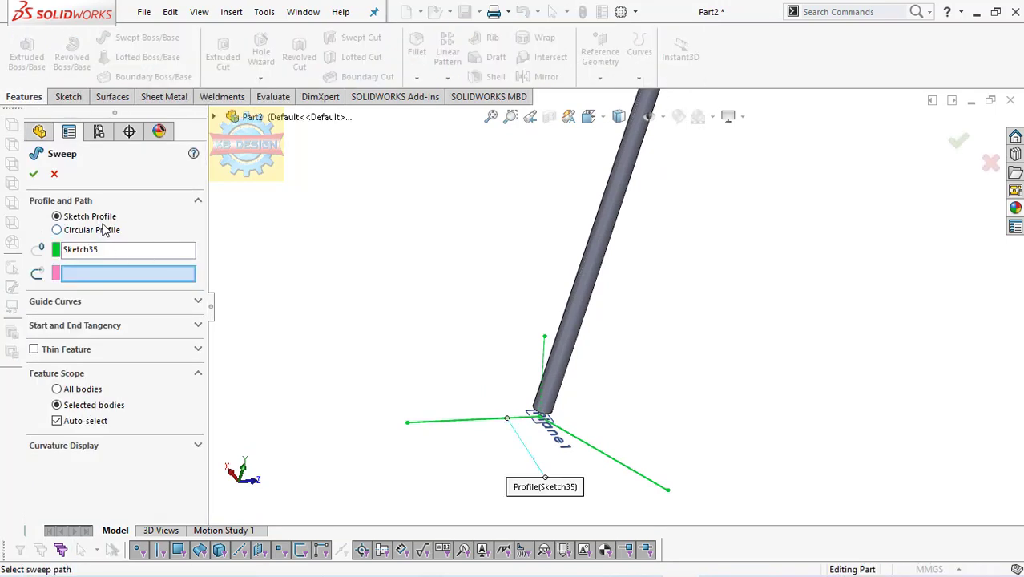
{"action": "left_click", "coordinate": [102, 230]}
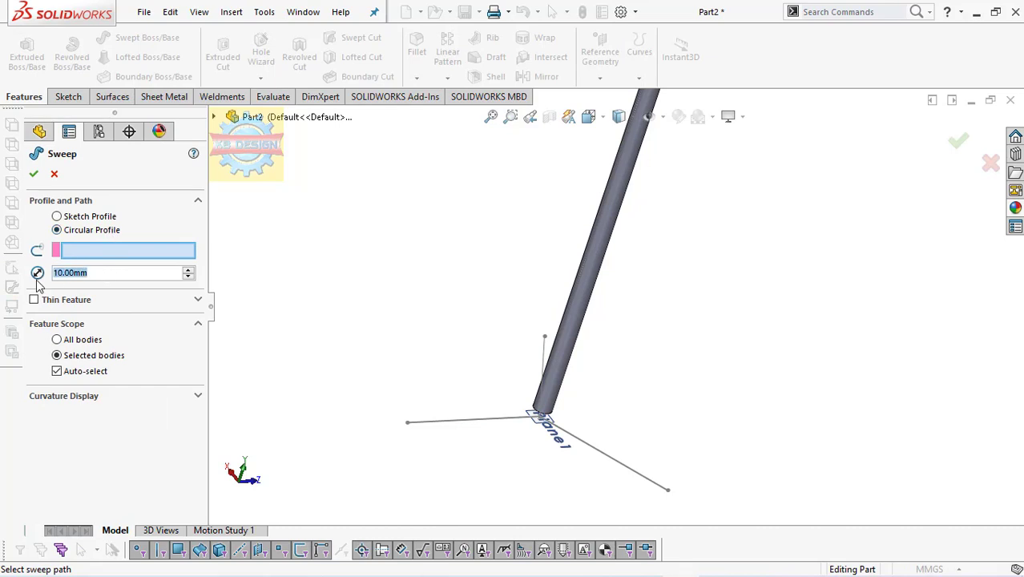
{"action": "type", "text": "28"}
{"action": "key", "text": "Return"}
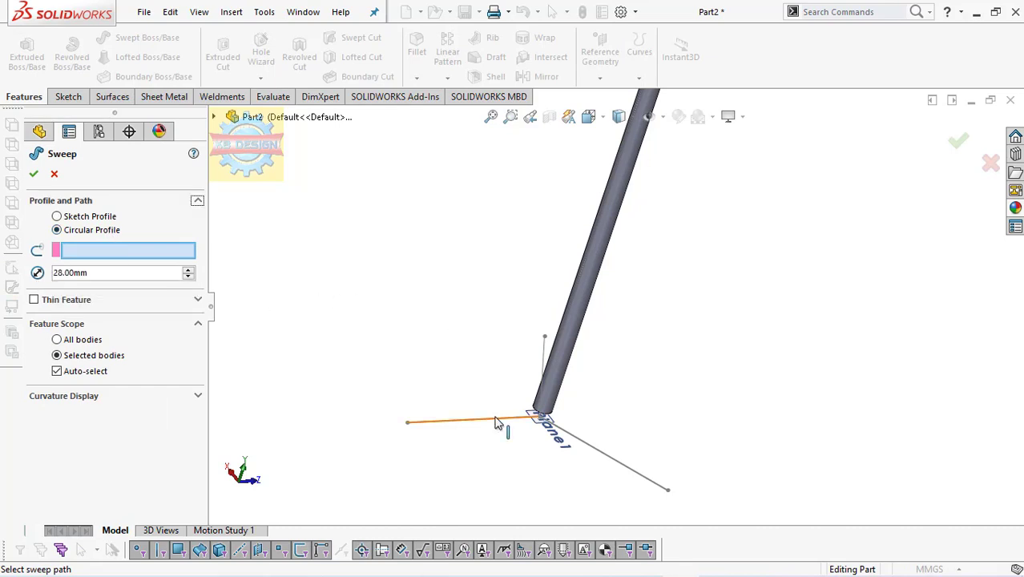
{"action": "left_click", "coordinate": [497, 423]}
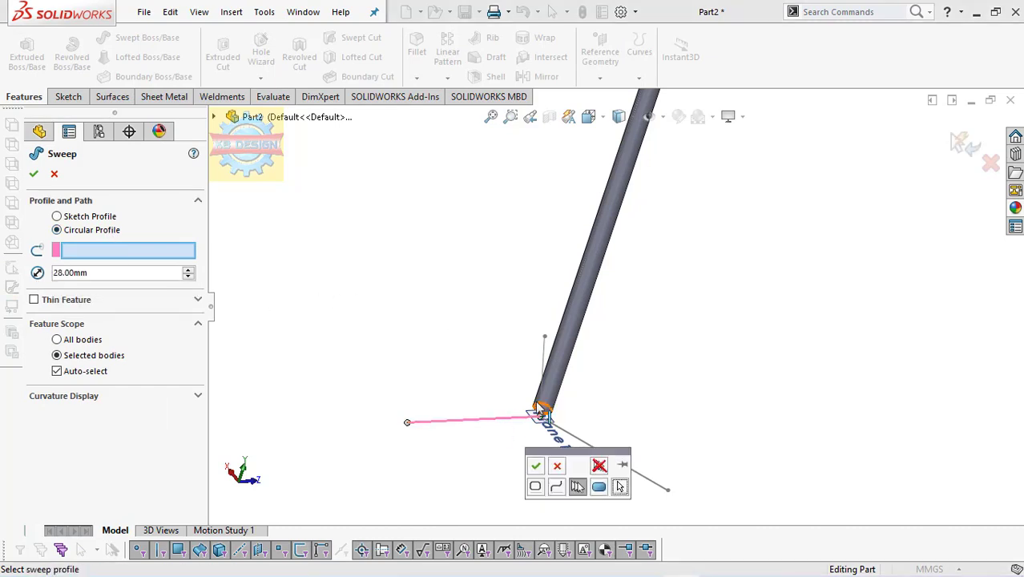
{"action": "left_click", "coordinate": [536, 467]}
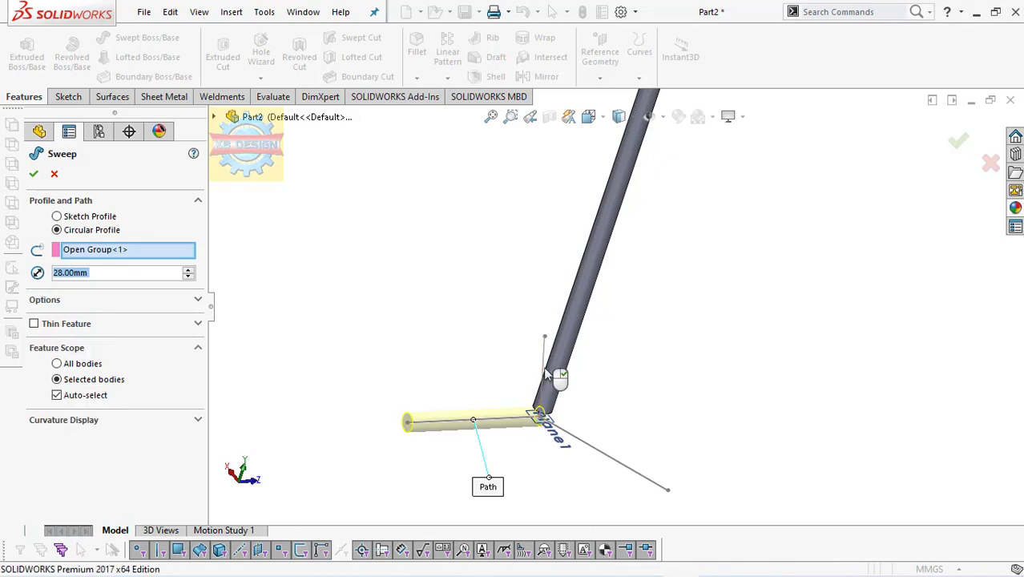
Regroup the path with SelectionManager to include two leg lines and create Sweep3
{"action": "right_click", "coordinate": [141, 249]}
{"action": "left_click", "coordinate": [172, 259]}
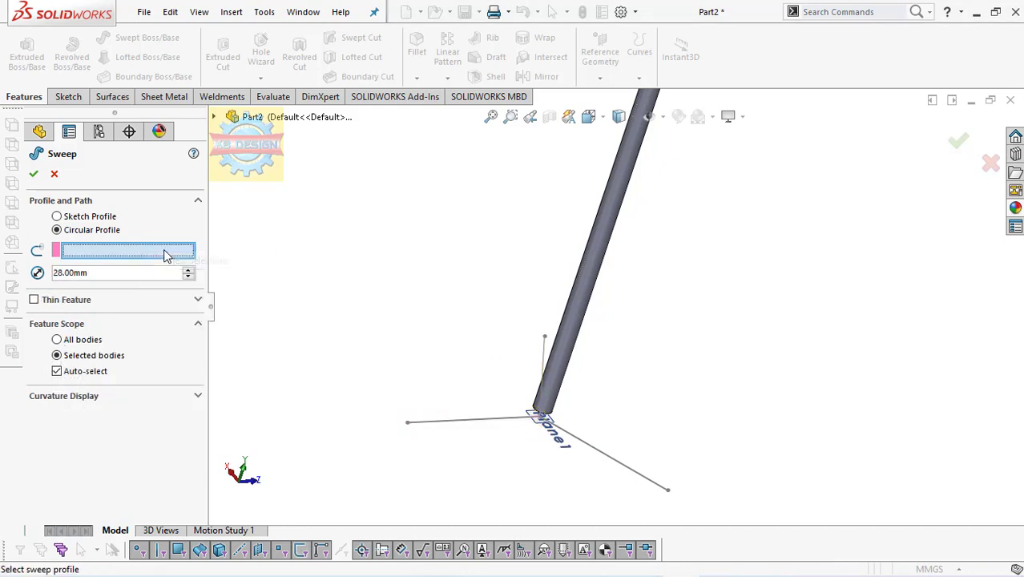
{"action": "right_click", "coordinate": [164, 254]}
{"action": "left_click", "coordinate": [210, 277]}
{"action": "left_click", "coordinate": [484, 421]}
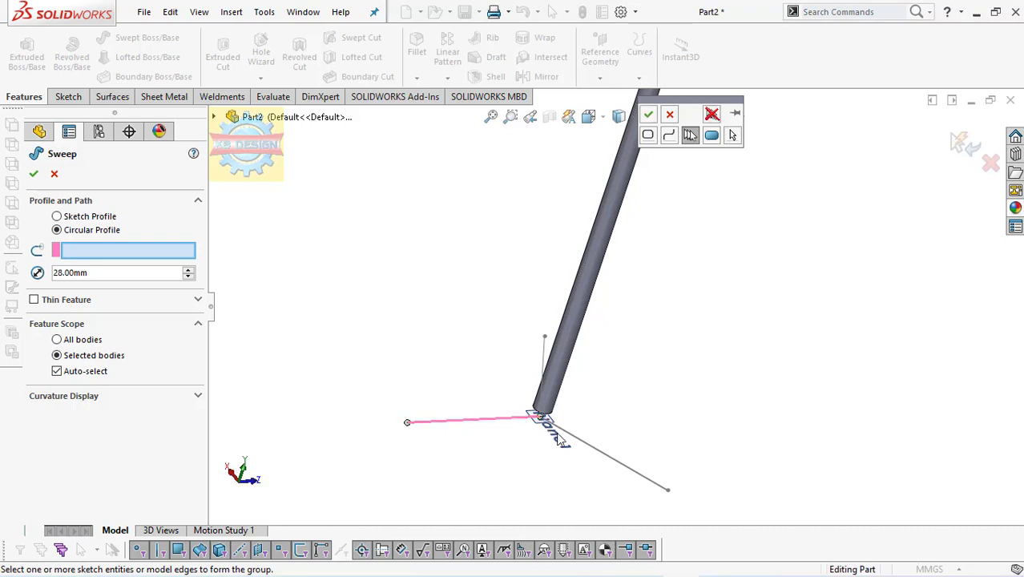
{"action": "left_click", "coordinate": [649, 115]}
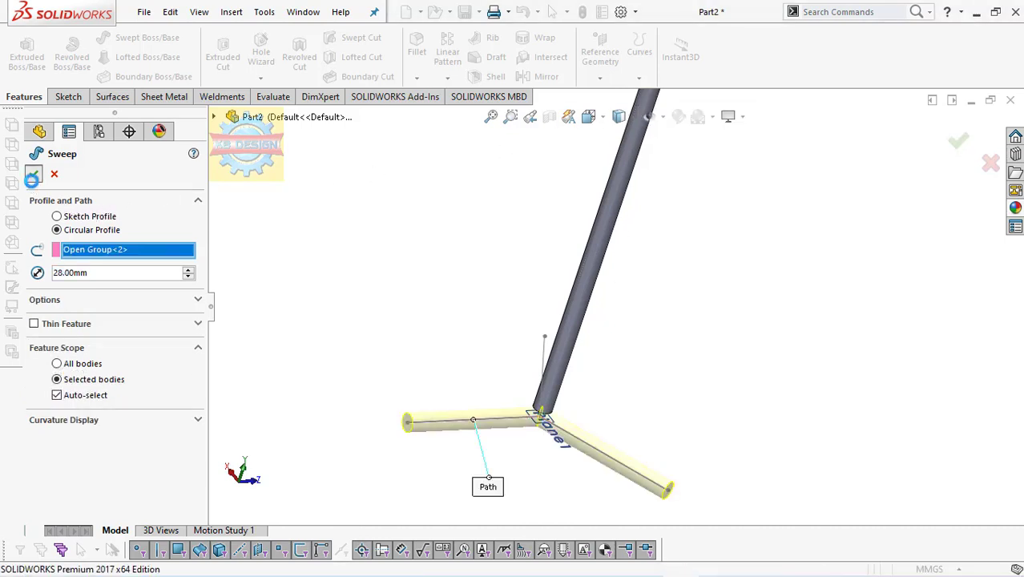
{"action": "mouse_move", "coordinate": [633, 359]}
{"action": "middle_mouse_down"}
{"action": "mouse_move", "coordinate": [664, 284]}
{"action": "mouse_move", "coordinate": [706, 415]}
{"action": "middle_mouse_up"}
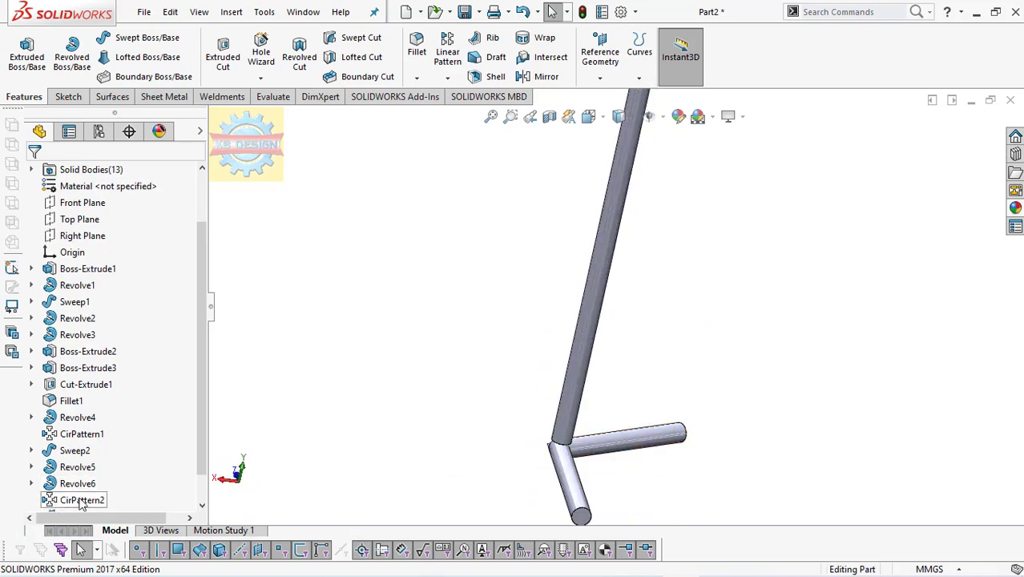
{"action": "scroll", "coordinate": [81, 504], "scroll_direction": "down", "scroll_amount": 2}
Start another circular-profile sweep with the remaining Sketch35 line picked as path via SelectionManager
{"action": "left_click", "coordinate": [31, 500]}
{"action": "left_click", "coordinate": [95, 501]}
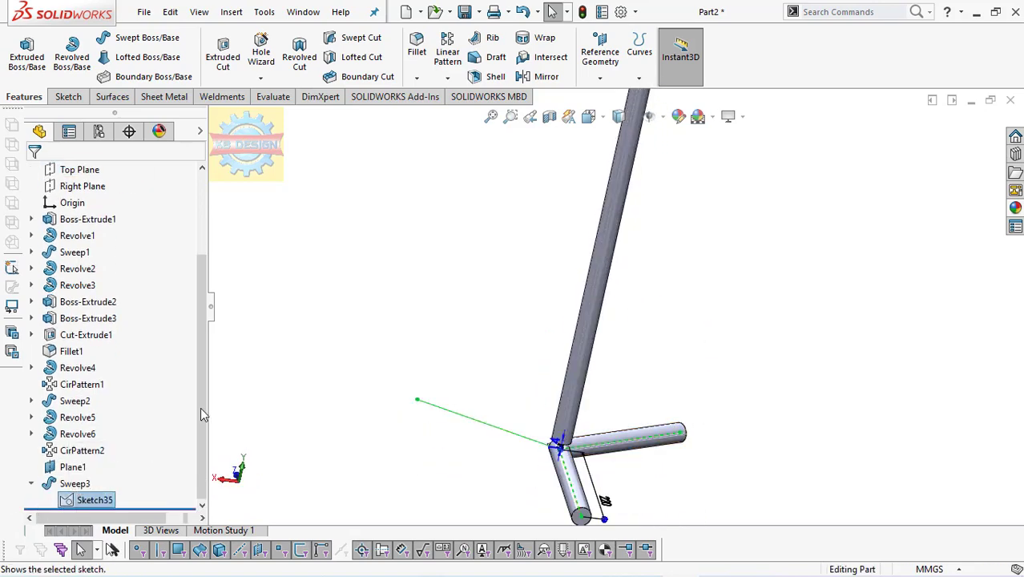
{"action": "key", "text": "Escape"}
{"action": "left_click", "coordinate": [156, 38]}
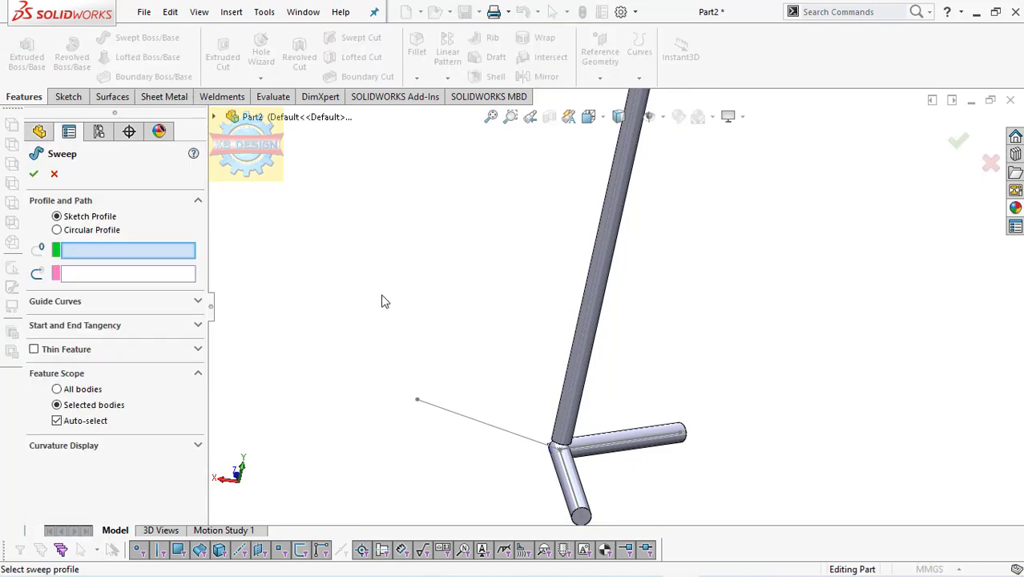
{"action": "left_click", "coordinate": [73, 231]}
{"action": "right_click", "coordinate": [313, 230]}
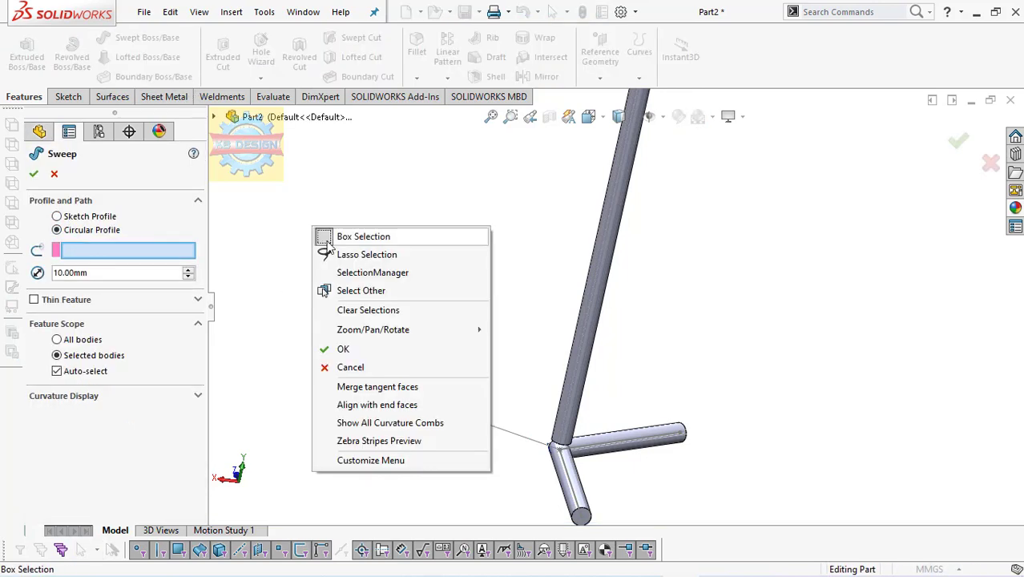
{"action": "left_click", "coordinate": [345, 270]}
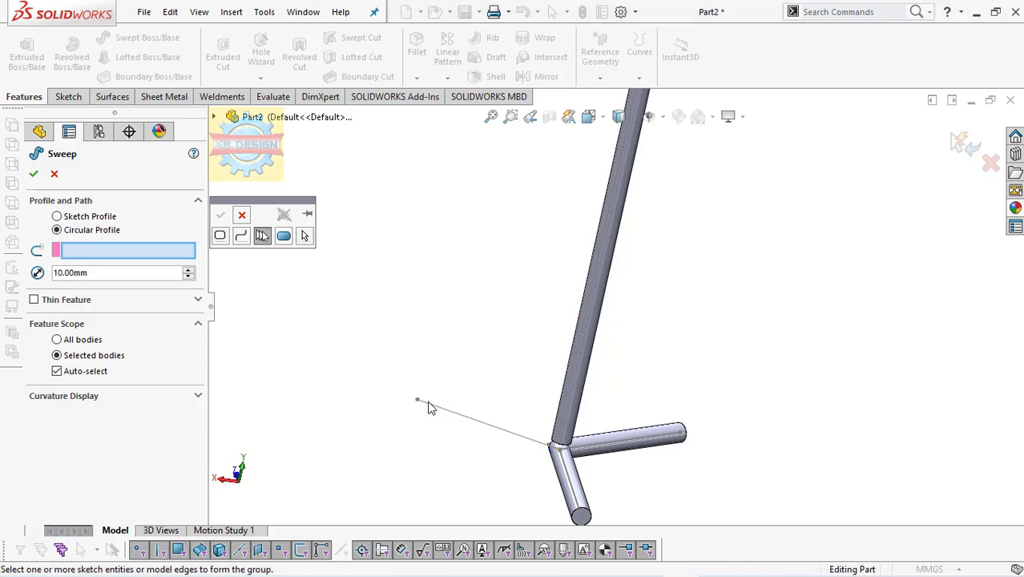
{"action": "left_click", "coordinate": [220, 215]}
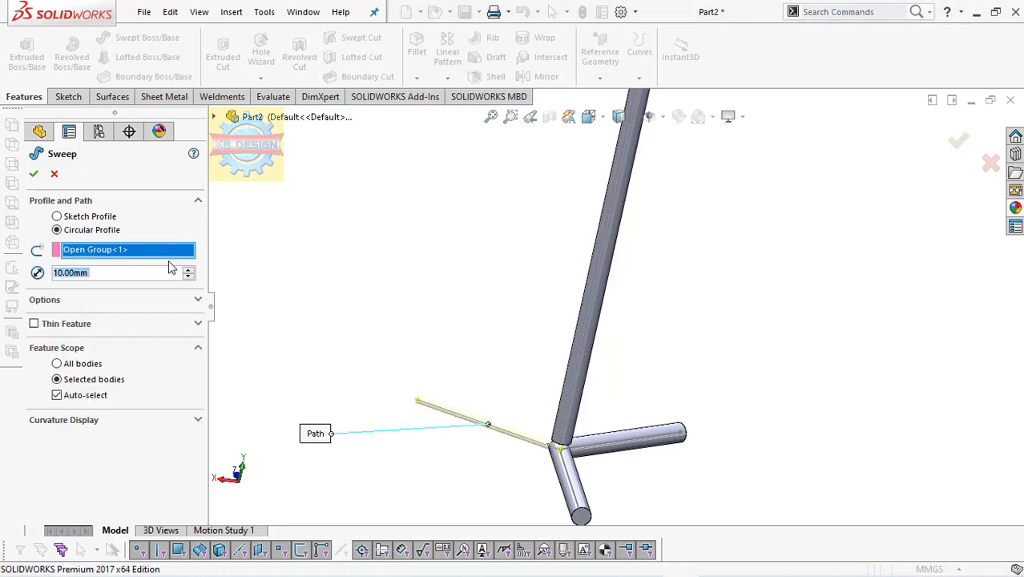
Set the profile diameter to 28 mm and finish the third leg sweep
{"action": "type", "text": "28"}
{"action": "key", "text": "Return"}
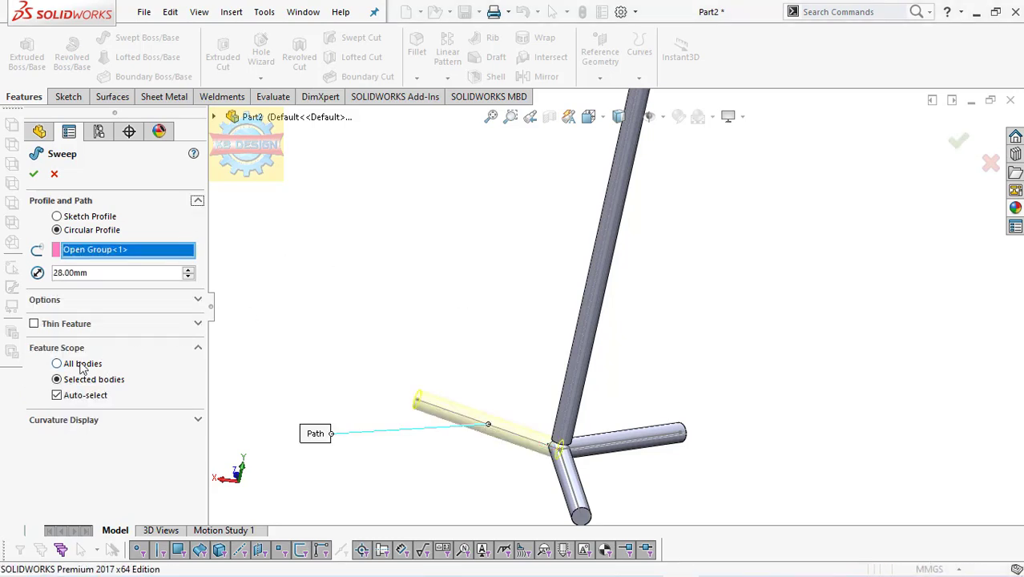
{"action": "left_click", "coordinate": [90, 303]}
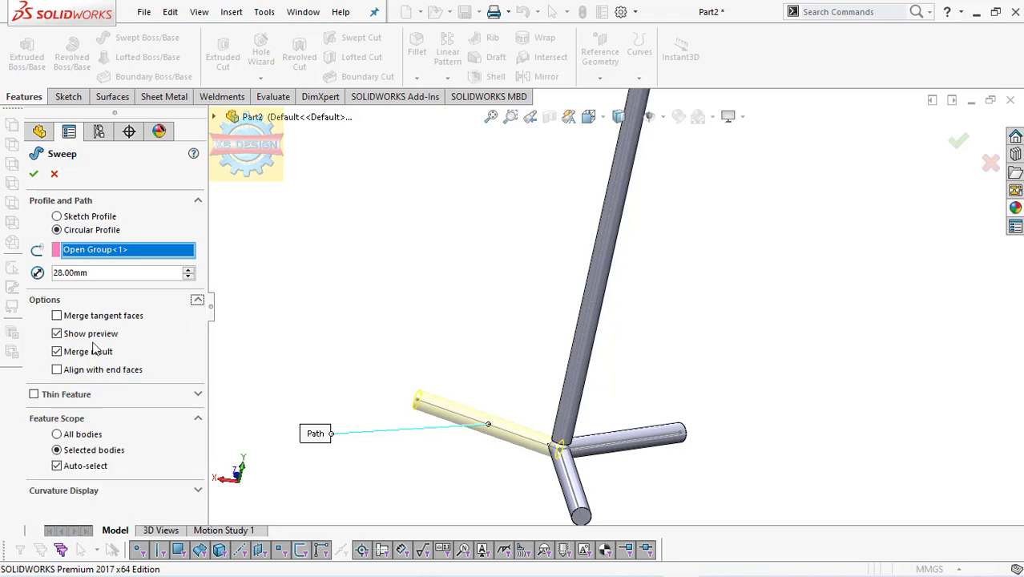
{"action": "left_click", "coordinate": [33, 173]}
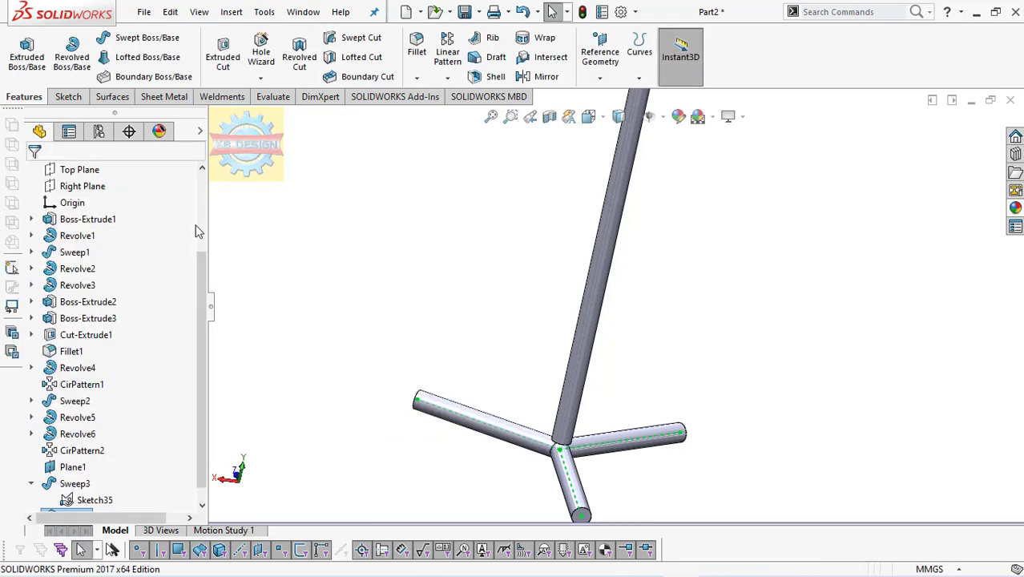
{"action": "left_click", "coordinate": [570, 477]}
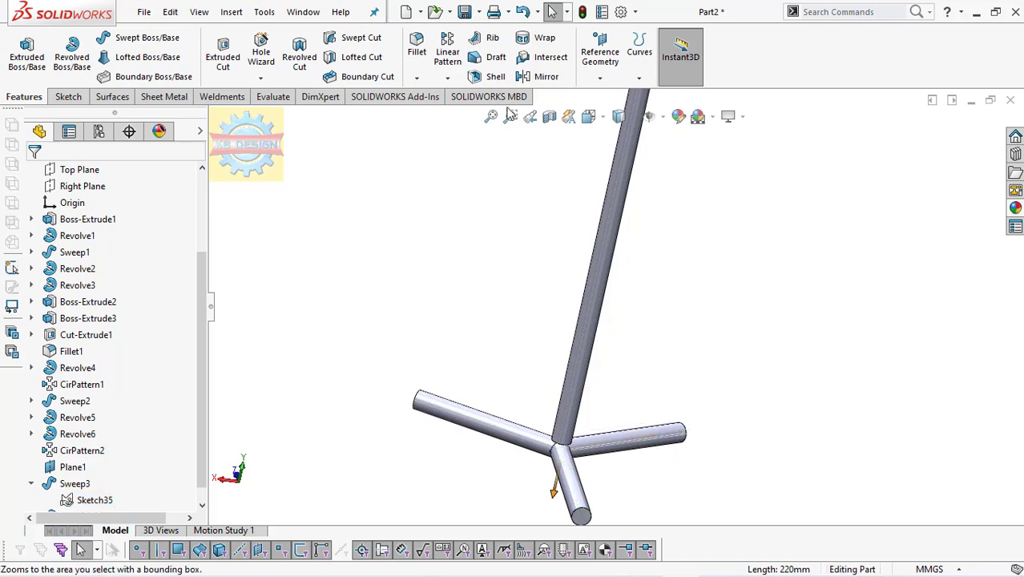
Shell the part with a 1 mm wall, removing the end faces of all three legs
{"action": "left_click", "coordinate": [490, 76]}
{"action": "left_click", "coordinate": [581, 517]}
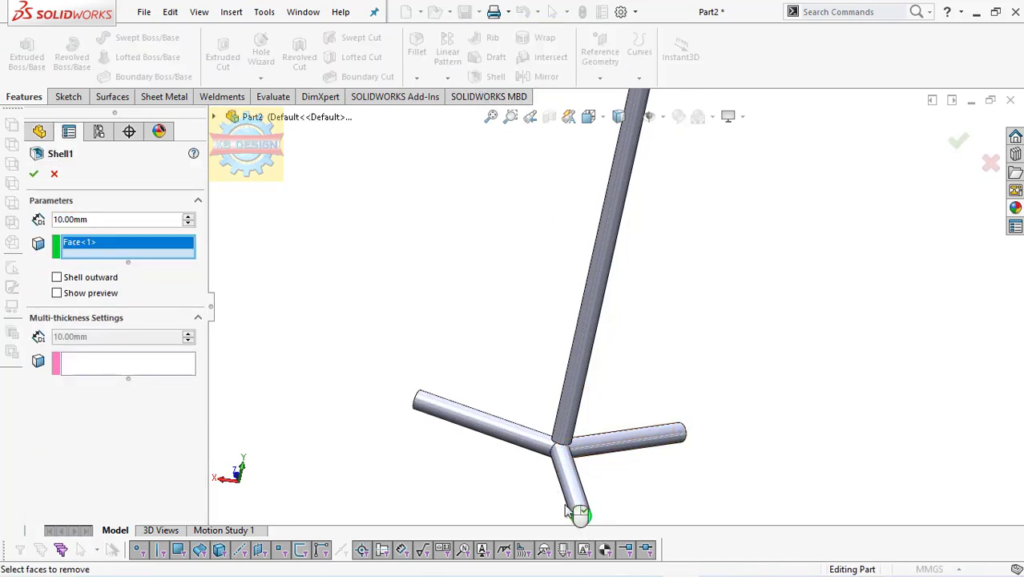
{"action": "type", "text": "1"}
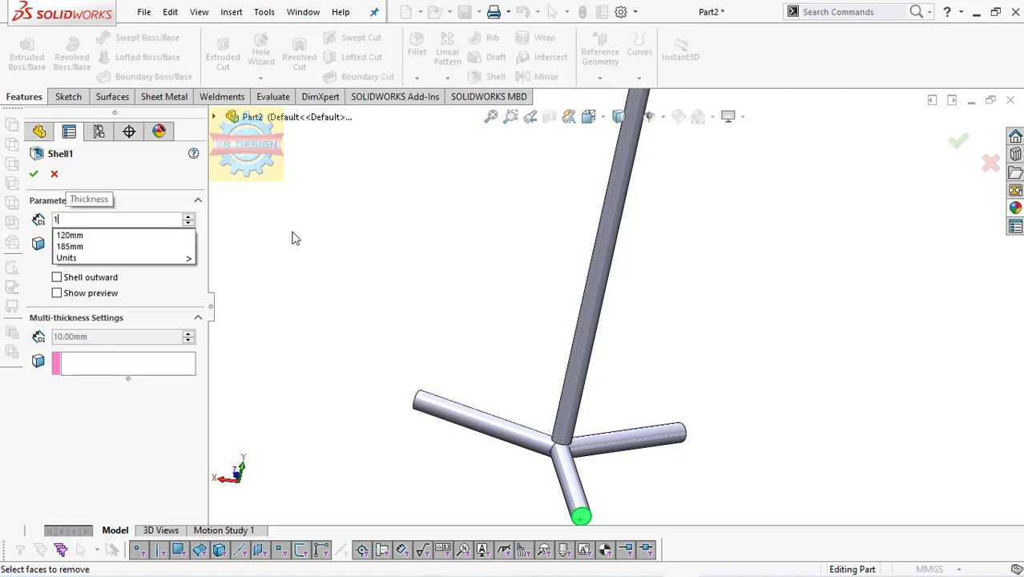
{"action": "key", "text": "Return"}
{"action": "mouse_move", "coordinate": [388, 406]}
{"action": "middle_mouse_down"}
{"action": "mouse_move", "coordinate": [469, 407]}
{"action": "mouse_move", "coordinate": [458, 393]}
{"action": "mouse_move", "coordinate": [503, 407]}
{"action": "mouse_move", "coordinate": [439, 384]}
{"action": "mouse_move", "coordinate": [419, 307]}
{"action": "mouse_move", "coordinate": [457, 400]}
{"action": "mouse_move", "coordinate": [334, 375]}
{"action": "middle_mouse_up"}
{"action": "left_click", "coordinate": [442, 387]}
{"action": "left_click", "coordinate": [306, 362]}
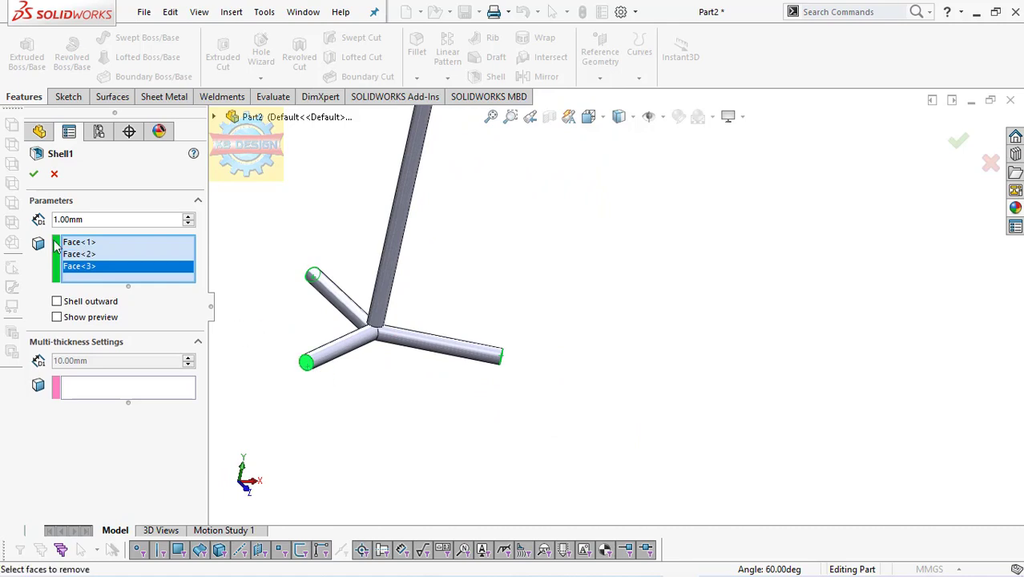
{"action": "left_click", "coordinate": [33, 173]}
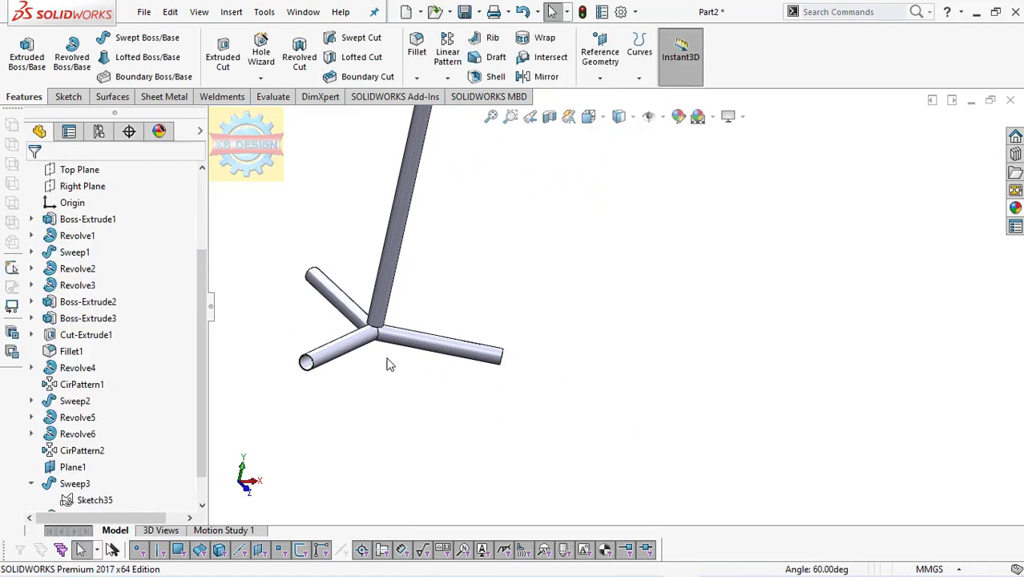
Start a new sketch on the Right Plane, viewed normal to it
{"action": "scroll", "coordinate": [80, 240], "scroll_direction": "up", "scroll_amount": 1}
{"action": "left_click", "coordinate": [112, 204]}
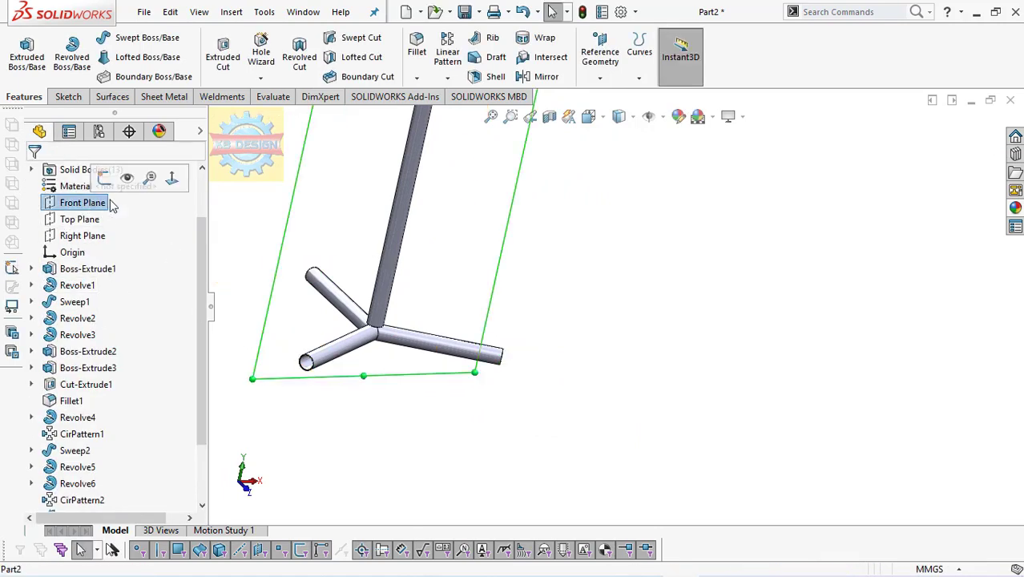
{"action": "left_click", "coordinate": [100, 237]}
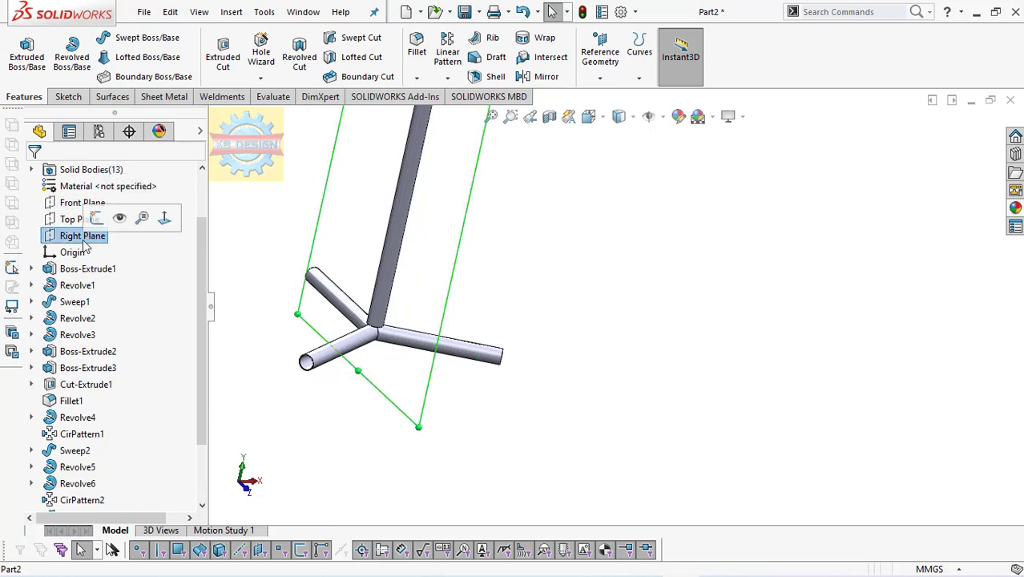
{"action": "left_click", "coordinate": [161, 218]}
{"action": "scroll", "coordinate": [621, 476], "scroll_direction": "down", "scroll_amount": 2}
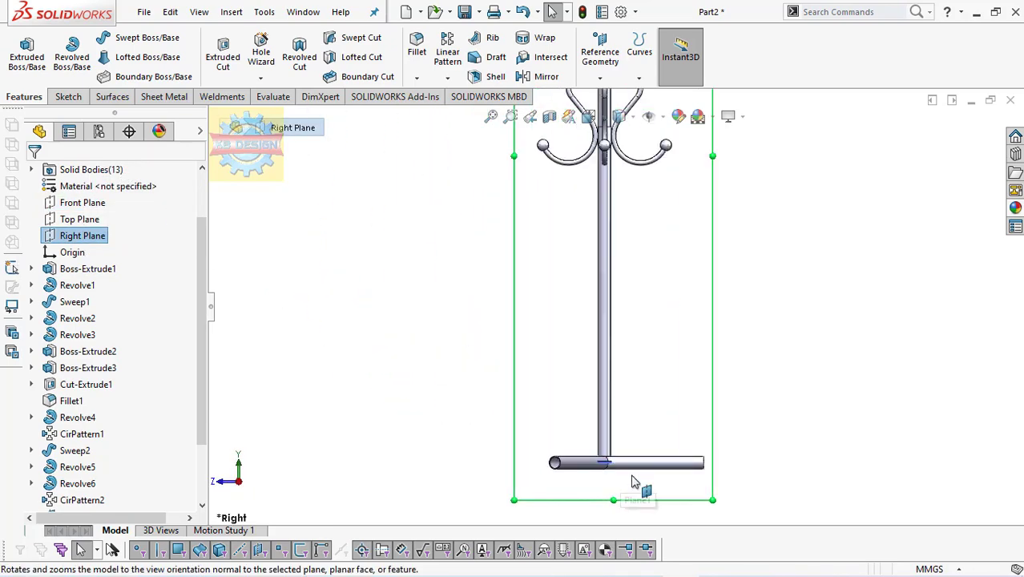
{"action": "scroll", "coordinate": [685, 476], "scroll_direction": "down", "scroll_amount": 2}
{"action": "scroll", "coordinate": [690, 469], "scroll_direction": "down", "scroll_amount": 2}
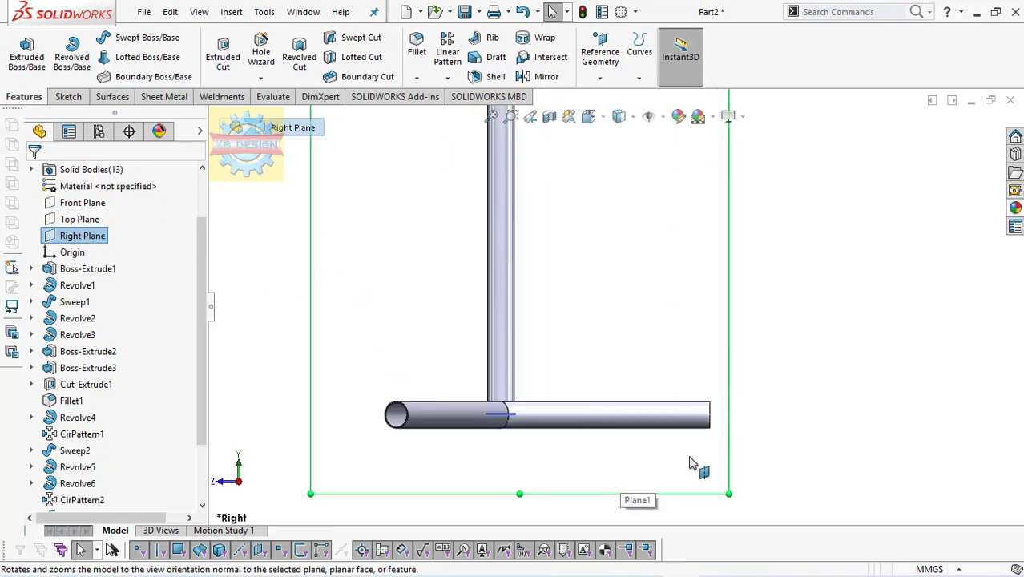
{"action": "left_click", "coordinate": [69, 97]}
{"action": "left_click", "coordinate": [21, 51]}
Draw a circle centred on the leg end and dimension it to Ø40
{"action": "left_click", "coordinate": [128, 37]}
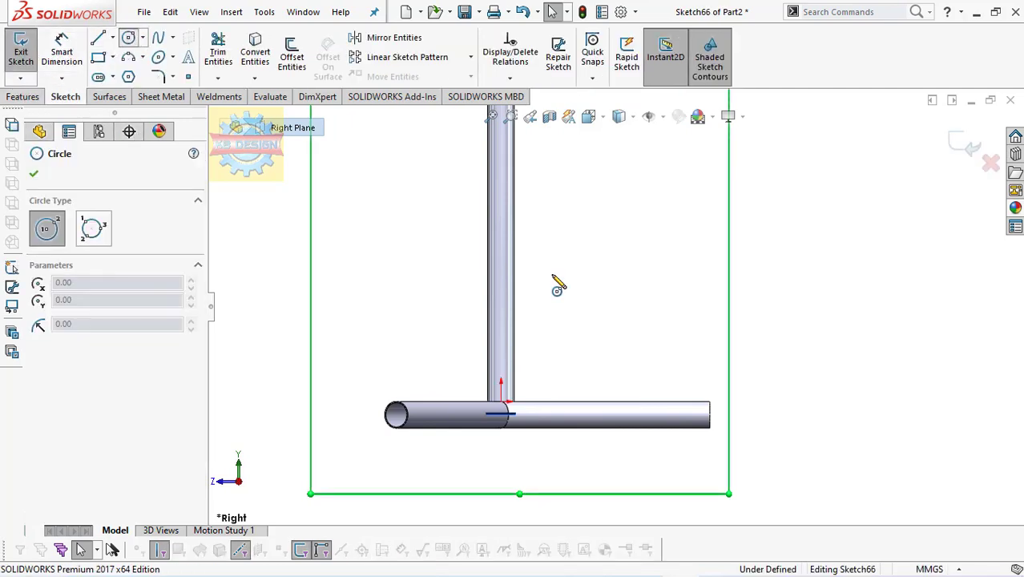
{"action": "scroll", "coordinate": [721, 425], "scroll_direction": "down", "scroll_amount": 1}
{"action": "scroll", "coordinate": [710, 423], "scroll_direction": "down", "scroll_amount": 1}
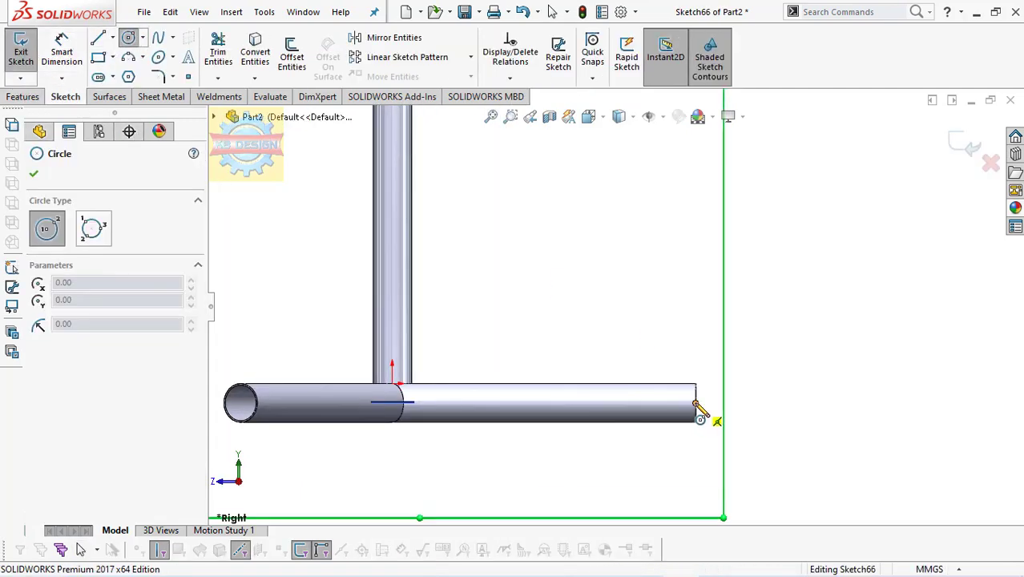
{"action": "left_click", "coordinate": [696, 403]}
{"action": "scroll", "coordinate": [721, 390], "scroll_direction": "down", "scroll_amount": 1}
{"action": "scroll", "coordinate": [678, 353], "scroll_direction": "down", "scroll_amount": 2}
{"action": "left_click", "coordinate": [674, 356]}
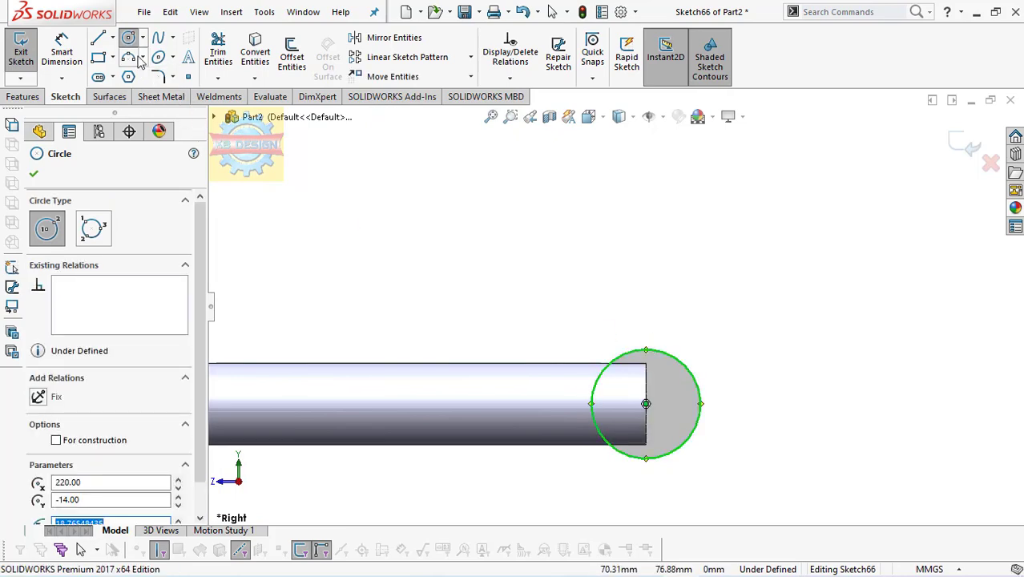
{"action": "left_click", "coordinate": [62, 52]}
{"action": "left_click", "coordinate": [698, 383]}
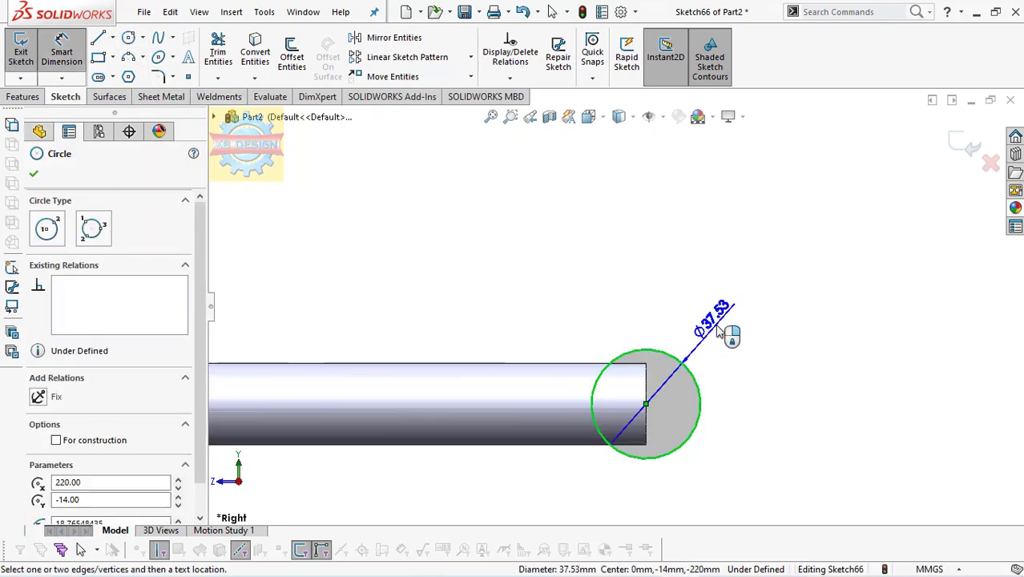
{"action": "left_click", "coordinate": [719, 330]}
{"action": "left_click", "coordinate": [654, 322]}
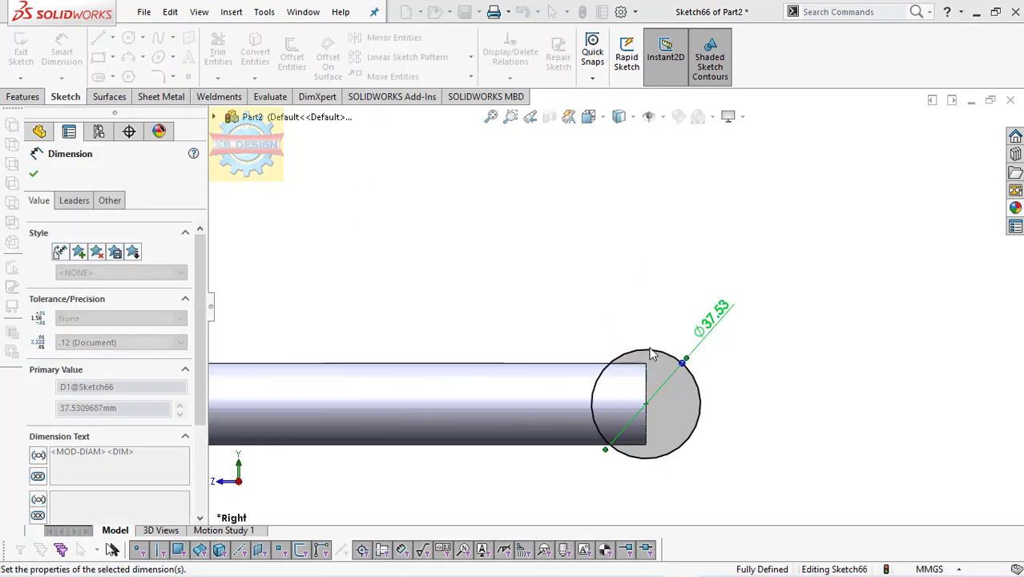
{"action": "key", "text": "Escape"}
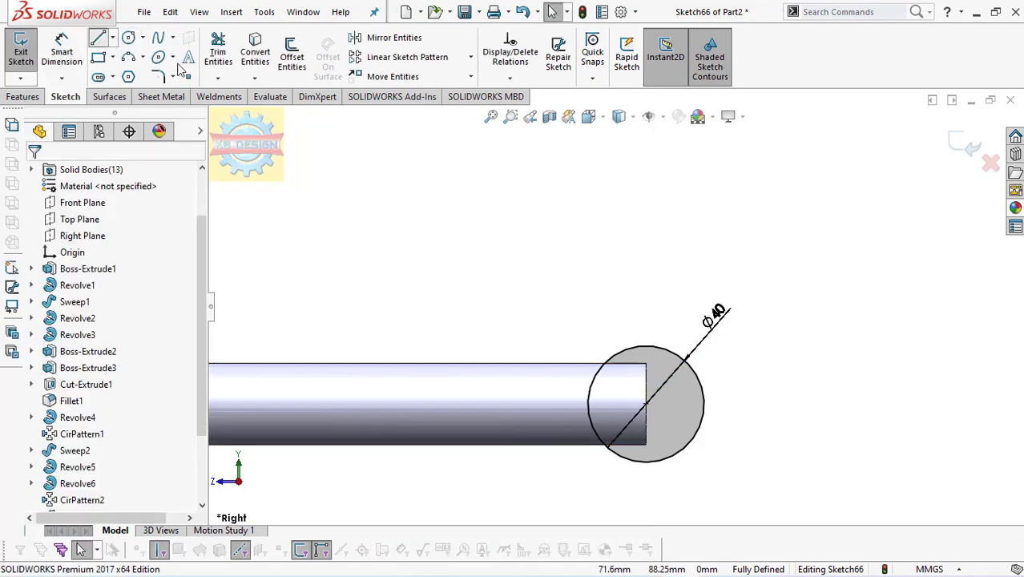
Add vertical and horizontal lines from the pipe edge, then power-trim the circle into a half-disc
{"action": "key", "text": "l"}
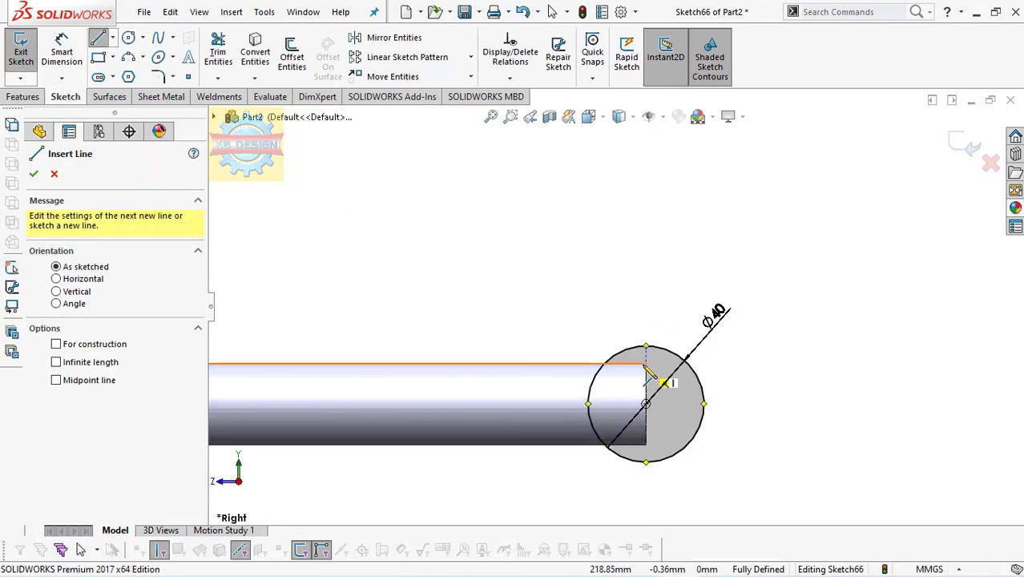
{"action": "left_click", "coordinate": [646, 370]}
{"action": "left_click", "coordinate": [646, 404]}
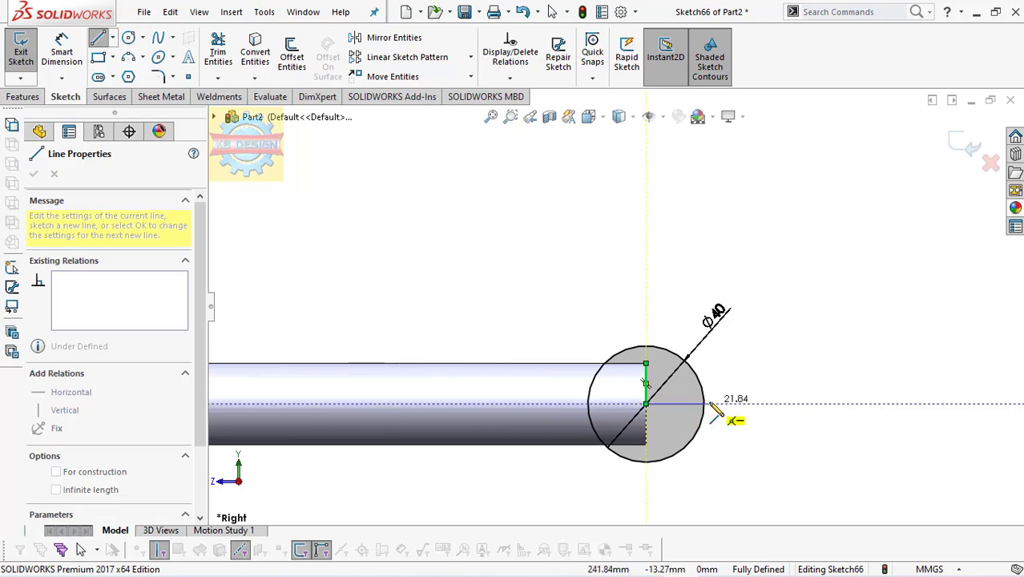
{"action": "left_click", "coordinate": [704, 404]}
{"action": "key", "text": "Escape"}
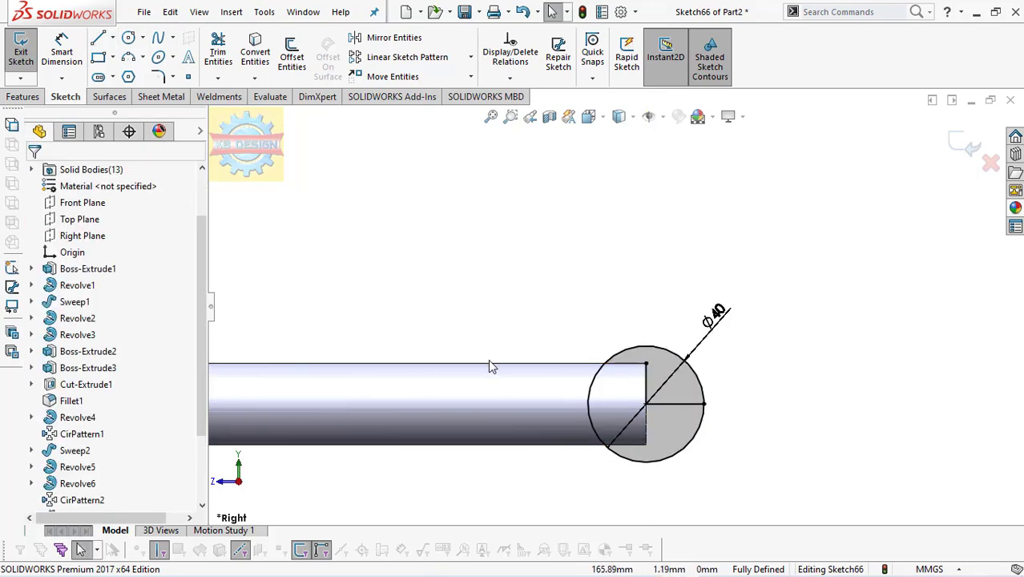
{"action": "left_click", "coordinate": [490, 364]}
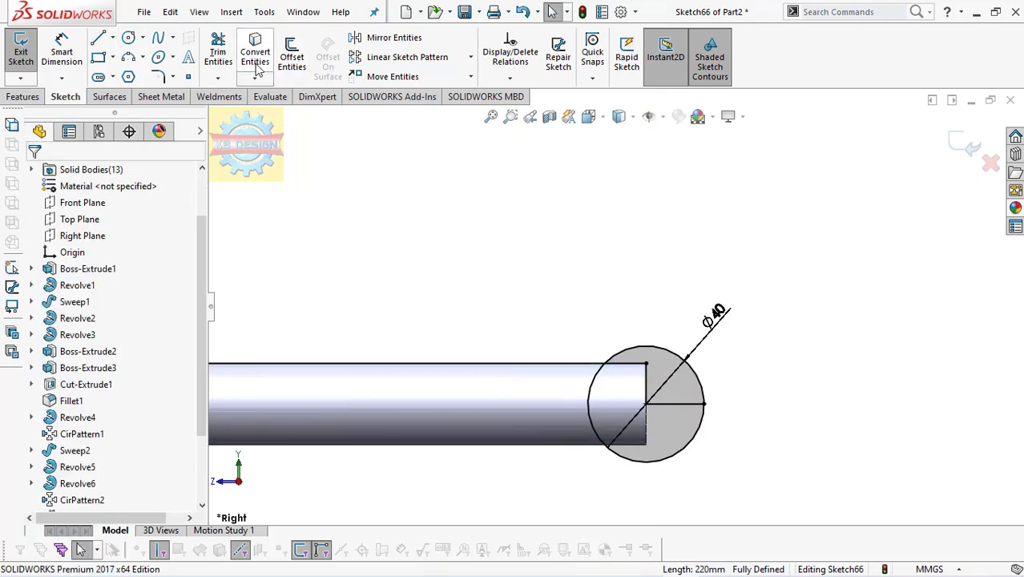
{"action": "left_click", "coordinate": [218, 54]}
{"action": "mouse_move", "coordinate": [484, 266]}
{"action": "left_mouse_down"}
{"action": "mouse_move", "coordinate": [574, 409]}
{"action": "mouse_move", "coordinate": [590, 418]}
{"action": "left_mouse_up"}
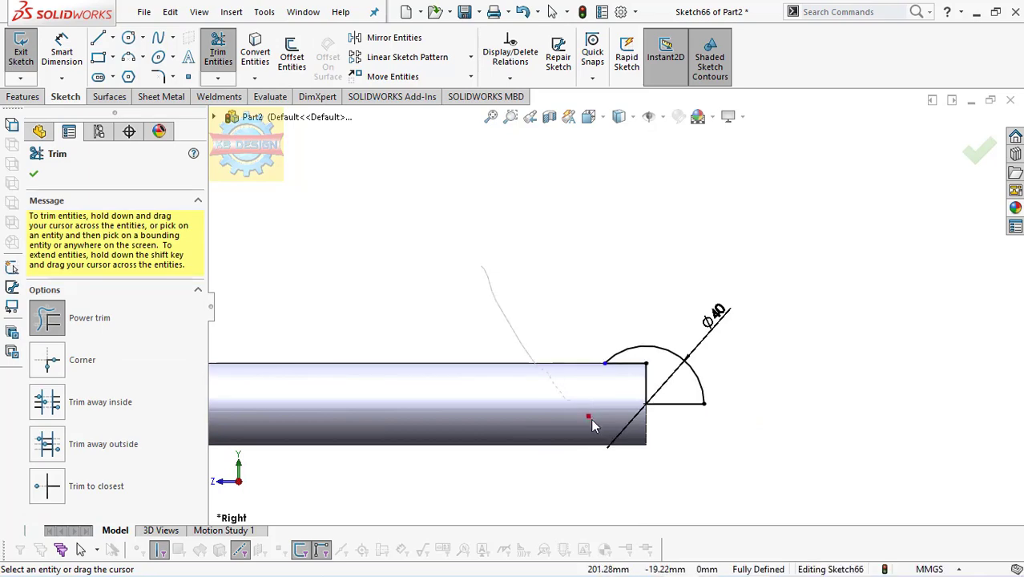
{"action": "left_click", "coordinate": [22, 96]}
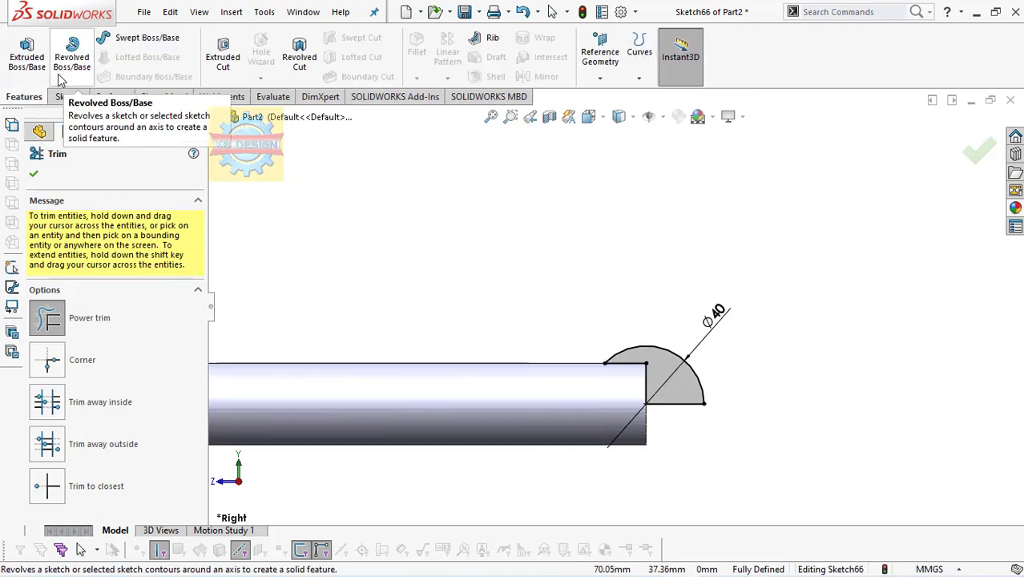
Revolve the half-disc about the horizontal line into a separate ball body, Merge result off
{"action": "left_click", "coordinate": [70, 78]}
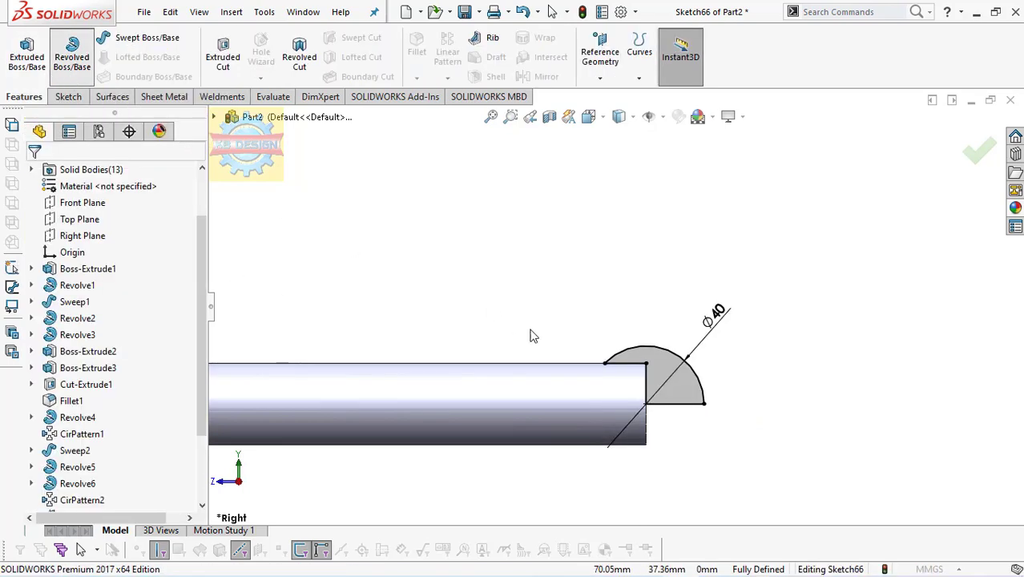
{"action": "left_click", "coordinate": [677, 404]}
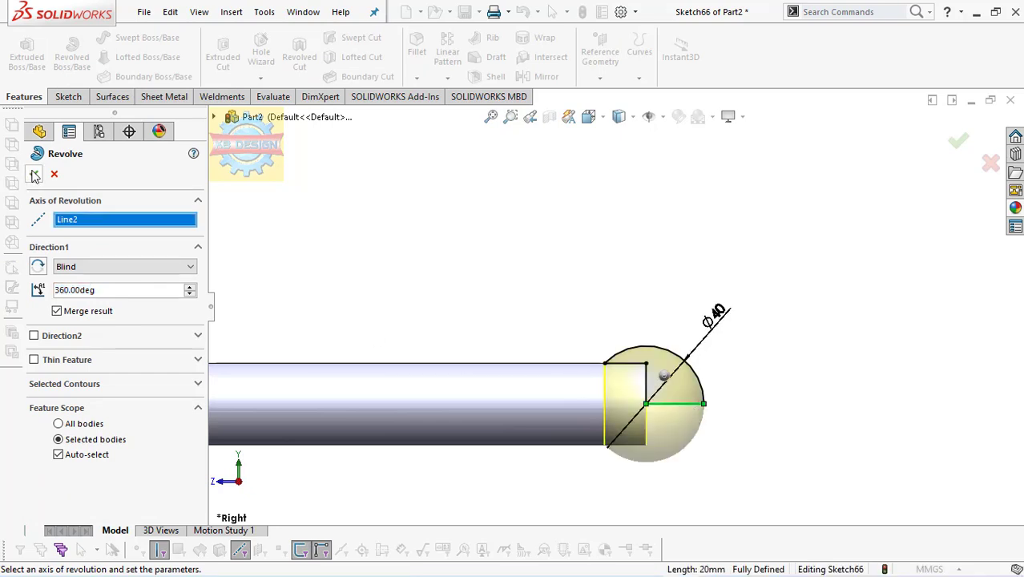
{"action": "left_click", "coordinate": [72, 312]}
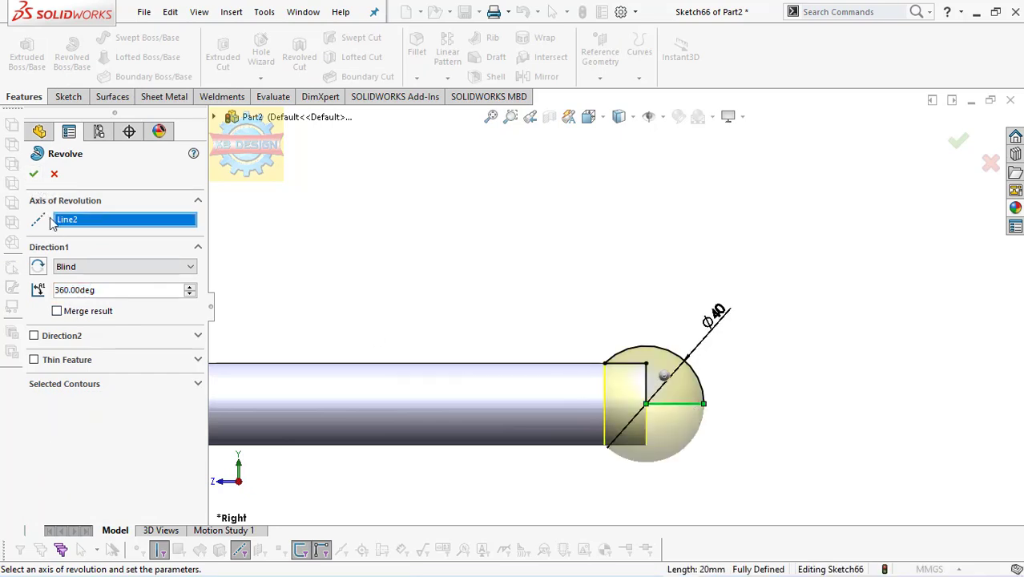
{"action": "left_click", "coordinate": [34, 175]}
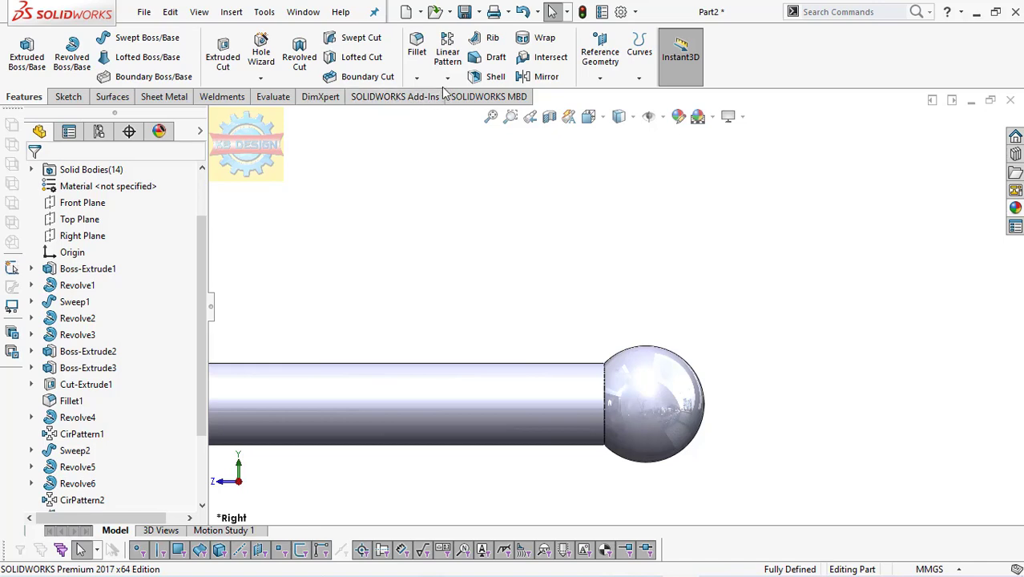
Circular-pattern the ball body three times over 360° around the vertical pole axis
{"action": "left_click", "coordinate": [447, 78]}
{"action": "left_click", "coordinate": [479, 112]}
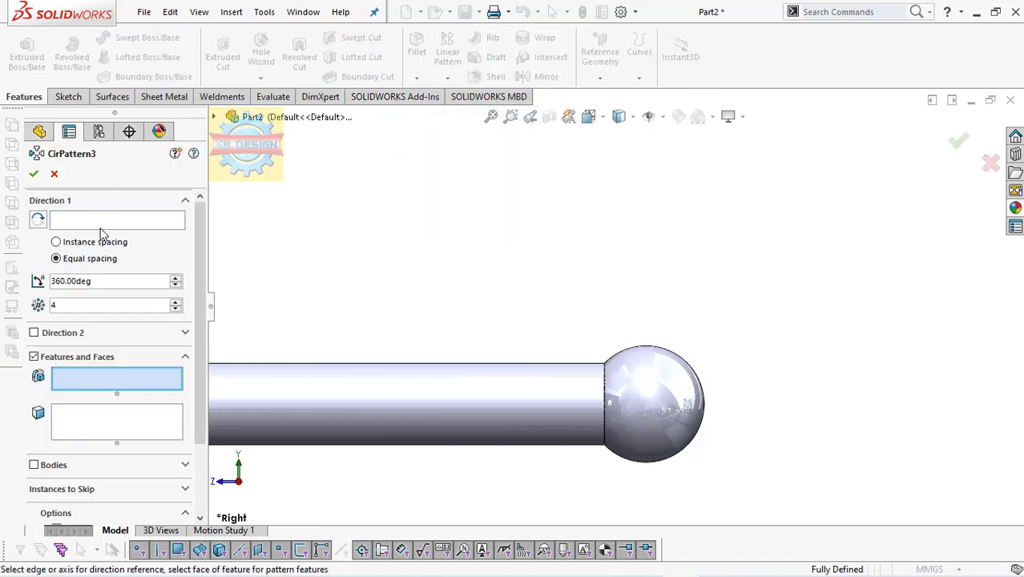
{"action": "left_click", "coordinate": [120, 222]}
{"action": "key", "text": "z"}
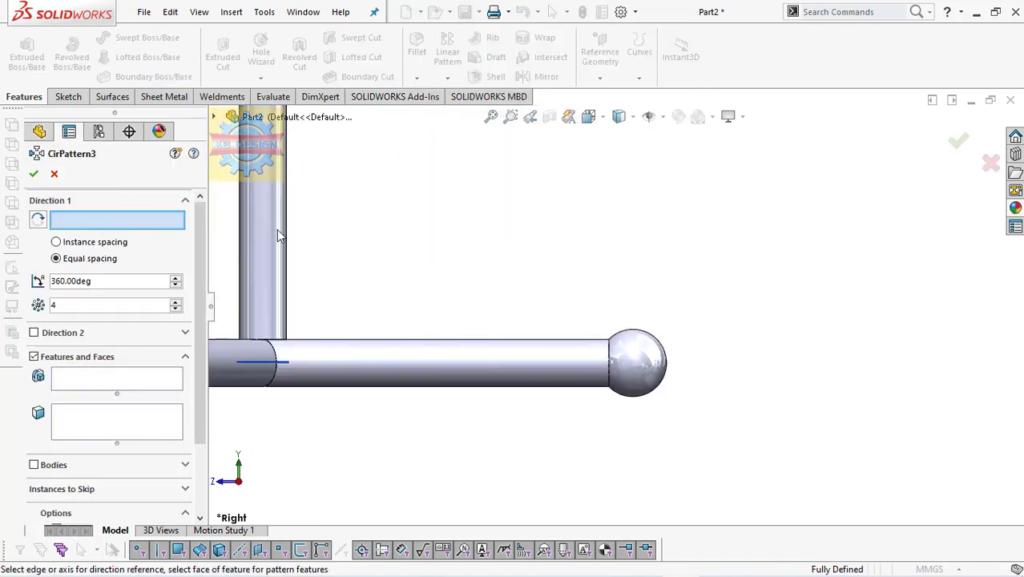
{"action": "left_click", "coordinate": [258, 241]}
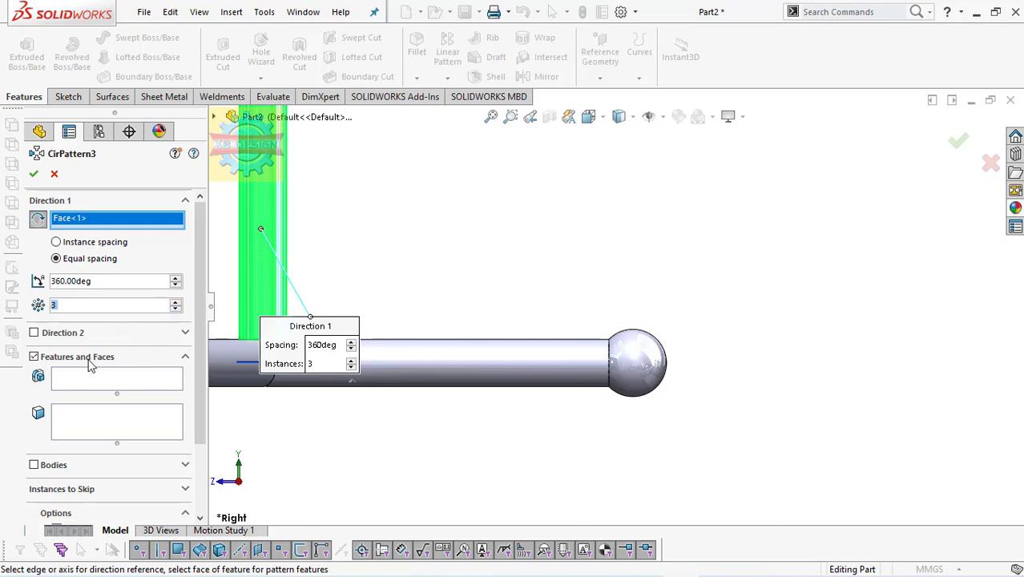
{"action": "left_click", "coordinate": [35, 357]}
{"action": "left_click", "coordinate": [34, 381]}
{"action": "left_click", "coordinate": [649, 373]}
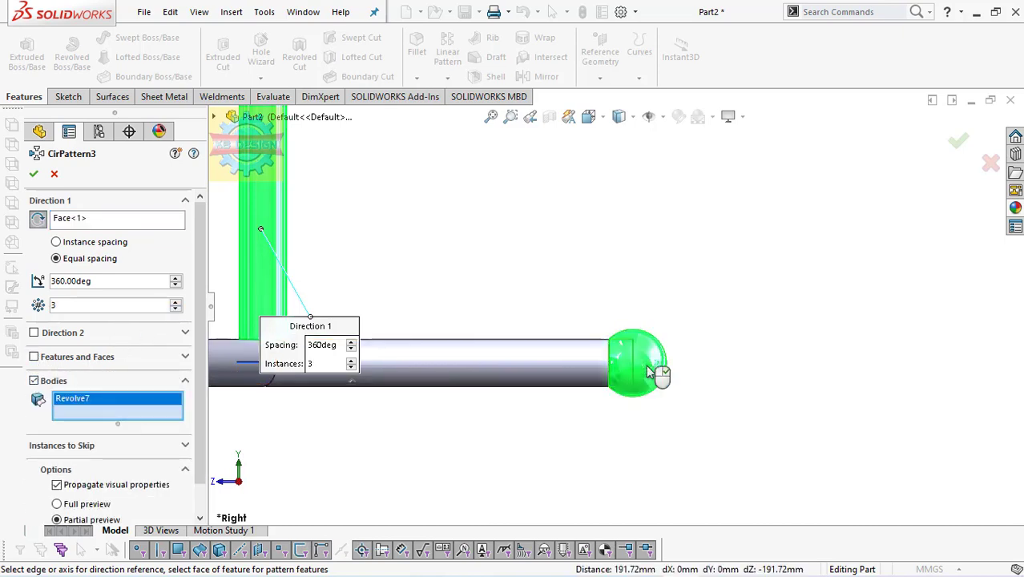
{"action": "scroll", "coordinate": [633, 303], "scroll_direction": "up", "scroll_amount": 2}
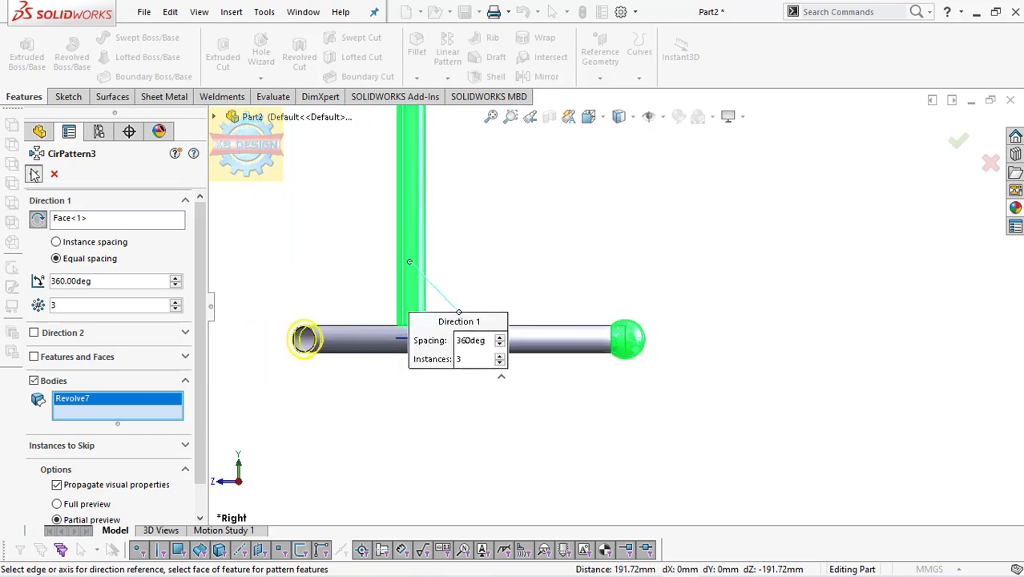
{"action": "left_click", "coordinate": [35, 174]}
Hide Plane1 and start a sketch at the pole's base edge, converting that edge into it
{"action": "left_click", "coordinate": [409, 342]}
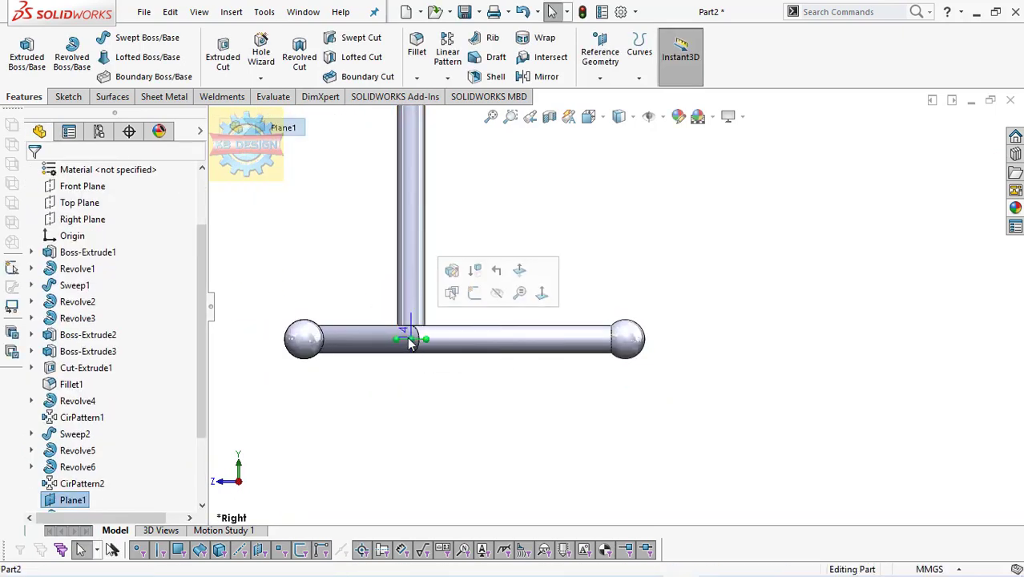
{"action": "left_click", "coordinate": [492, 298]}
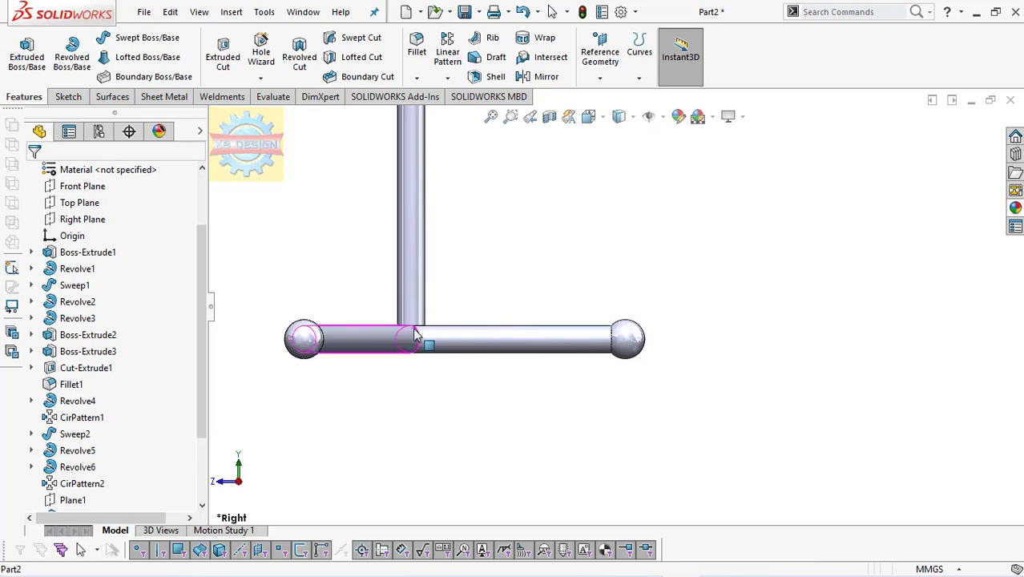
{"action": "mouse_move", "coordinate": [423, 343]}
{"action": "middle_mouse_down"}
{"action": "mouse_move", "coordinate": [427, 336]}
{"action": "mouse_move", "coordinate": [403, 379]}
{"action": "middle_mouse_up"}
{"action": "scroll", "coordinate": [420, 323], "scroll_direction": "down", "scroll_amount": 3}
{"action": "scroll", "coordinate": [403, 374], "scroll_direction": "down", "scroll_amount": 2}
{"action": "scroll", "coordinate": [400, 375], "scroll_direction": "down", "scroll_amount": 2}
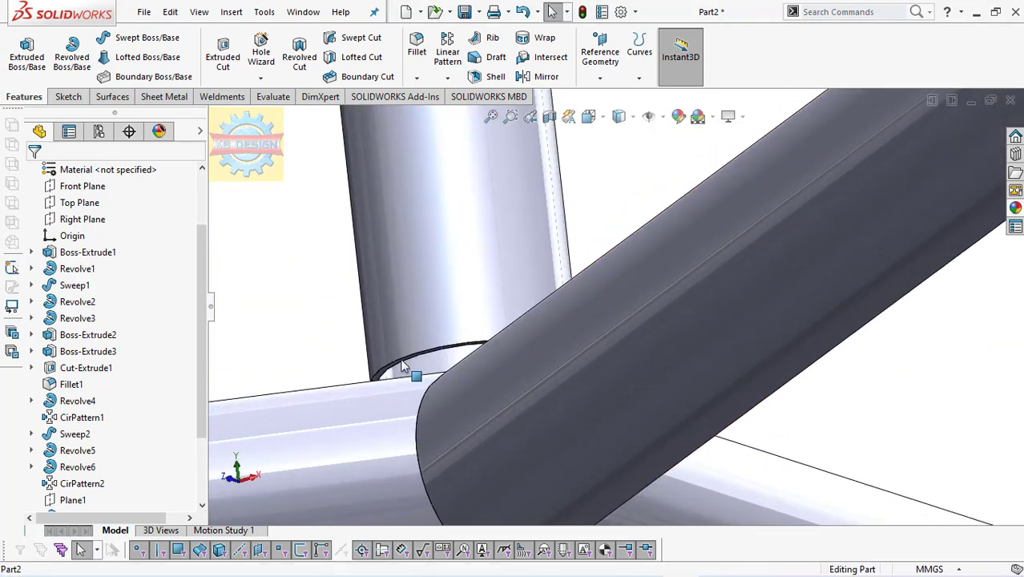
{"action": "left_click", "coordinate": [380, 385]}
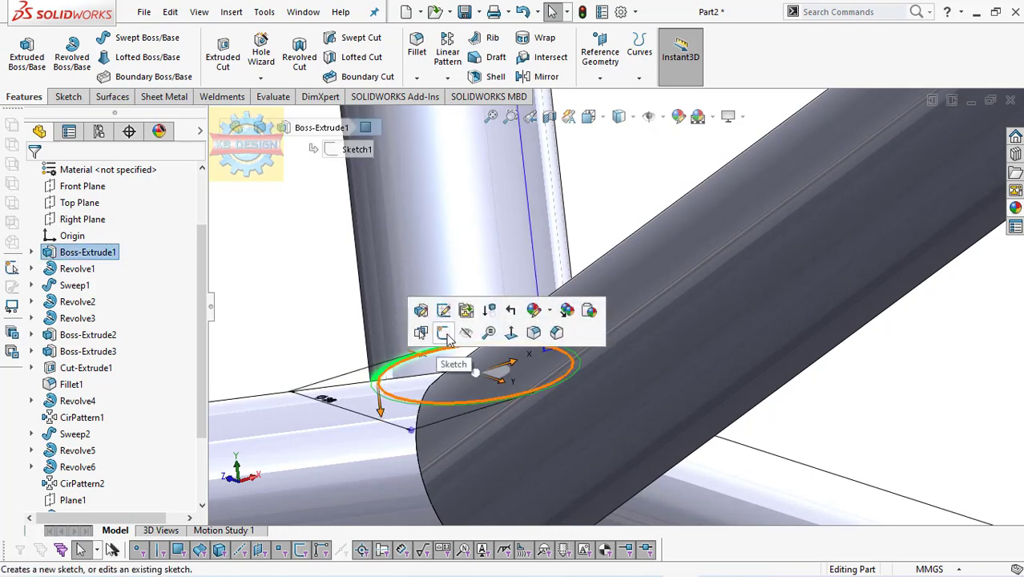
{"action": "left_click", "coordinate": [445, 335]}
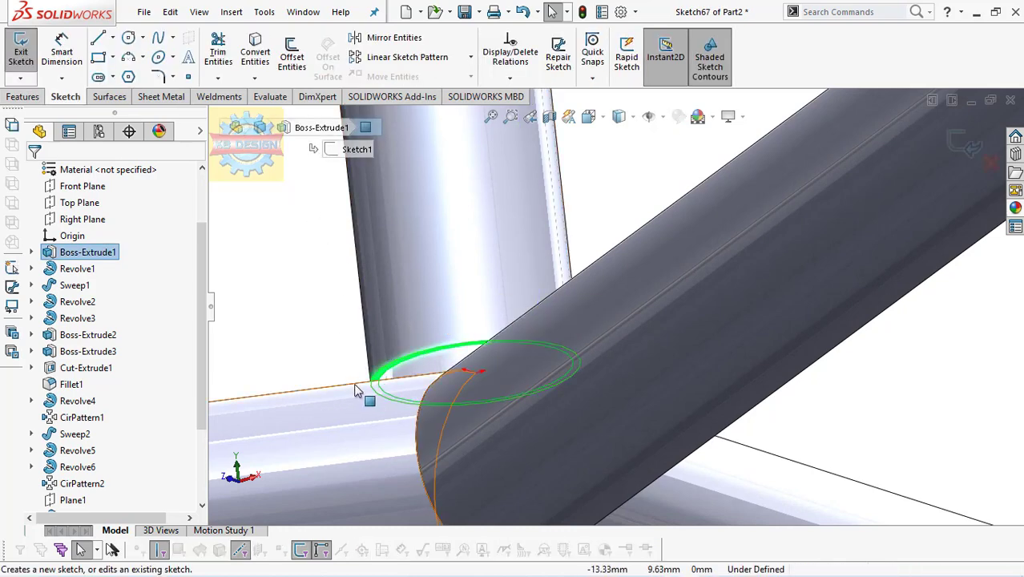
{"action": "left_click", "coordinate": [255, 52]}
{"action": "middle_click_drag", "start_coordinate": [377, 265], "coordinate": [436, 355]}
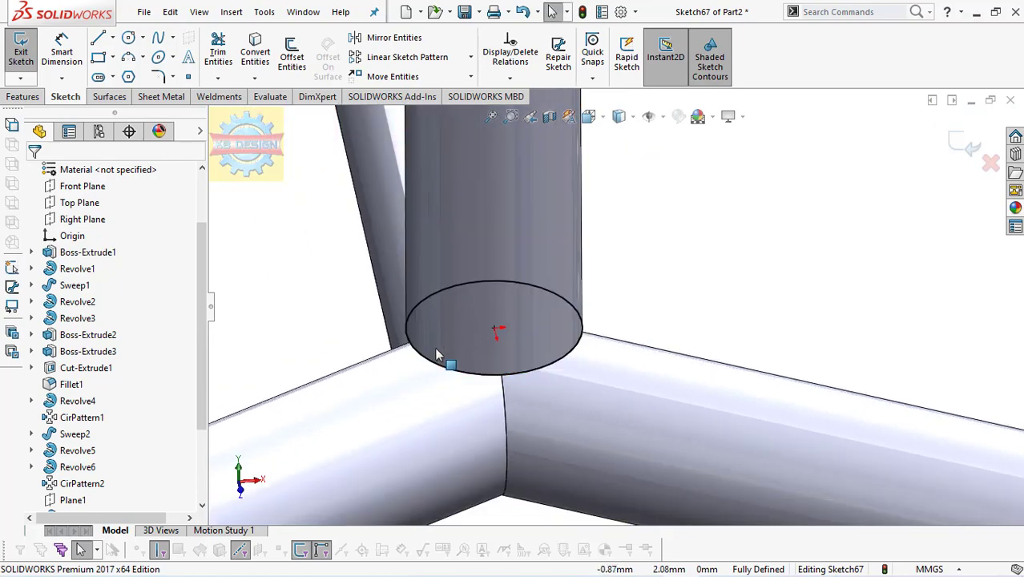
Draw a concentric outer circle around the pole and dimension it to Ø48
{"action": "left_click", "coordinate": [159, 57]}
{"action": "left_click", "coordinate": [495, 329]}
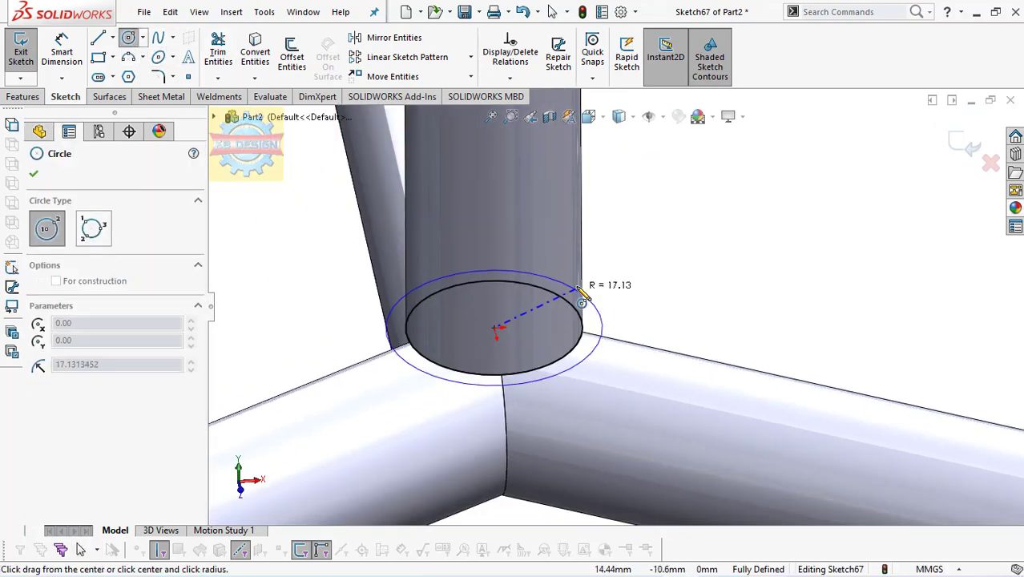
{"action": "left_click", "coordinate": [475, 264]}
{"action": "key", "text": "d"}
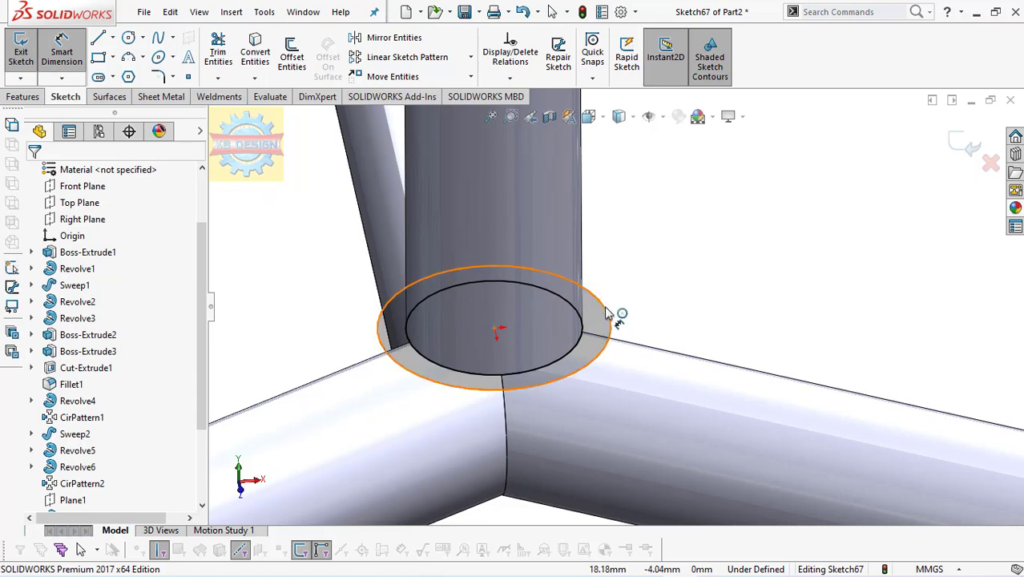
{"action": "left_click", "coordinate": [607, 317]}
{"action": "left_click", "coordinate": [643, 307]}
{"action": "type", "text": "48"}
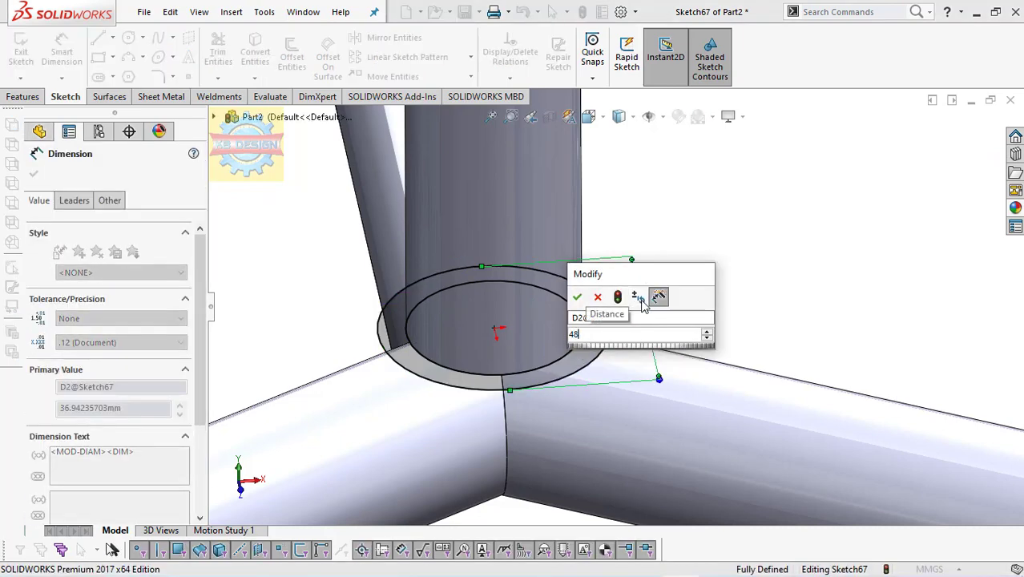
{"action": "key", "text": "Return"}
Extrude the ring sketch 12 mm to form the collar
{"action": "left_click", "coordinate": [22, 96]}
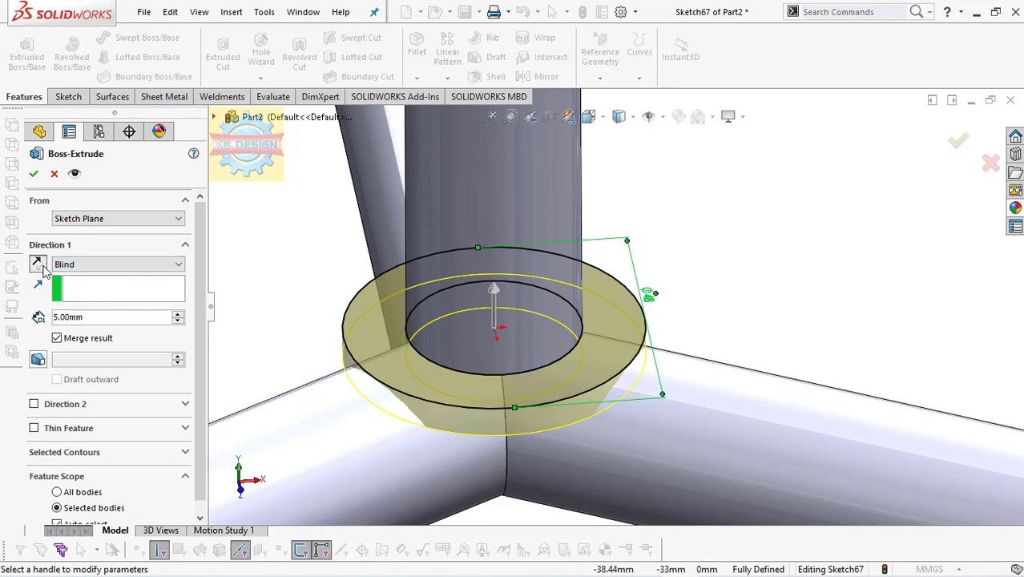
{"action": "type", "text": "12"}
{"action": "key", "text": "Return"}
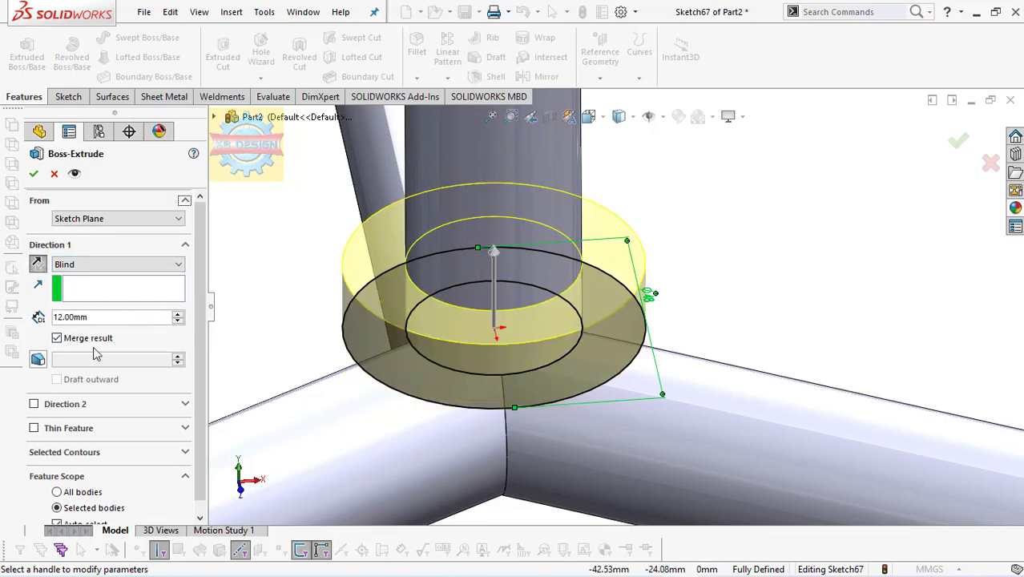
{"action": "left_click", "coordinate": [33, 173]}
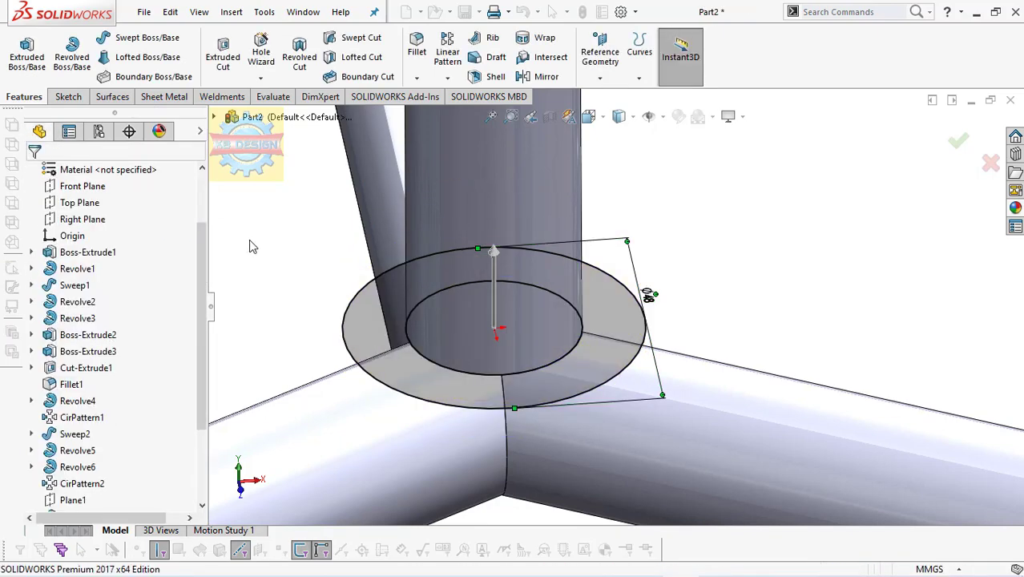
Sketch on the collar's top face a circle offset 4 mm inward from its edge
{"action": "left_click", "coordinate": [415, 240]}
{"action": "left_click", "coordinate": [421, 228]}
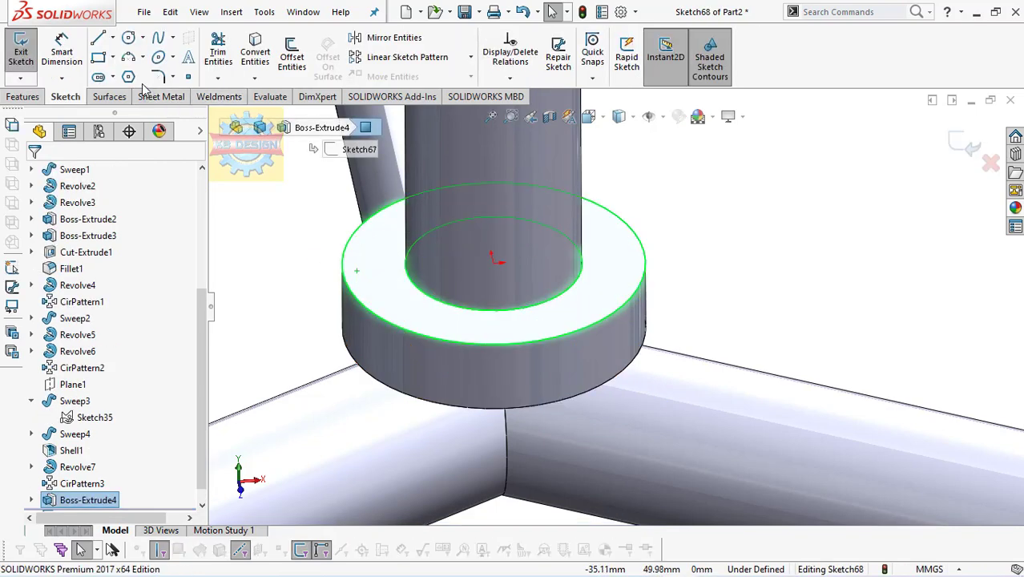
{"action": "left_click", "coordinate": [257, 56]}
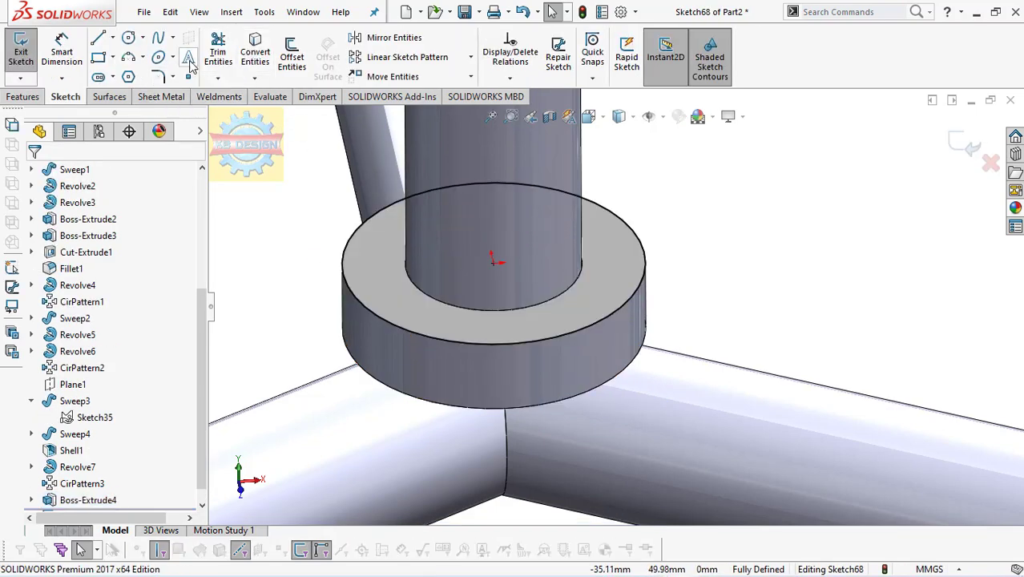
{"action": "left_click", "coordinate": [292, 56]}
{"action": "left_click", "coordinate": [347, 253]}
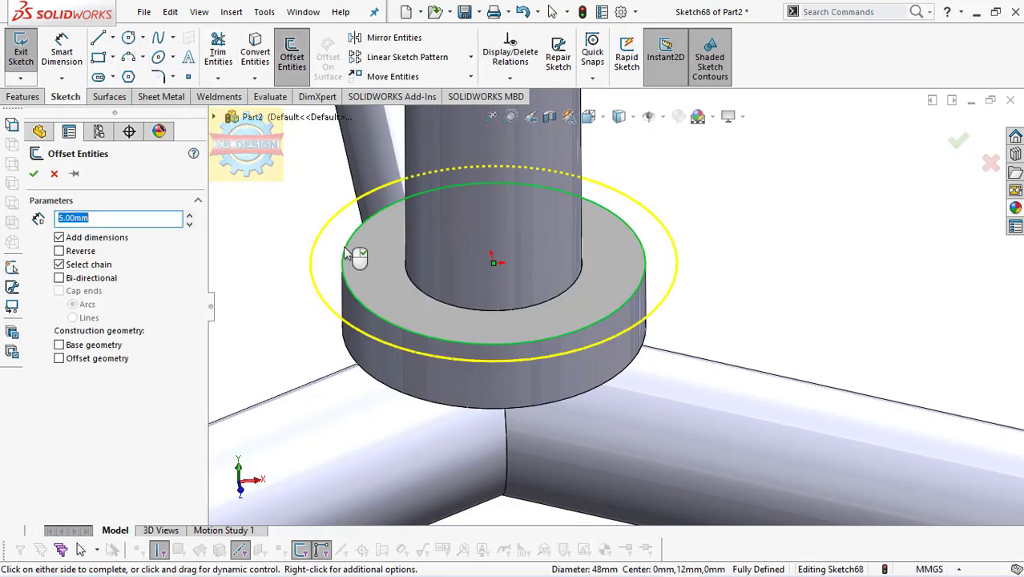
{"action": "left_click", "coordinate": [59, 251]}
{"action": "type", "text": "4"}
{"action": "key", "text": "Return"}
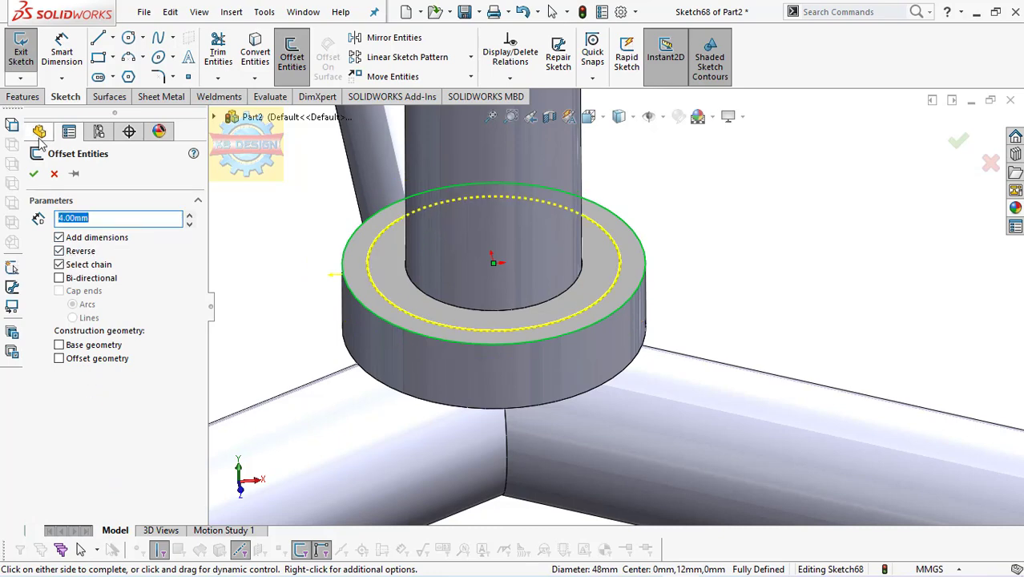
{"action": "left_click", "coordinate": [36, 170]}
Cut-extrude the offset sketch 8 mm deep into the collar
{"action": "left_click", "coordinate": [22, 96]}
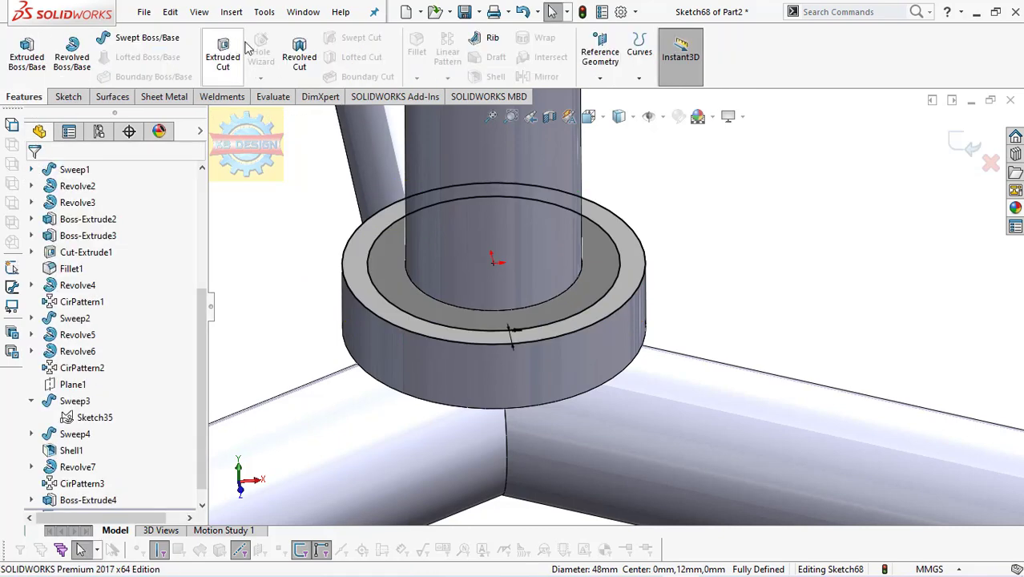
{"action": "left_click", "coordinate": [230, 56]}
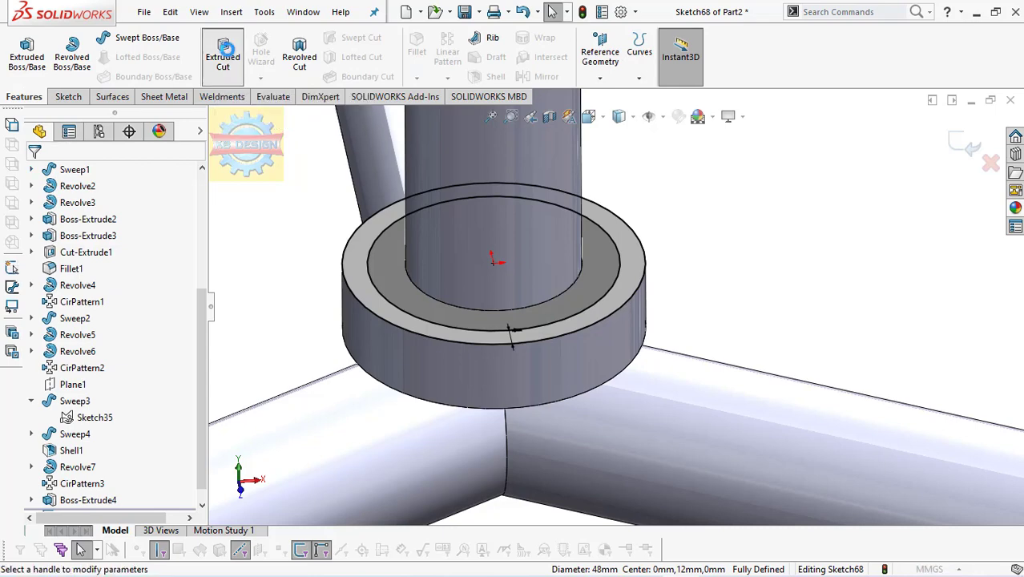
{"action": "type", "text": "8"}
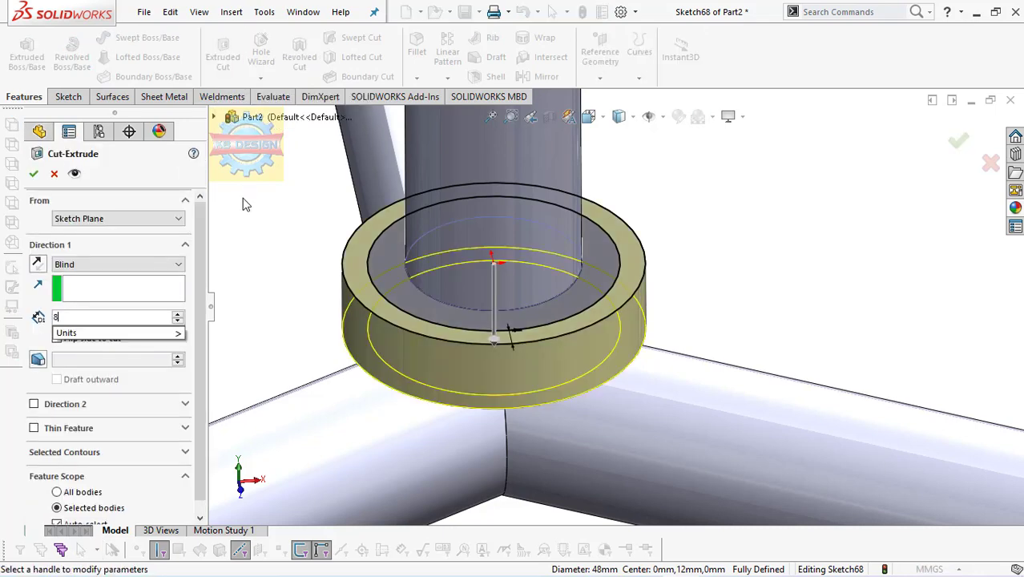
{"action": "key", "text": "Return"}
{"action": "left_click", "coordinate": [33, 173]}
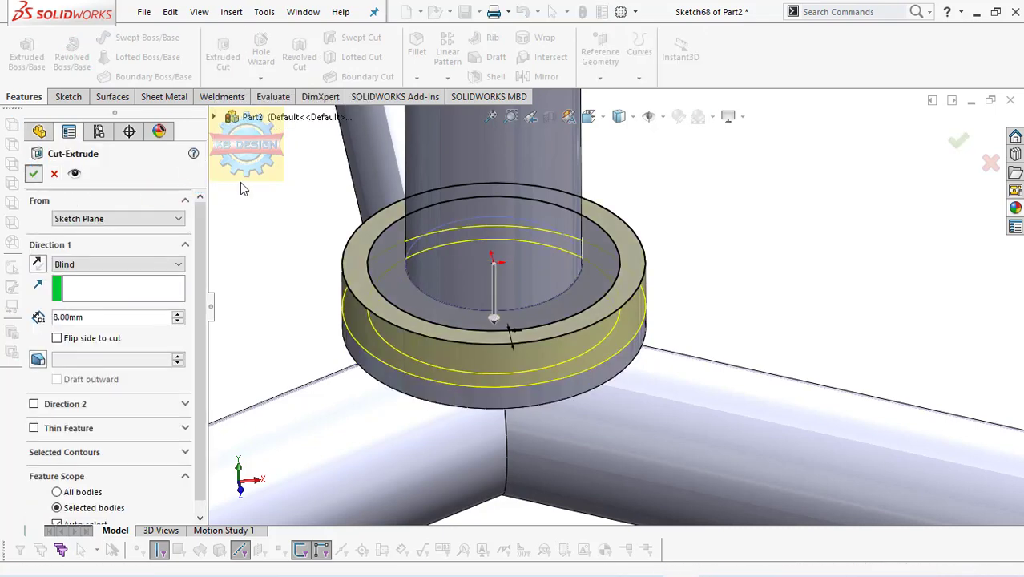
Sketch on the new ring face a circle offset 4 mm inward from its edge
{"action": "left_click", "coordinate": [416, 254]}
{"action": "left_click", "coordinate": [441, 193]}
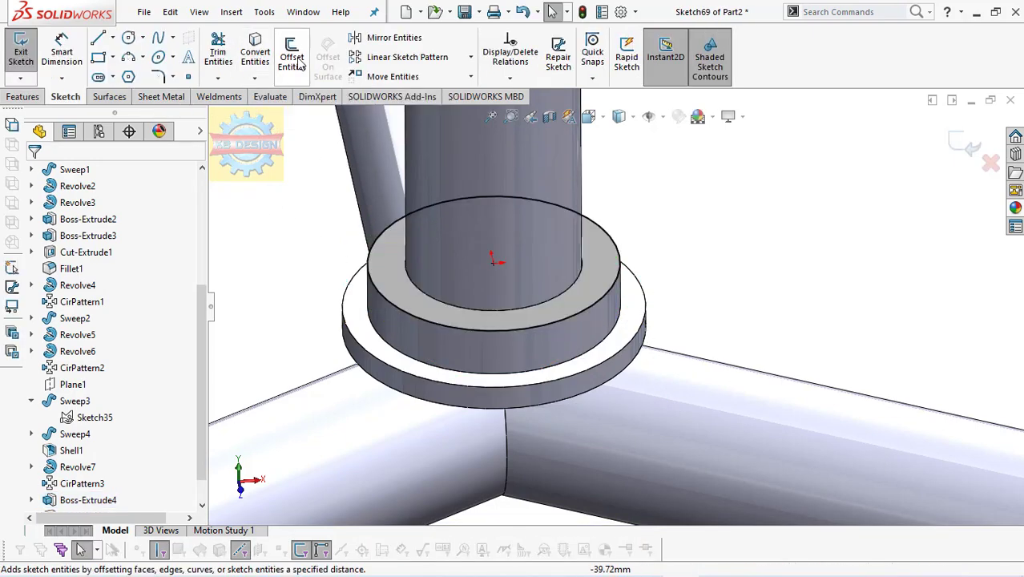
{"action": "left_click", "coordinate": [292, 56]}
{"action": "left_click", "coordinate": [377, 284]}
{"action": "left_click", "coordinate": [60, 251]}
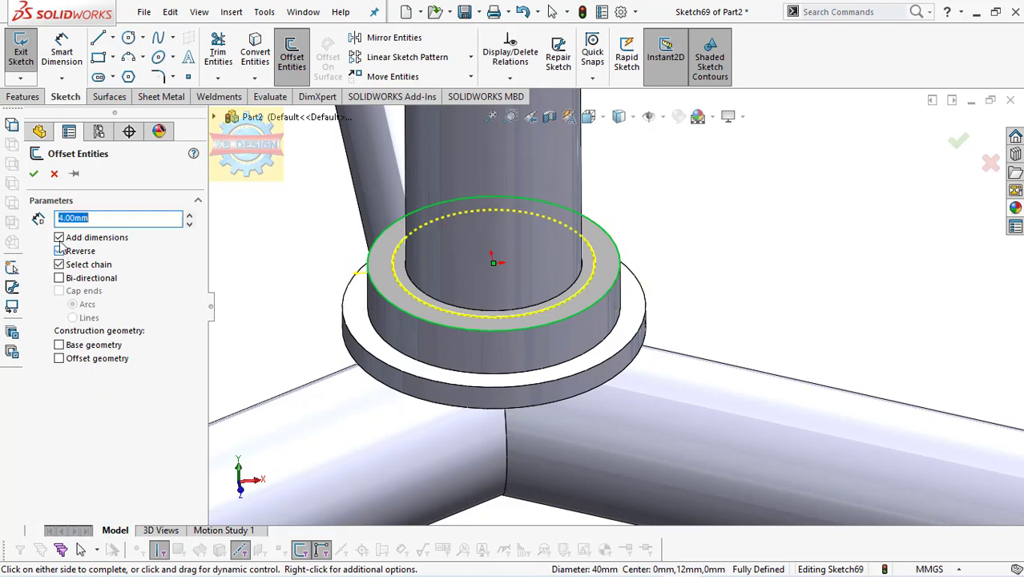
{"action": "left_click", "coordinate": [32, 174]}
Cut-extrude that sketch 4 mm deep to create the third tier
{"action": "left_click", "coordinate": [22, 96]}
{"action": "left_click", "coordinate": [223, 56]}
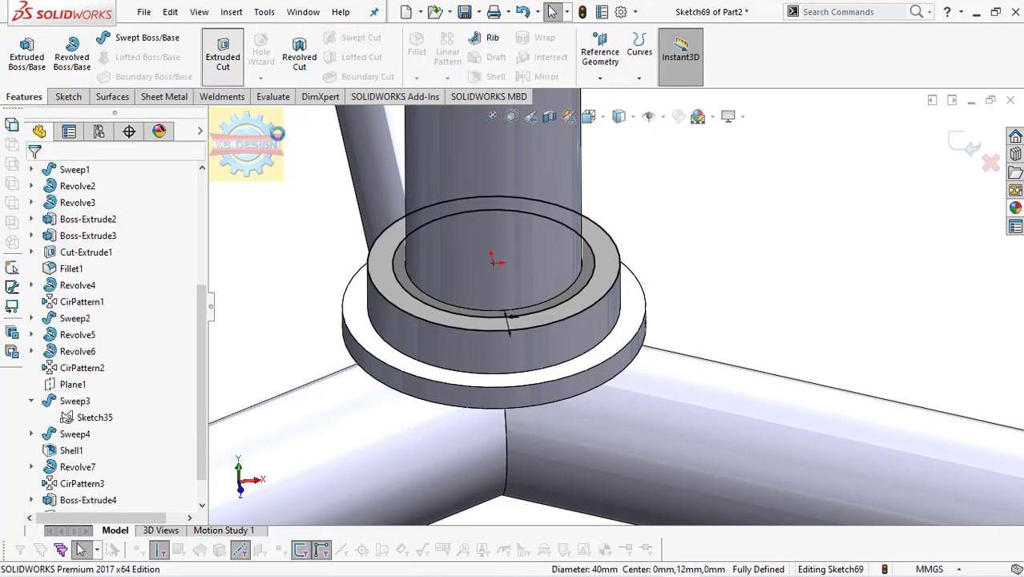
{"action": "type", "text": "4"}
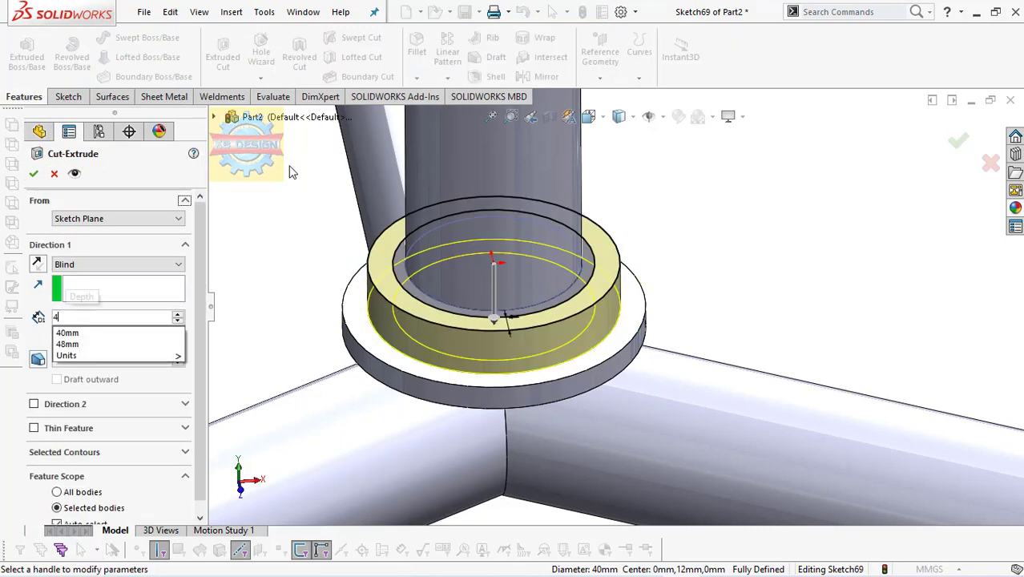
{"action": "key", "text": "Return"}
{"action": "left_click", "coordinate": [32, 174]}
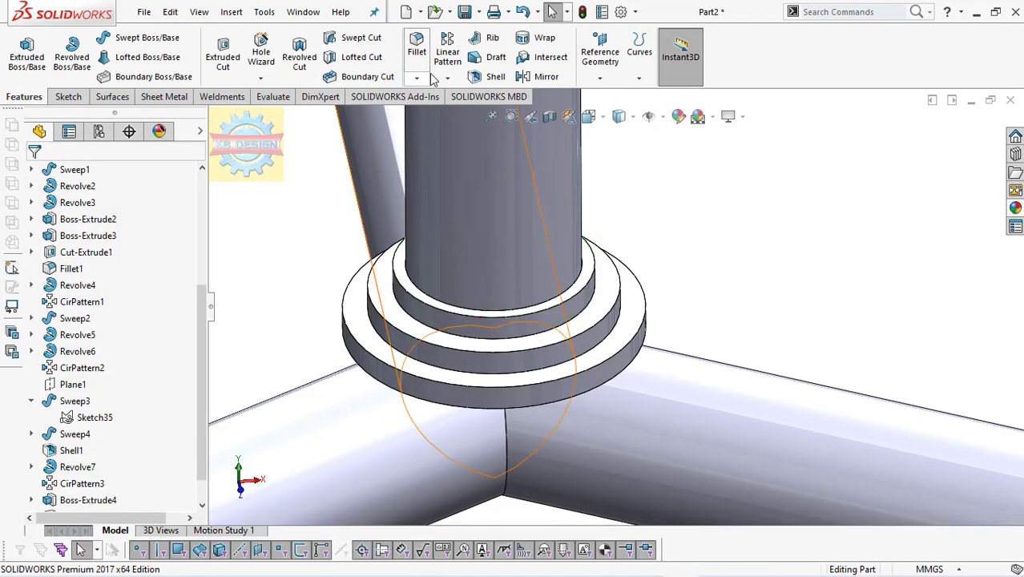
Fillet the five stepped collar edges with a 2 mm radius
{"action": "left_click", "coordinate": [422, 63]}
{"action": "left_click", "coordinate": [365, 319]}
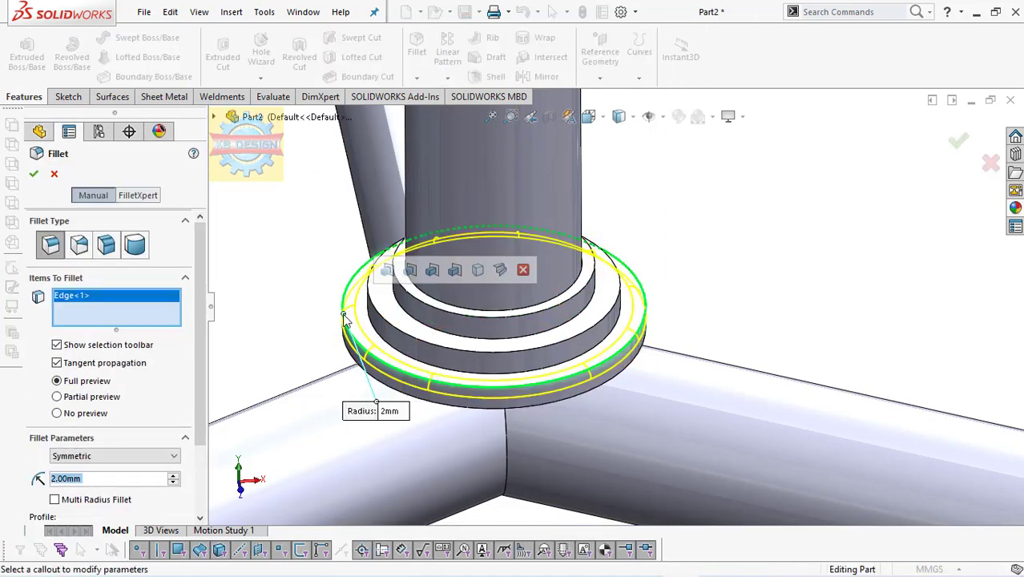
{"action": "left_click", "coordinate": [381, 317]}
{"action": "left_click", "coordinate": [385, 320]}
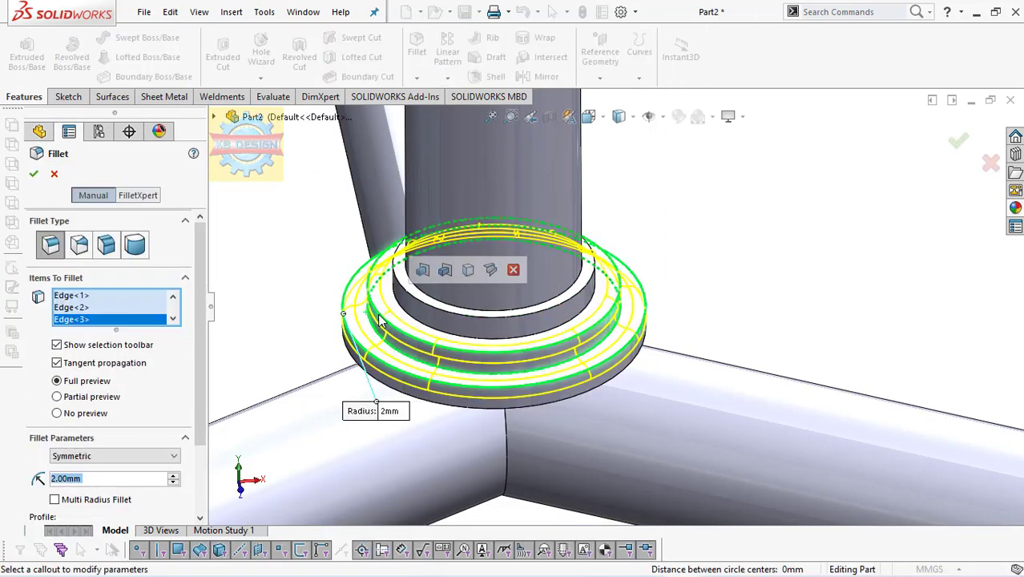
{"action": "left_click", "coordinate": [392, 305]}
{"action": "left_click", "coordinate": [378, 292]}
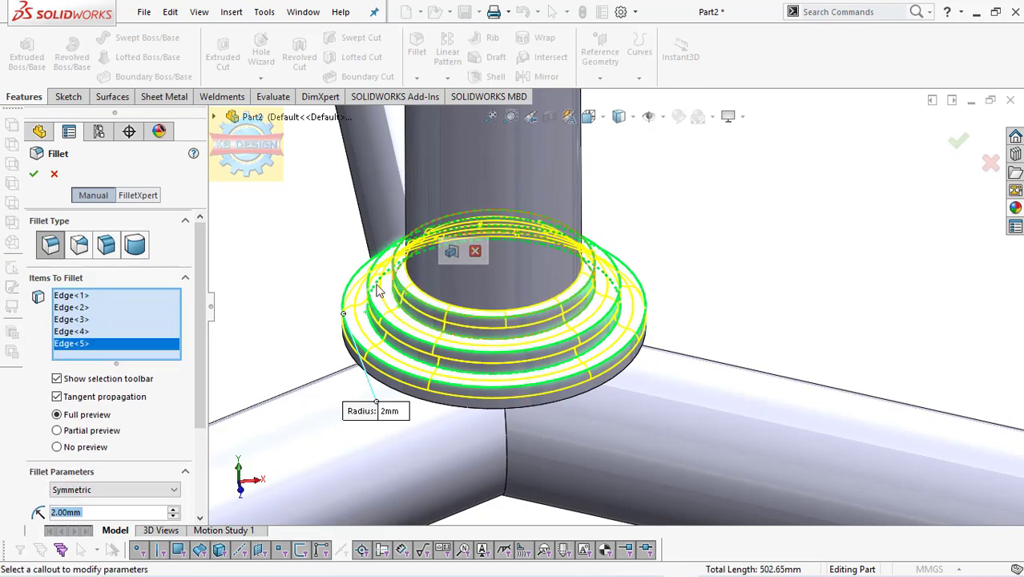
{"action": "left_click", "coordinate": [34, 174]}
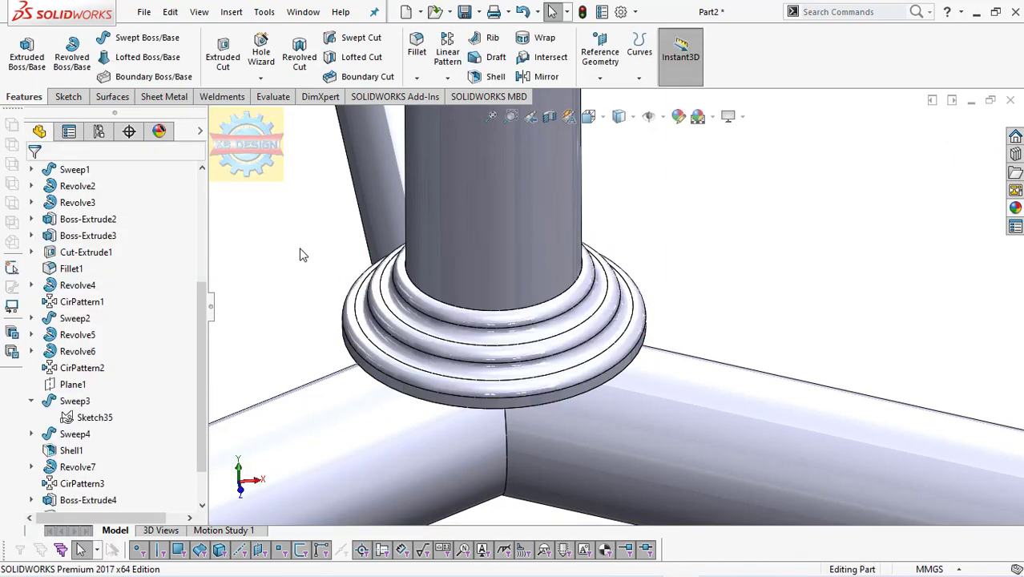
Zoom out, snap to the Front view, and orbit to show the whole coat rack
{"action": "middle_click_drag", "start_coordinate": [393, 343], "coordinate": [425, 293]}
{"action": "scroll", "coordinate": [430, 292], "scroll_direction": "up", "scroll_amount": 2}
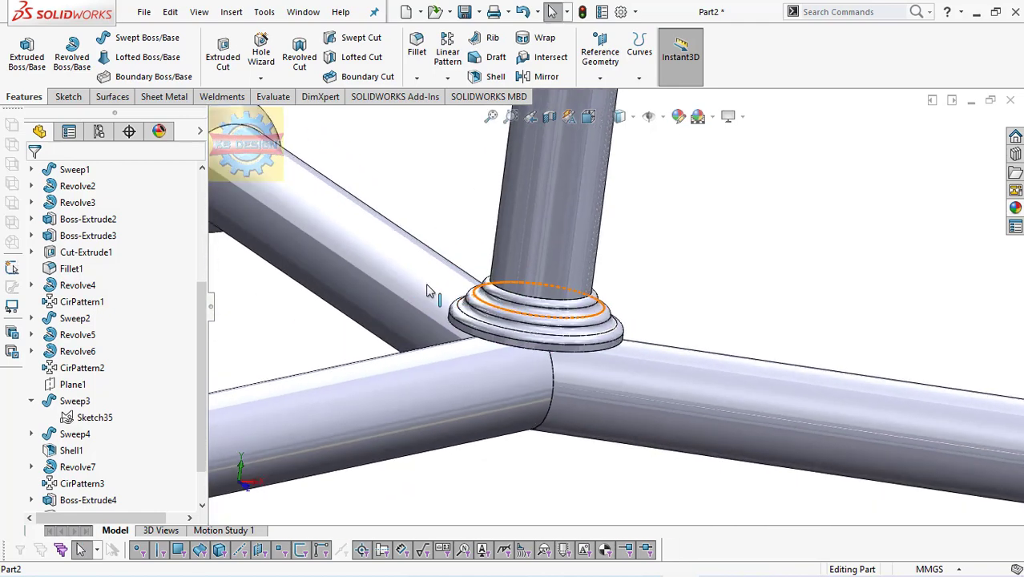
{"action": "scroll", "coordinate": [440, 297], "scroll_direction": "up", "scroll_amount": 2}
{"action": "key", "text": "space"}
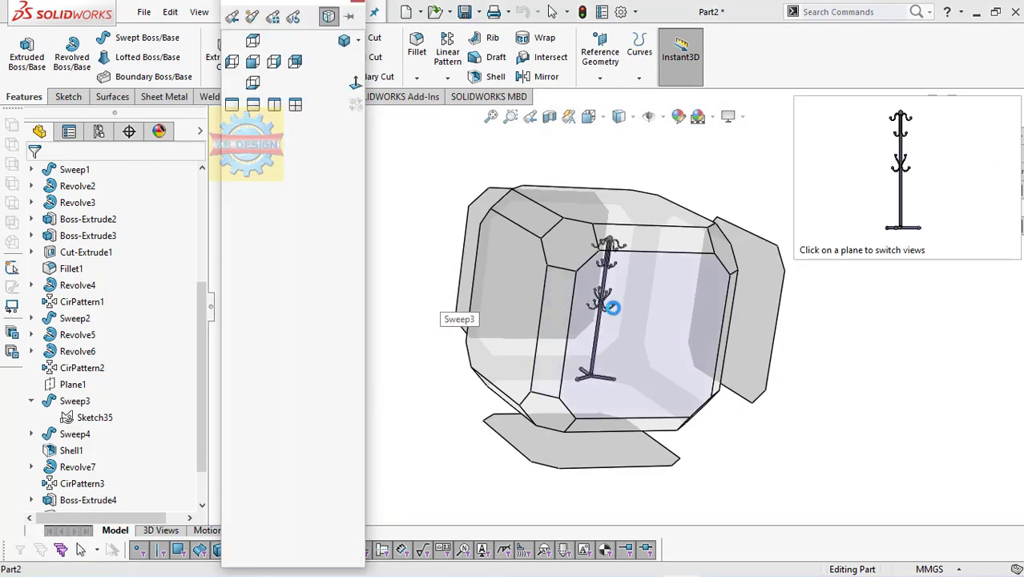
{"action": "left_click", "coordinate": [609, 307]}
{"action": "mouse_move", "coordinate": [620, 315]}
{"action": "middle_mouse_down"}
{"action": "mouse_move", "coordinate": [643, 366]}
{"action": "mouse_move", "coordinate": [585, 308]}
{"action": "middle_mouse_up"}
{"action": "scroll", "coordinate": [617, 296], "scroll_direction": "down", "scroll_amount": 3}
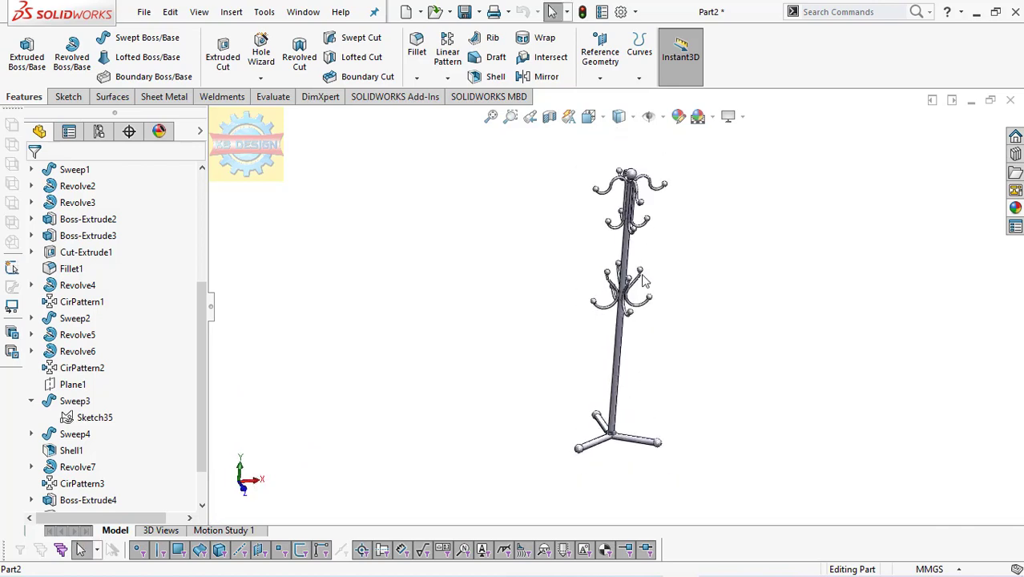
{"action": "left_click_drag", "start_coordinate": [202, 325], "coordinate": [202, 201]}
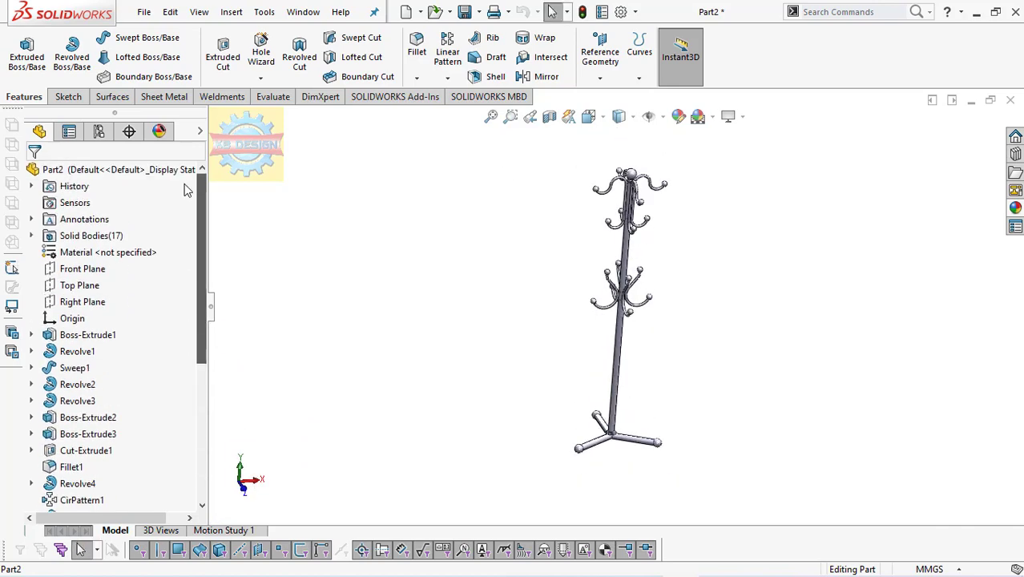
Apply the matte gold metal appearance to the entire Part2, after previewing polished and satin gold
{"action": "right_click", "coordinate": [176, 169]}
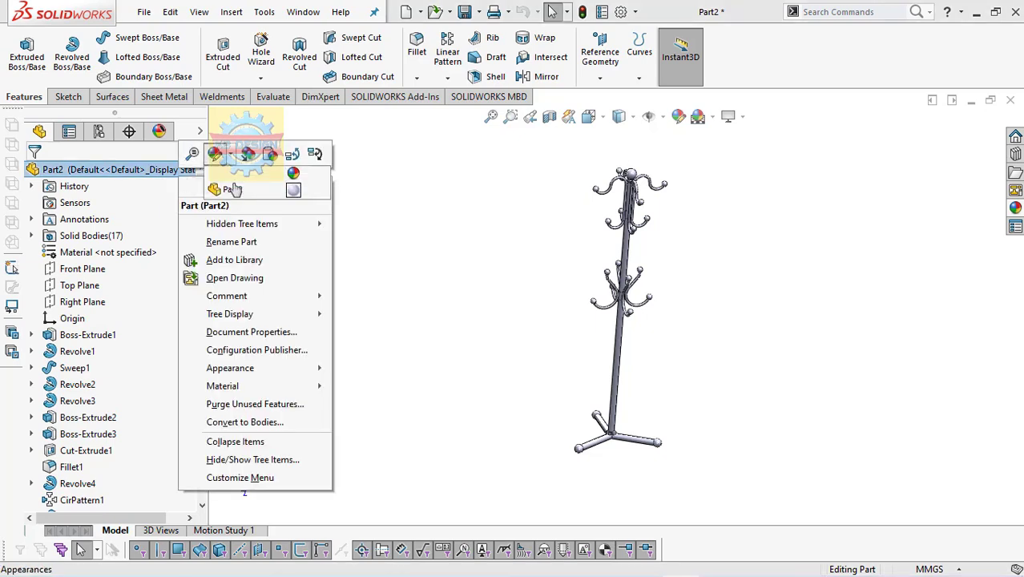
{"action": "left_click", "coordinate": [214, 155]}
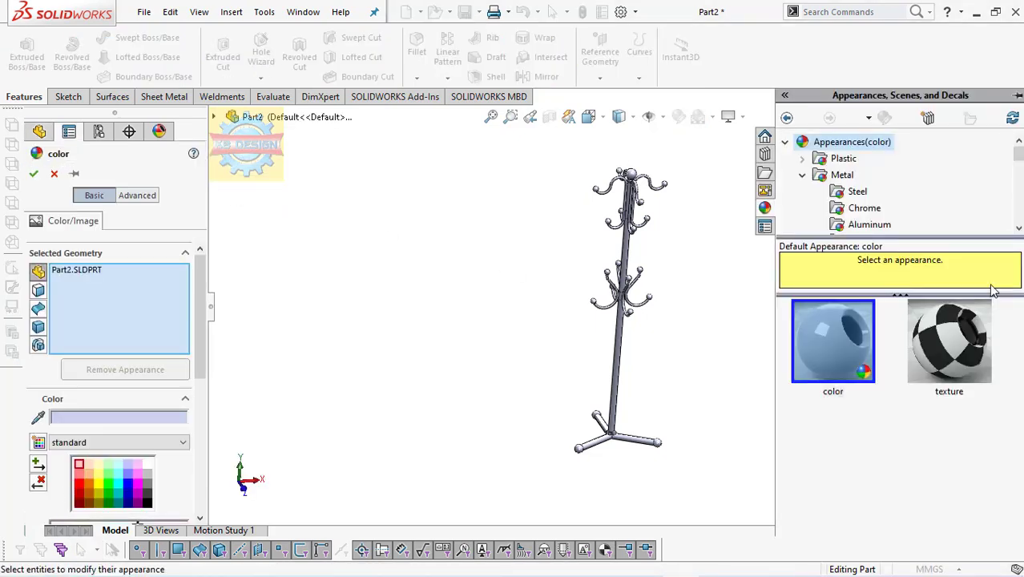
{"action": "scroll", "coordinate": [916, 209], "scroll_direction": "down", "scroll_amount": 1}
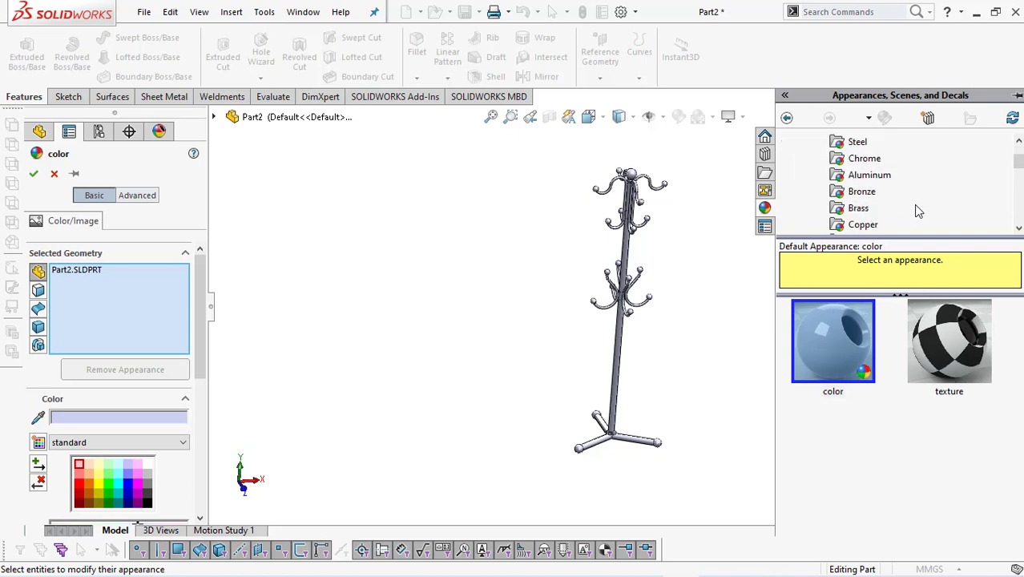
{"action": "scroll", "coordinate": [916, 208], "scroll_direction": "down", "scroll_amount": 1}
{"action": "scroll", "coordinate": [915, 208], "scroll_direction": "down", "scroll_amount": 2}
{"action": "left_click", "coordinate": [858, 193]}
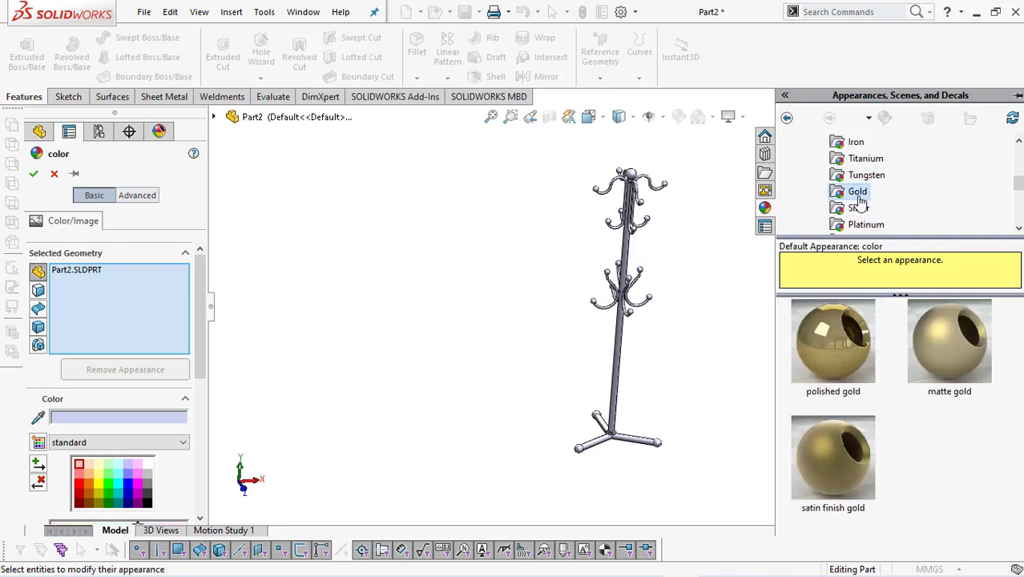
{"action": "left_click", "coordinate": [833, 340]}
{"action": "left_click", "coordinate": [834, 456]}
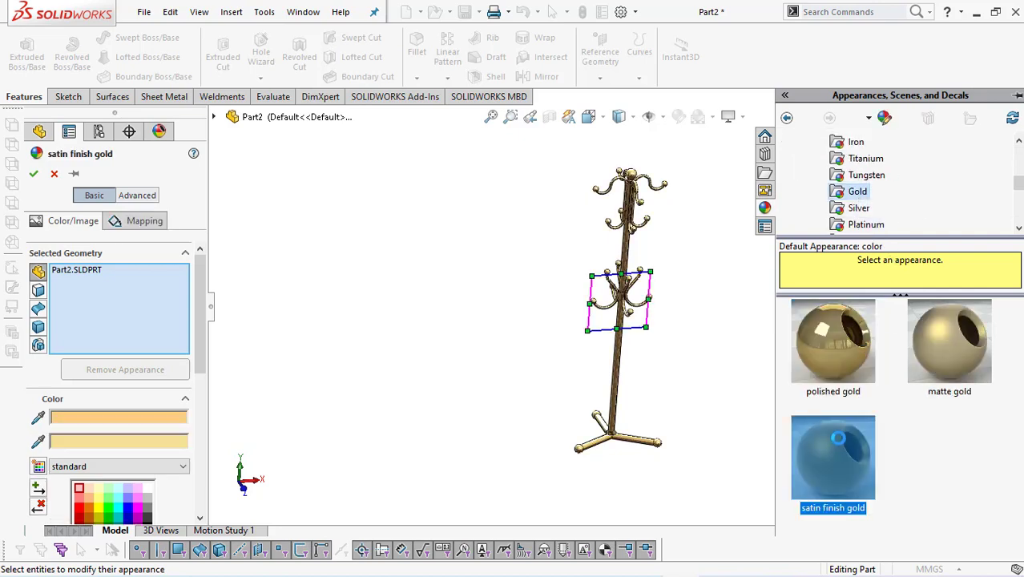
{"action": "left_click", "coordinate": [967, 343]}
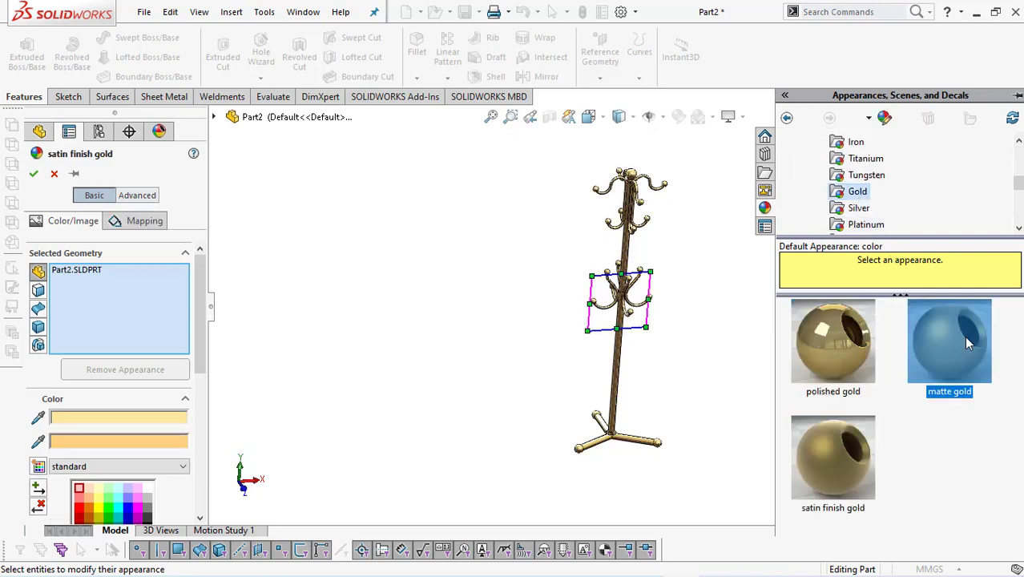
{"action": "left_click", "coordinate": [33, 173]}
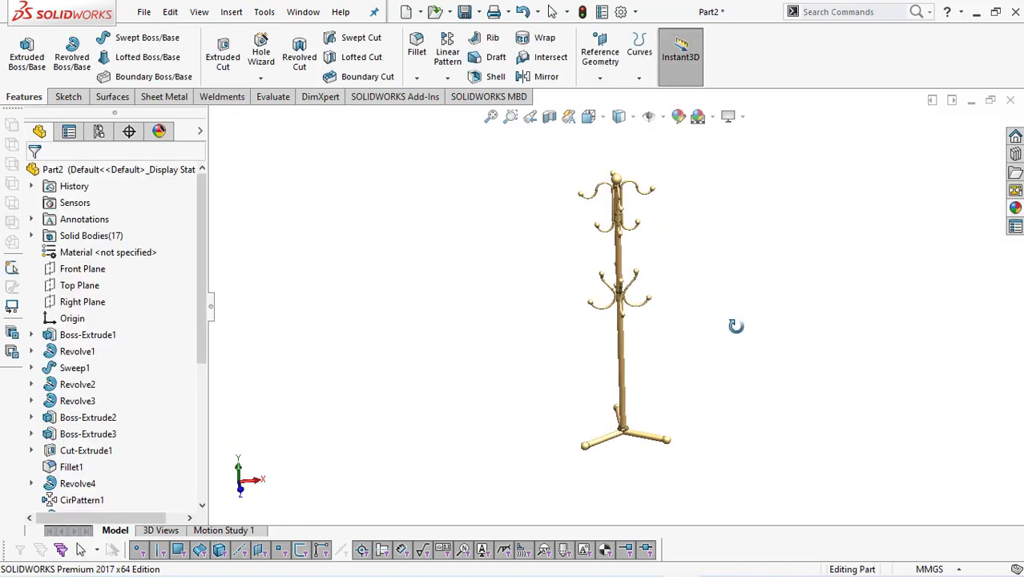
{"action": "scroll", "coordinate": [751, 323], "scroll_direction": "down", "scroll_amount": 2}
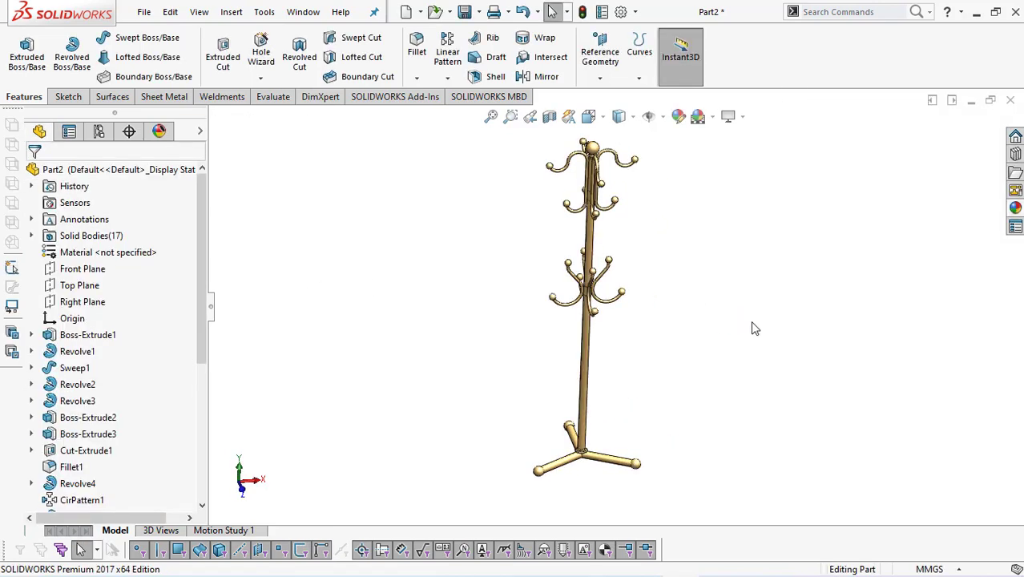